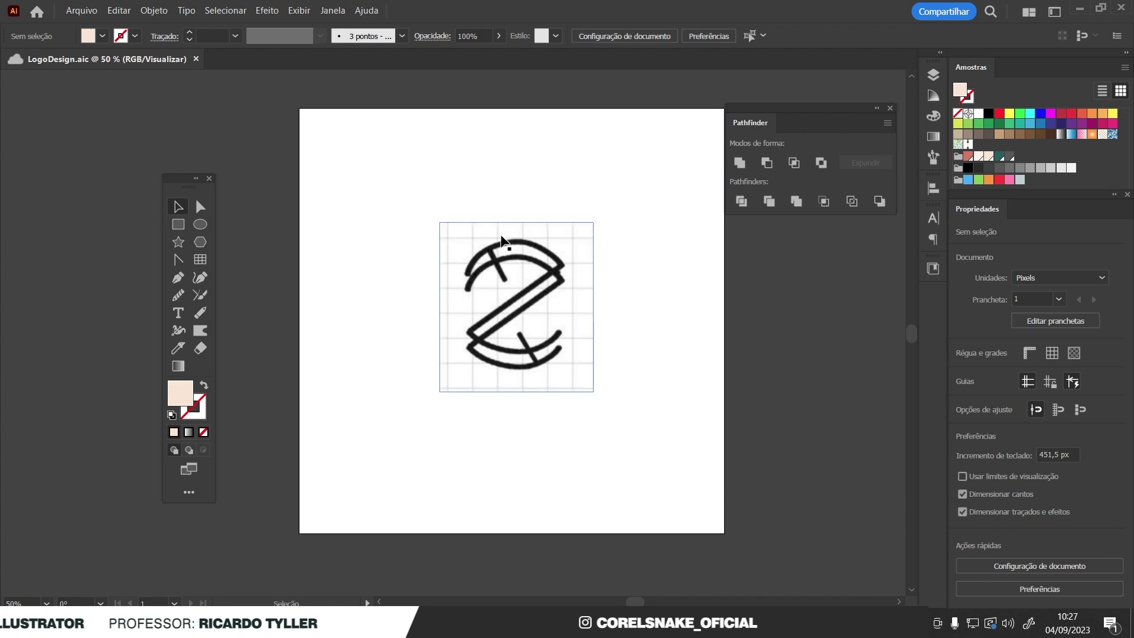
- Lower the placed Z sketch's opacity to 8% and deselect it
scroll(528, 296, up, 3)
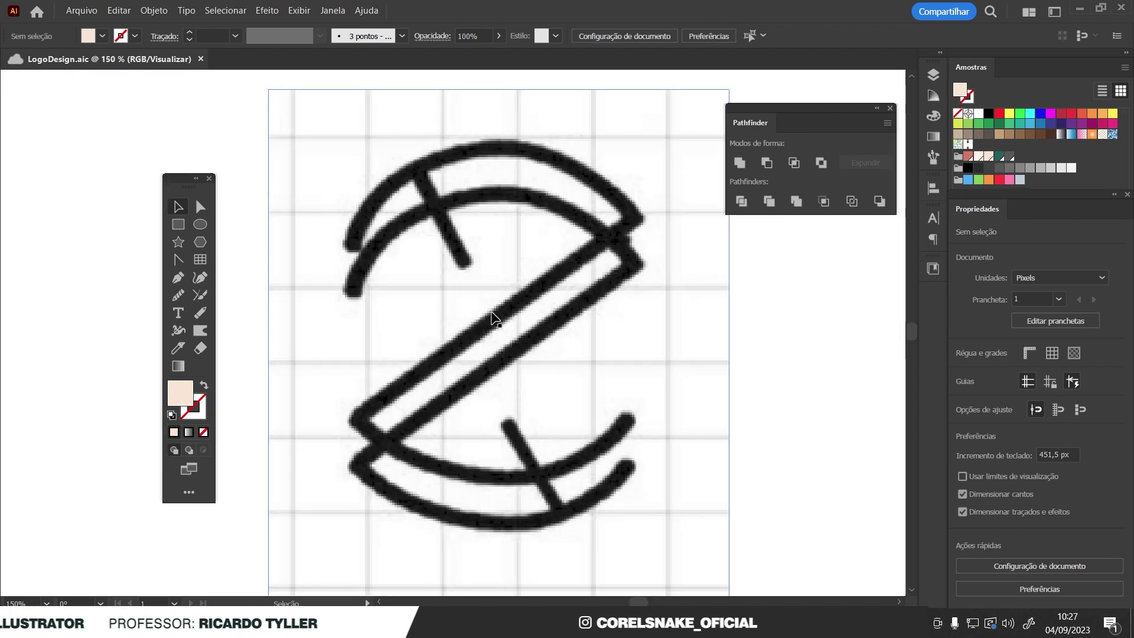
scroll(494, 248, up, 3)
scroll(451, 400, down, 3)
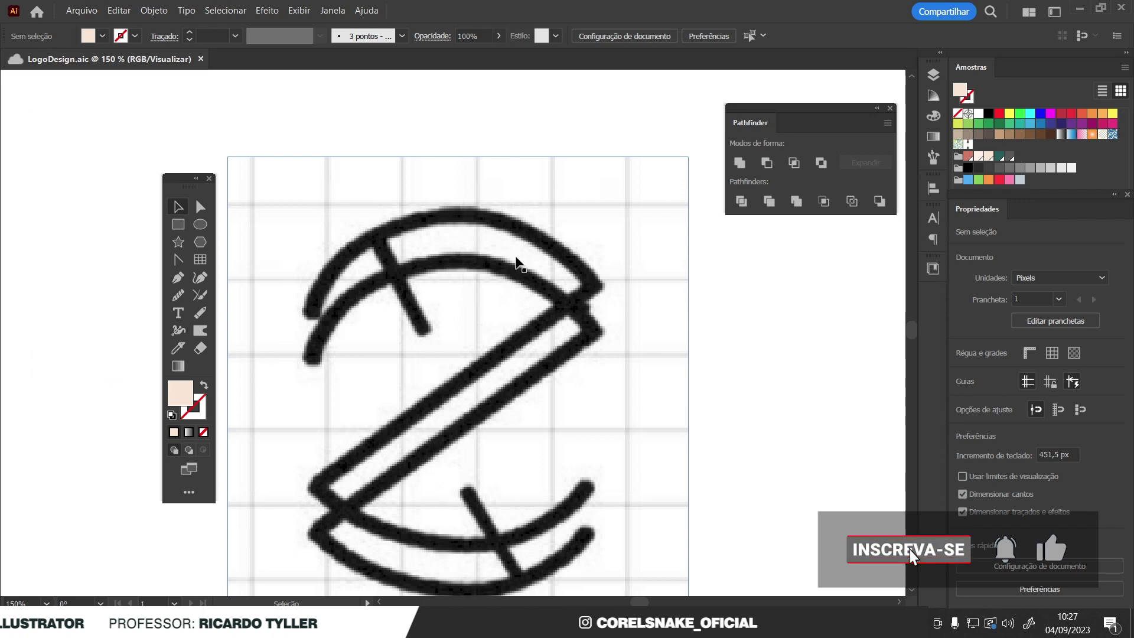
scroll(515, 262, down, 1)
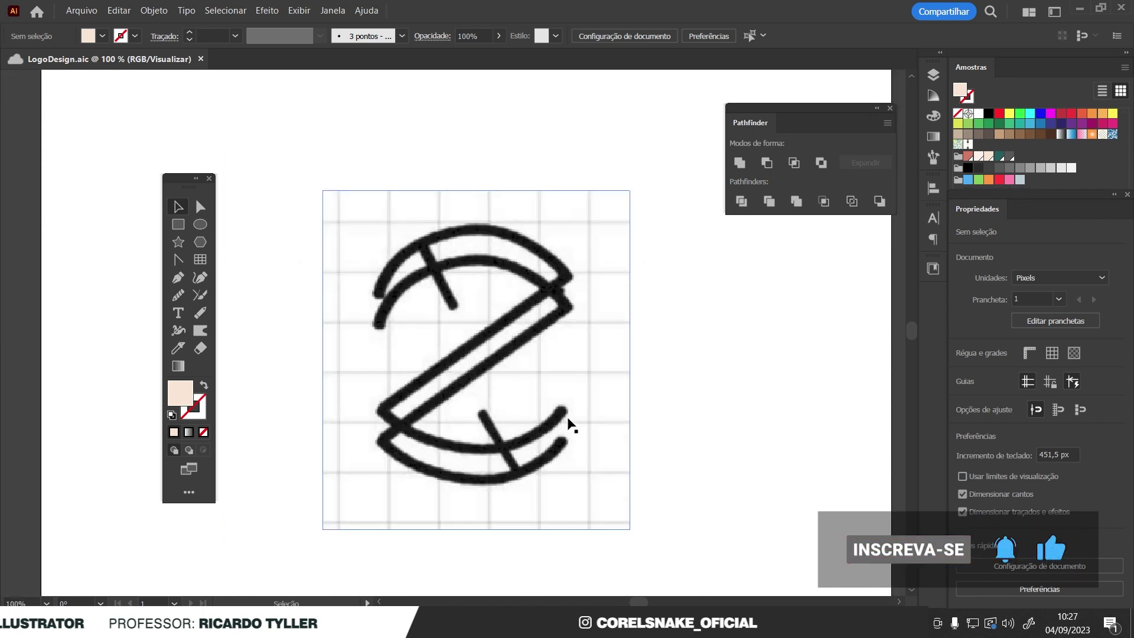
scroll(498, 338, down, 1)
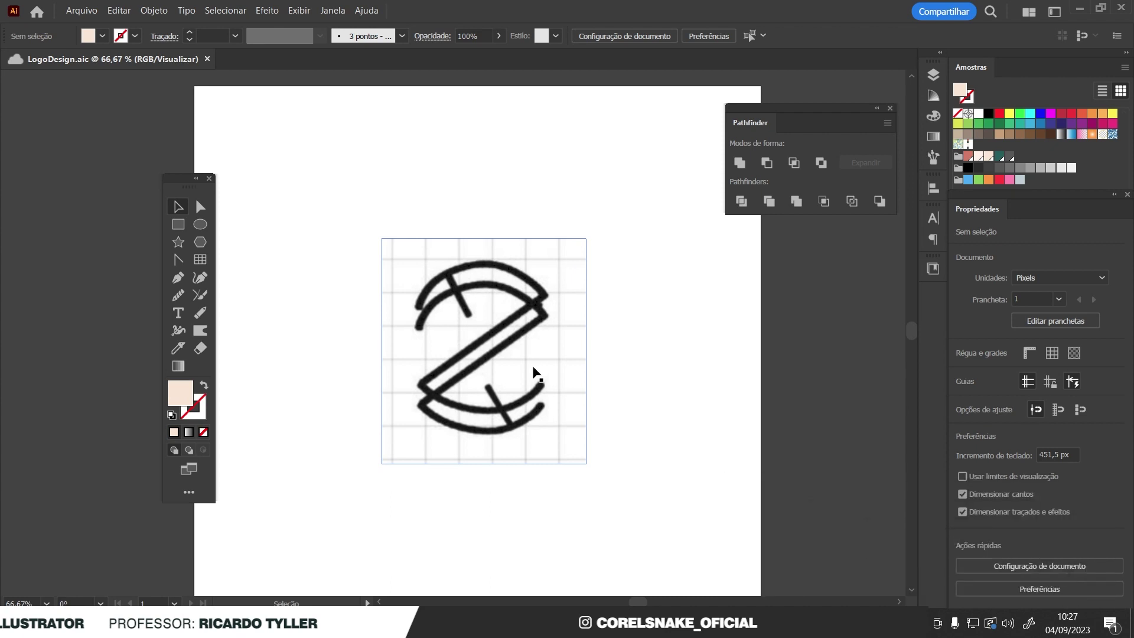
click(458, 330)
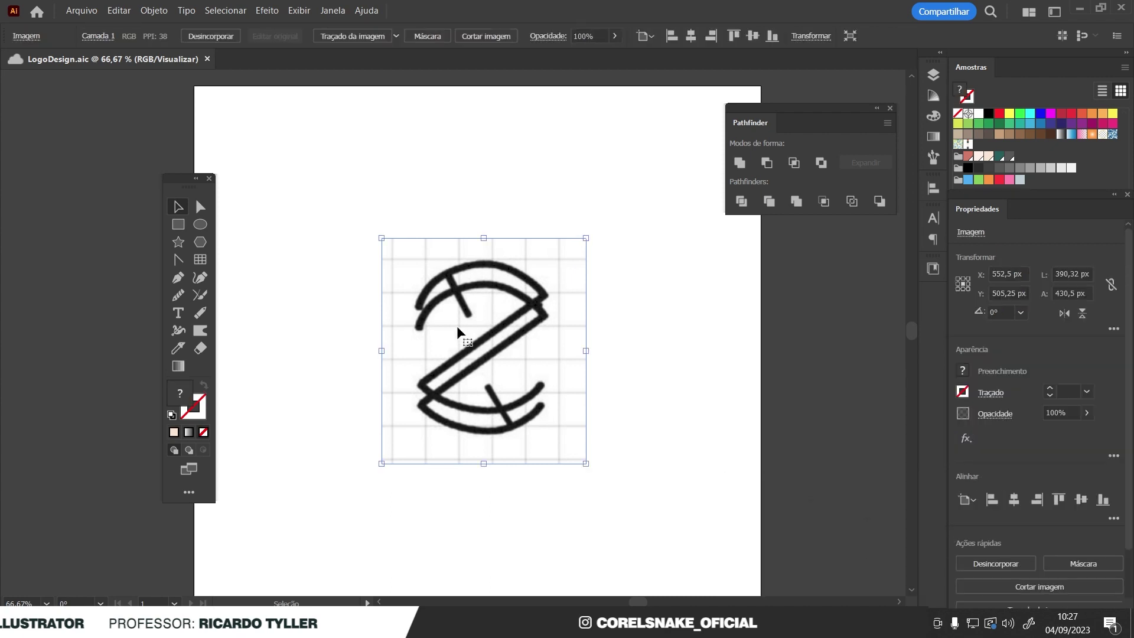
click(1086, 413)
drag(1083, 432, 1032, 432)
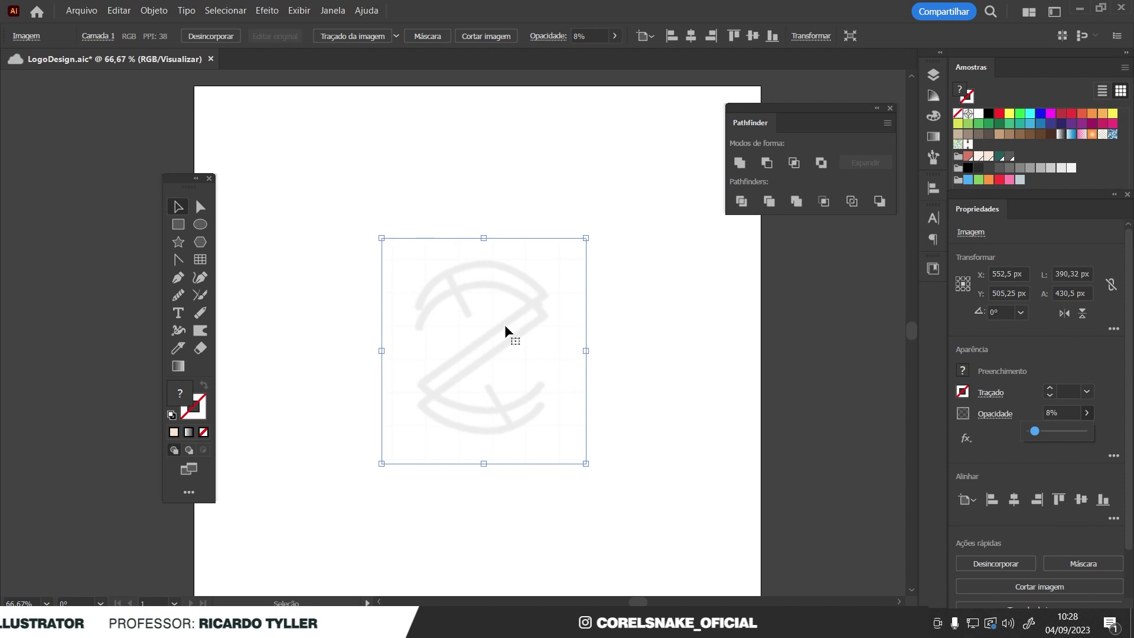
shift+click(526, 325)
shift+click(525, 325)
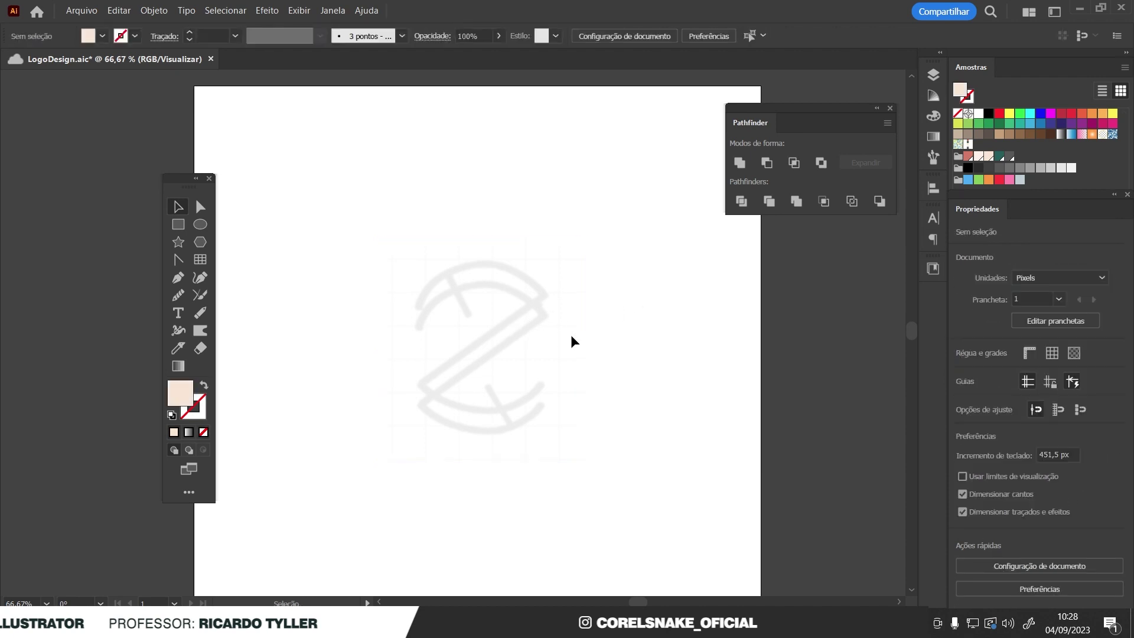
- Draw a circle over the sketch with no fill and a black outline
click(200, 225)
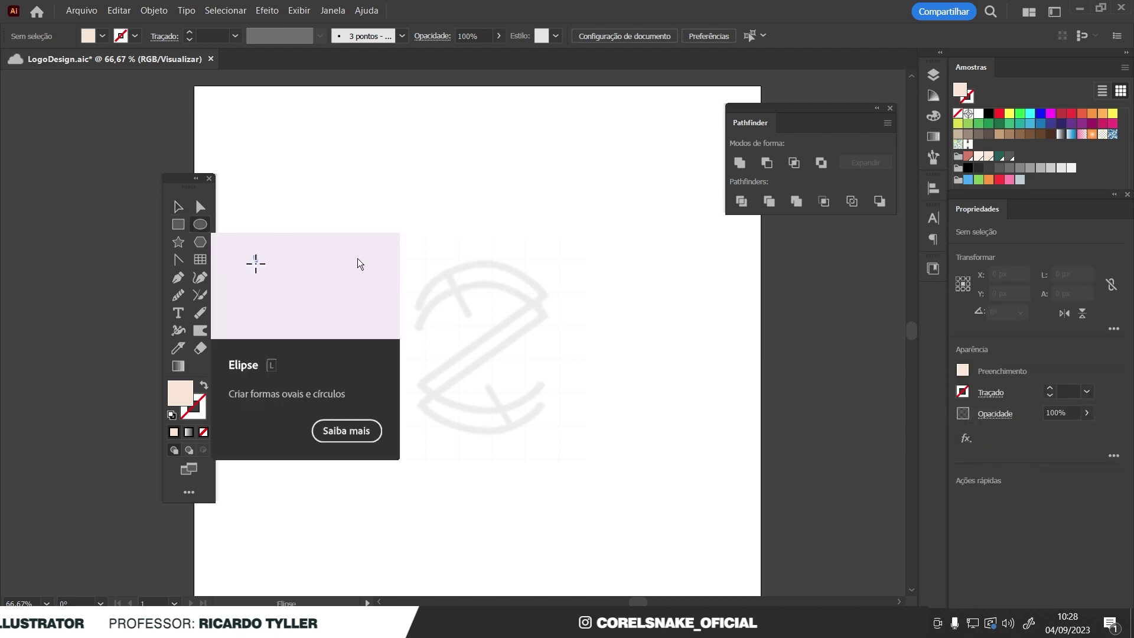
drag(422, 287, 513, 429)
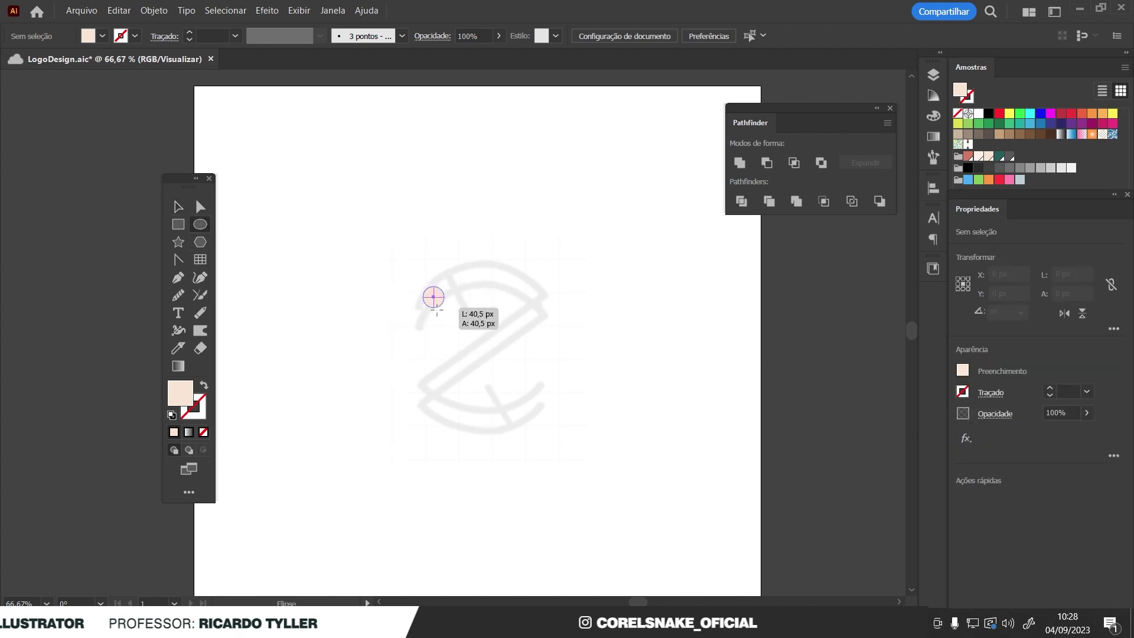
drag(512, 429, 531, 467)
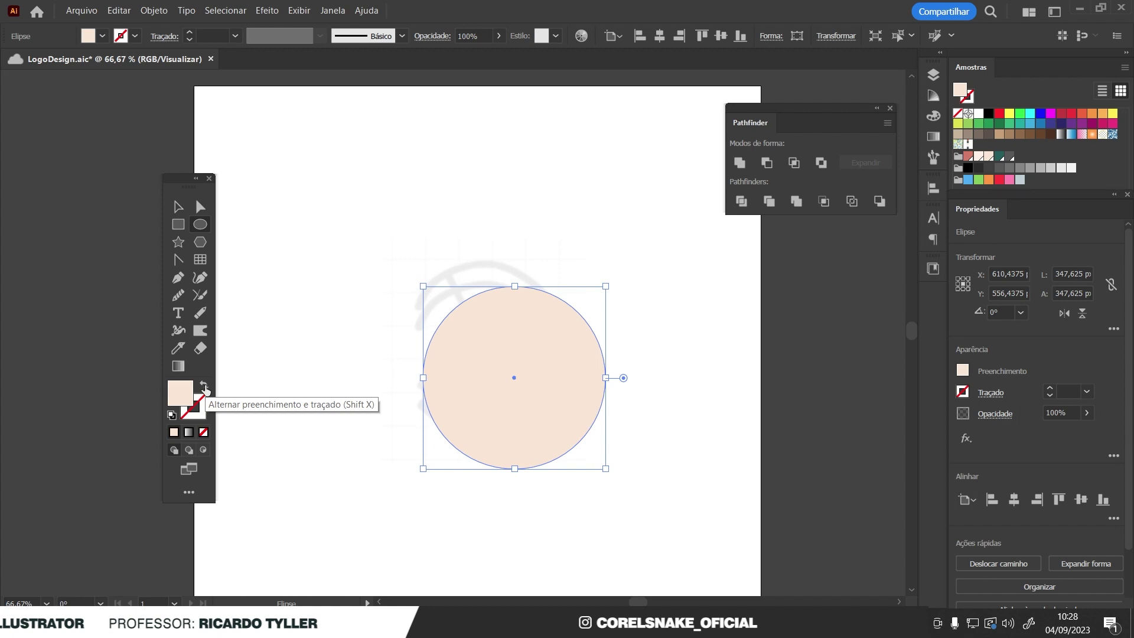
click(204, 387)
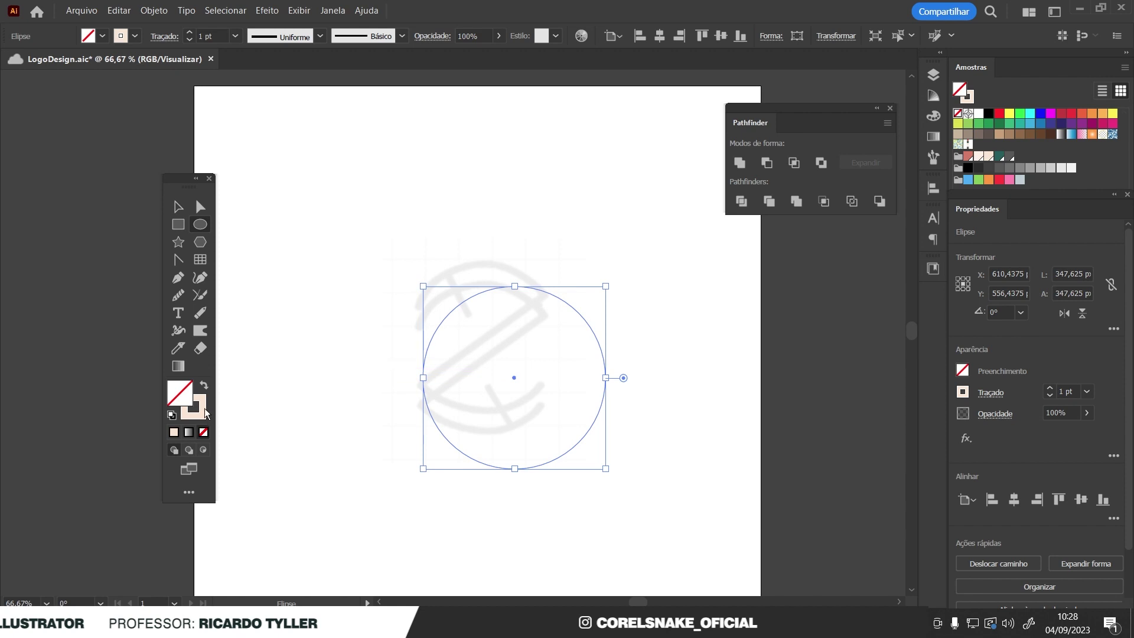
click(203, 413)
click(988, 113)
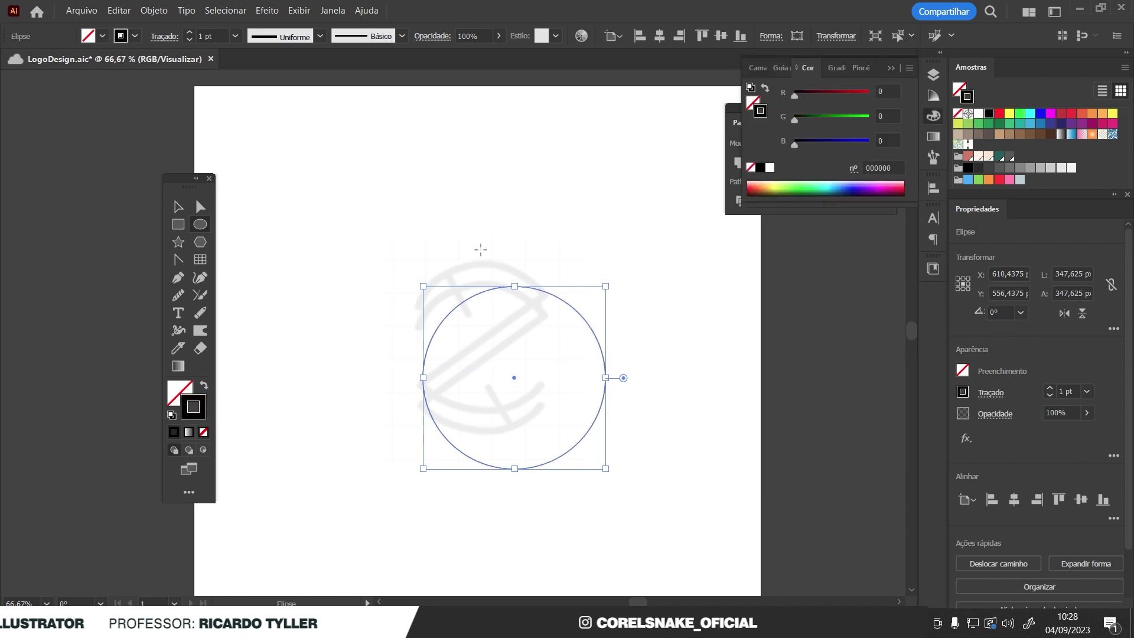
- Move and enlarge the circle to about 315 px, centred around the Z sketch
click(201, 208)
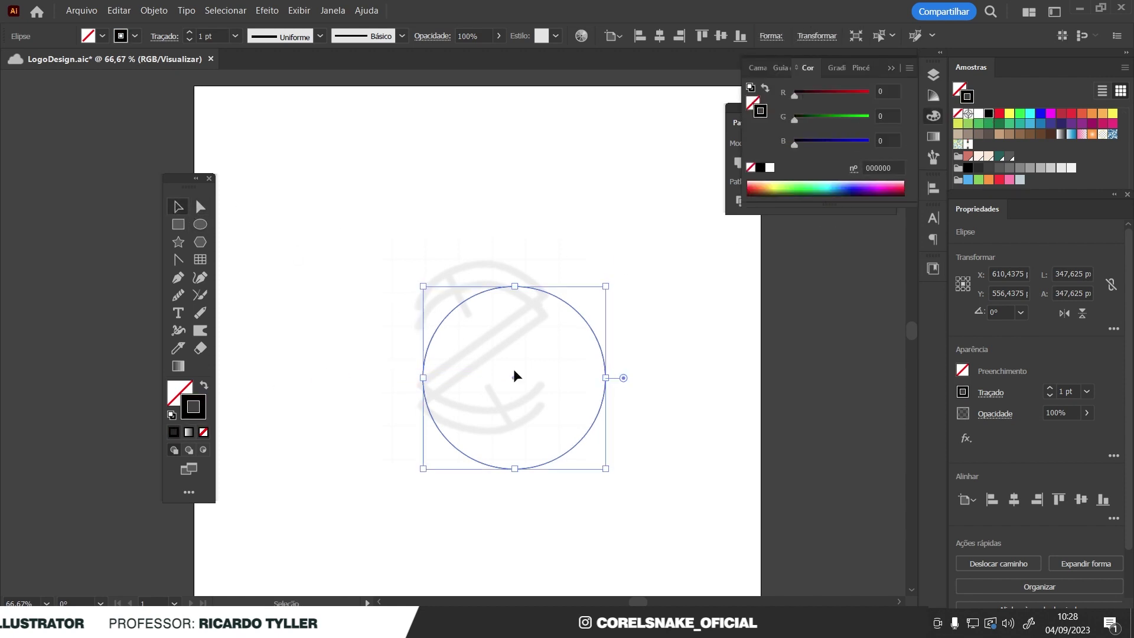
drag(582, 435, 551, 402)
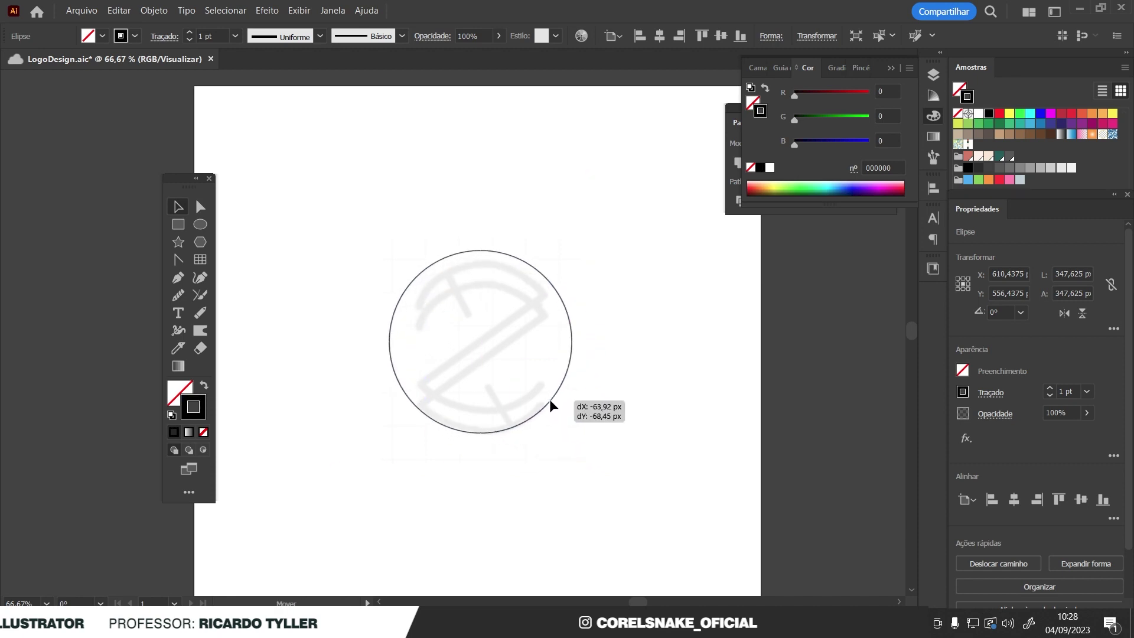
mouse_move(551, 402)
mouse_down()
mouse_move(576, 438)
mouse_move(568, 430)
mouse_up()
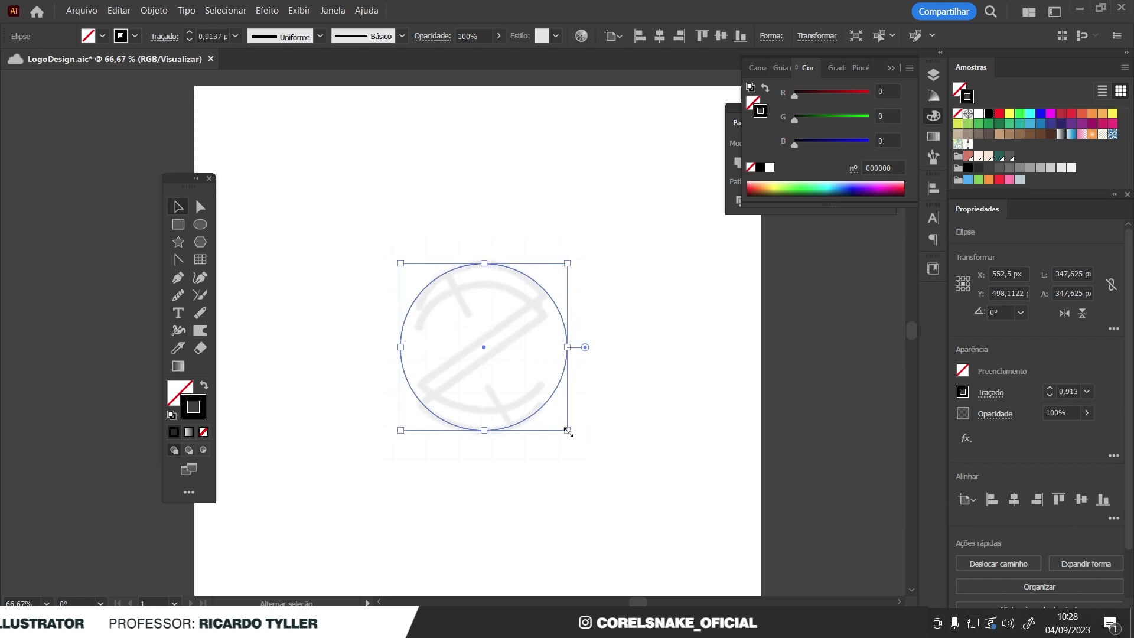
scroll(560, 285, up, 2)
drag(572, 250, 580, 248)
scroll(590, 287, down, 2)
scroll(494, 378, up, 2)
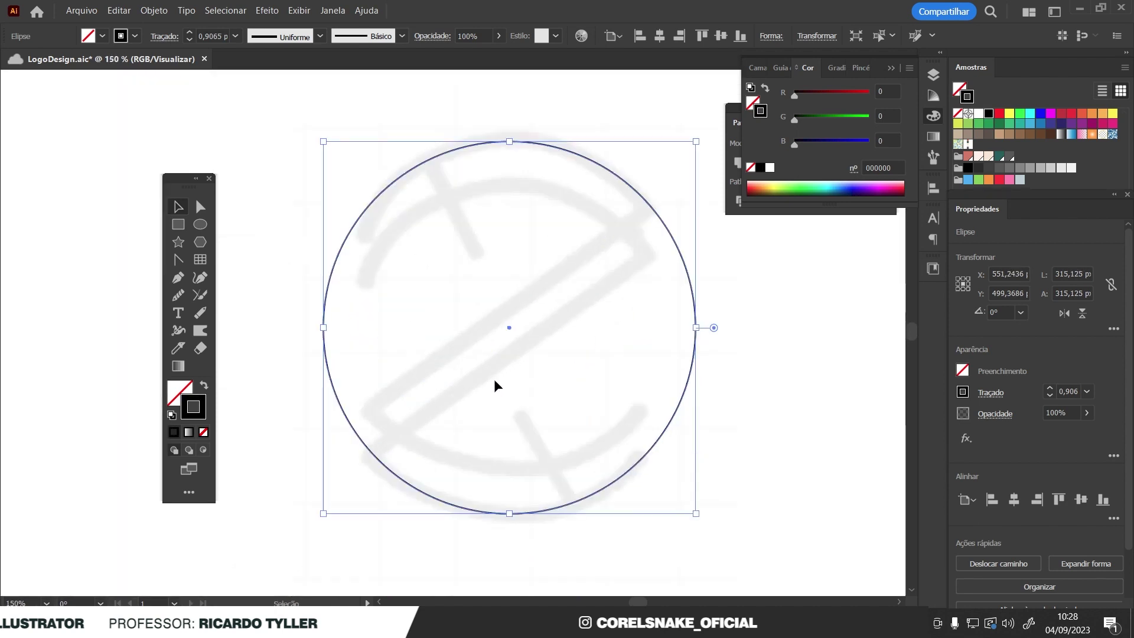
- Set the circle's outline weight to 2 pt
click(932, 117)
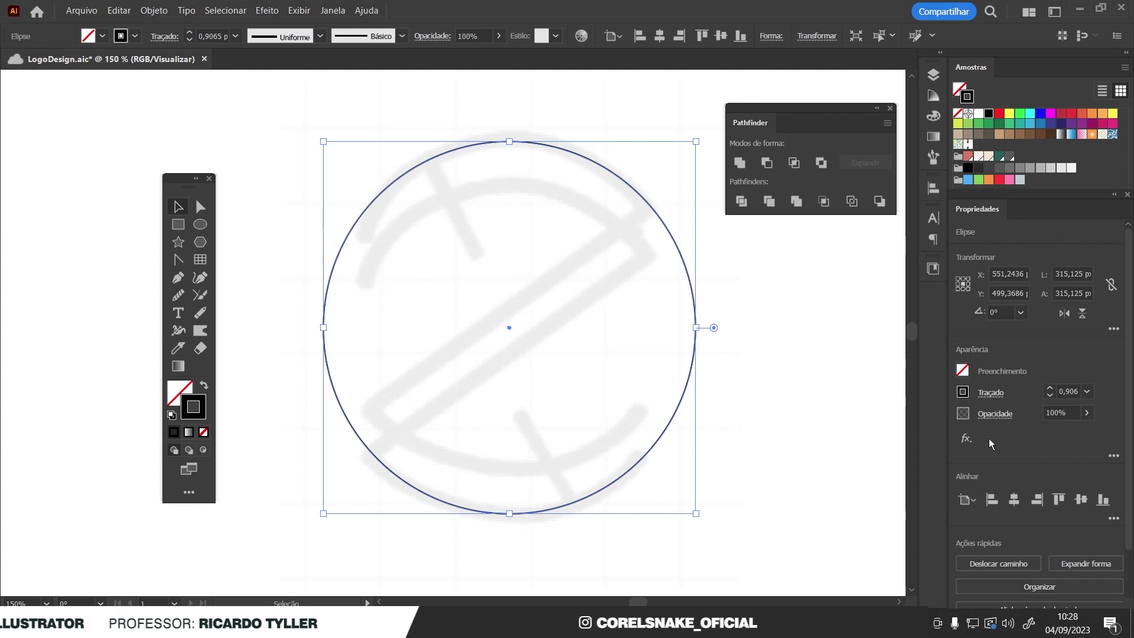
click(1067, 413)
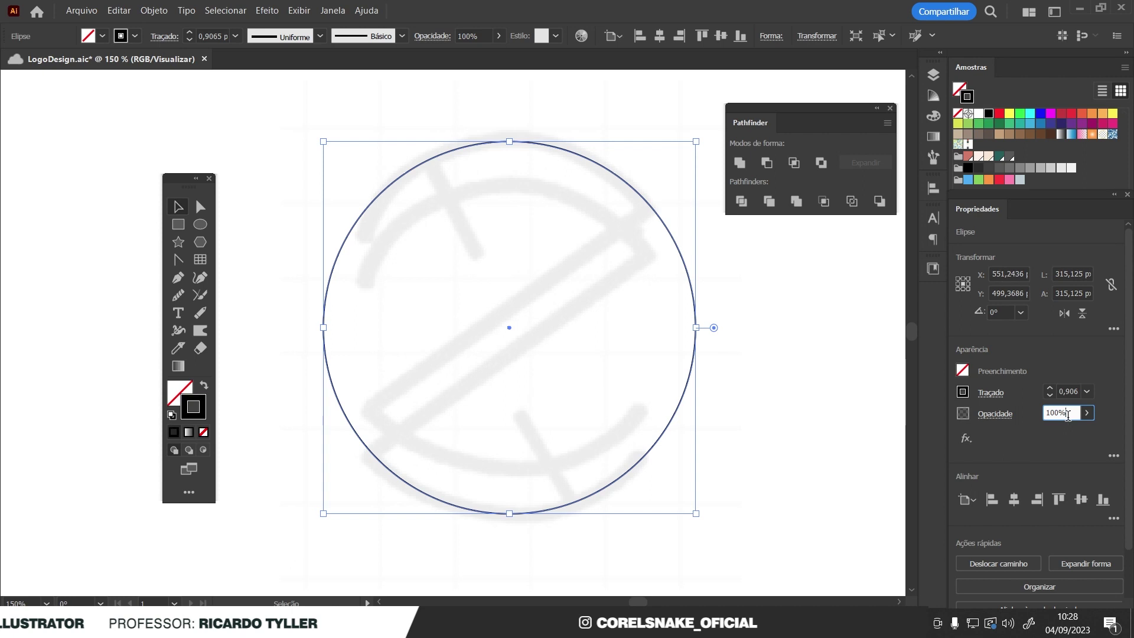
click(1073, 390)
text(4)
key(Return)
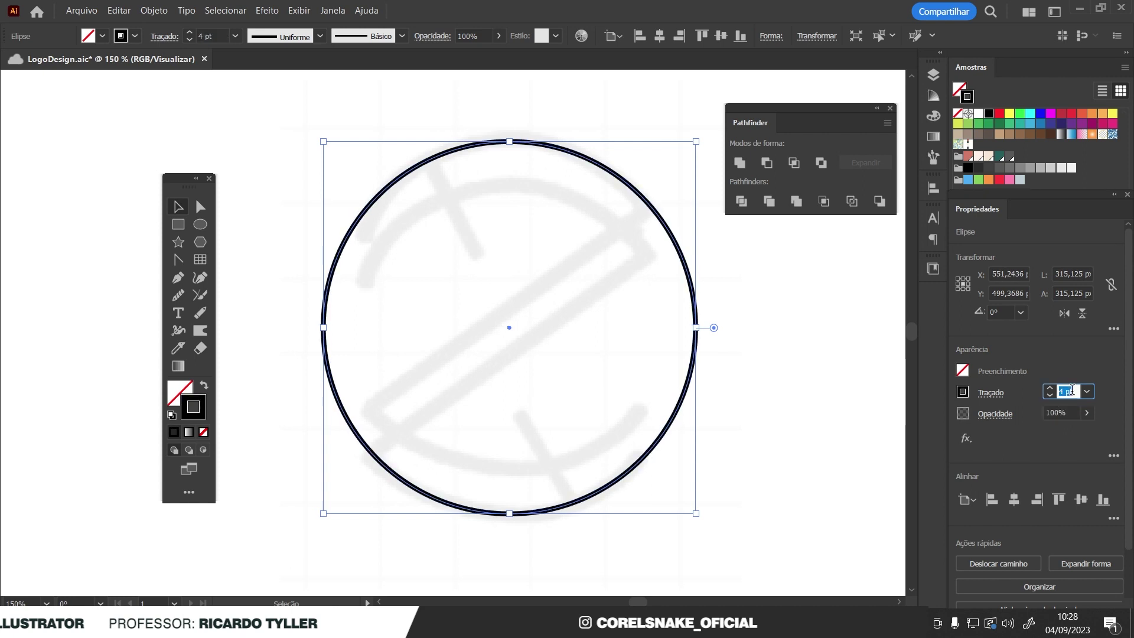
text(3)
key(Return)
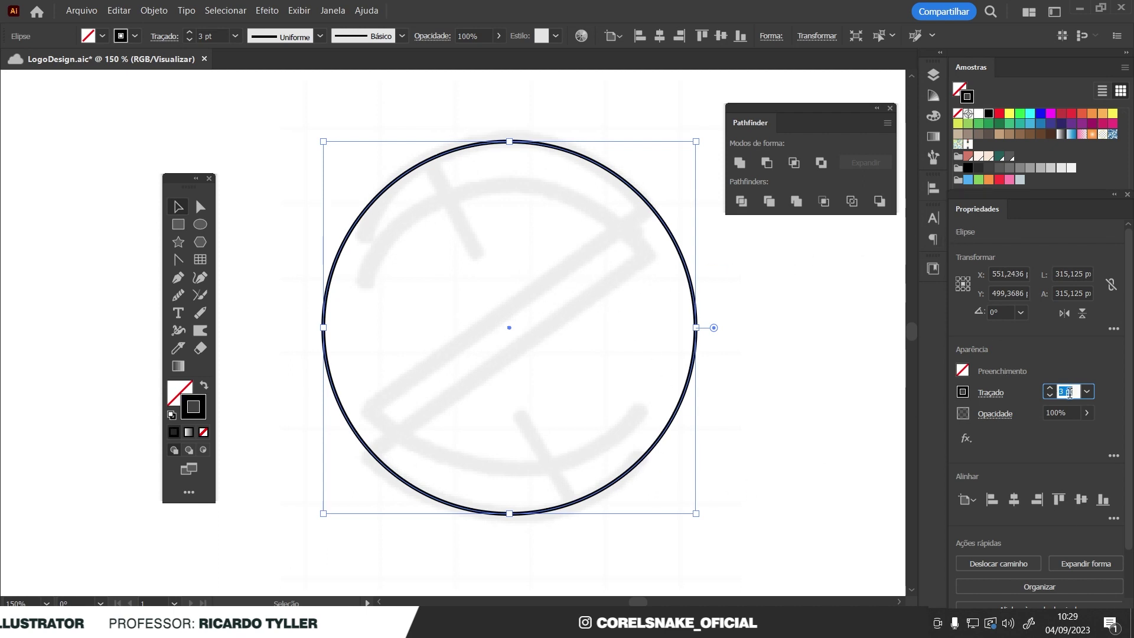
text(2)
key(Return)
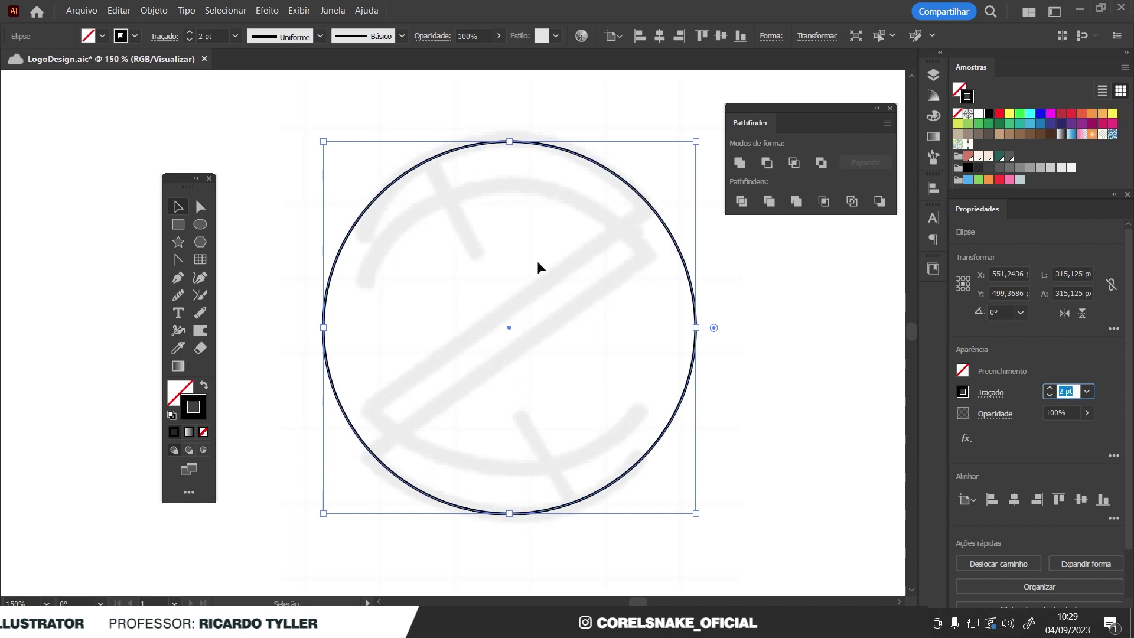
- Delete the stray '2 pt' text pasted onto the canvas
click(649, 393)
key(ctrl+v)
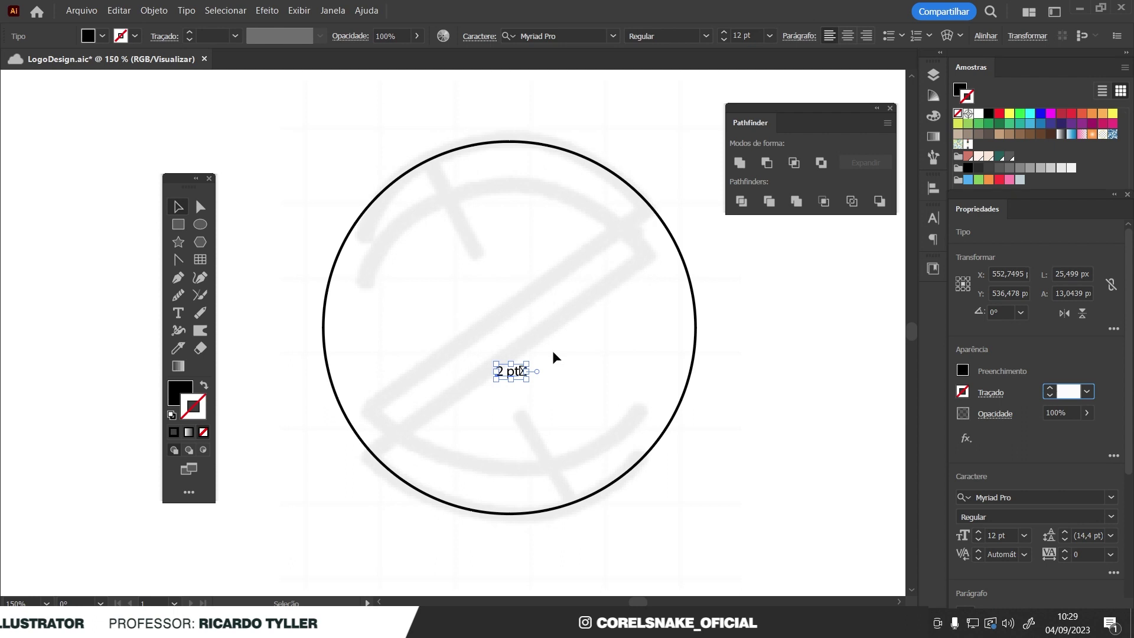
click(789, 354)
drag(510, 374, 506, 374)
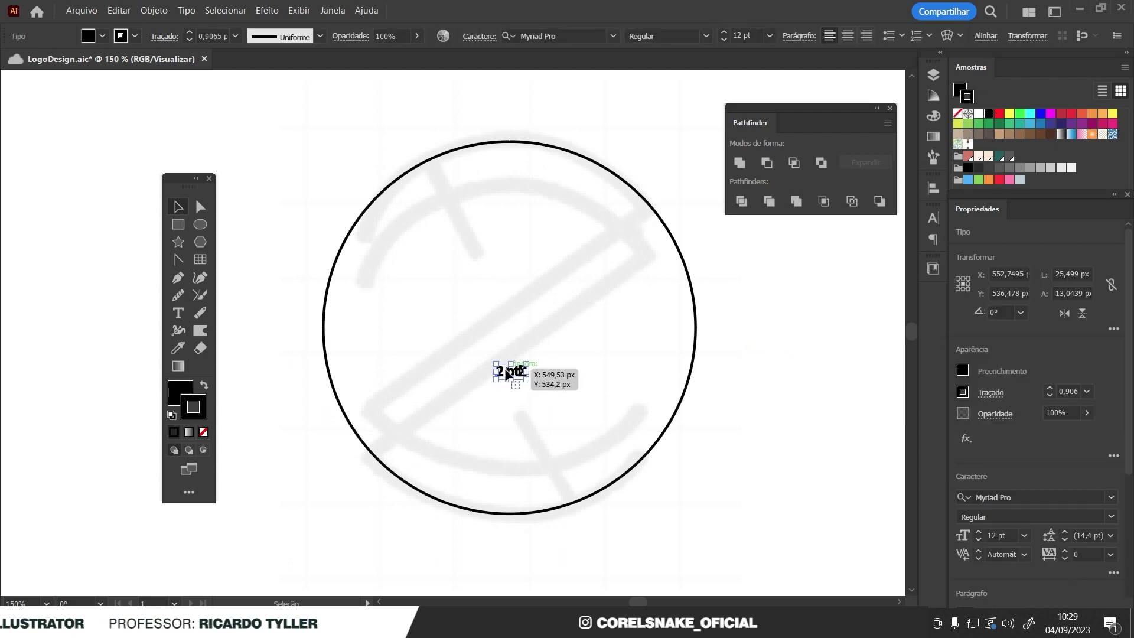
key(Delete)
- Trial-shrink the circle, undo it, and reselect the 315 px circle
click(655, 215)
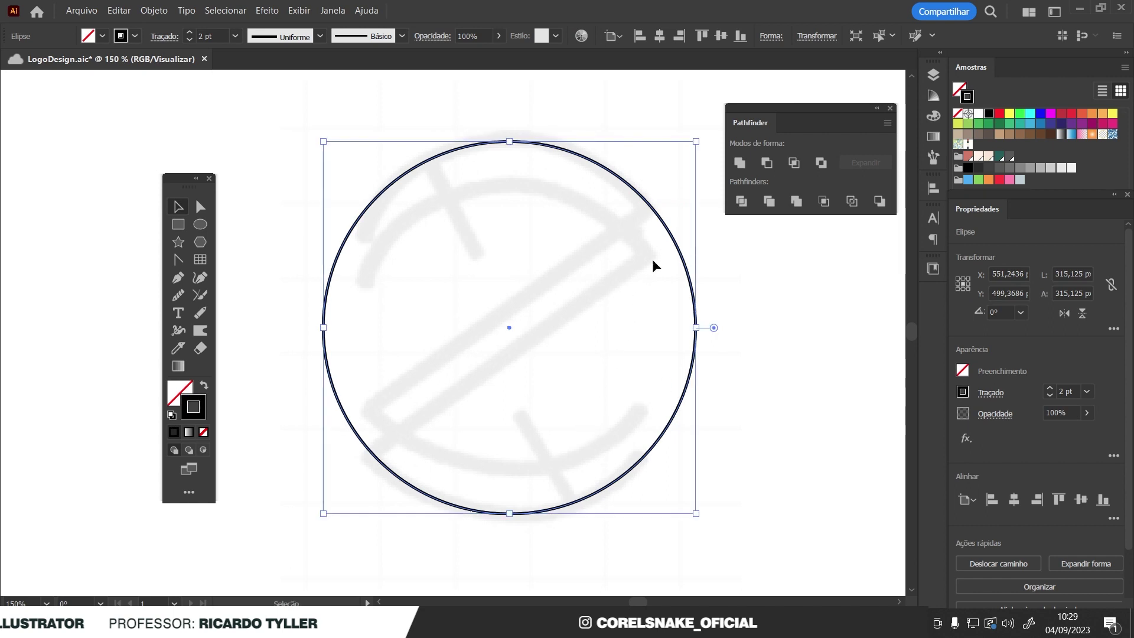
drag(697, 142, 657, 184)
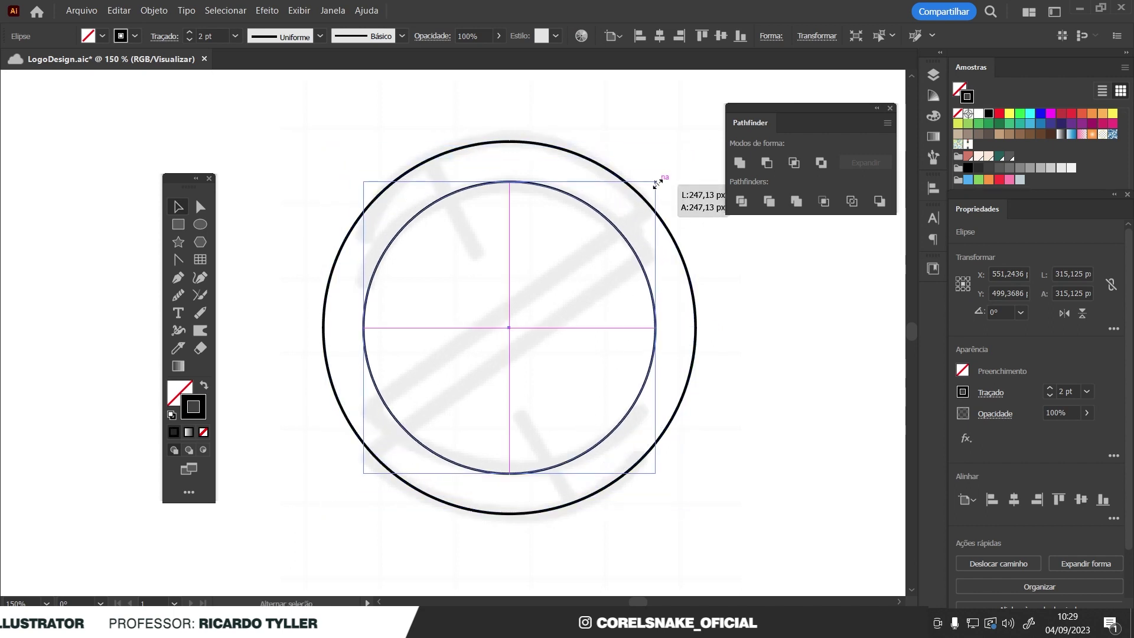
drag(657, 183, 656, 185)
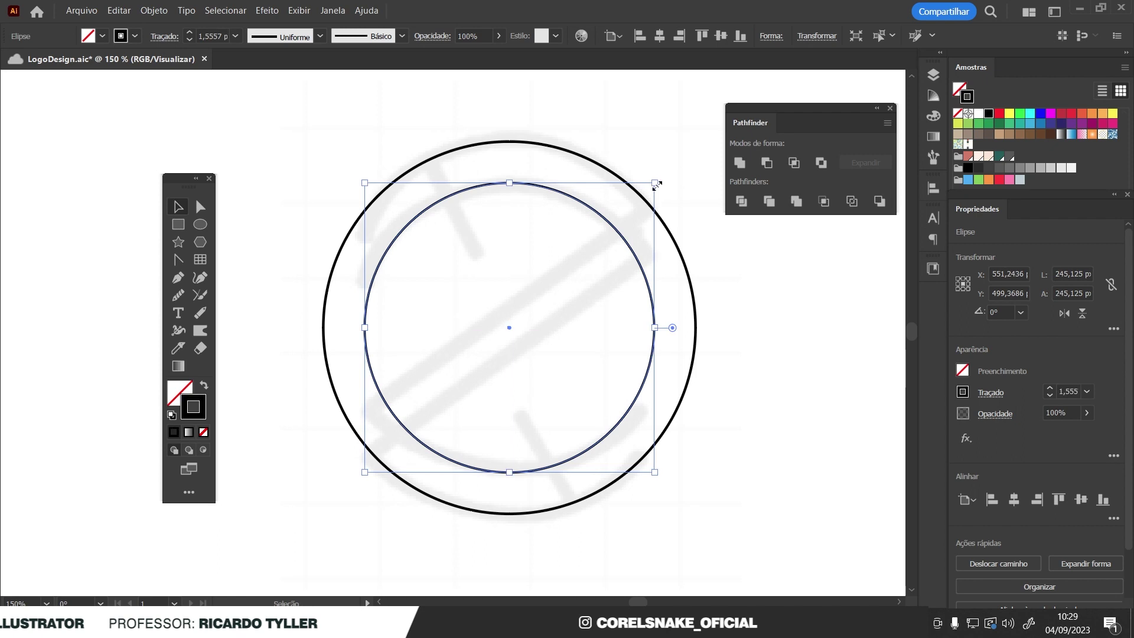
key(ctrl+z)
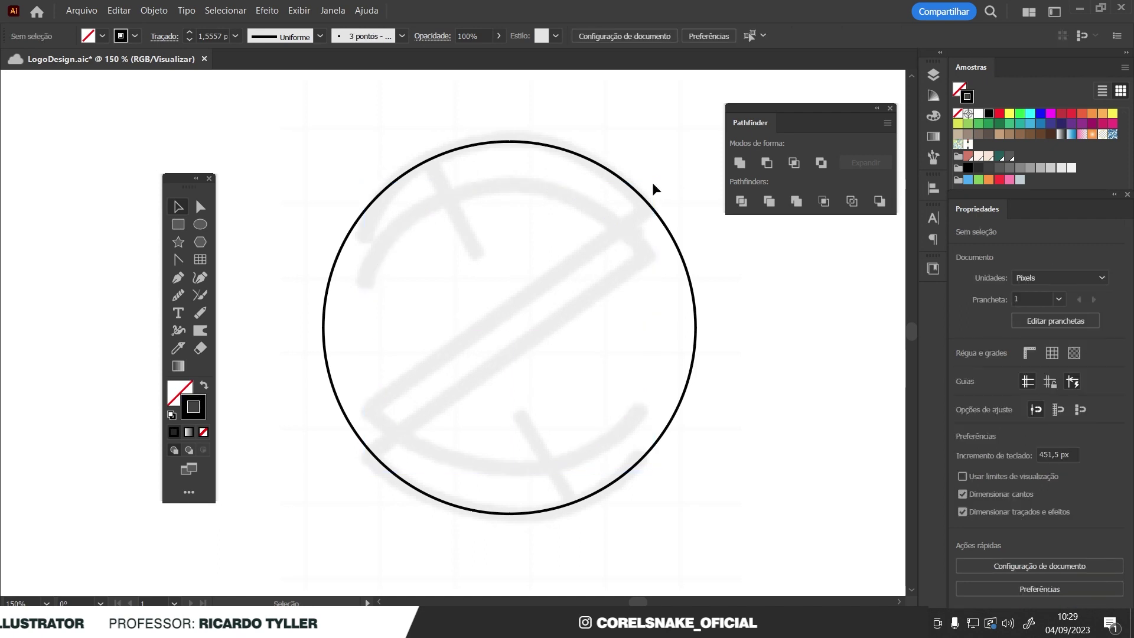
click(630, 187)
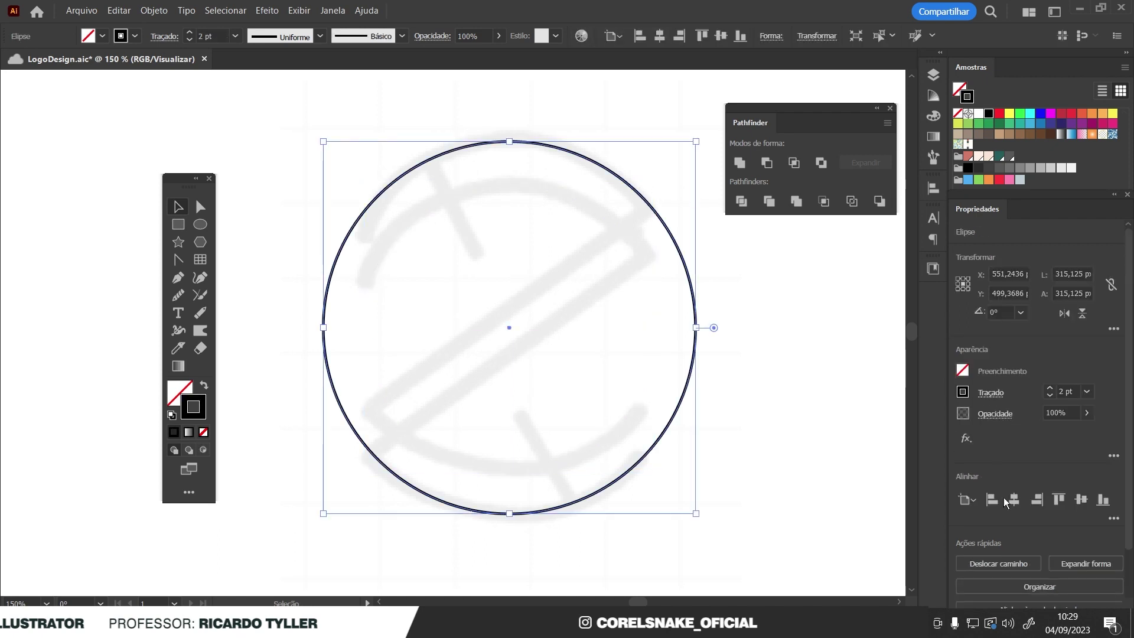
- Offset the circle path by -33 px to create a concentric inner circle
click(1002, 564)
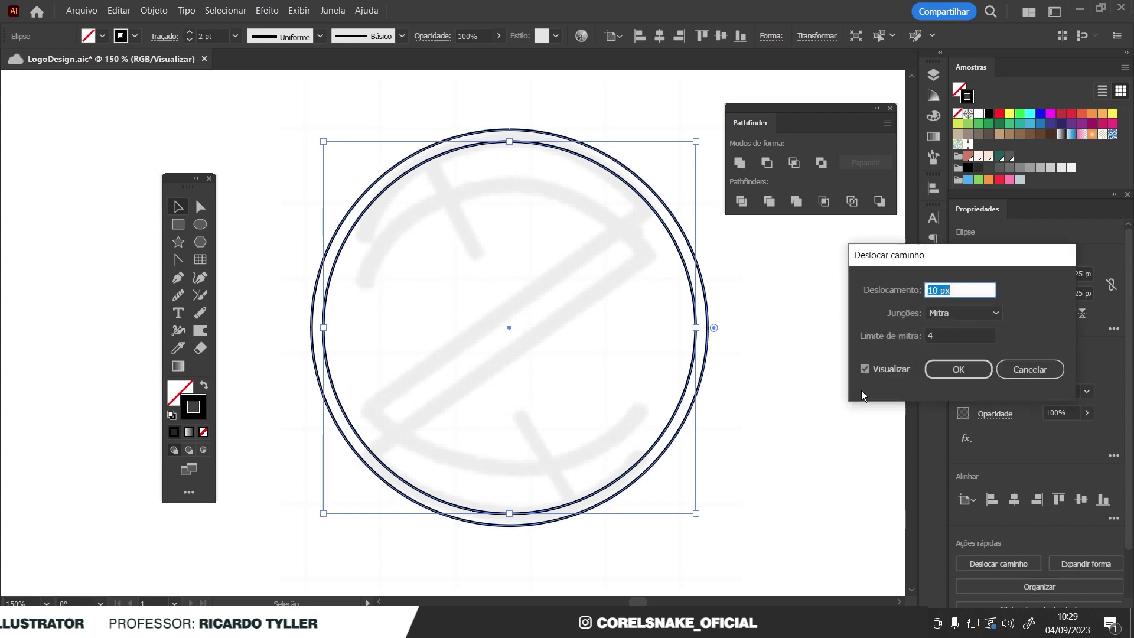
text(-16)
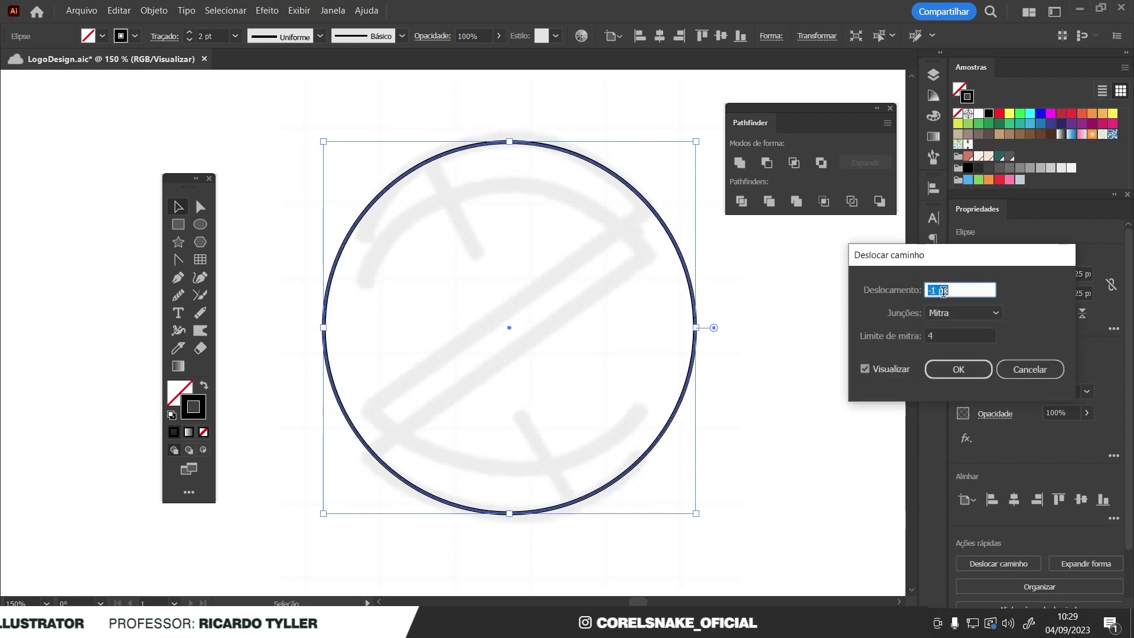
key(Down)
key(Down)
key(Down)
key(Down)
key(Down)
key(Down)
key(Down)
key(Down)
key(Down)
key(Down)
key(Down)
key(Down)
key(Up)
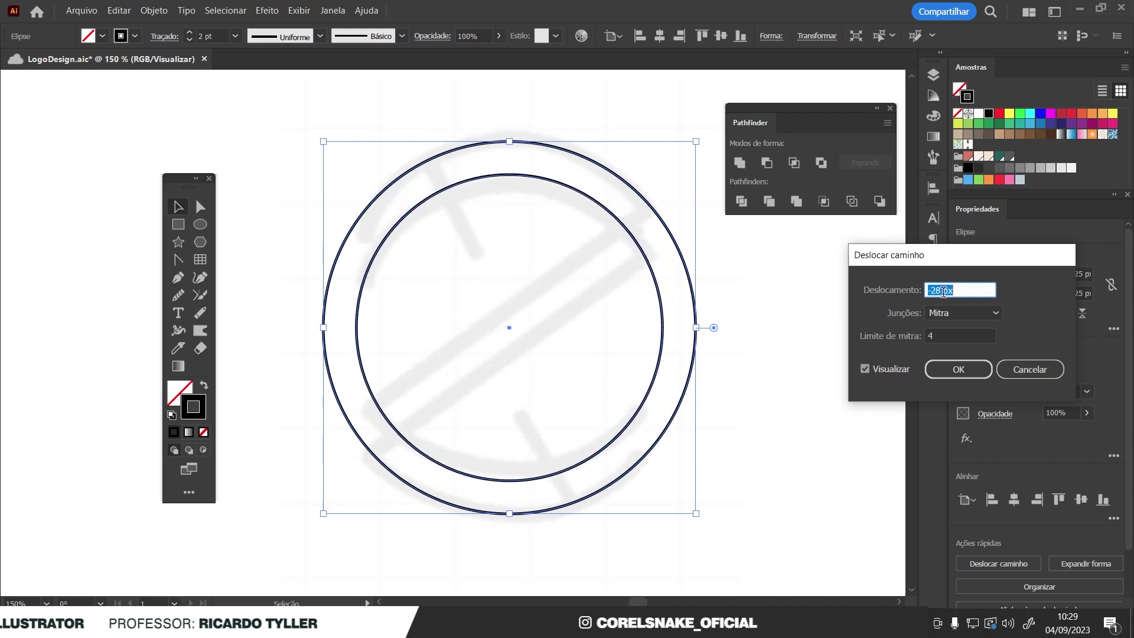
key(Down)
key(Down)
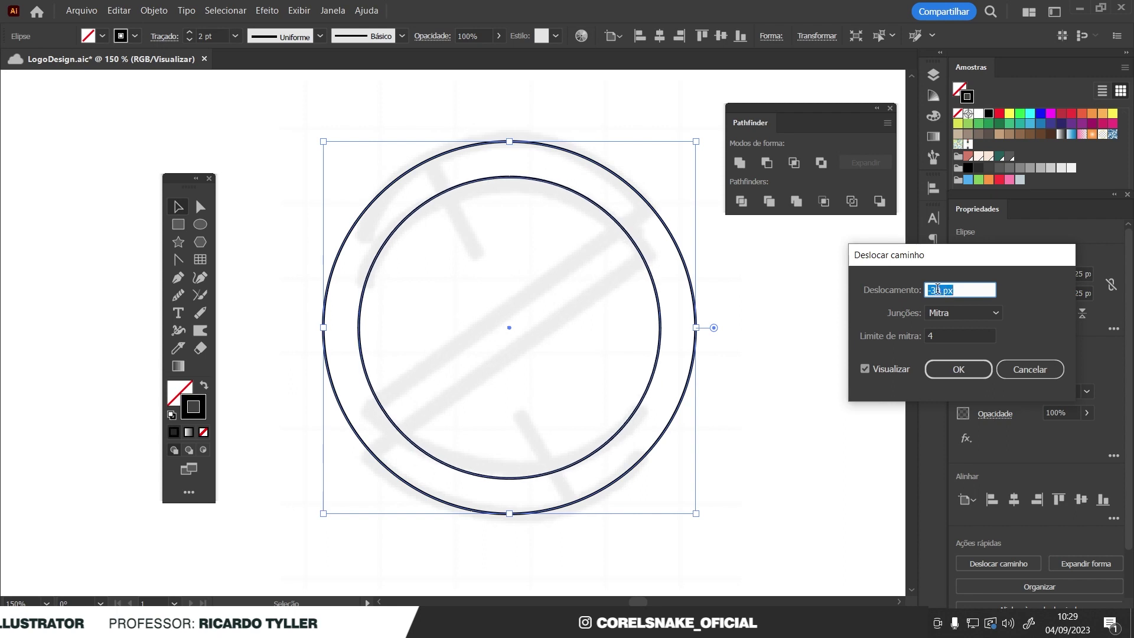
key(Down)
key(Down)
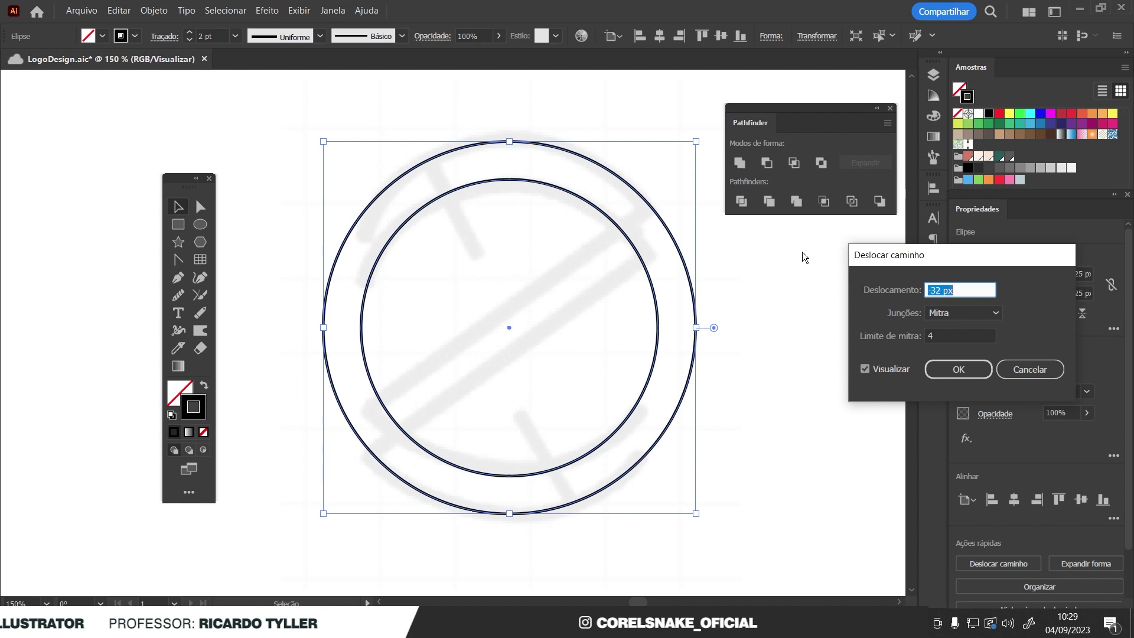
key(Down)
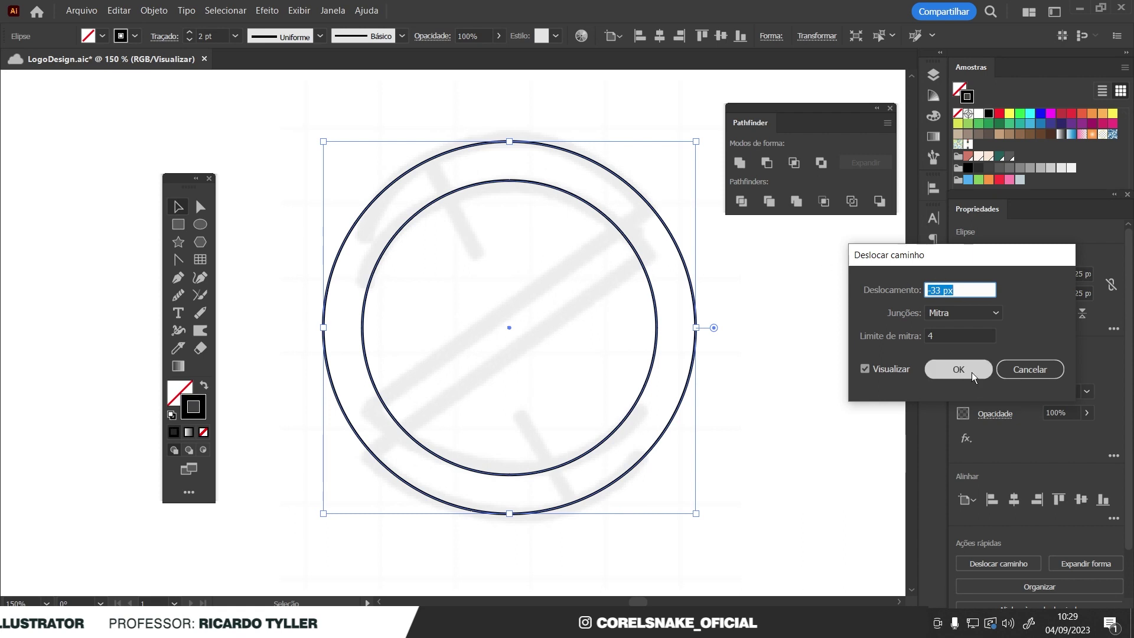
click(969, 373)
click(774, 327)
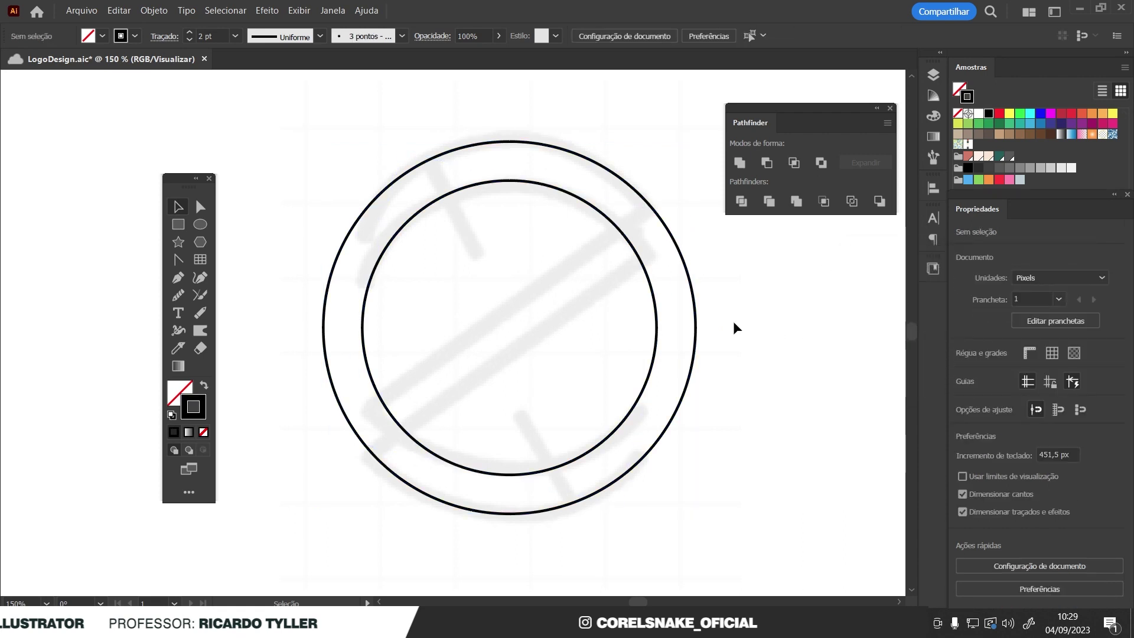
- Draw a straight diagonal line from the circles' lower left to upper right
click(175, 278)
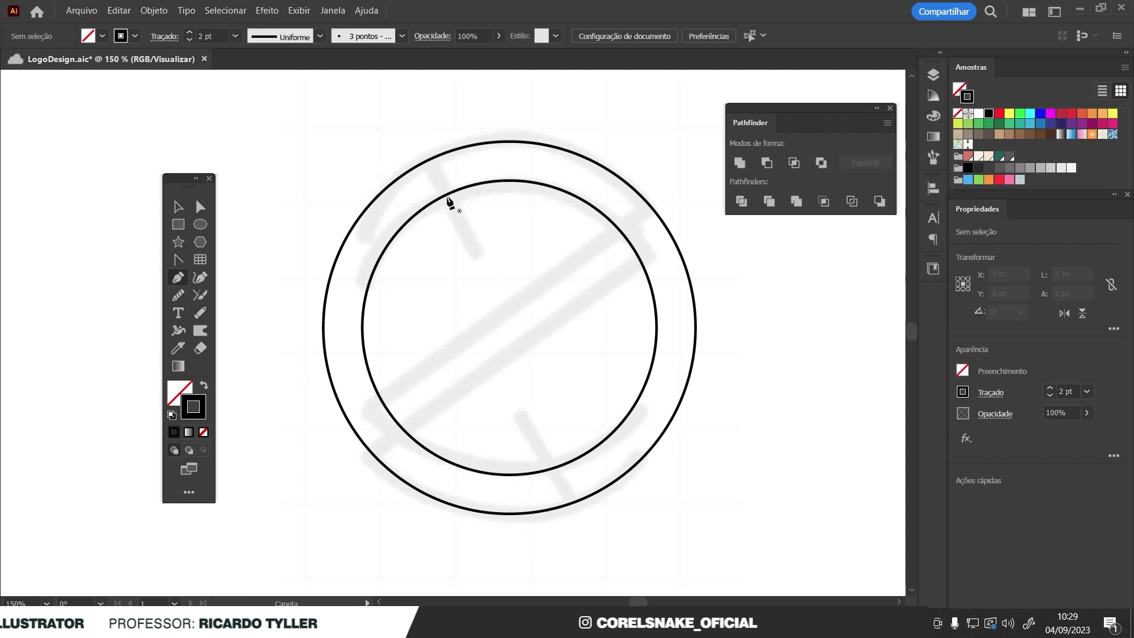
scroll(448, 201, up, 1)
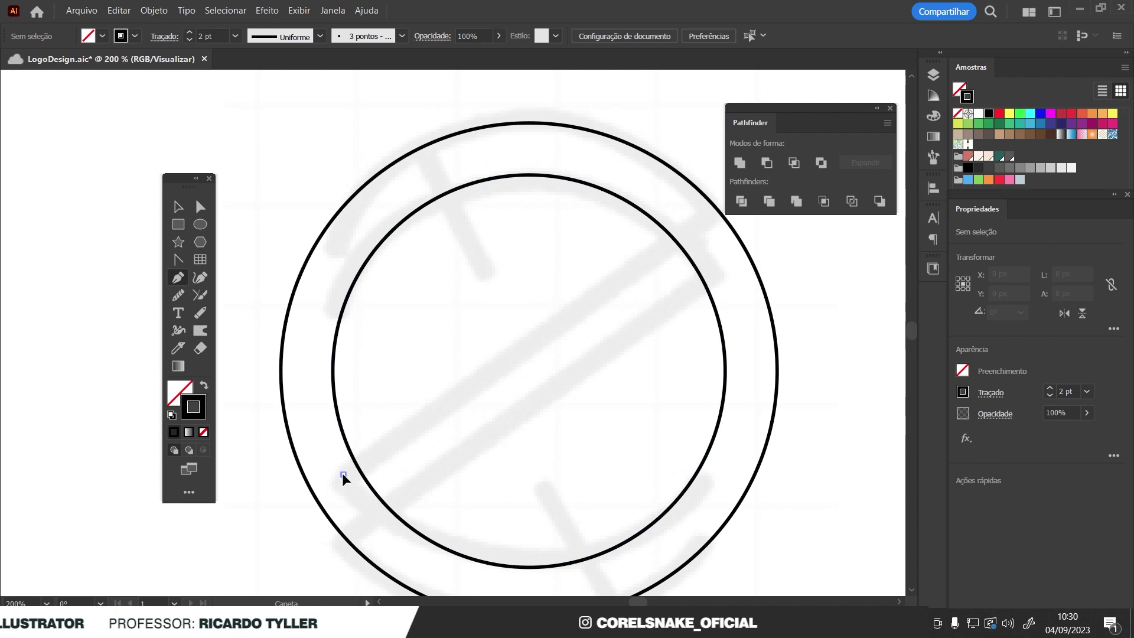
click(342, 474)
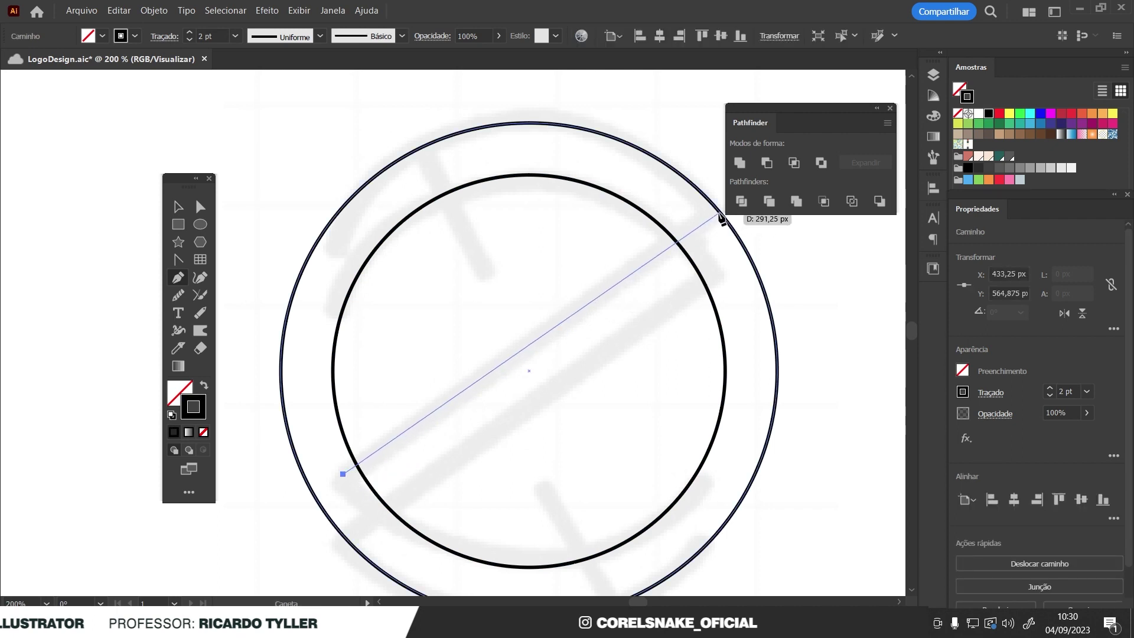
scroll(463, 291, down, 1)
scroll(577, 253, up, 1)
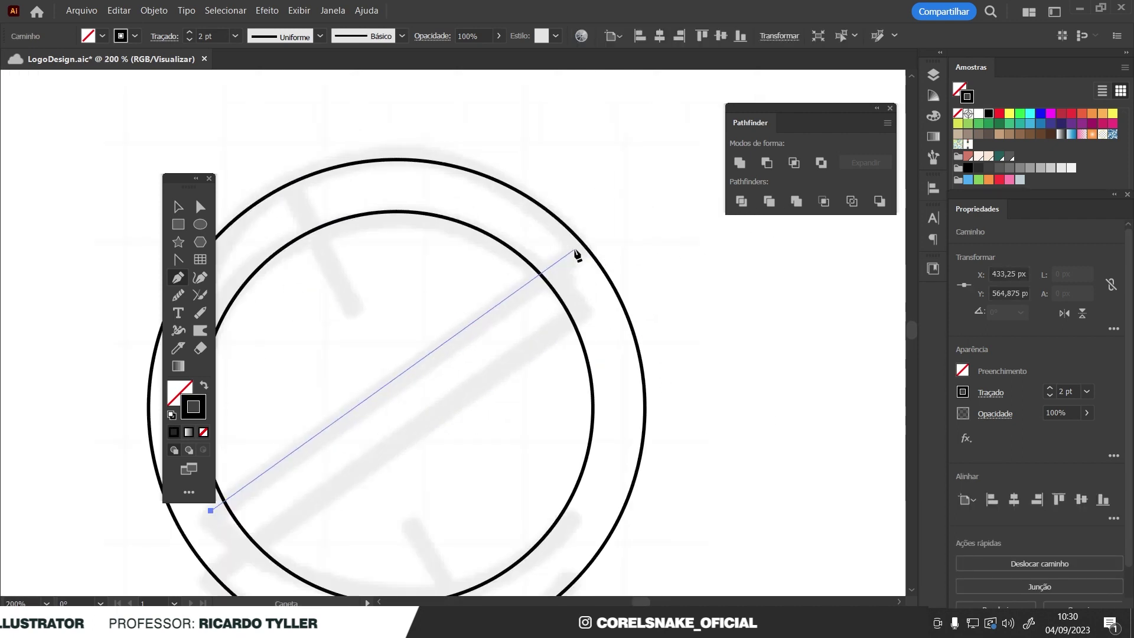
click(608, 236)
scroll(609, 236, down, 1)
key(v)
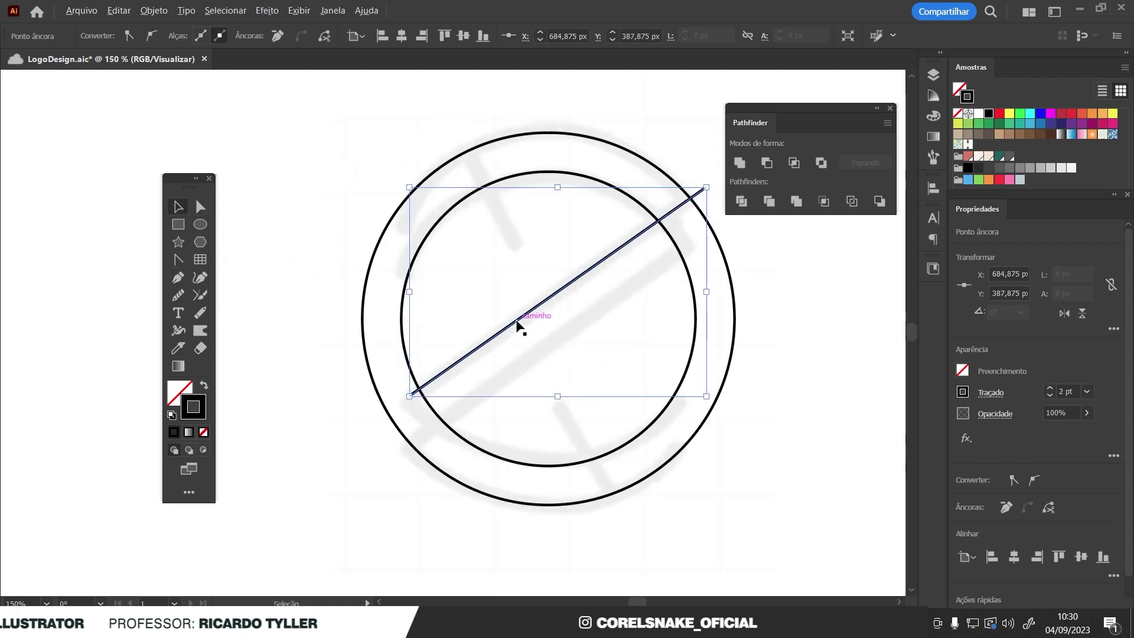
- Add a parallel copy of the diagonal line just below the original
drag(517, 322, 488, 381)
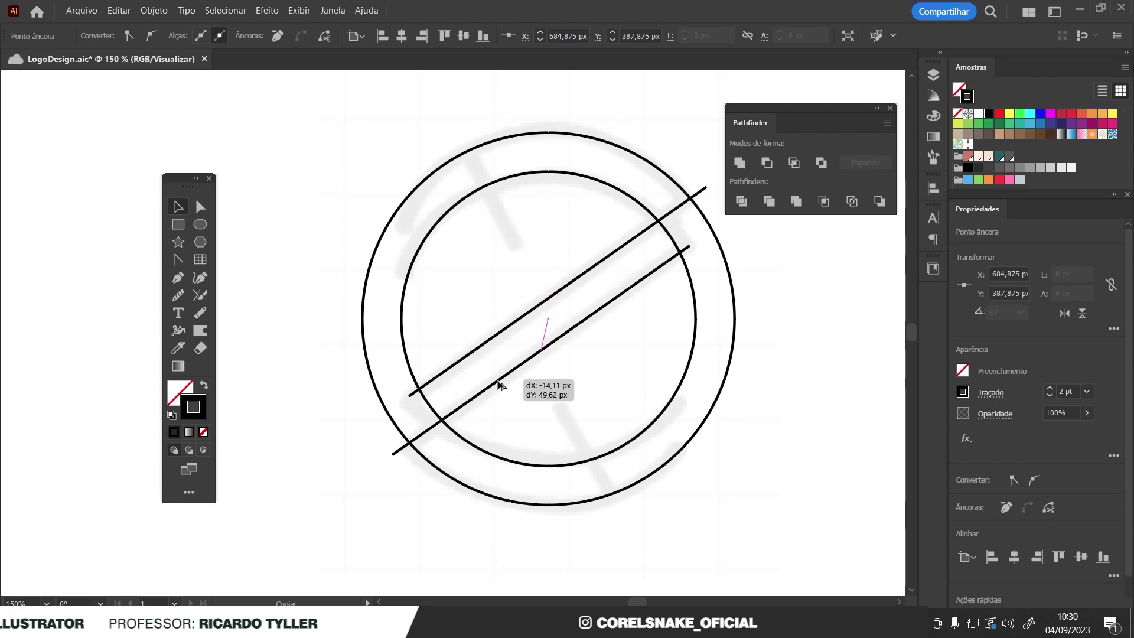
drag(487, 381, 501, 382)
click(750, 382)
scroll(247, 356, down, 1)
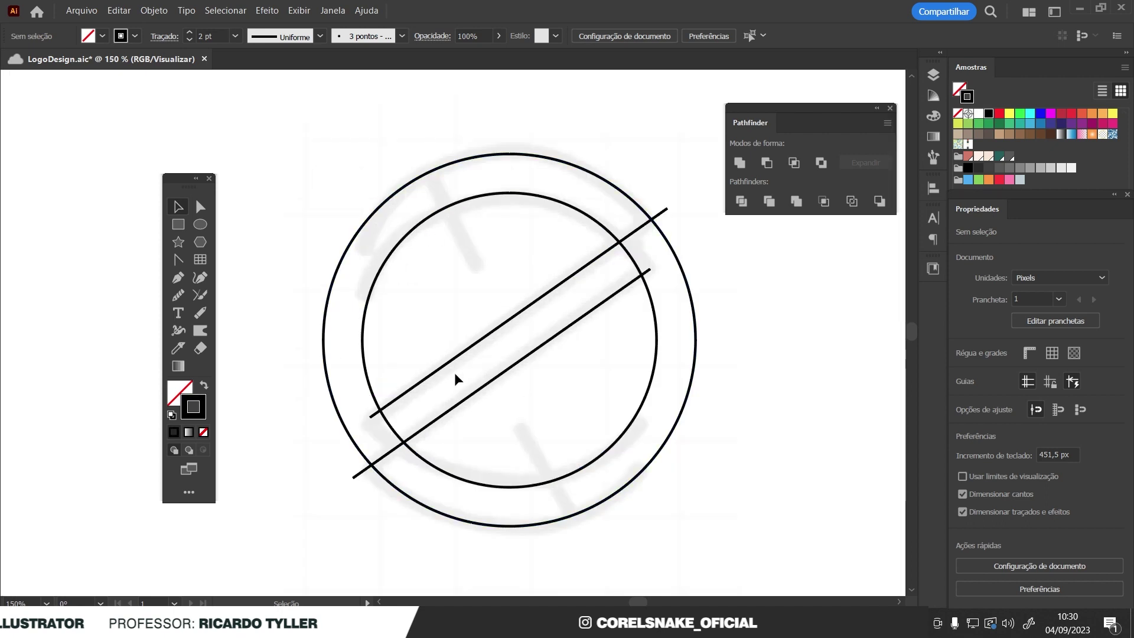
- Group the two parallel diagonal lines together
click(524, 310)
shift+click(533, 354)
key(a)
key(ctrl+g)
key(v)
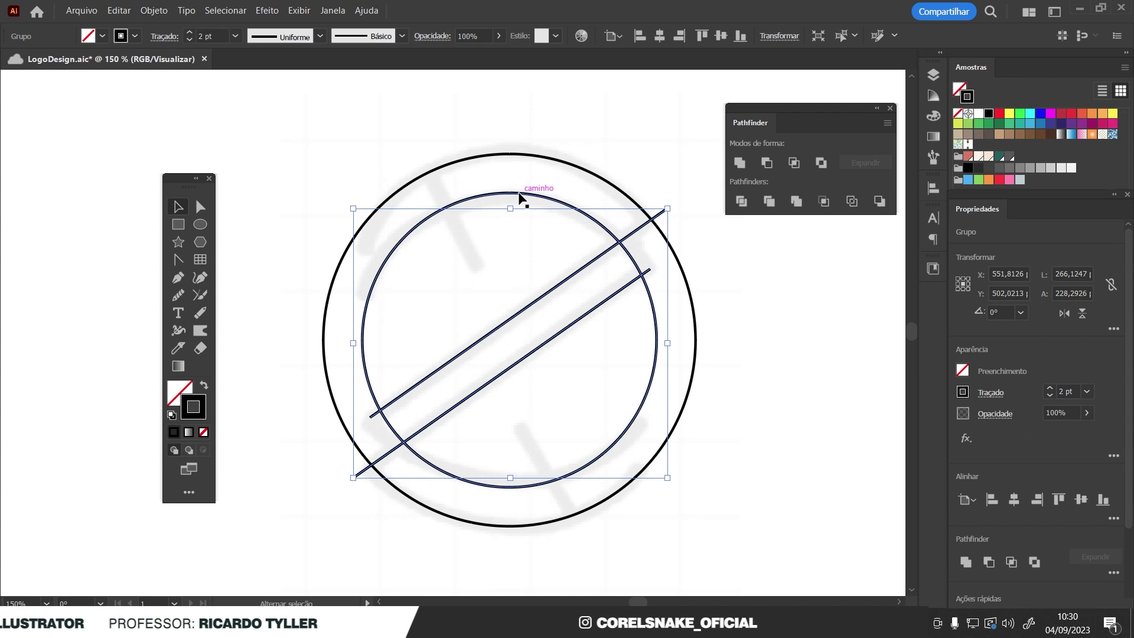
- Centre the line group horizontally and vertically on the inner circle as key object
shift+click(519, 194)
click(551, 198)
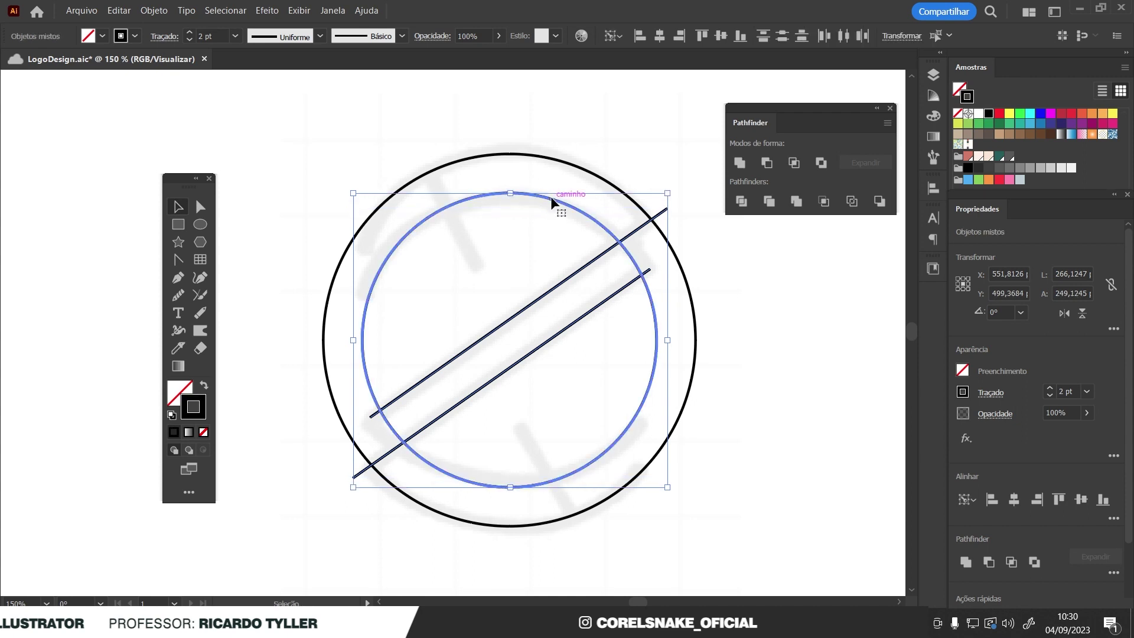
click(660, 37)
click(720, 36)
click(588, 333)
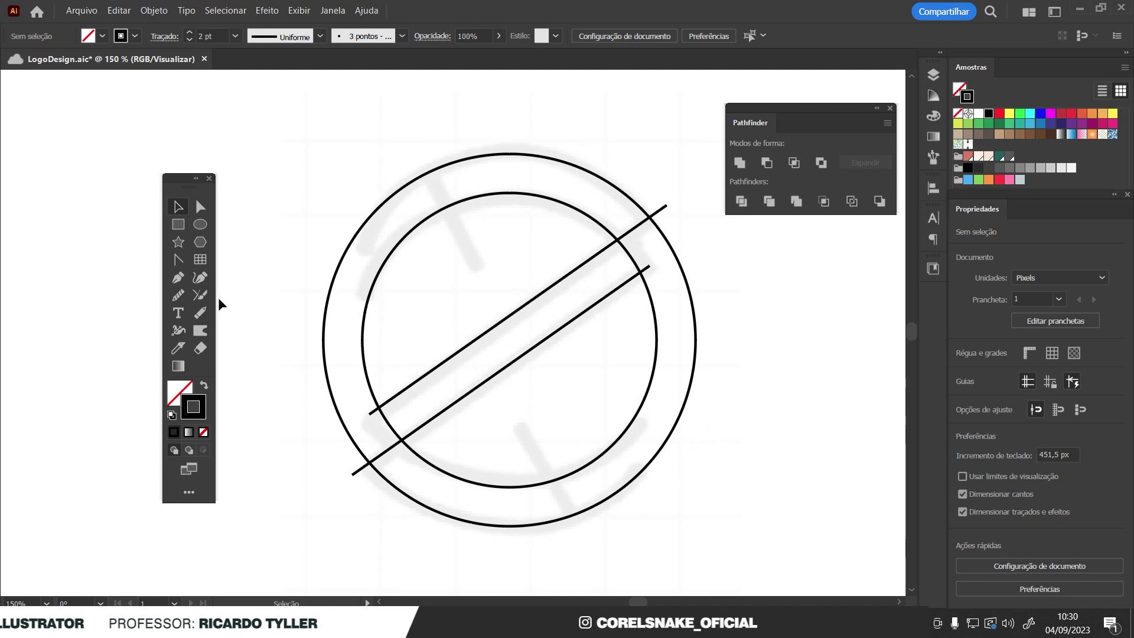
- Draw a wide 401.5 × 96.5 px rectangle across the circles and save the file
click(178, 226)
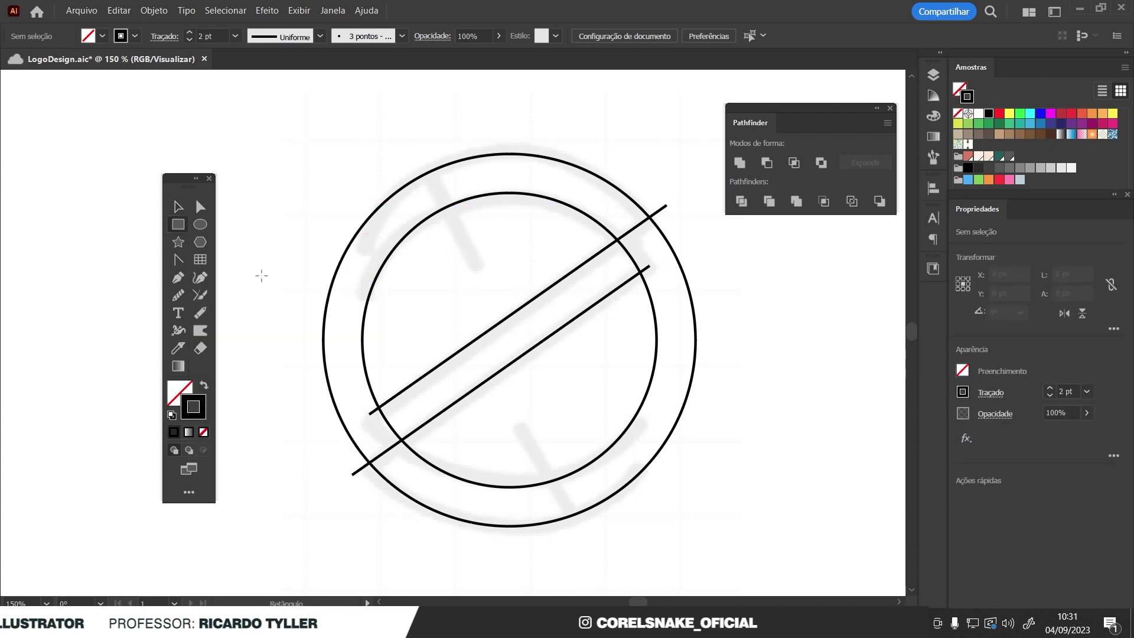
drag(277, 303, 752, 416)
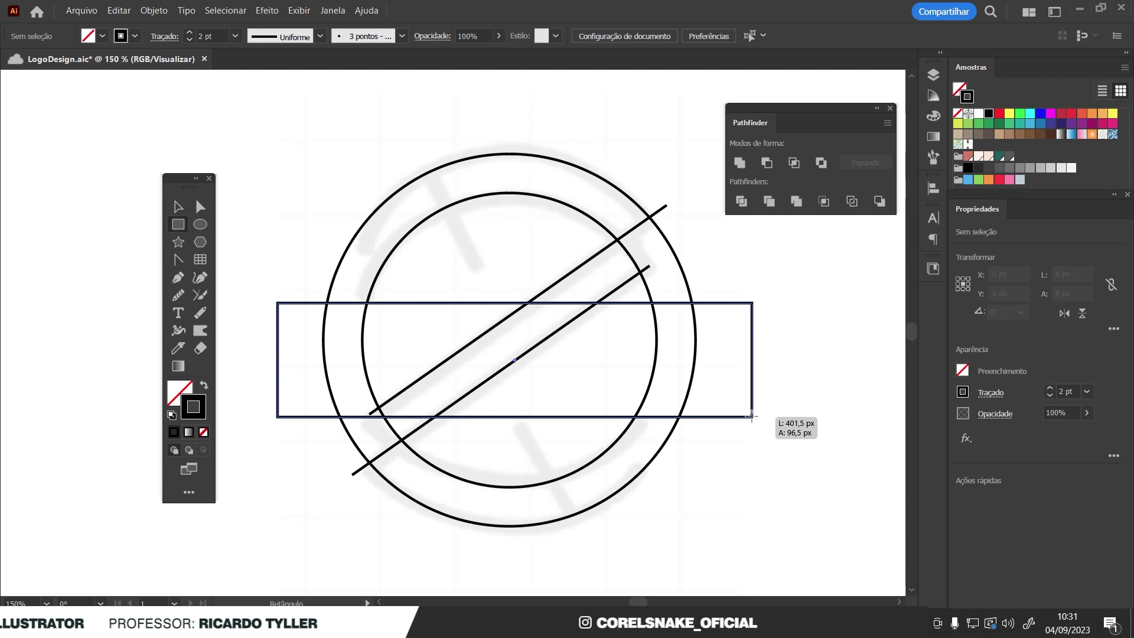
key(v)
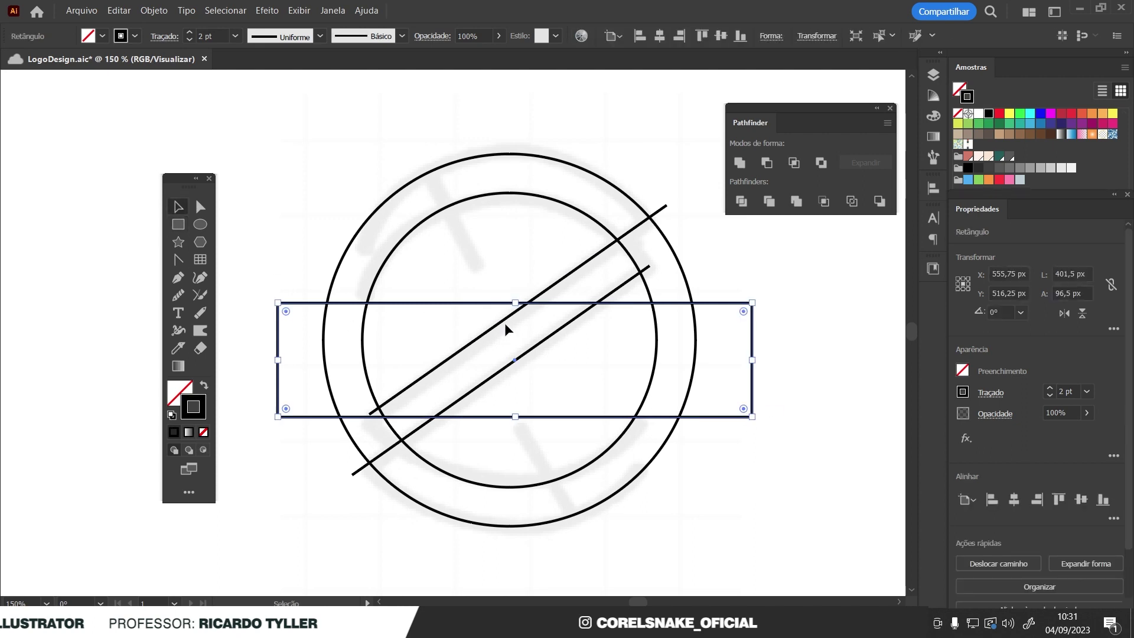
key(ctrl+s)
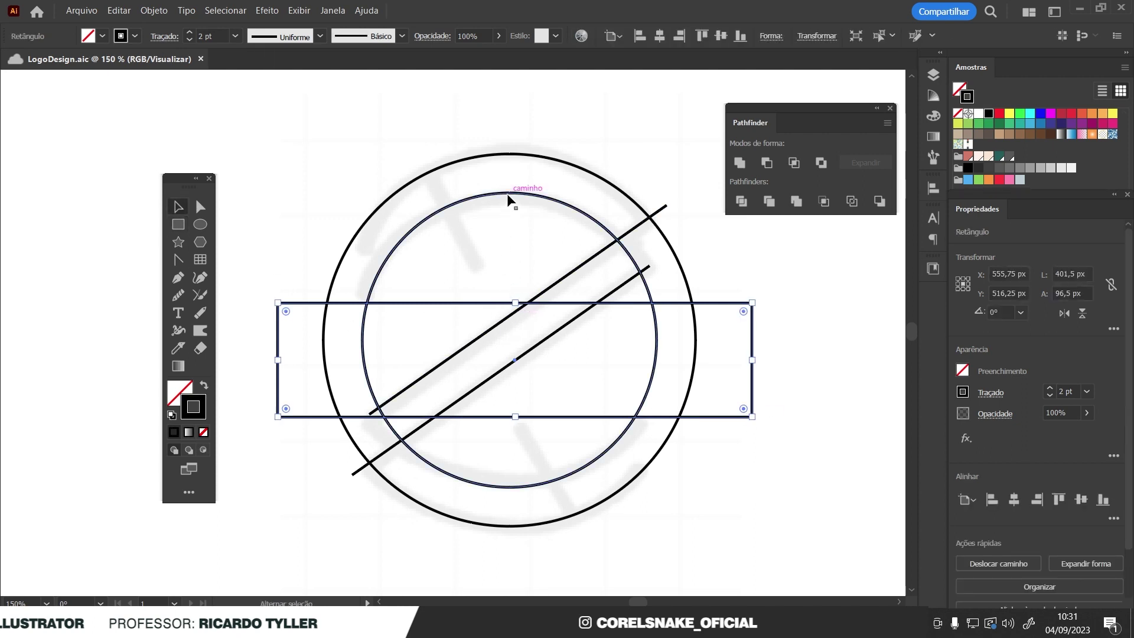
- Vertically centre the rectangle on the inner circle, then reselect it
shift+click(513, 195)
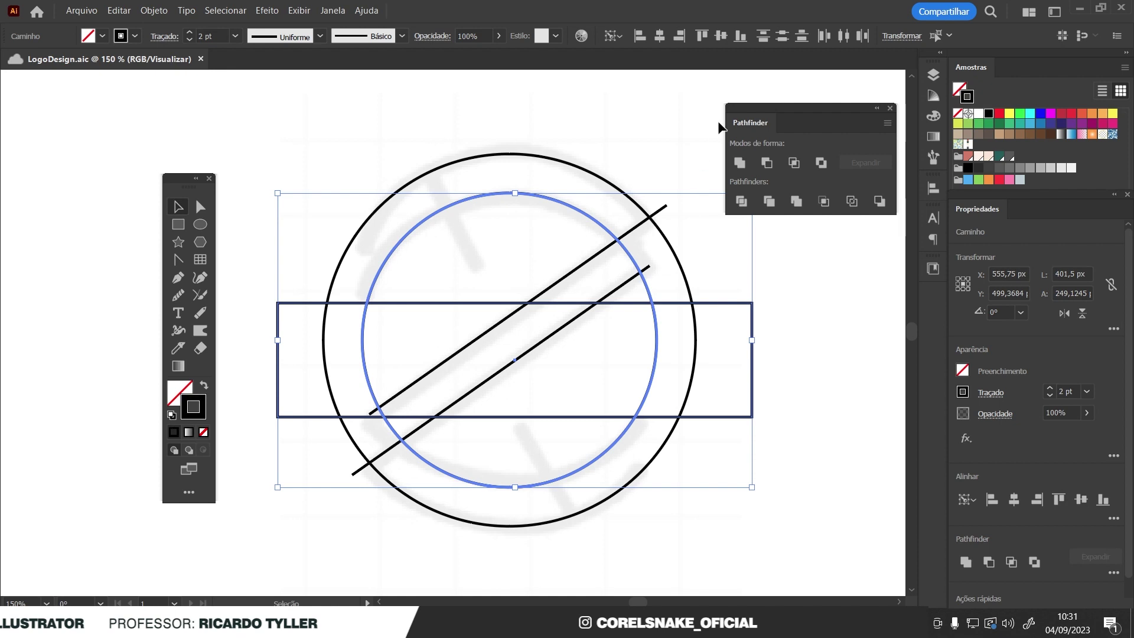
click(720, 36)
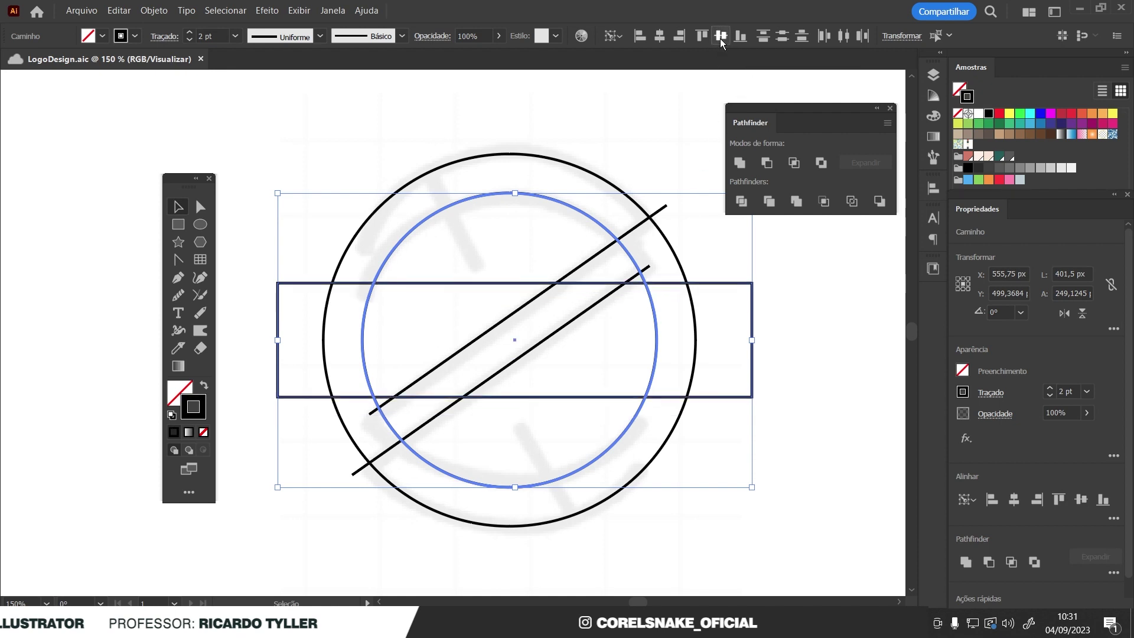
click(815, 312)
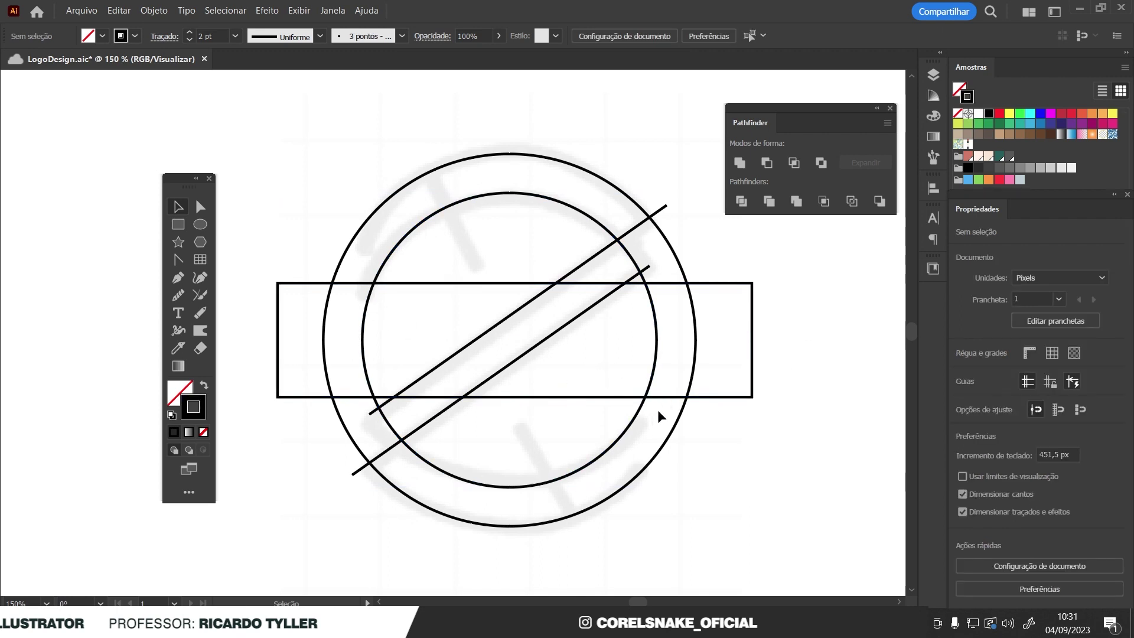
click(517, 284)
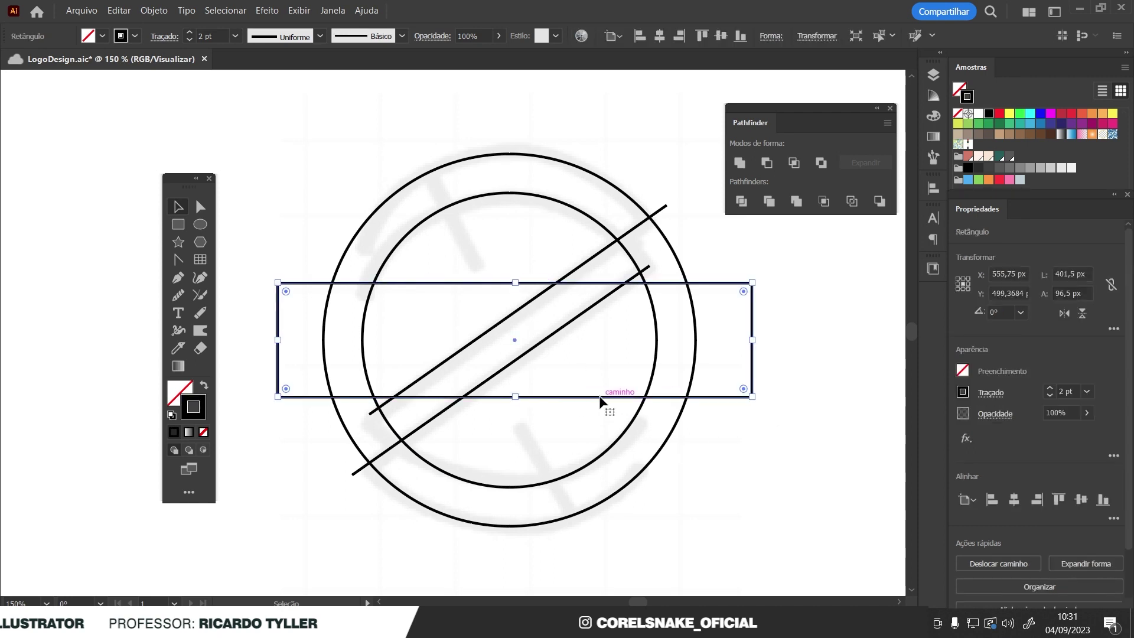
- Add a taller 401.5 × 151.74 px rectangle surrounding the first one across the ring
key(a)
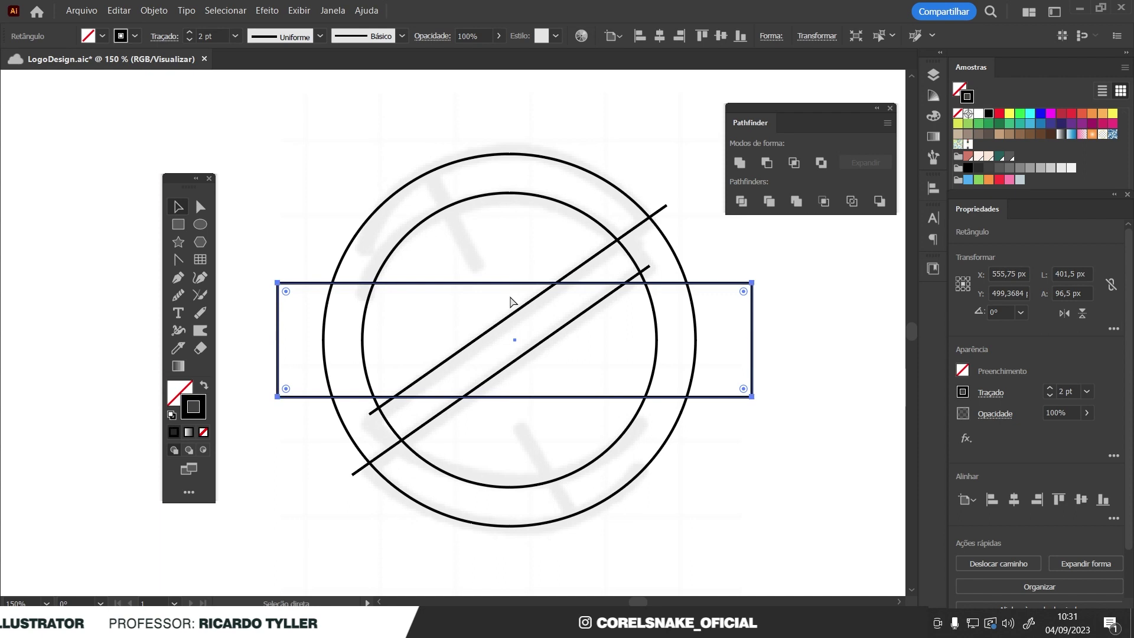
key(v)
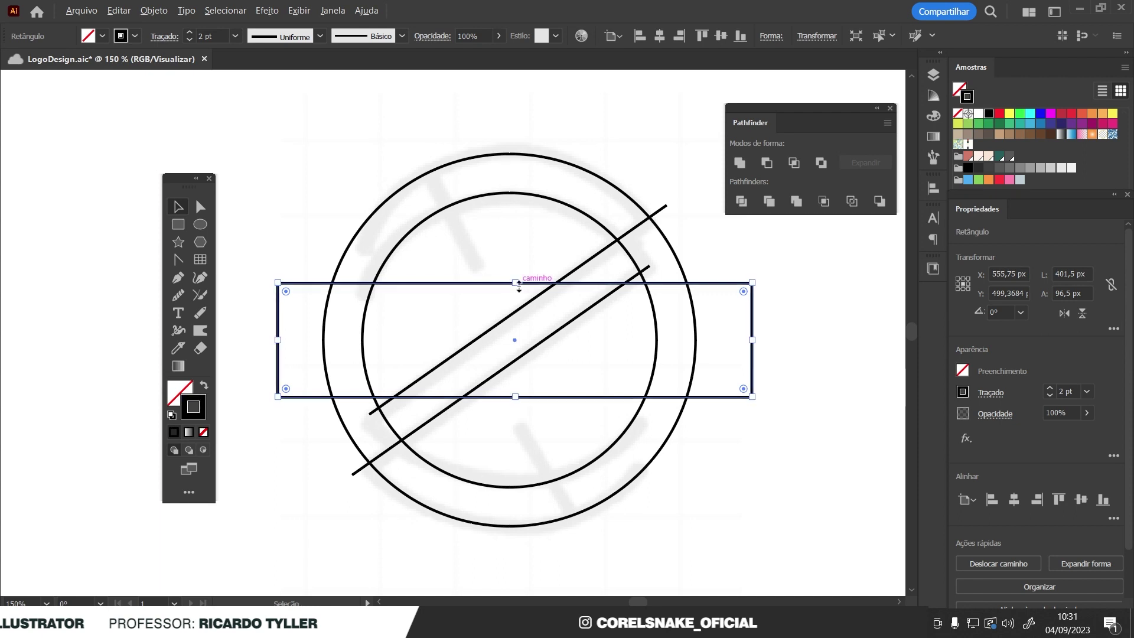
drag(515, 283, 518, 251)
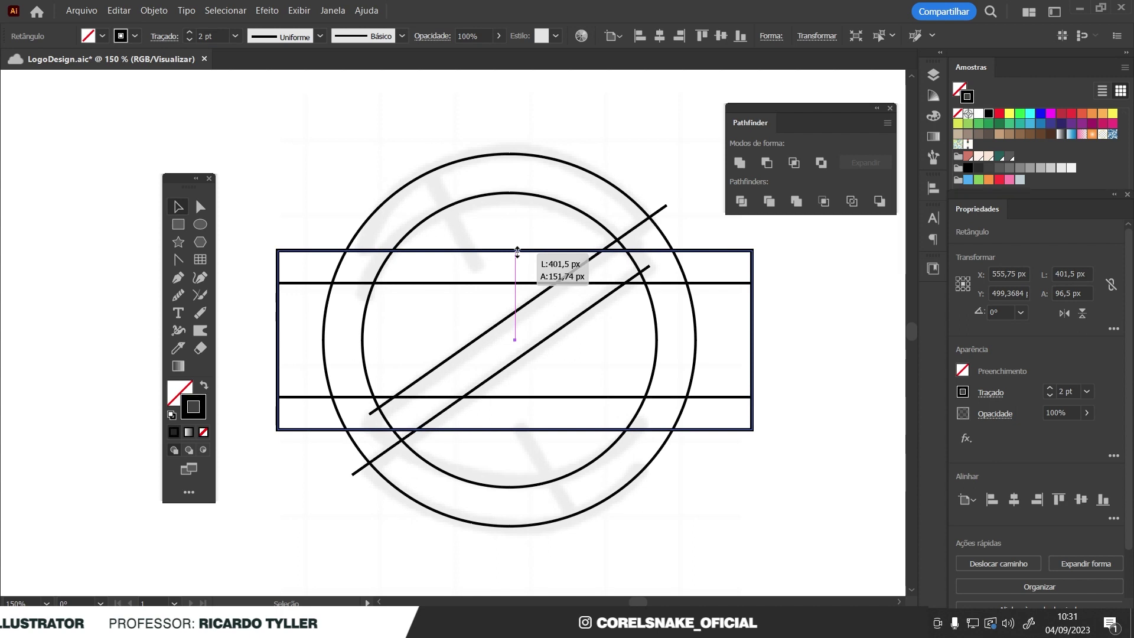
drag(518, 252, 518, 250)
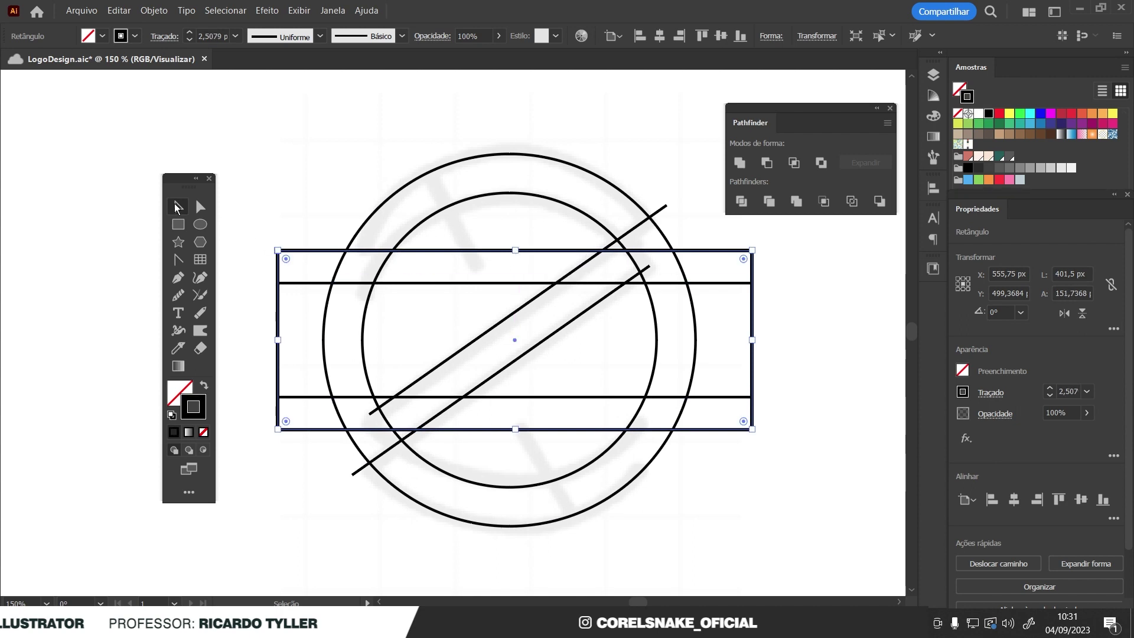
click(878, 511)
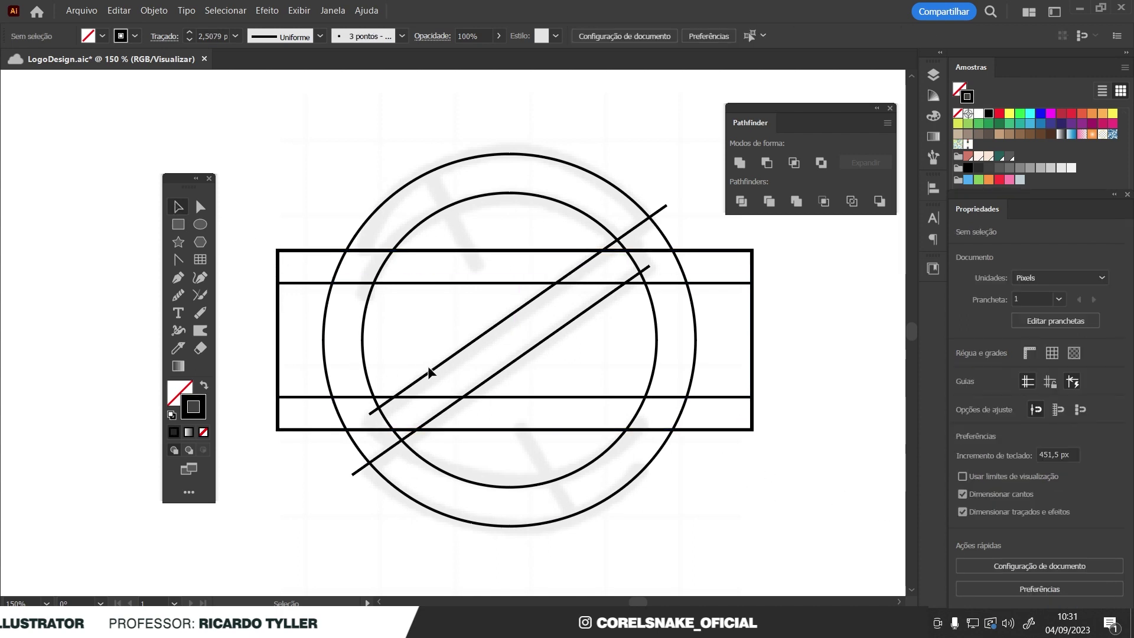
alt+scroll(522, 420, down, 1)
alt+scroll(540, 427, up, 1)
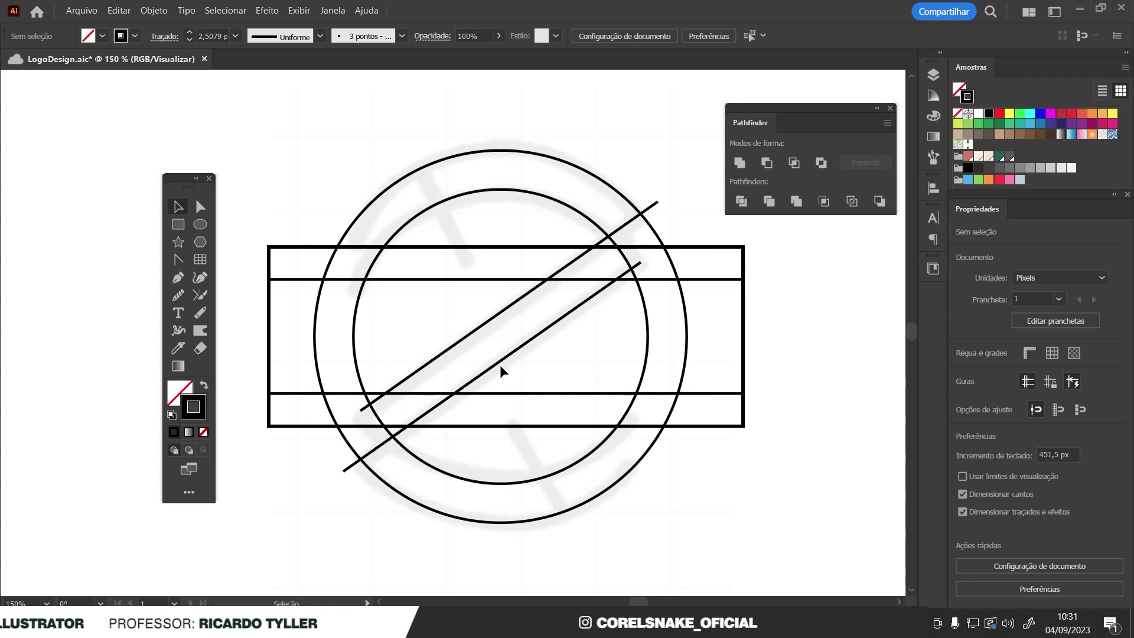
click(533, 247)
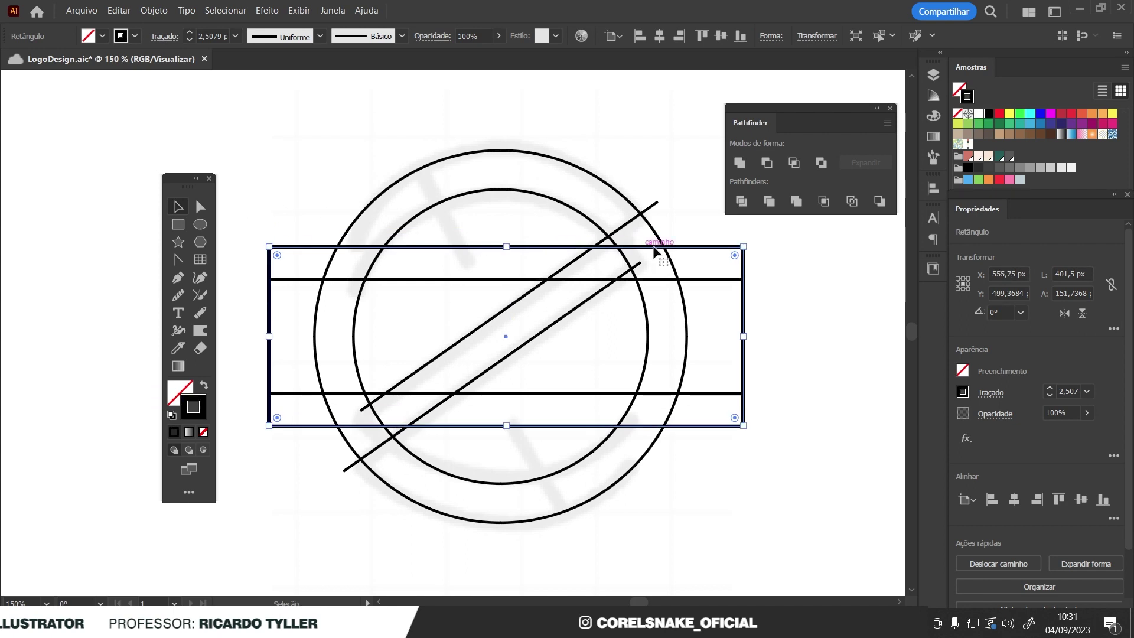
key(ctrl)
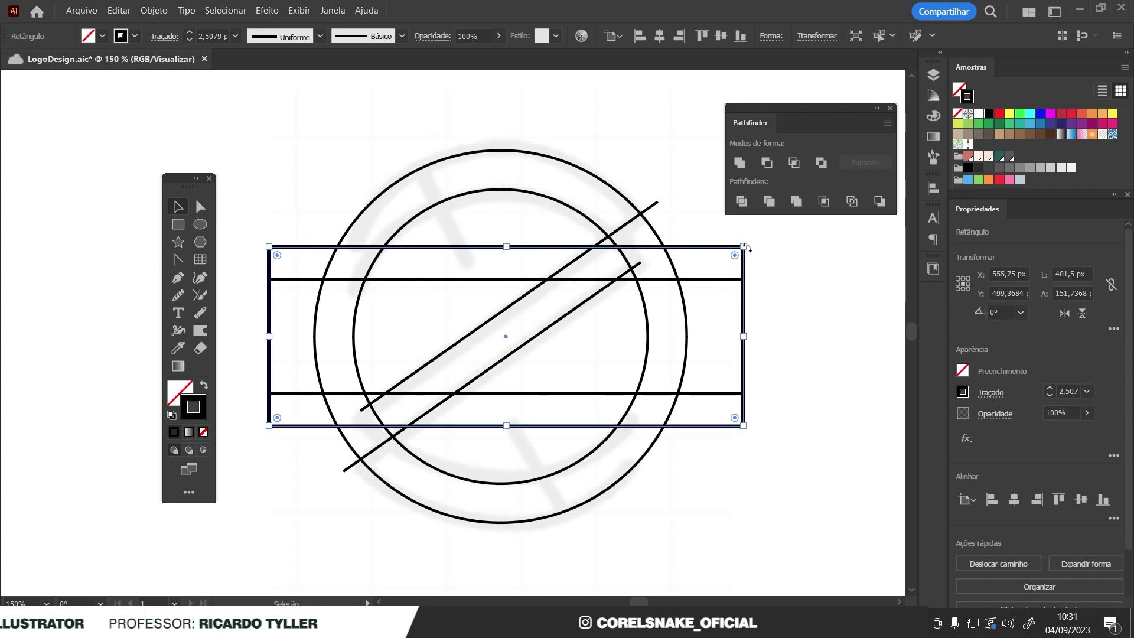
- Rotate a copy of the rectangle 270° upright and centre it horizontally on the outer circle
drag(746, 245, 533, 473)
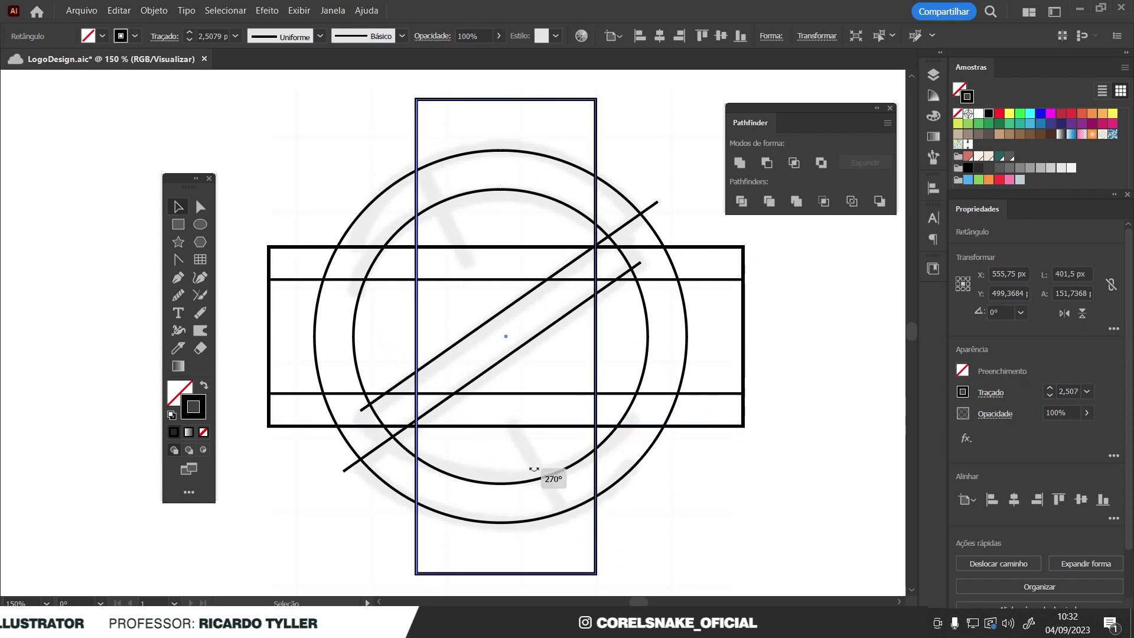
click(813, 423)
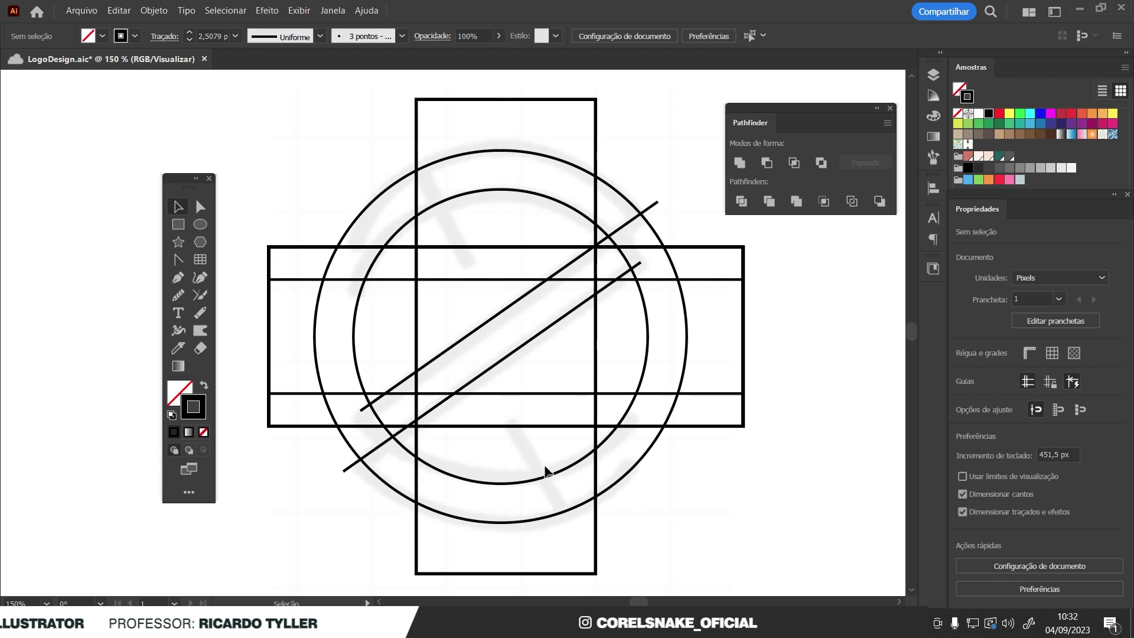
click(595, 366)
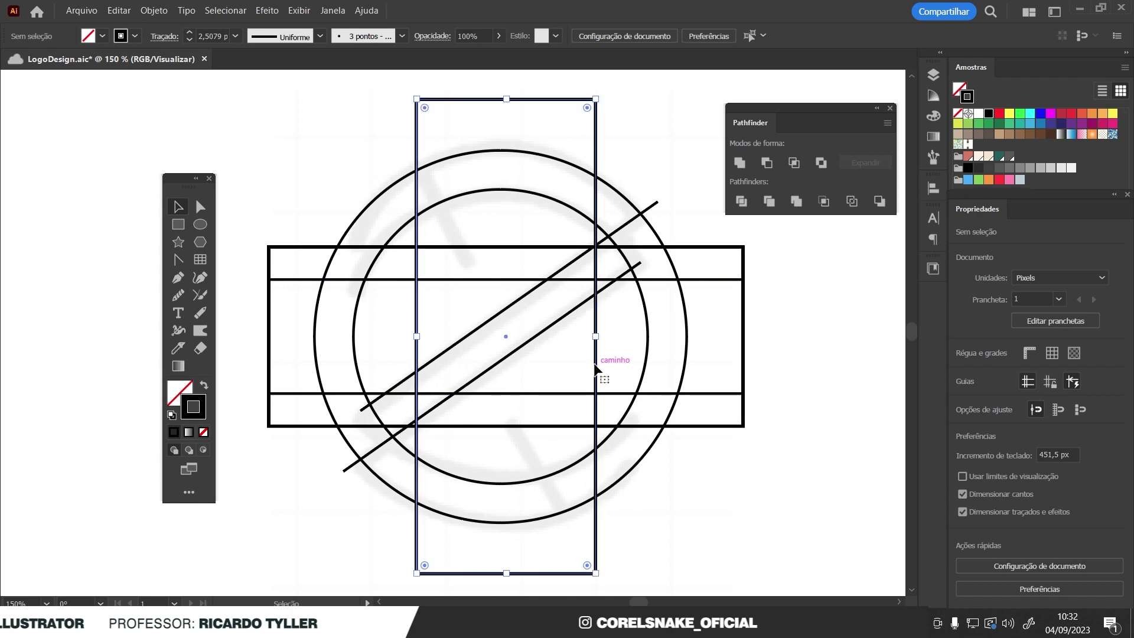
shift+click(629, 203)
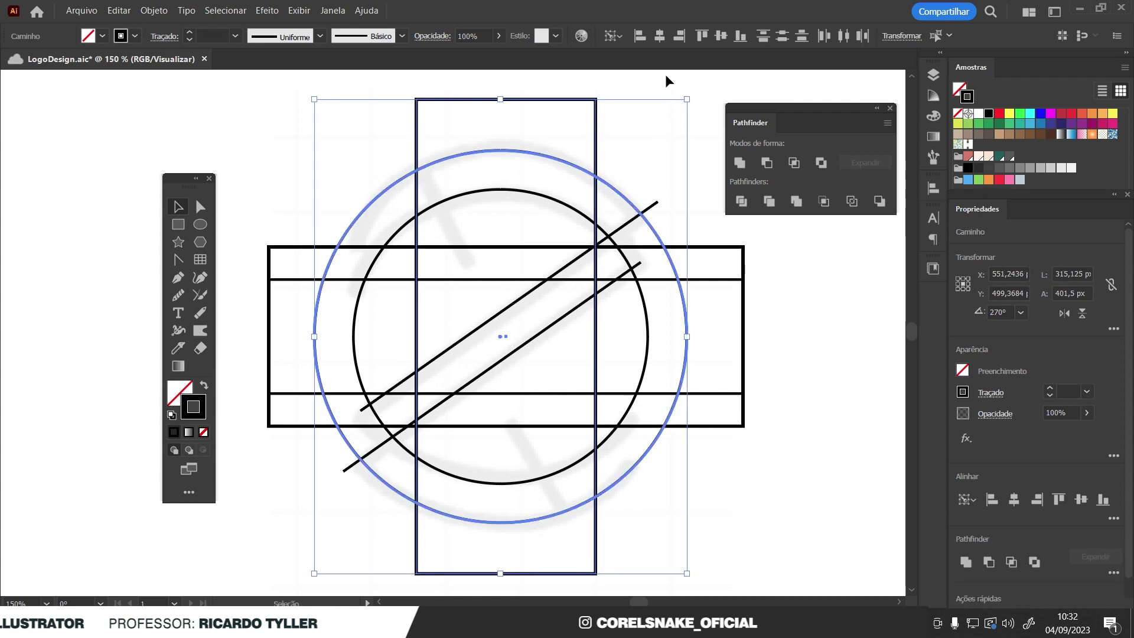
click(661, 37)
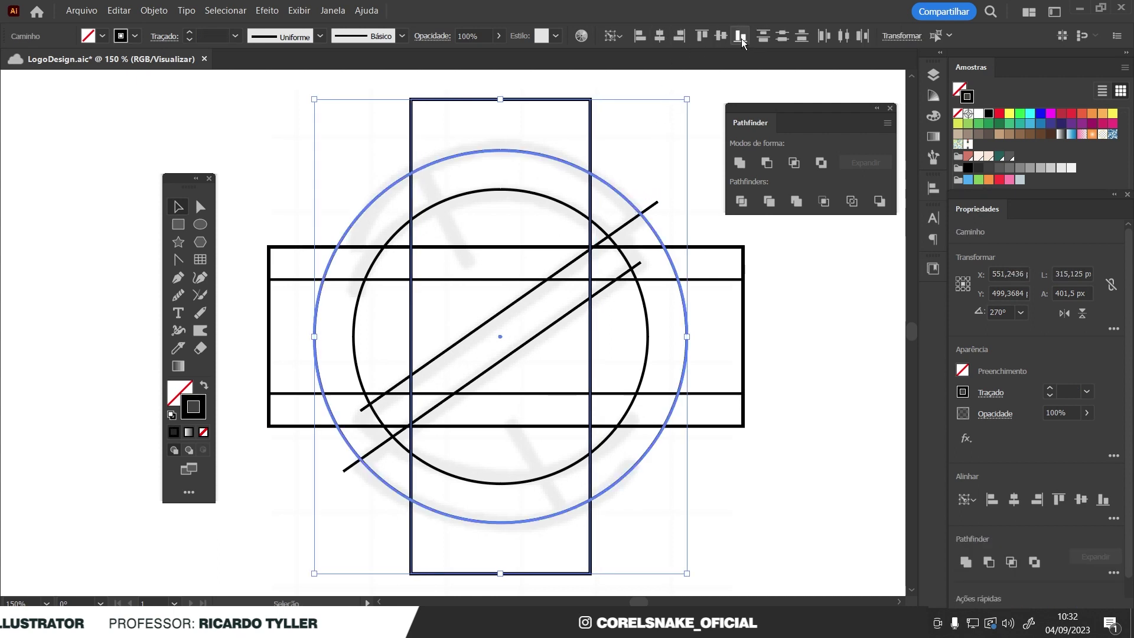
click(669, 106)
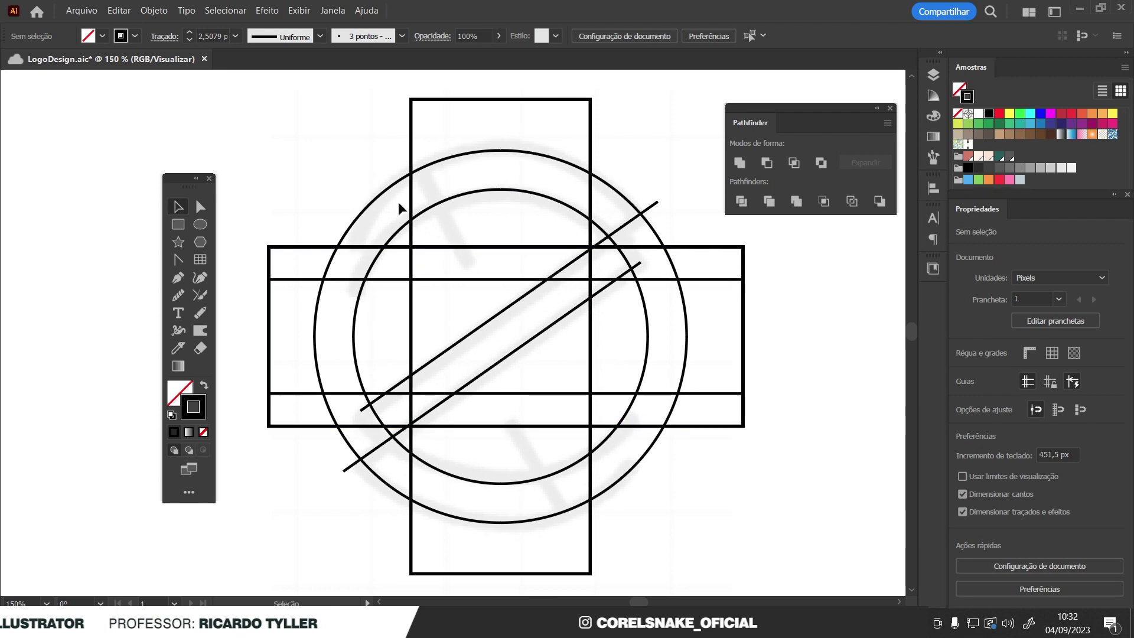
click(411, 185)
- Resize the vertical rectangle to about 140 px wide
drag(413, 339, 423, 337)
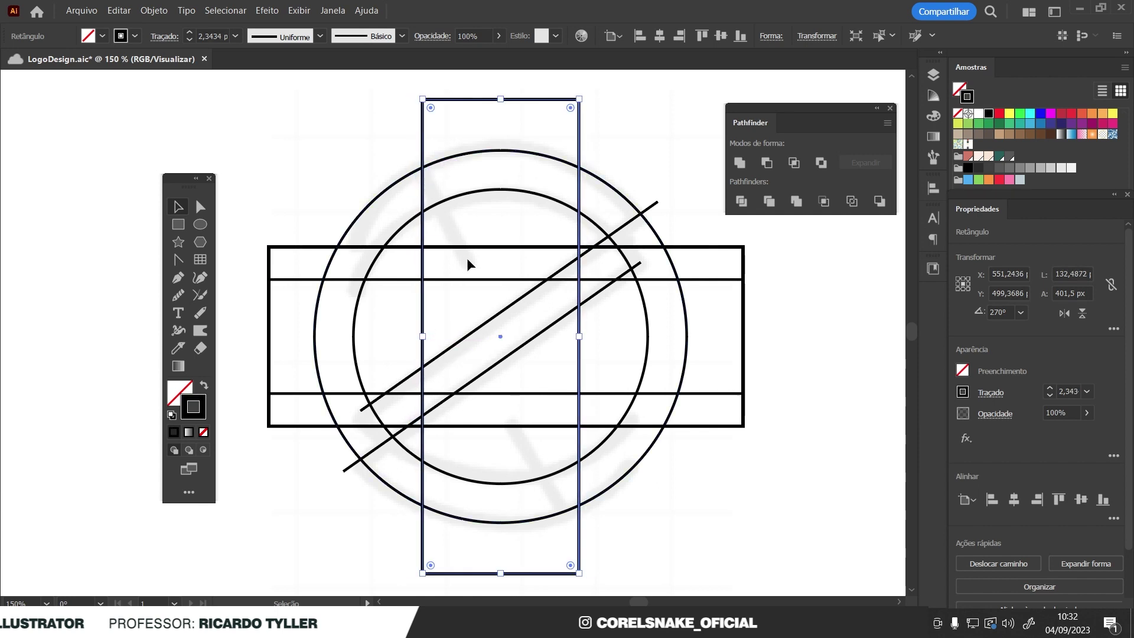
drag(424, 339, 417, 339)
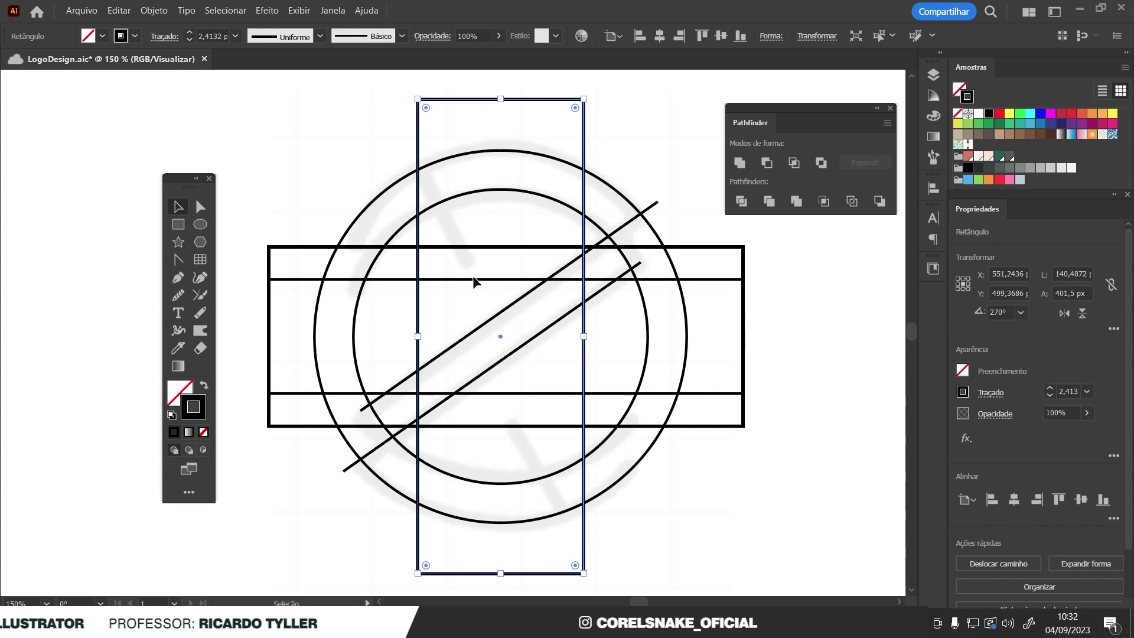
key(a)
key(v)
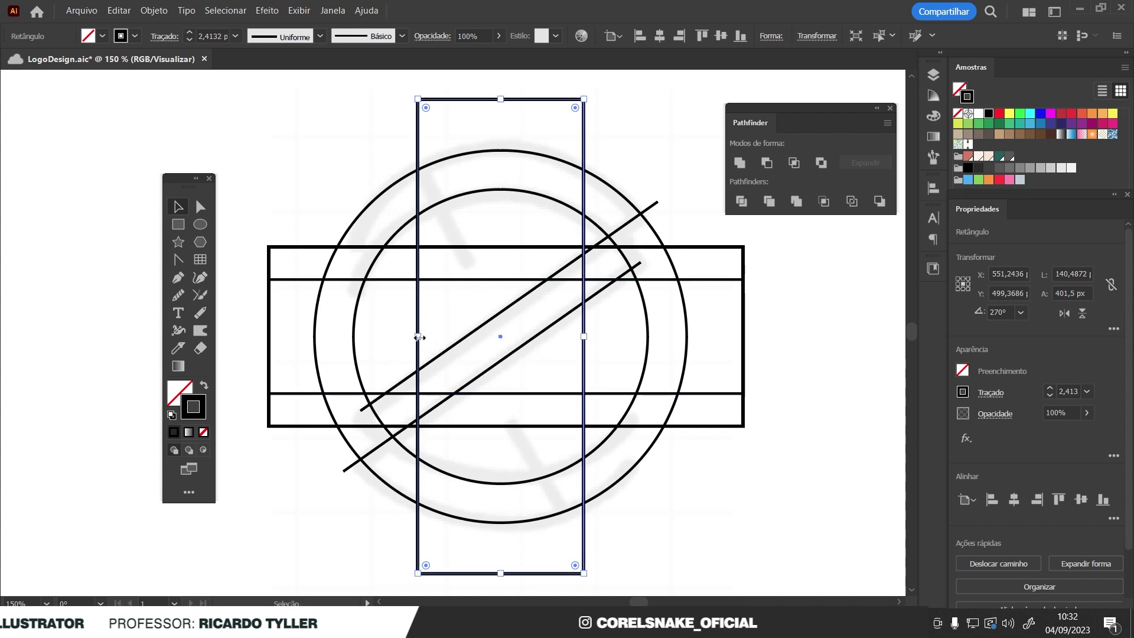
- Add a 58 px wide copy centred inside the vertical bar
drag(417, 336, 470, 337)
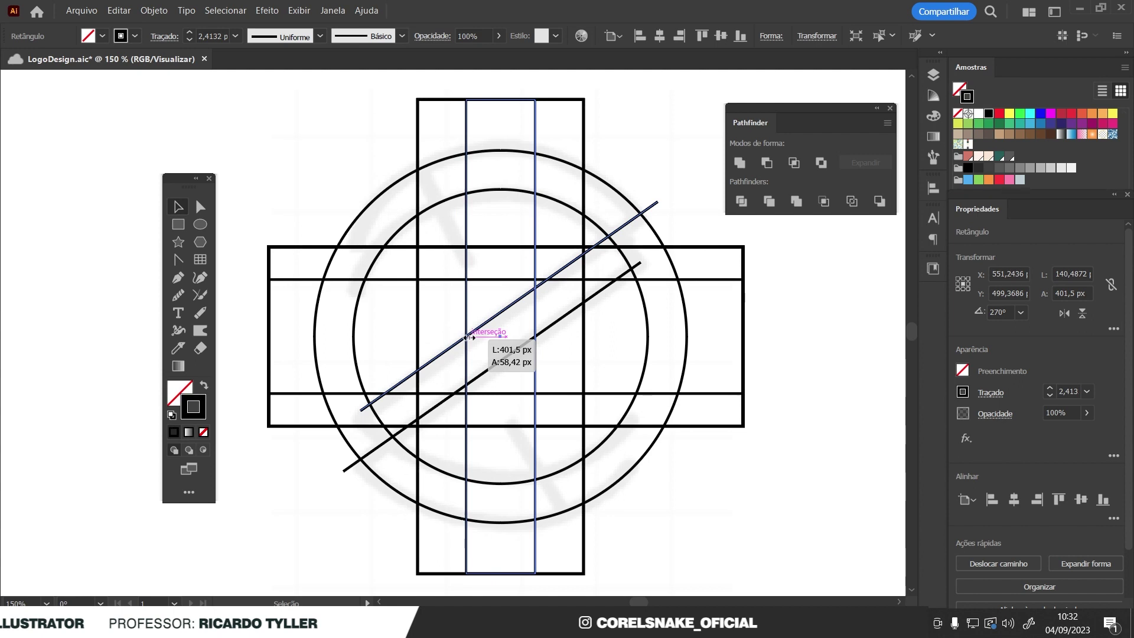
drag(469, 337, 468, 338)
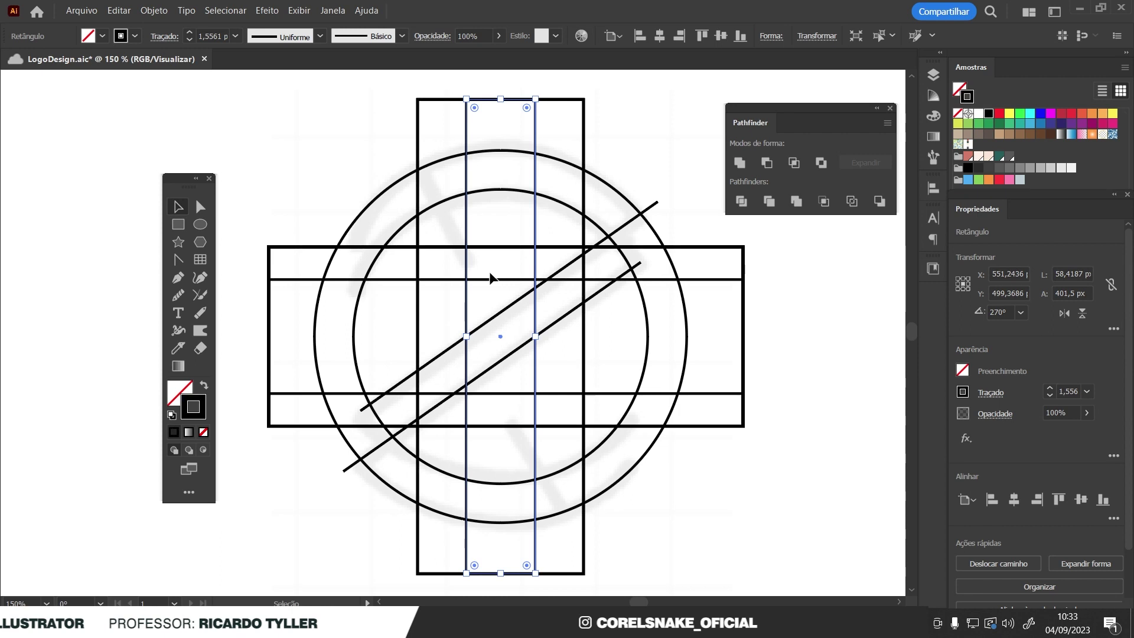
scroll(484, 315, down, 1)
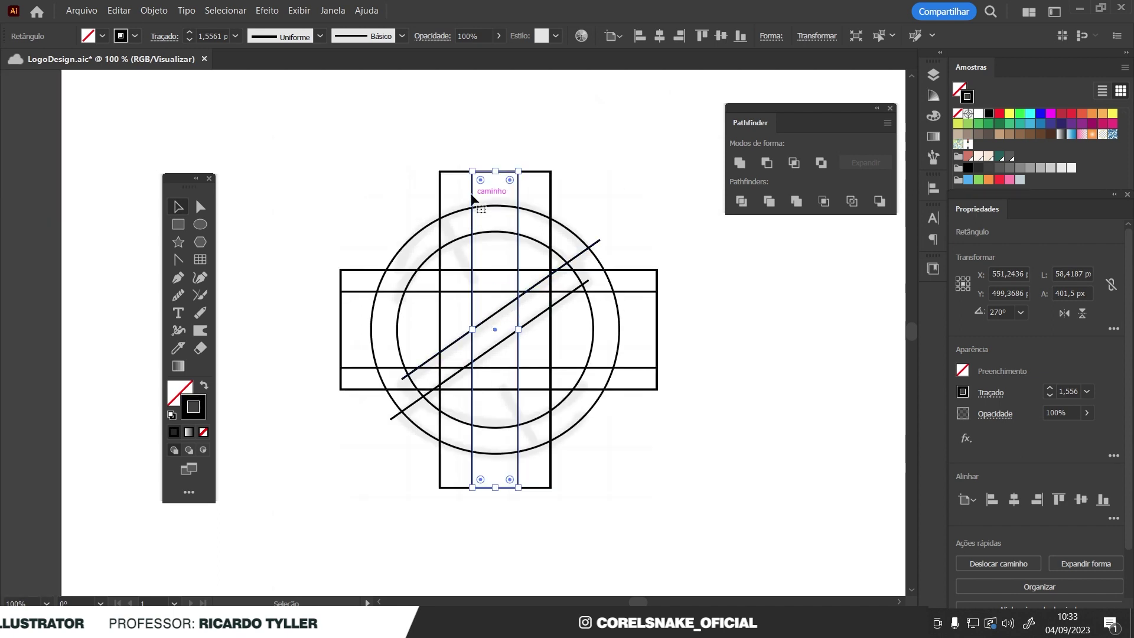
scroll(453, 232, up, 2)
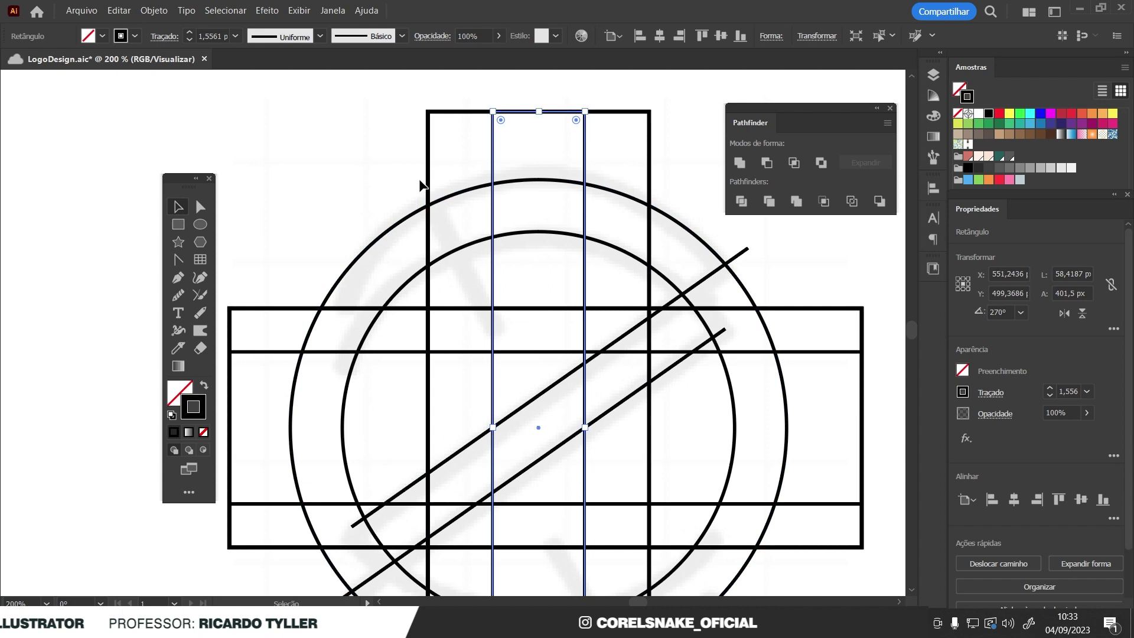
scroll(447, 257, down, 1)
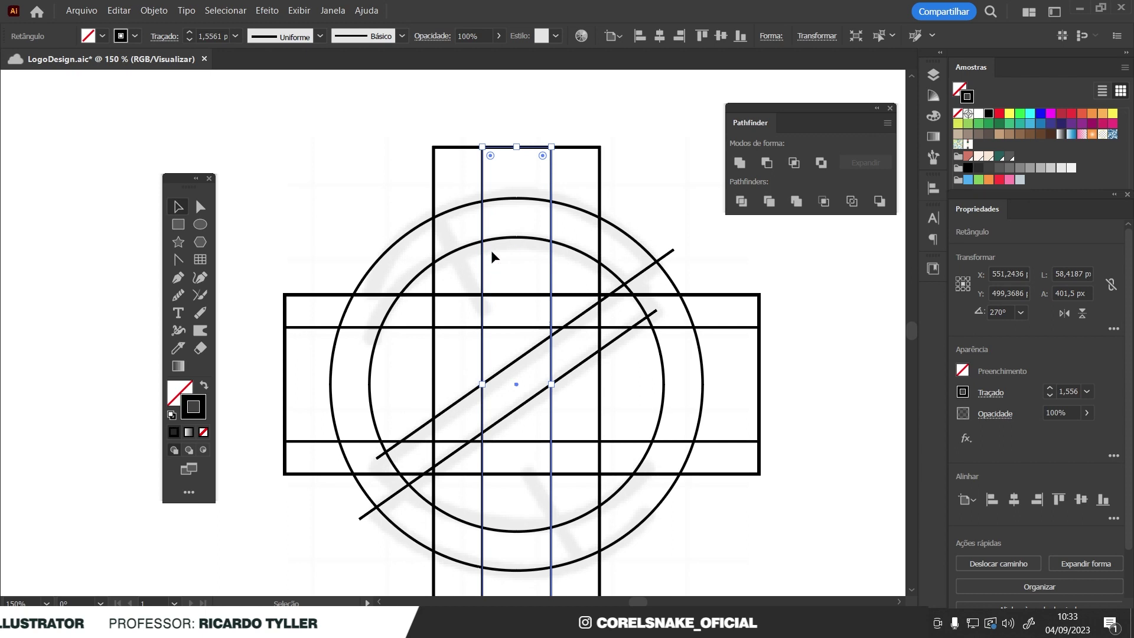
- Delete the wide vertical bar, then tilt the narrow bar to about 298.94° and narrow it
key(ctrl+shift+a)
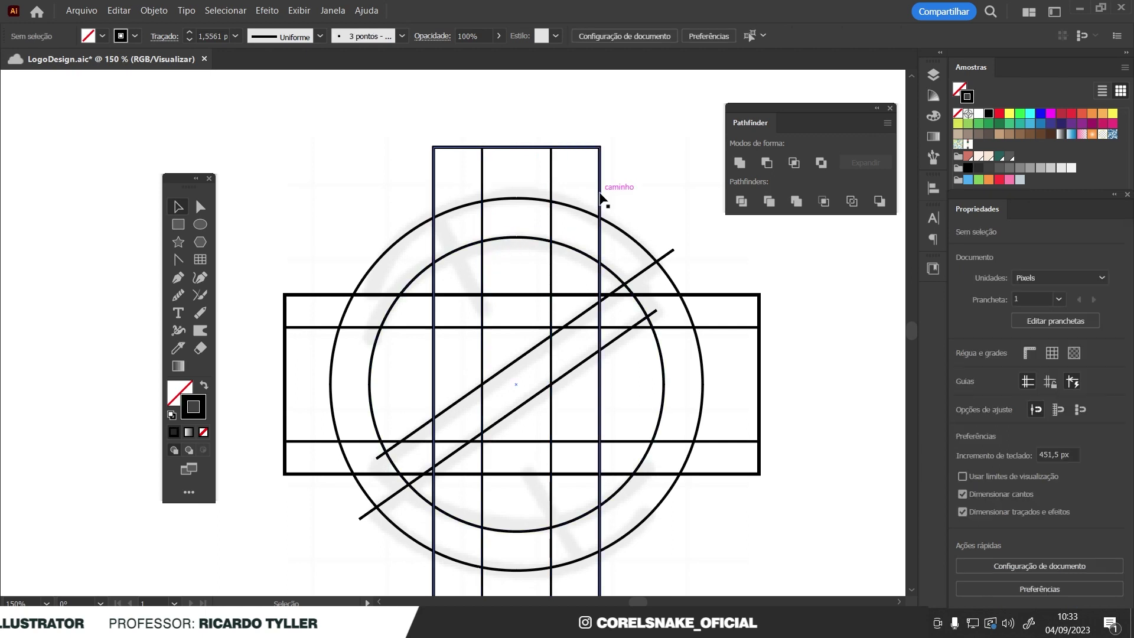
click(601, 198)
key(Delete)
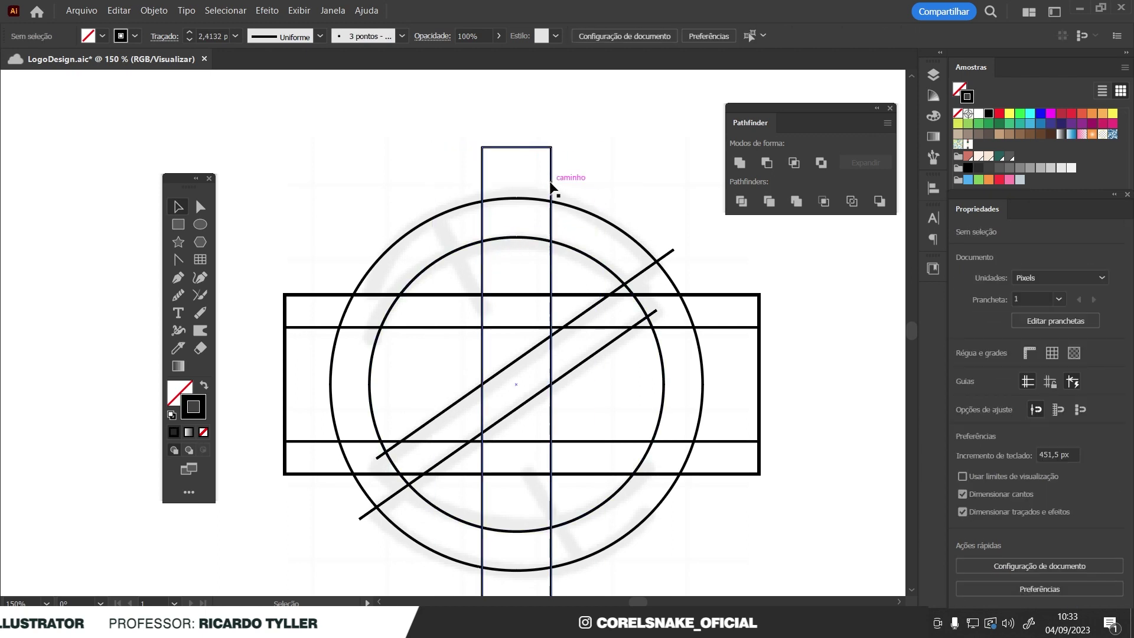
click(550, 185)
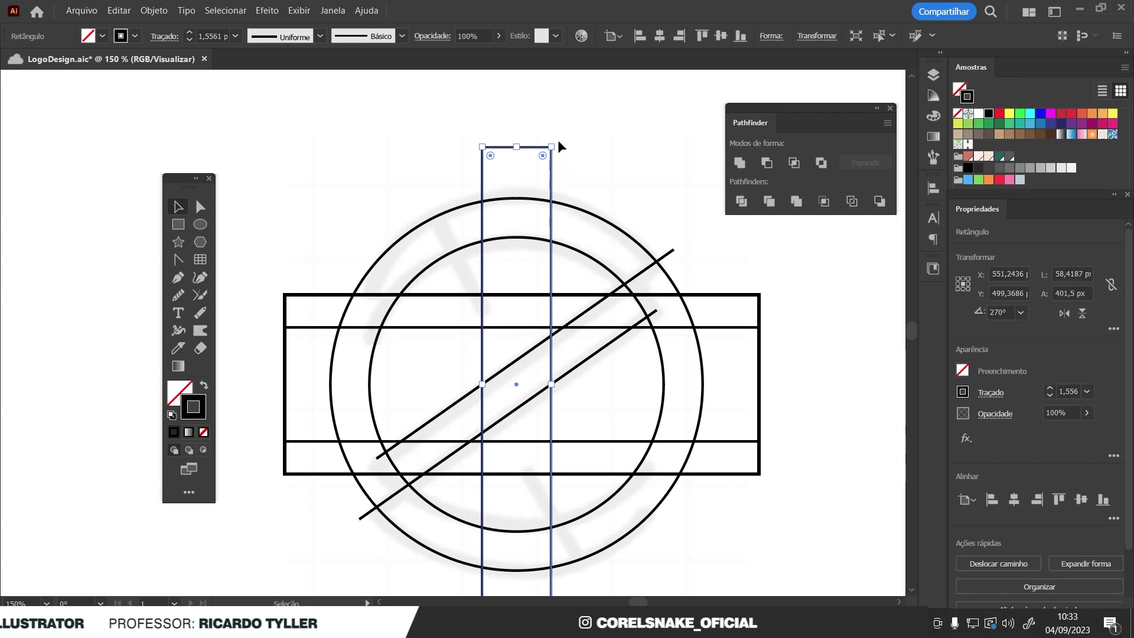
drag(559, 142, 416, 106)
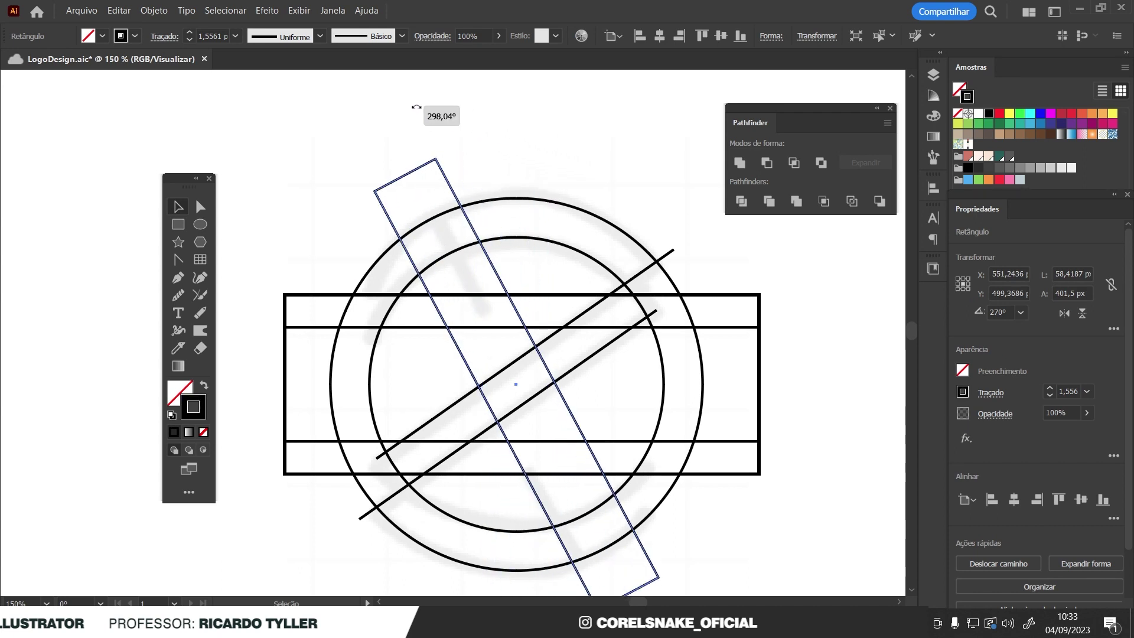
drag(417, 107, 437, 161)
drag(548, 369, 525, 378)
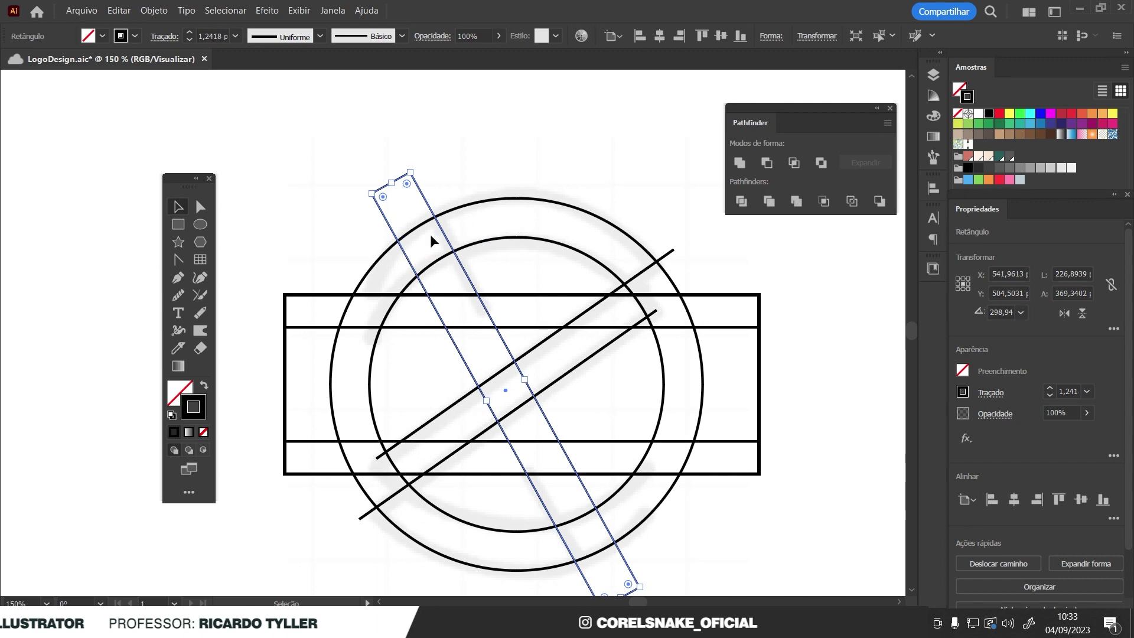
- Centre the tilted bar on the outer circle horizontally and vertically, then deselect
shift+click(476, 200)
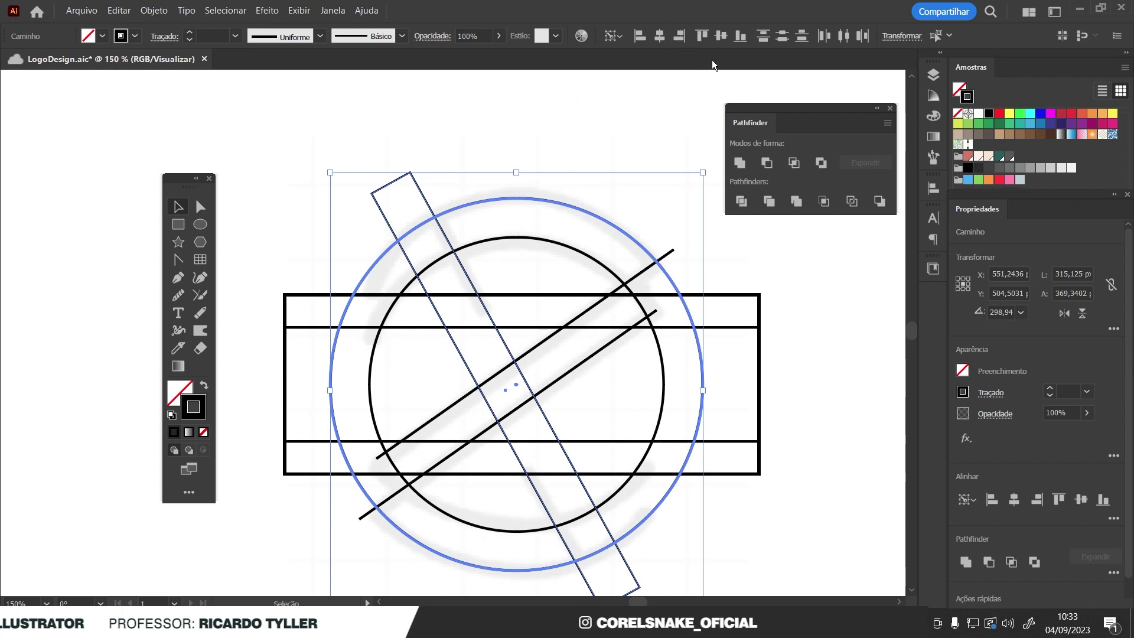
click(721, 37)
click(660, 36)
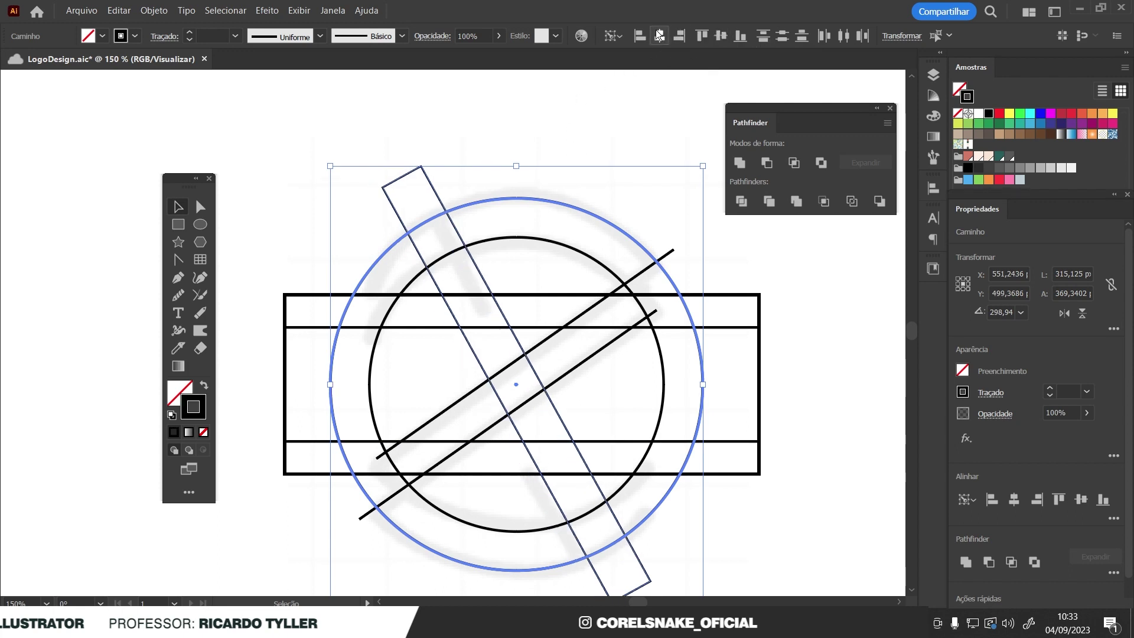
click(604, 90)
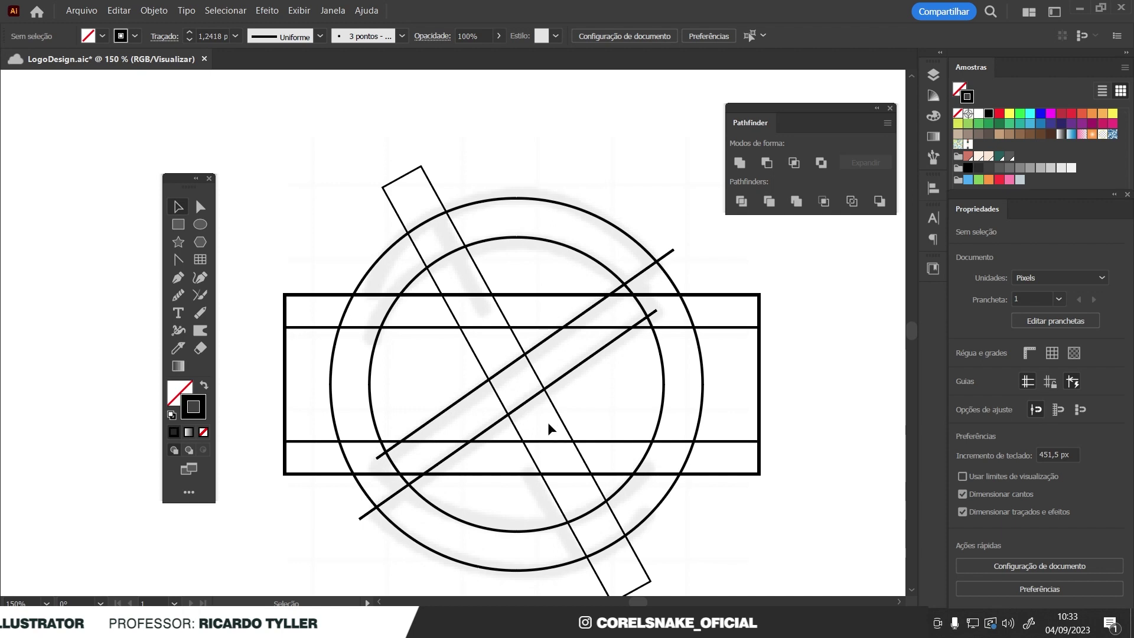
- Fine-tune the tilted bar's width, first widening it, then narrowing it
click(481, 370)
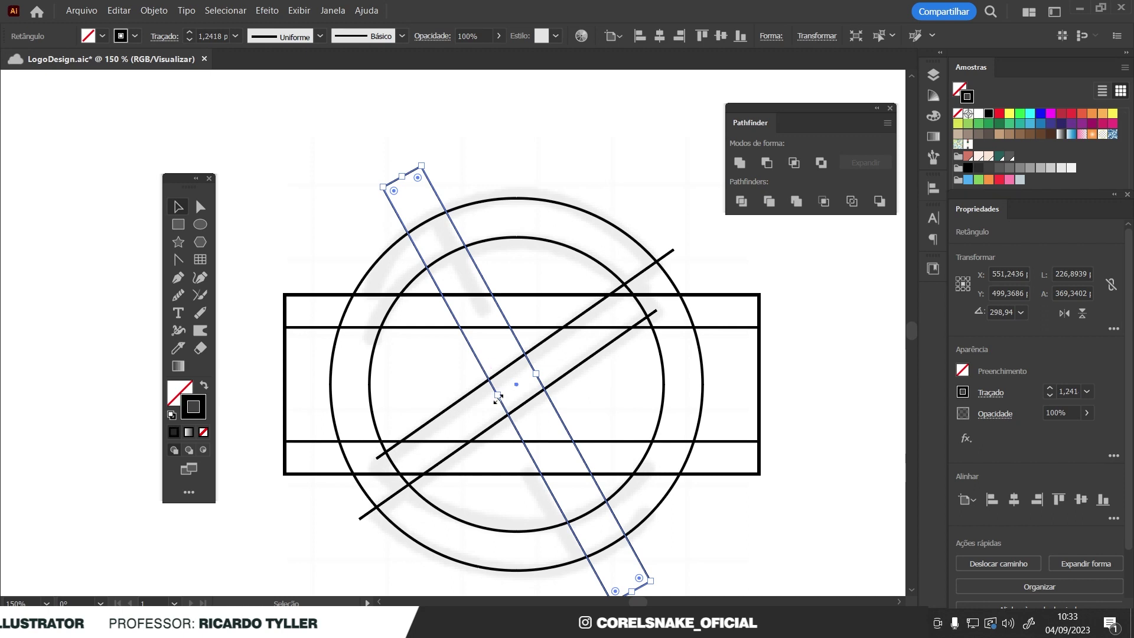
drag(497, 395, 492, 404)
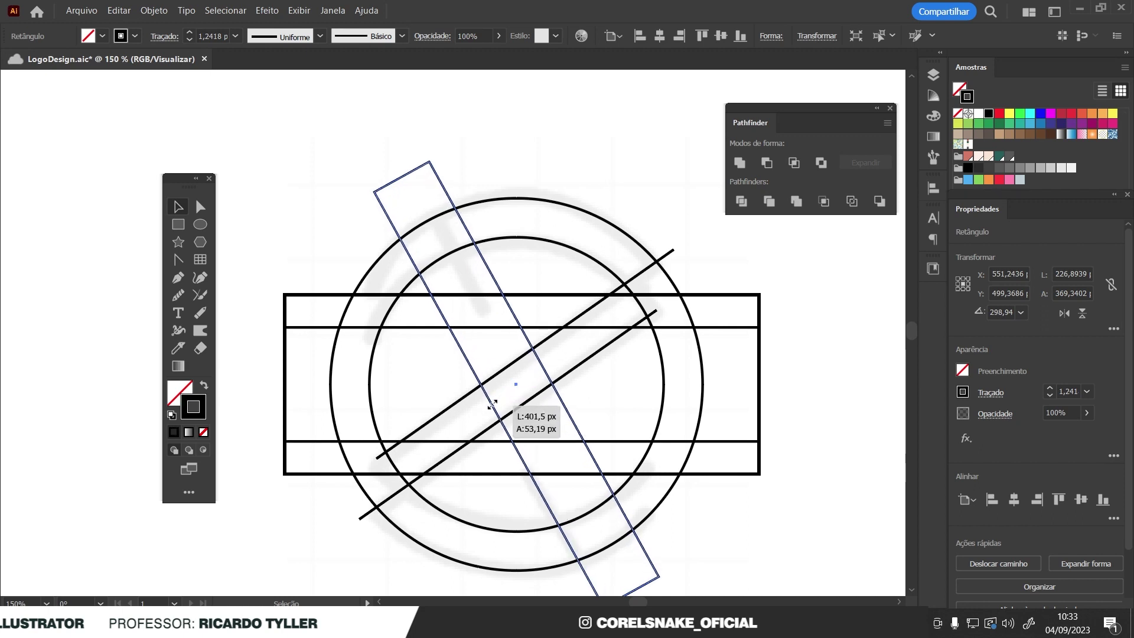
drag(492, 404, 490, 400)
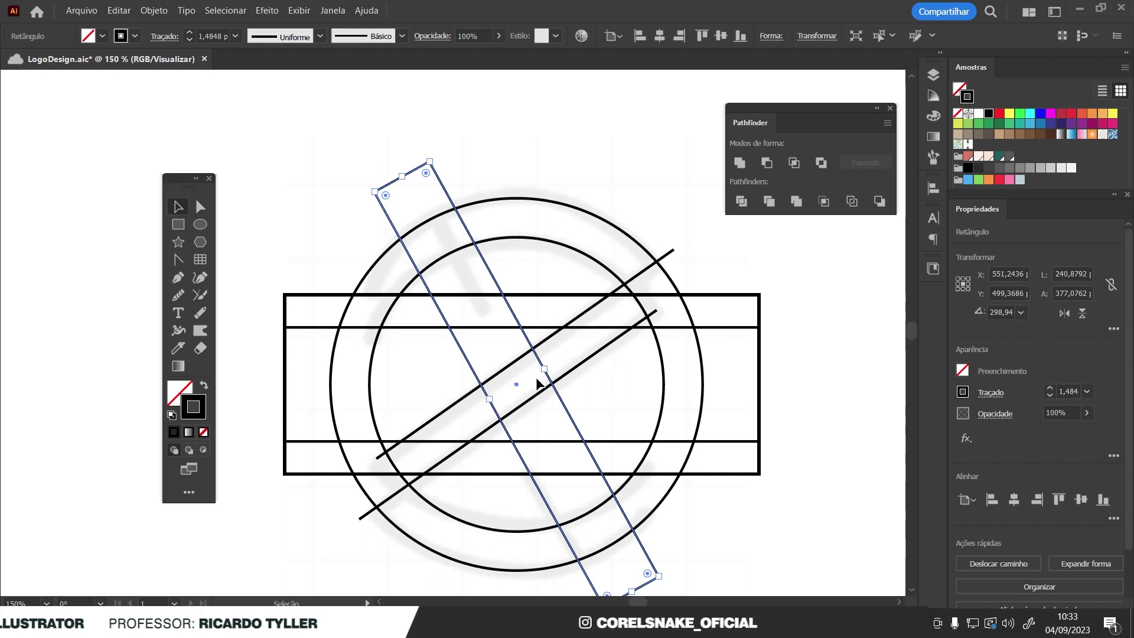
drag(546, 370, 534, 375)
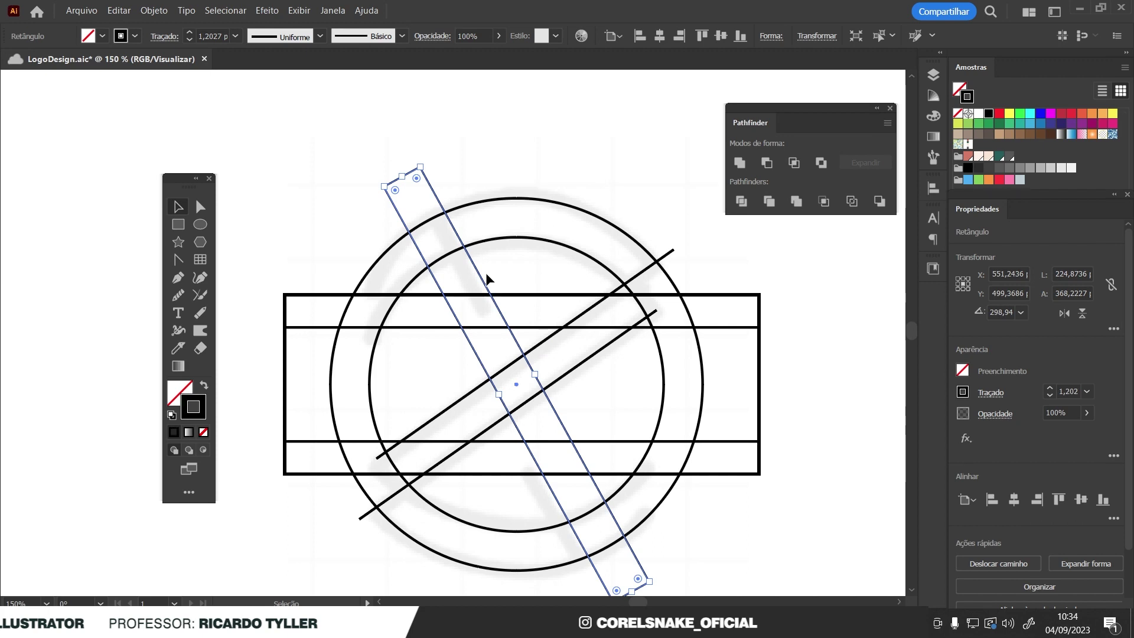
alt+scroll(467, 318, down, 2)
alt+scroll(472, 317, up, 1)
alt+scroll(466, 248, up, 1)
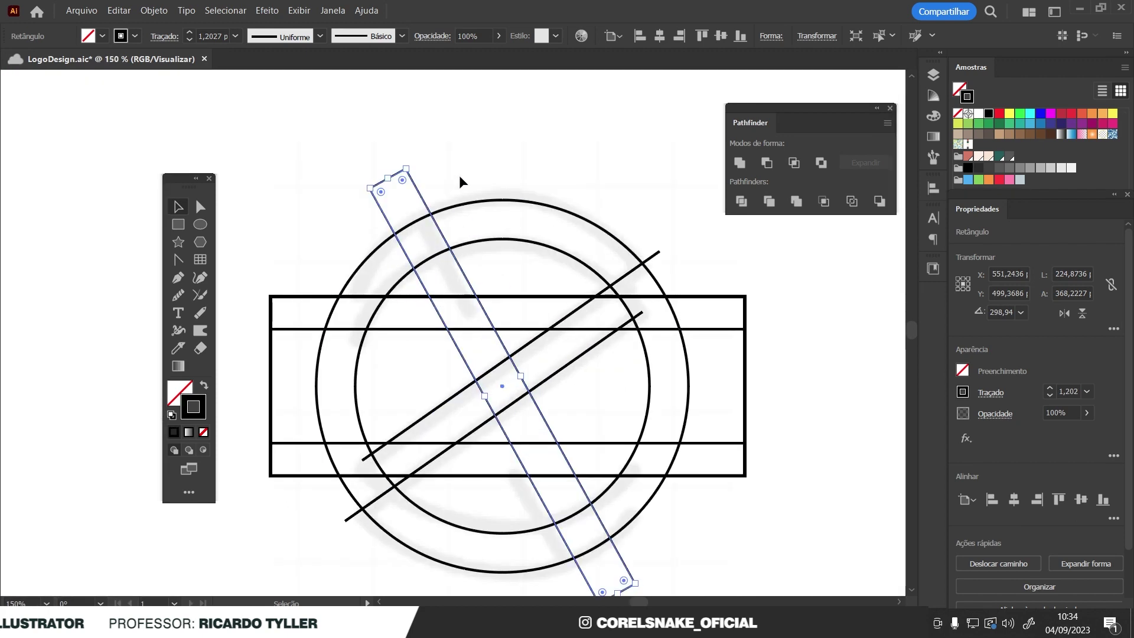
- Reselect and deselect the tilted bar as a guide, then switch to the Pen tool
click(455, 188)
click(421, 197)
alt+scroll(431, 233, down, 3)
alt+scroll(450, 271, up, 1)
alt+scroll(472, 307, up, 1)
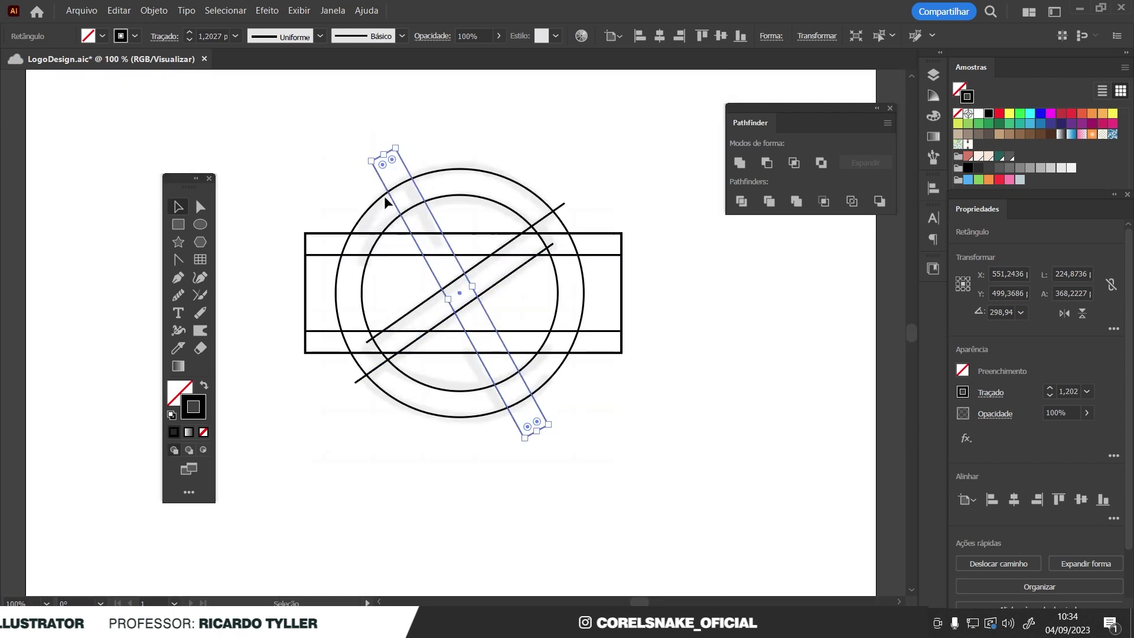
alt+scroll(413, 187, up, 1)
click(258, 164)
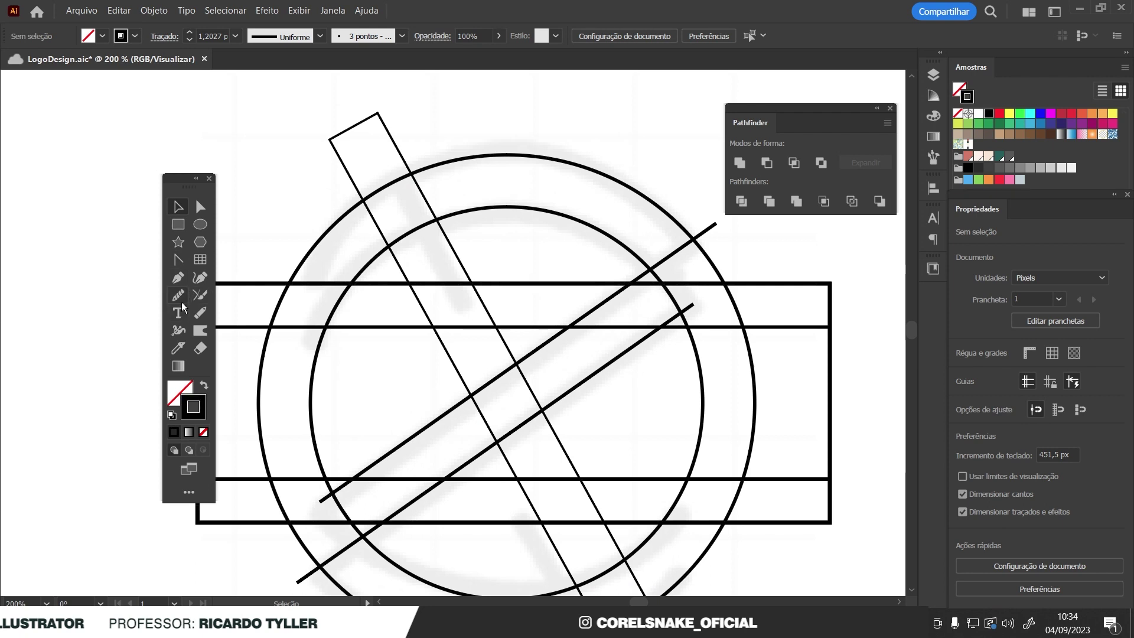
click(177, 277)
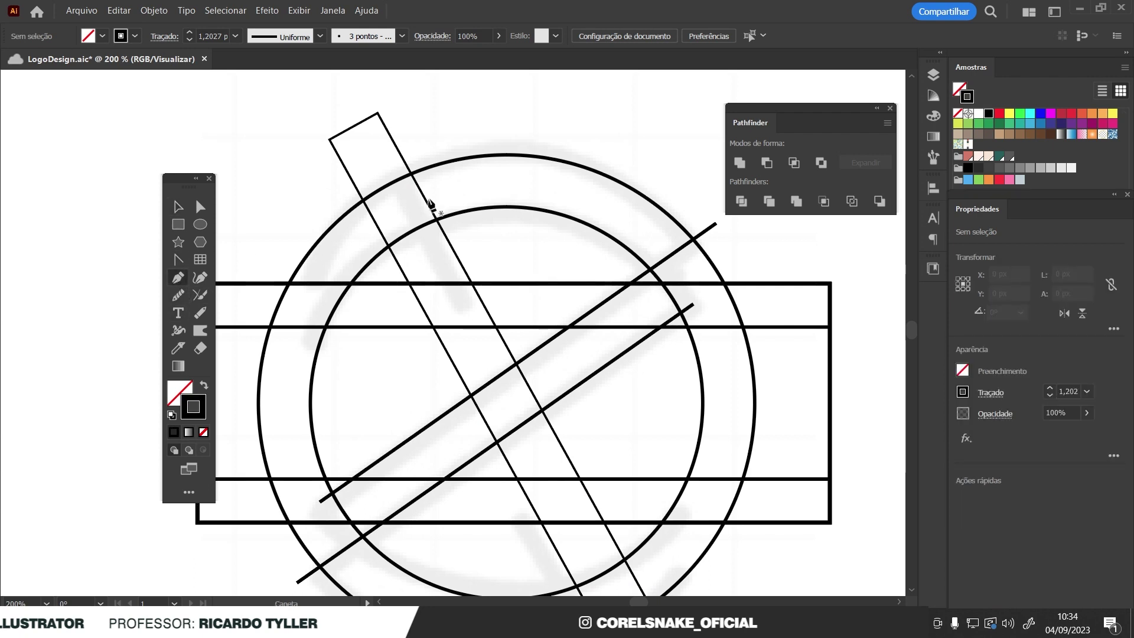
- Draw a short Pen line along the bar's edge across the upper ring and Alt-drag a copy down
click(411, 173)
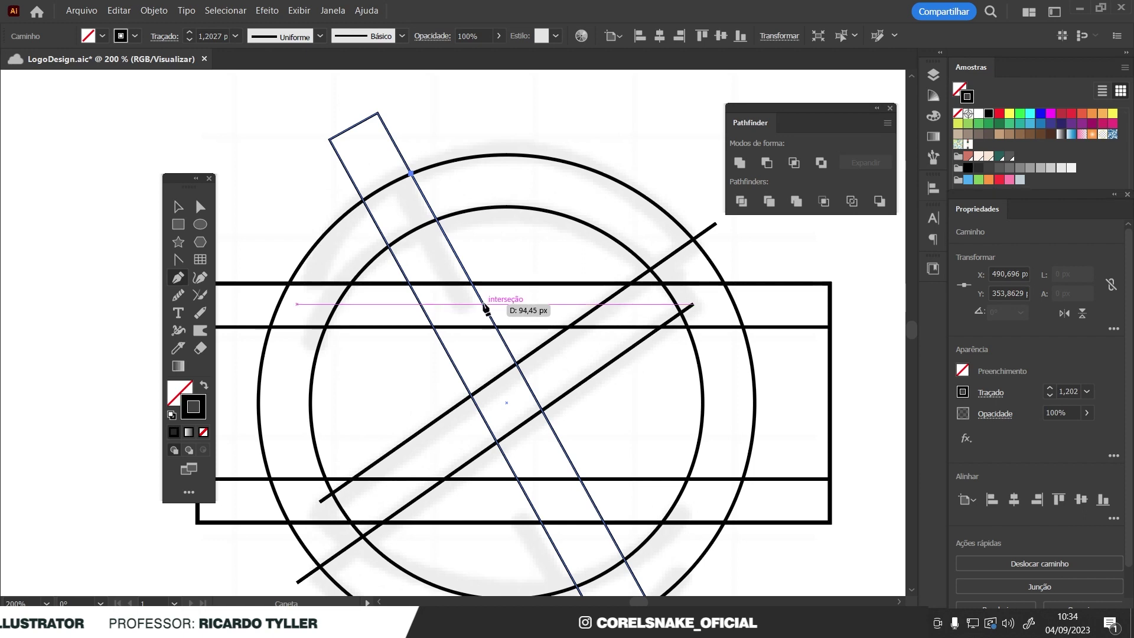
click(484, 305)
click(177, 206)
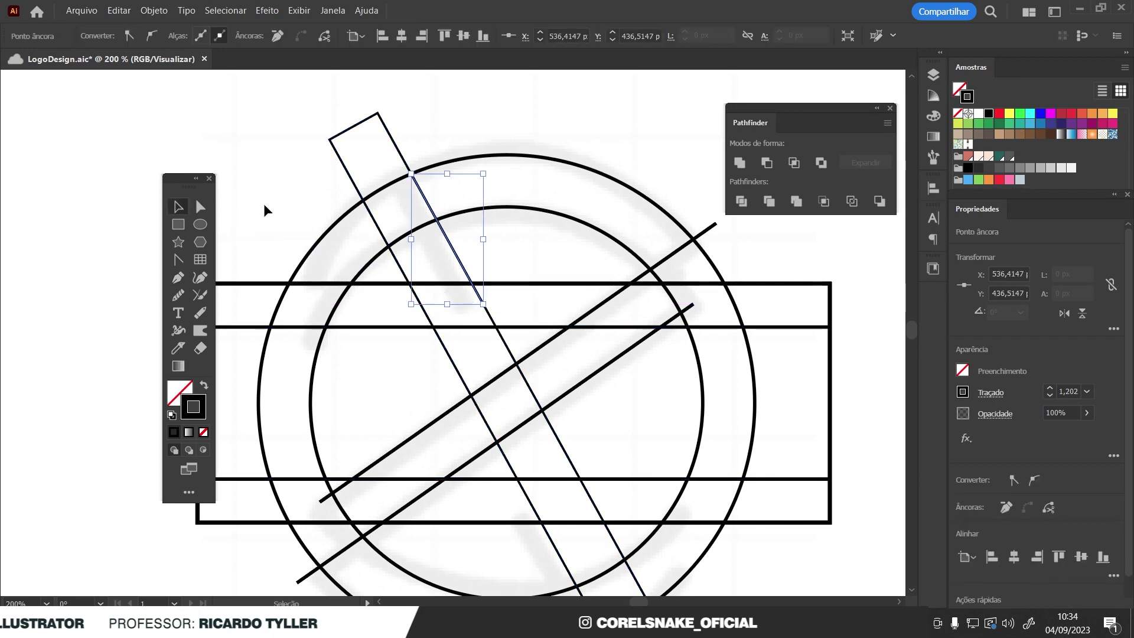
drag(458, 257, 557, 522)
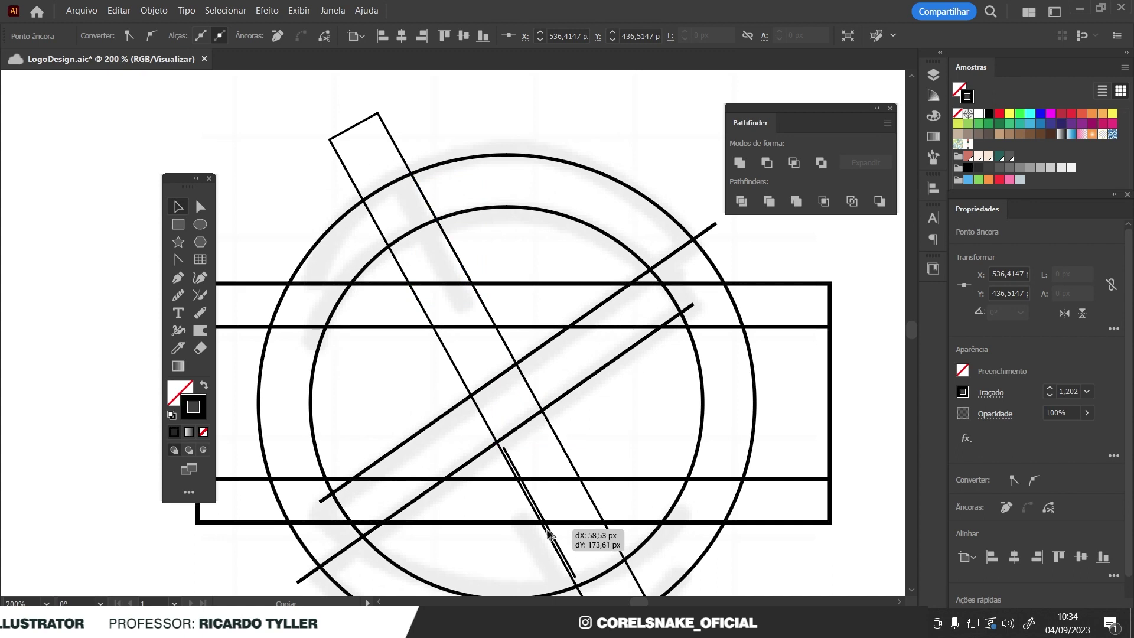
- Position the copied line on the bar's edge near the lower ring, then deselect everything
scroll(540, 550, down, 2)
scroll(540, 550, up, 5)
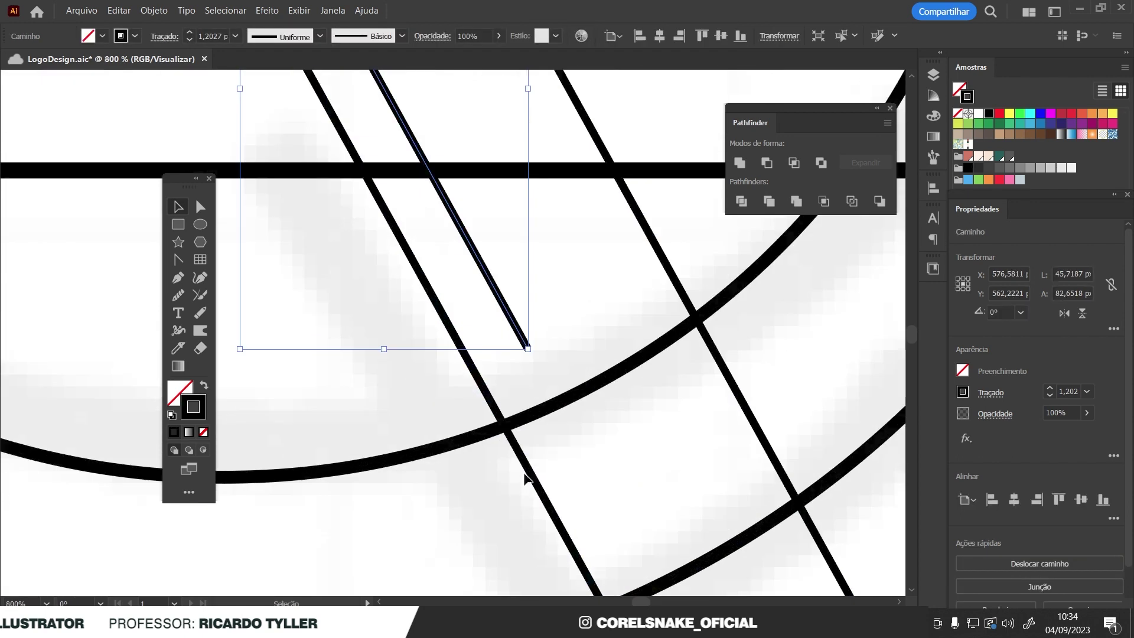
scroll(558, 455, down, 3)
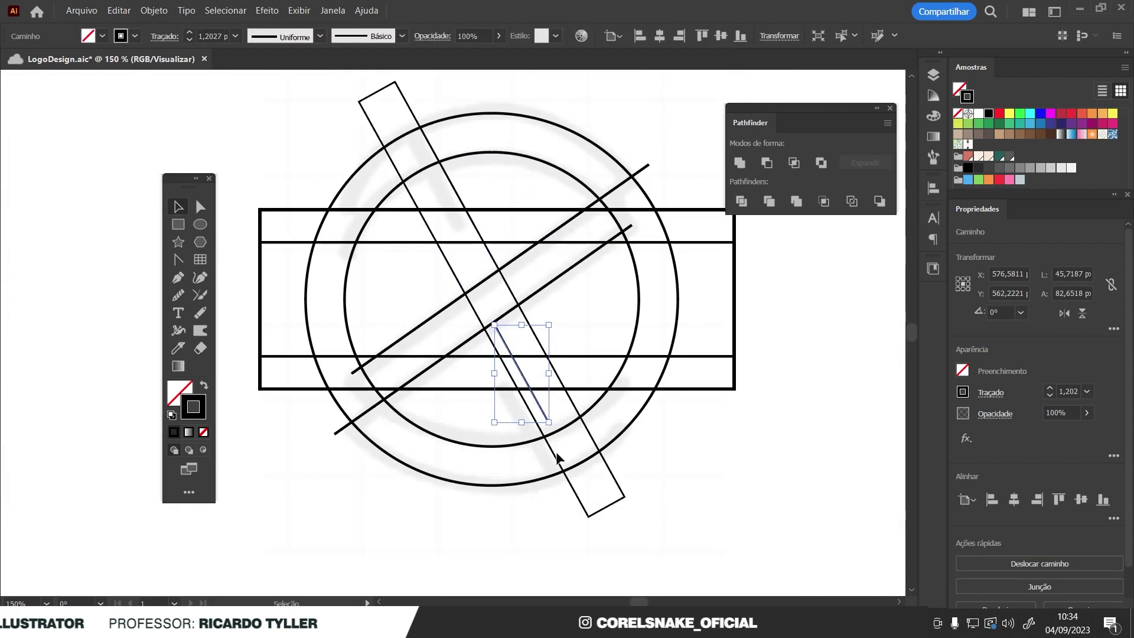
scroll(557, 457, up, 1)
drag(544, 413, 569, 480)
scroll(567, 479, up, 5)
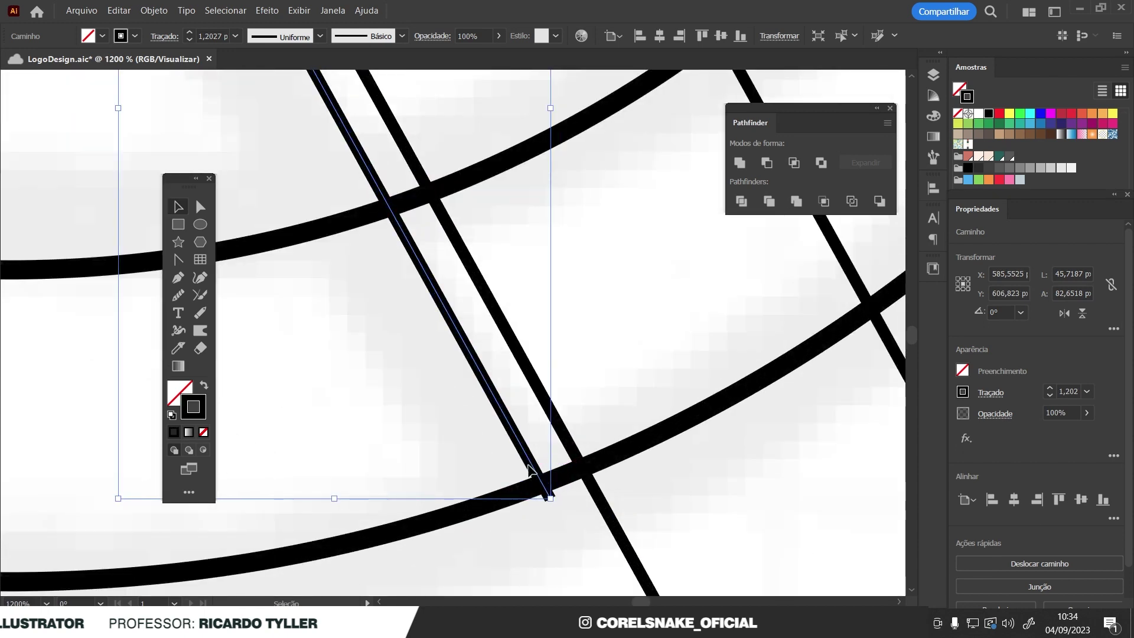
drag(536, 456, 563, 439)
scroll(562, 439, down, 3)
scroll(562, 439, down, 2)
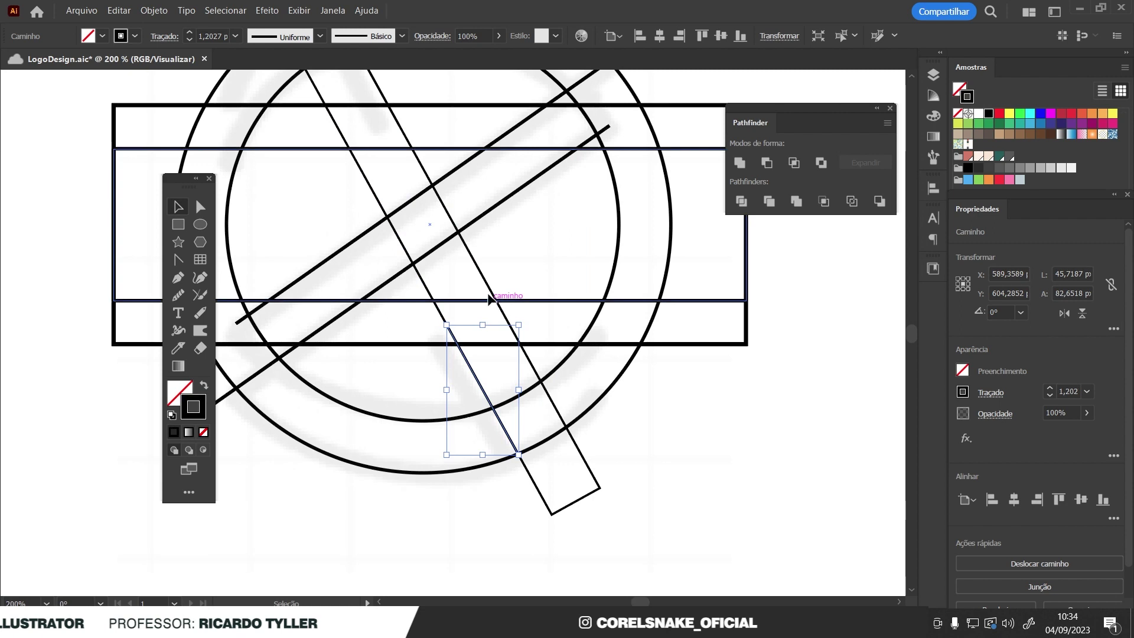
key(ctrl+shift+a)
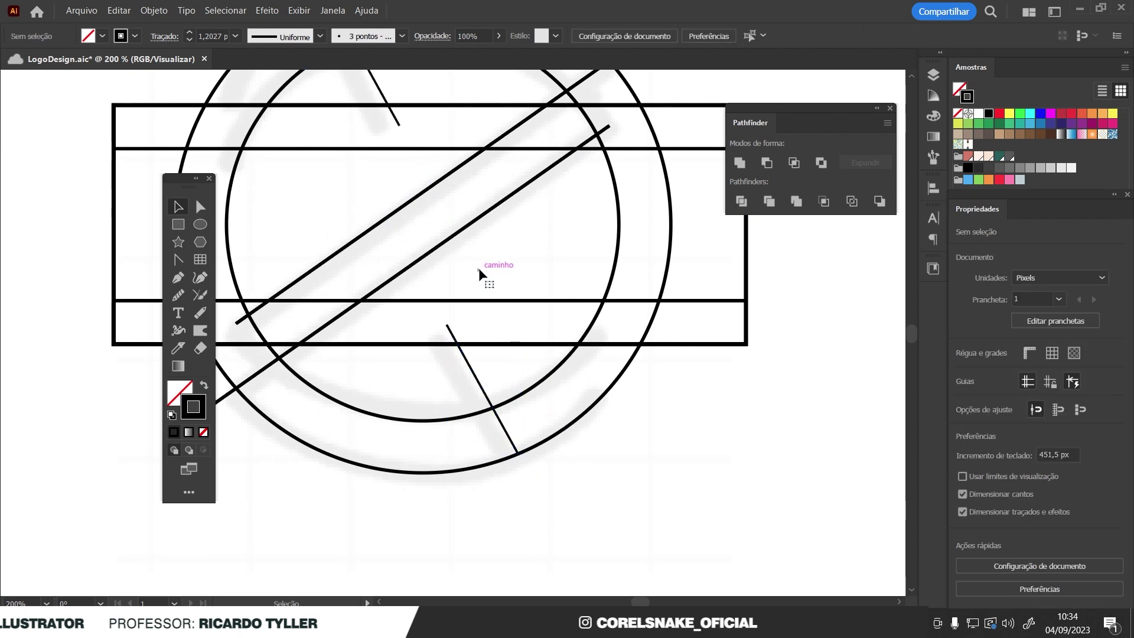
scroll(482, 433, down, 1)
scroll(482, 434, down, 2)
- Group the upper and lower short diagonal lines with Ctrl+G at 100% view
key(ctrl+1)
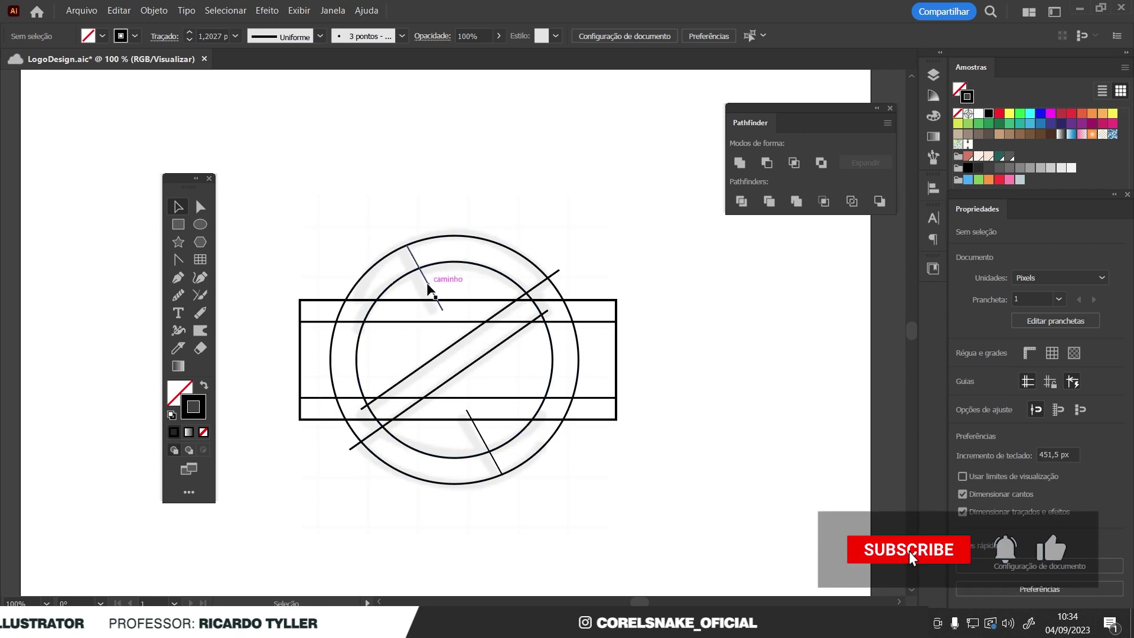
click(429, 288)
shift+click(483, 444)
key(ctrl+g)
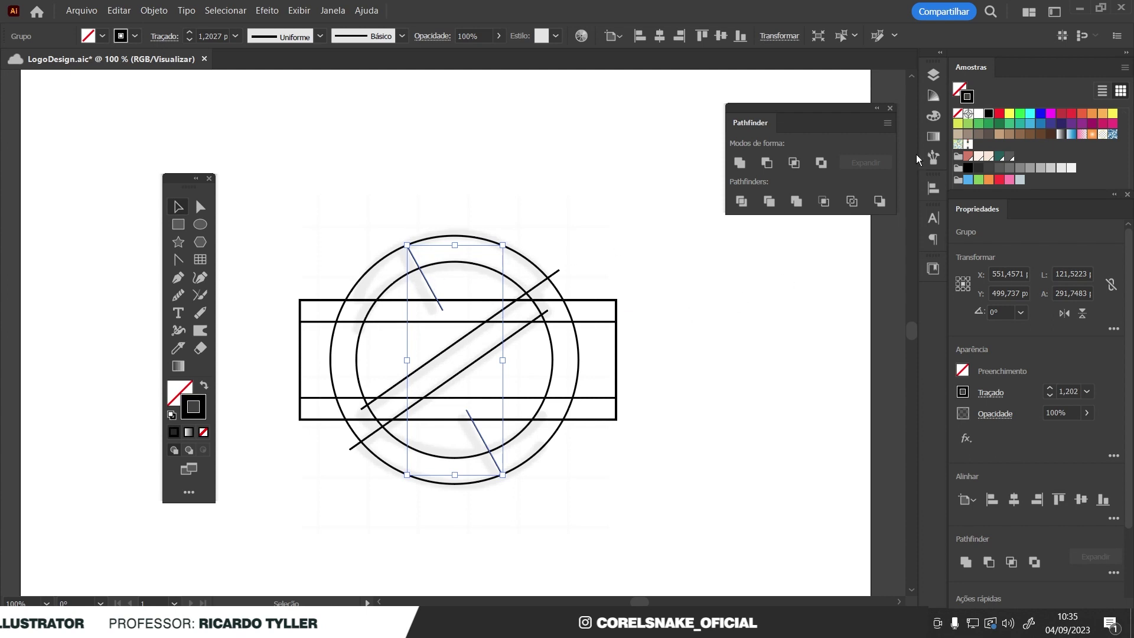
- Hide that group inside Camada 1 in the Layers panel, then collapse the panel
click(933, 76)
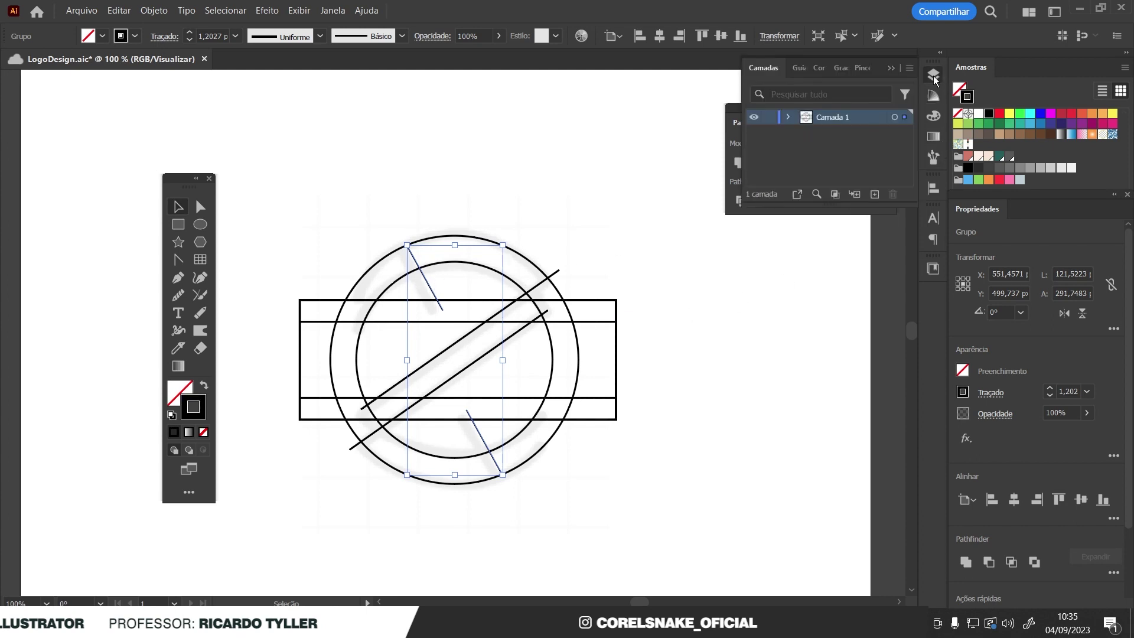
click(787, 116)
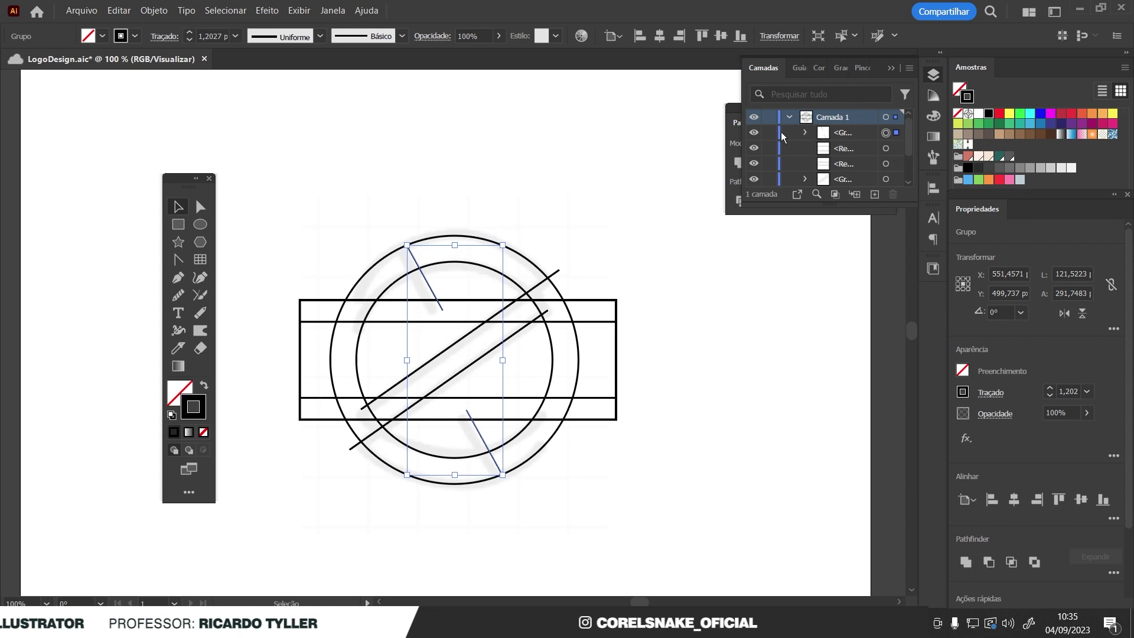
click(752, 134)
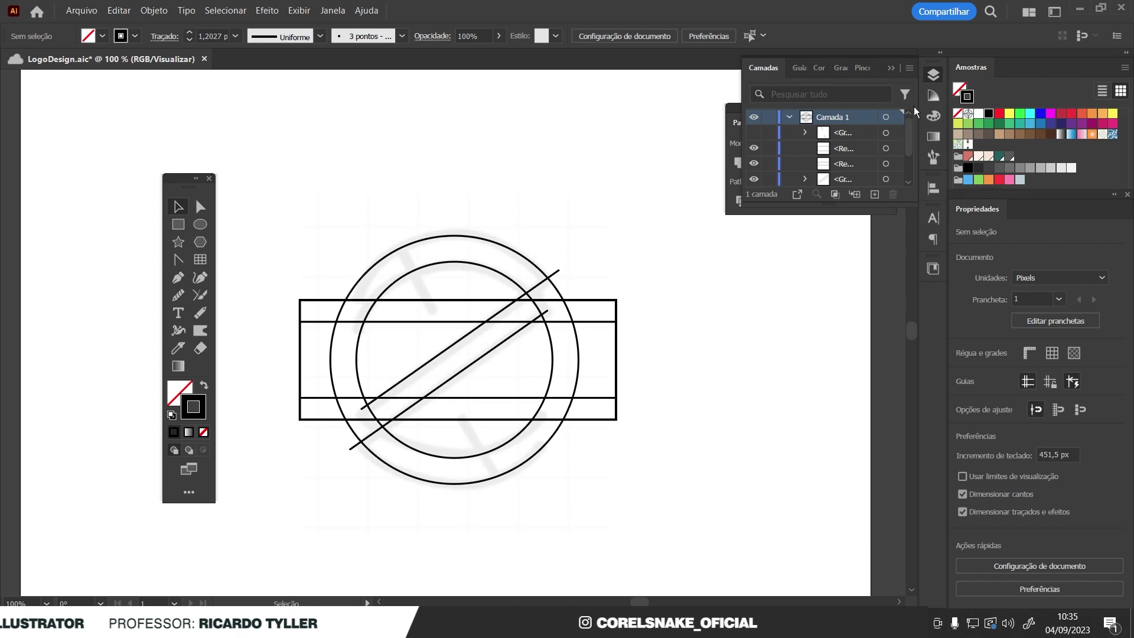
click(933, 76)
drag(796, 108, 707, 110)
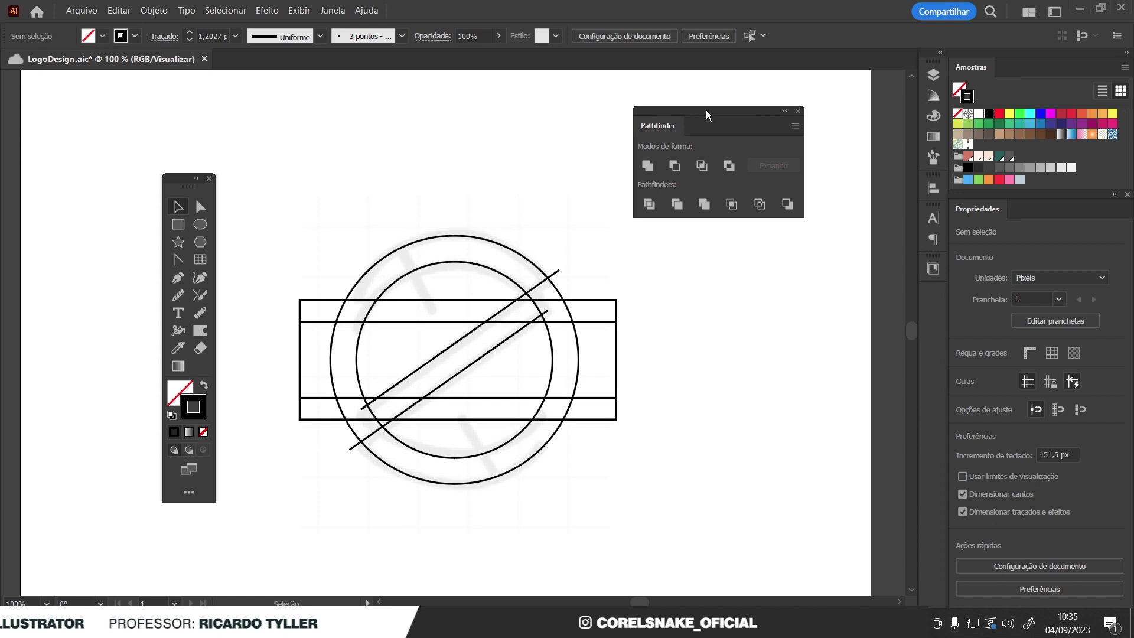
- Select all construction shapes and merge the band region into the ring with Shape Builder (Shift+M)
drag(271, 214, 625, 498)
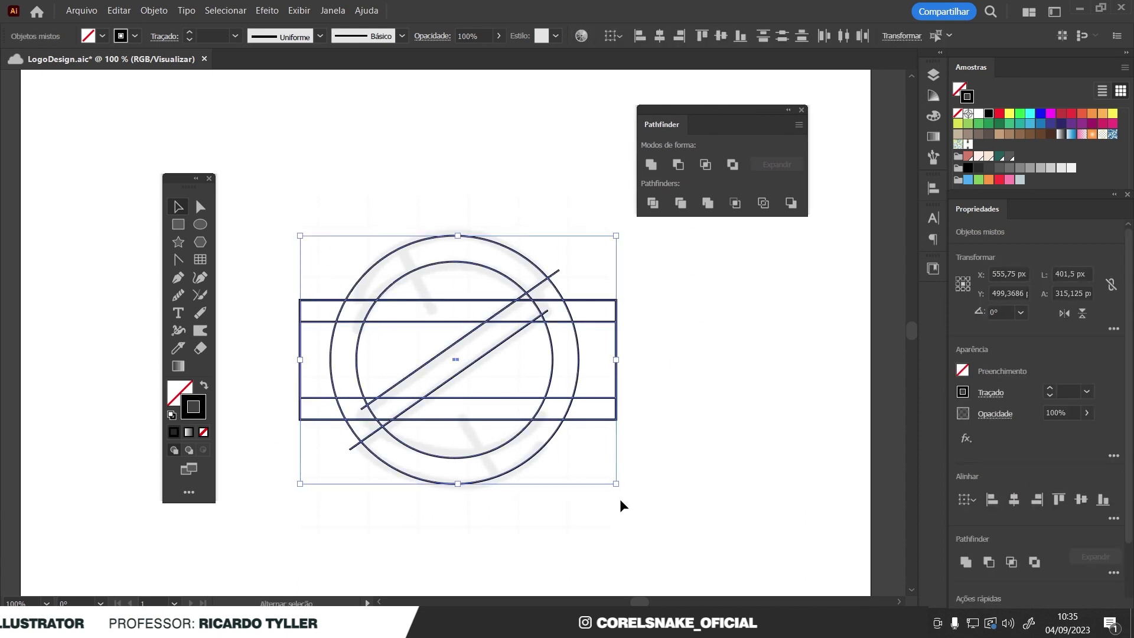
key(shift+m)
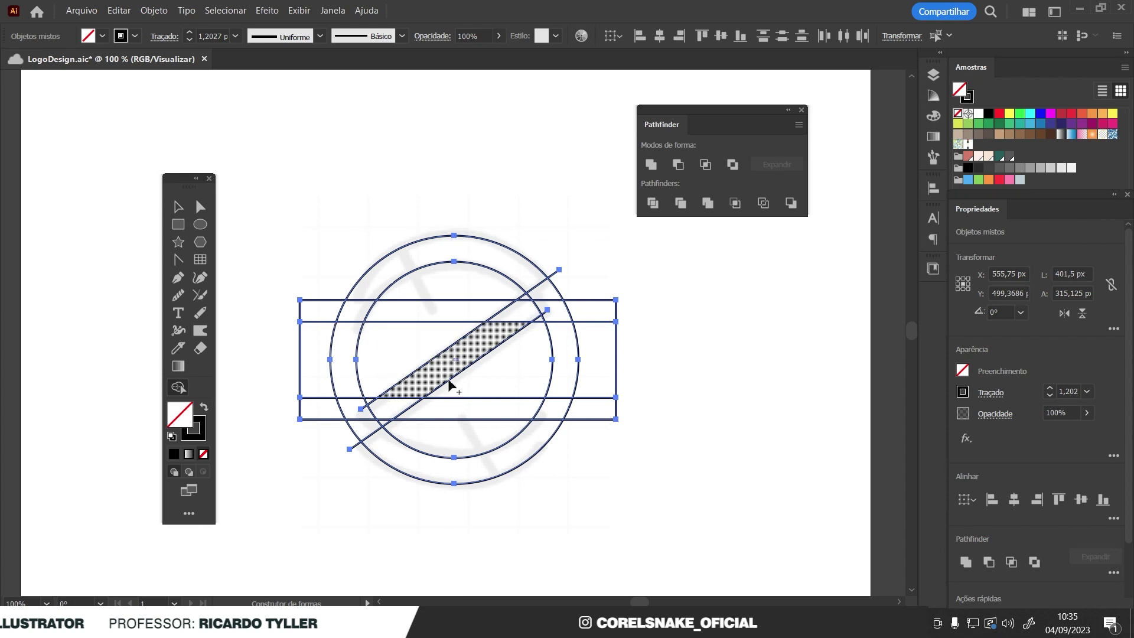
scroll(418, 399, up, 1)
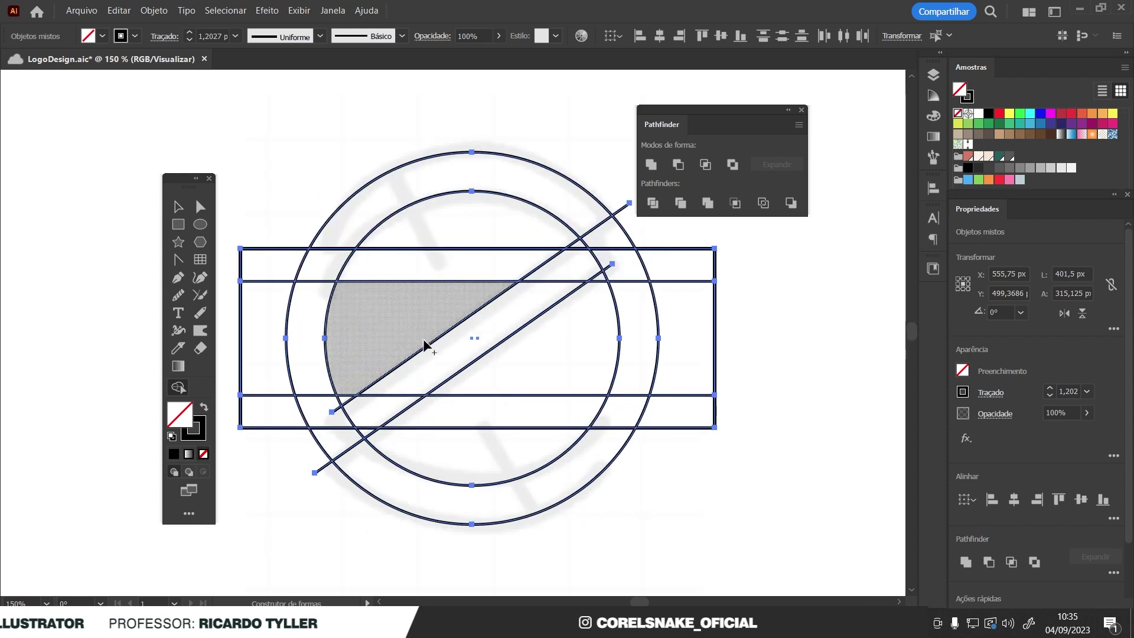
scroll(582, 286, up, 1)
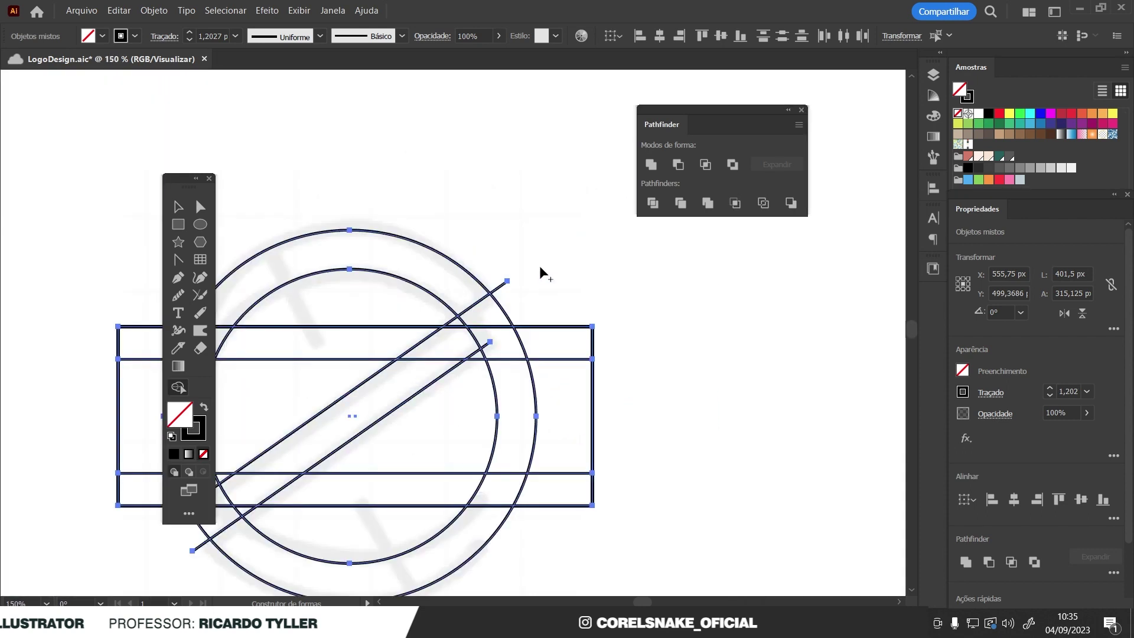
scroll(528, 276, down, 3)
scroll(374, 392, up, 3)
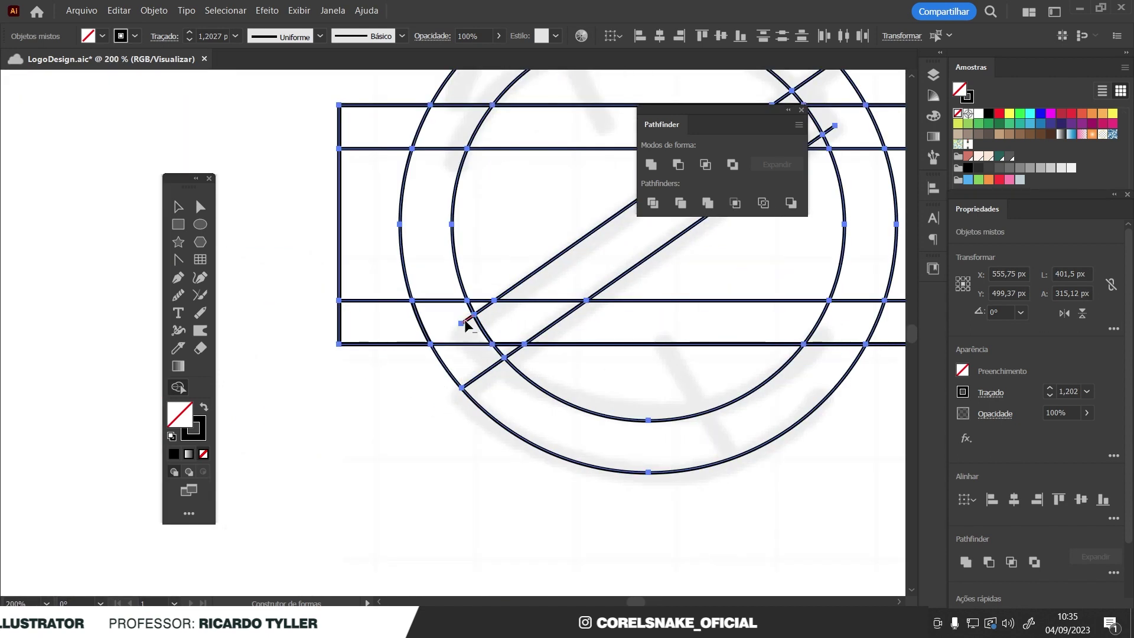
drag(466, 324, 504, 365)
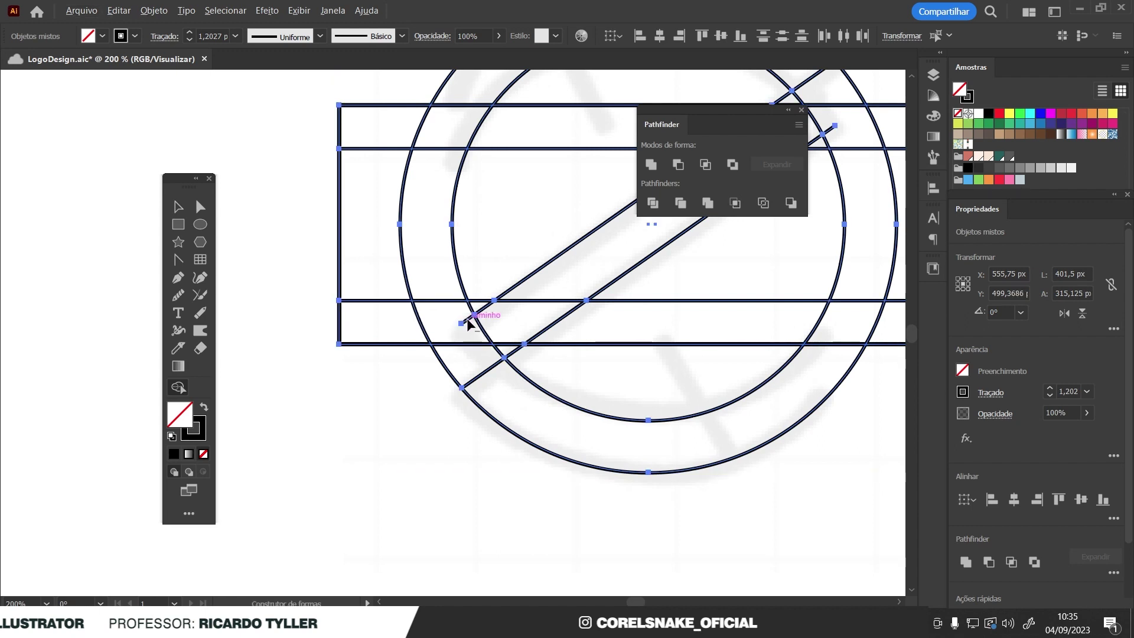
- Delete the band ends outside the circle and the ring's left arc segment
scroll(476, 372, down, 3)
scroll(641, 254, up, 4)
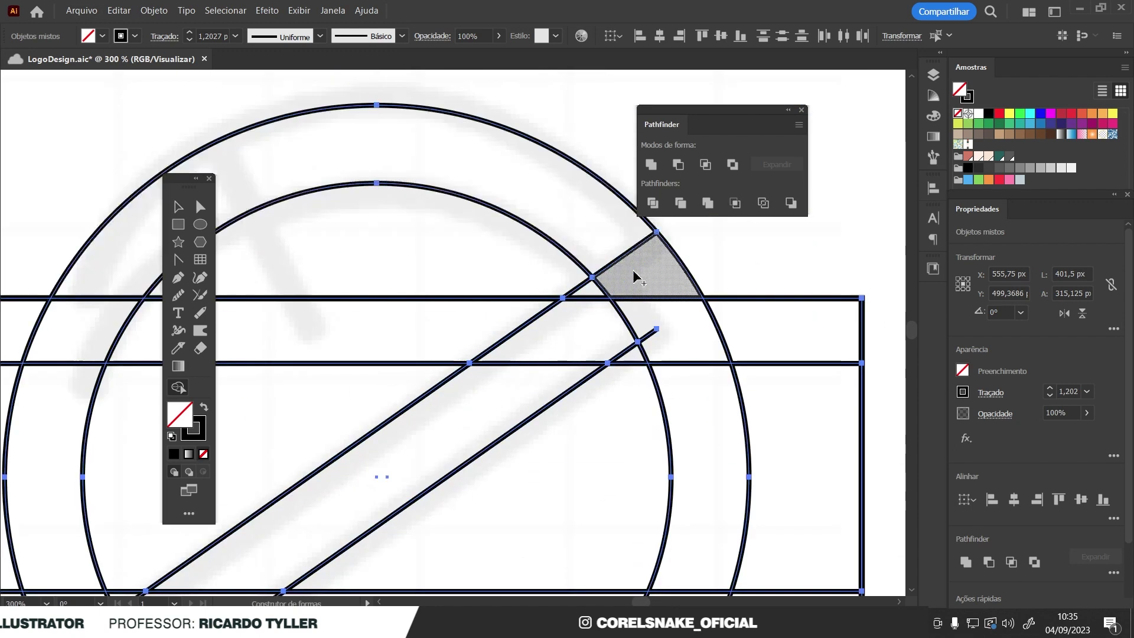
key(ctrl+1)
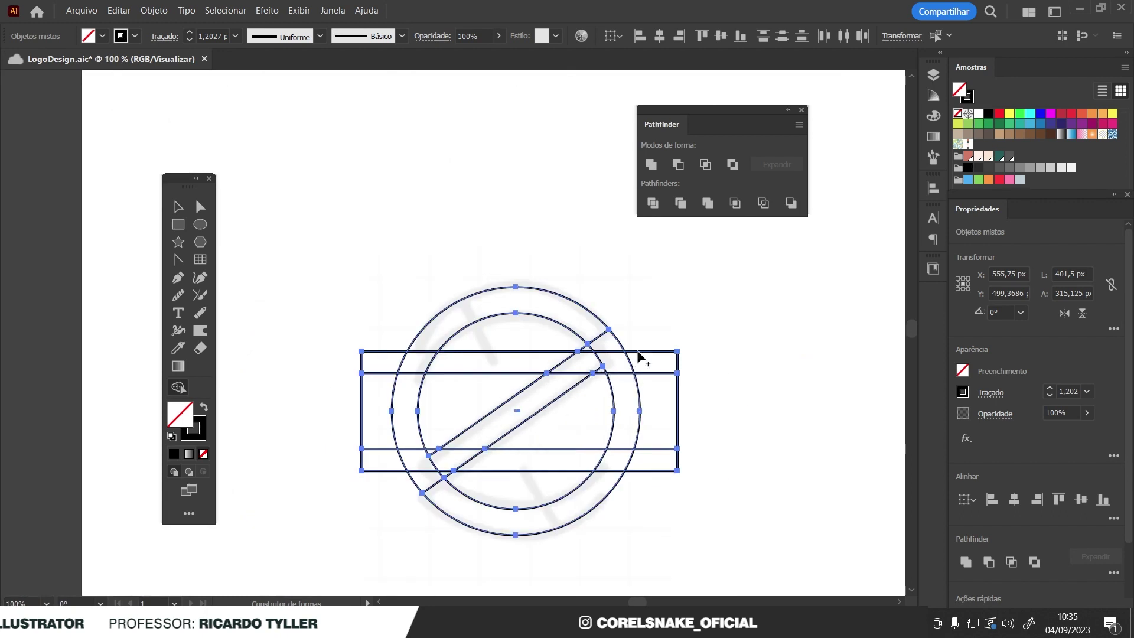
alt+click(655, 460)
drag(375, 340, 385, 496)
scroll(461, 384, up, 1)
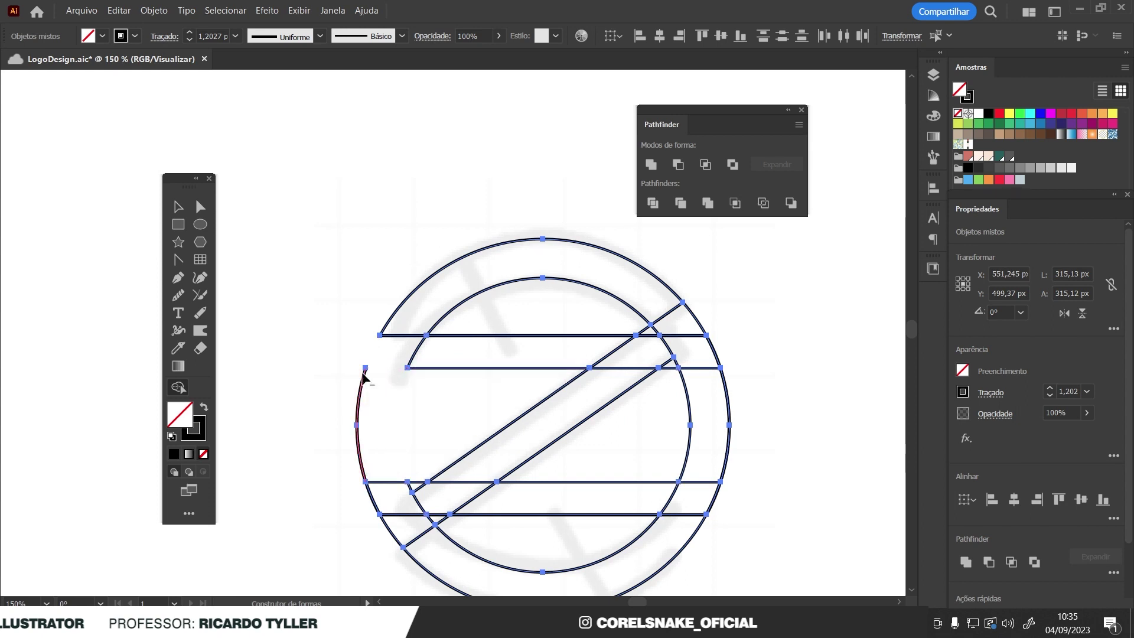
alt+click(361, 423)
- Zoom in and remove the lower-left horizontal line pieces and the small left triangle region
key(ctrl+plus)
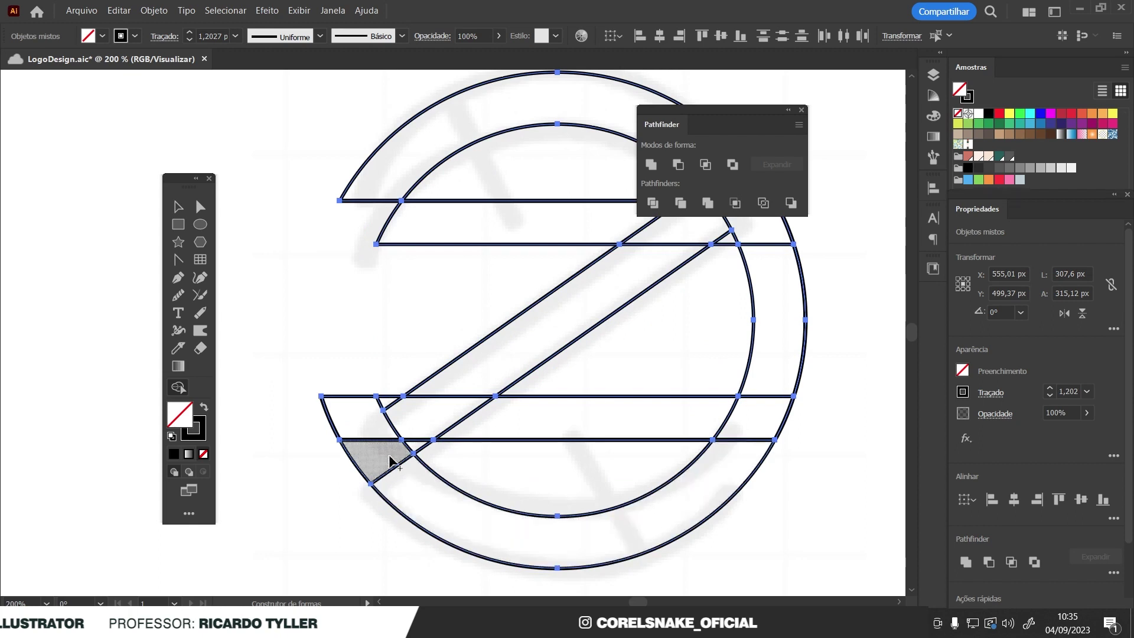
key(ctrl+plus)
alt+click(390, 326)
alt+click(354, 326)
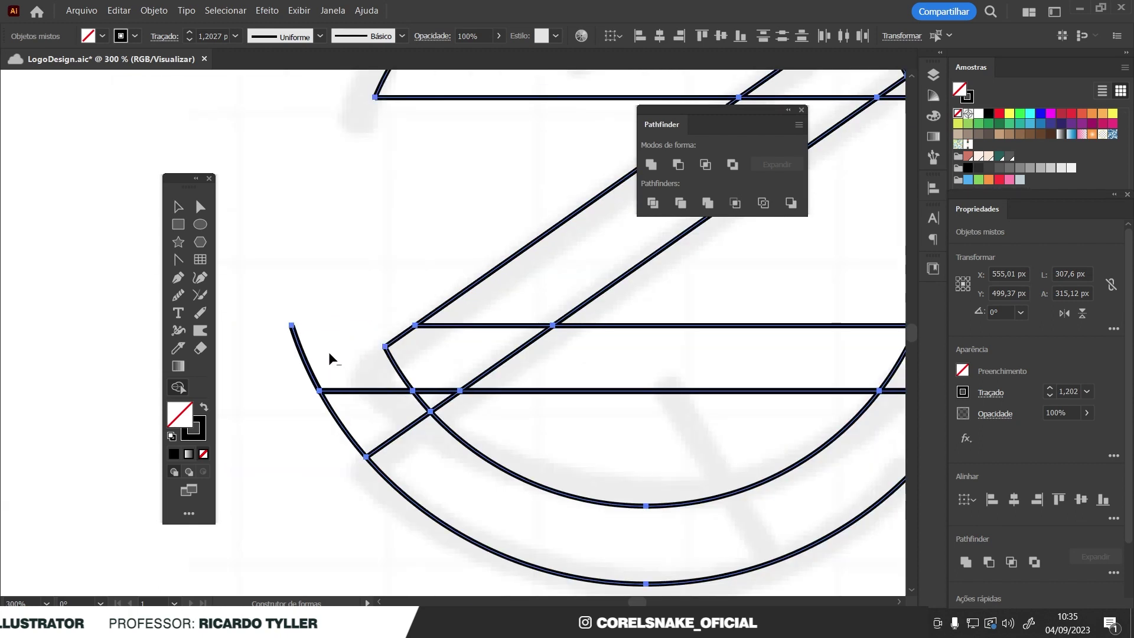
alt+click(353, 414)
key(ctrl+minus)
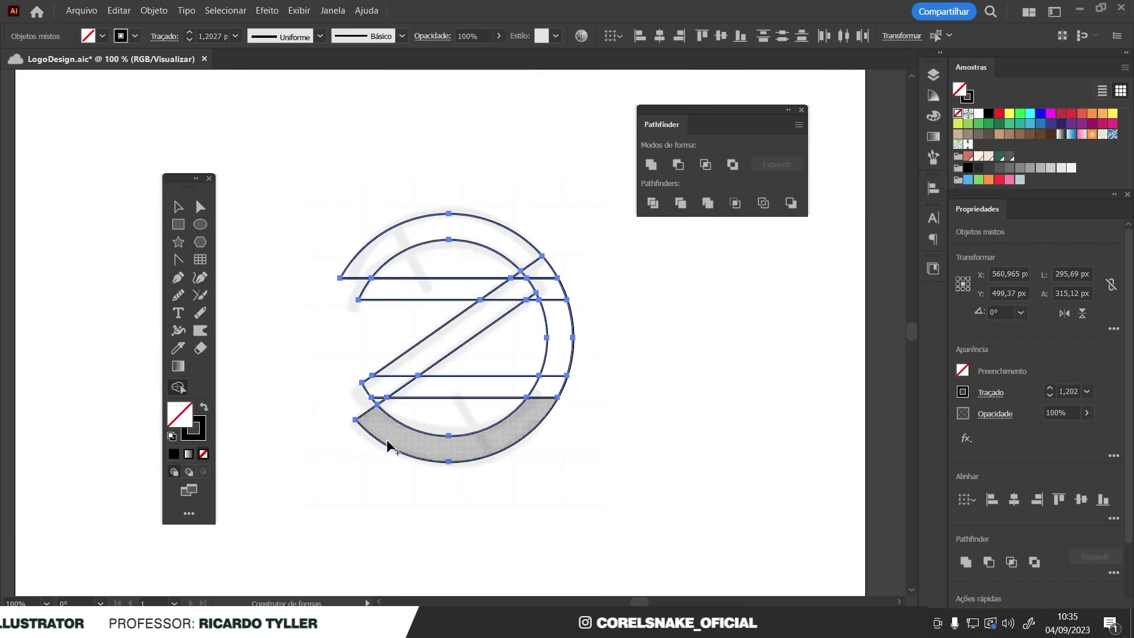
key(ctrl+minus)
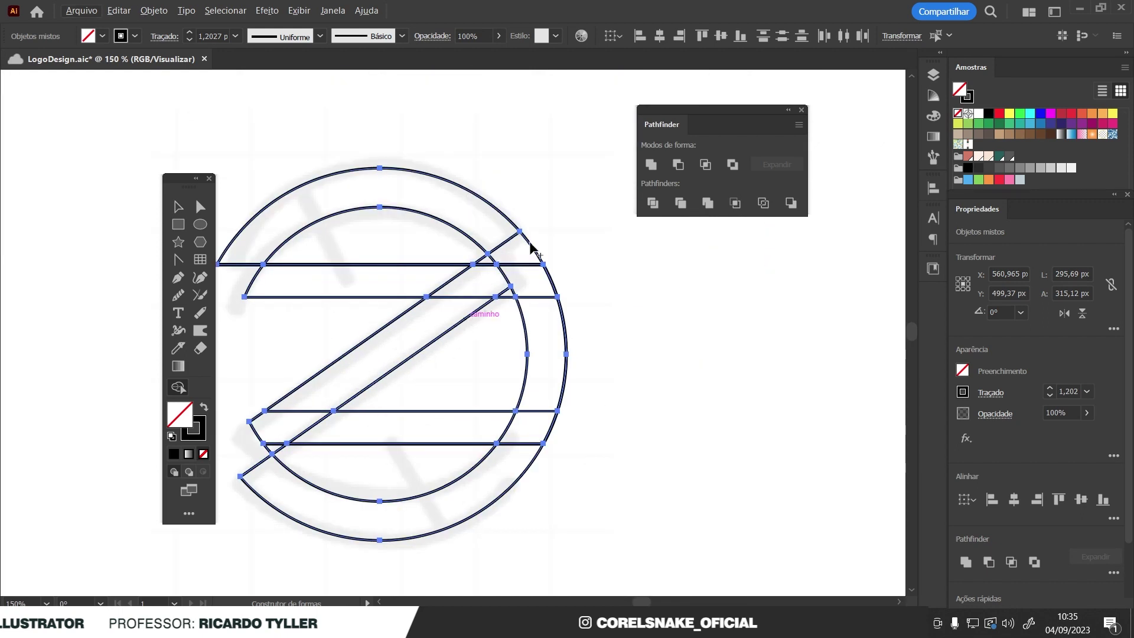
- Delete the arc regions and short horizontal segments around the inner arc and between the diagonals
scroll(528, 244, up, 2)
alt+click(539, 319)
alt+click(570, 319)
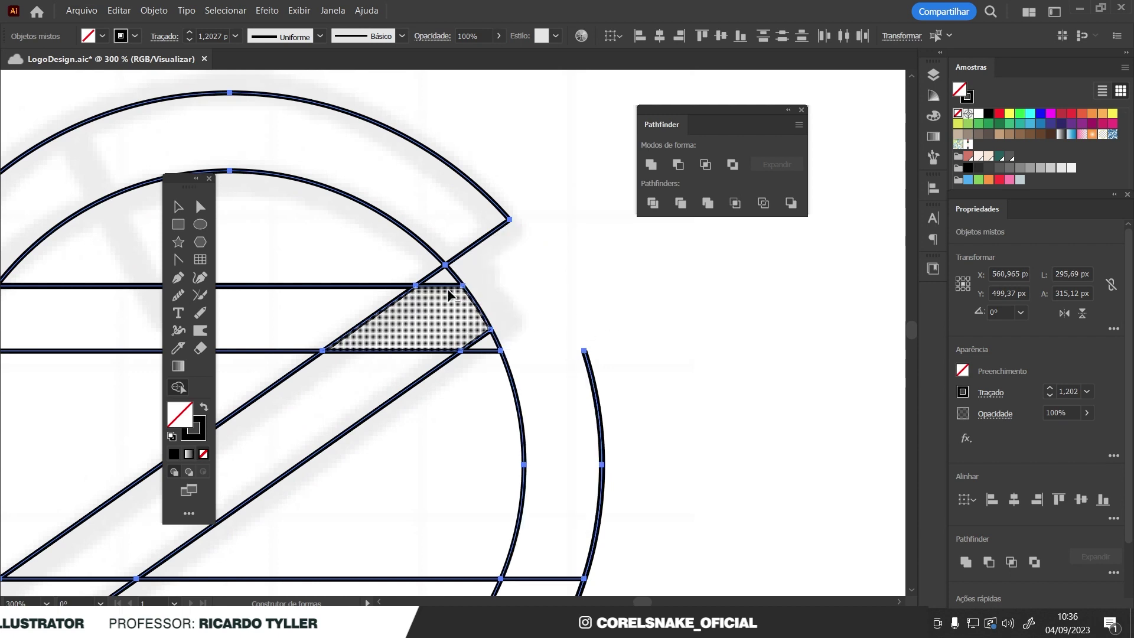
alt+click(440, 285)
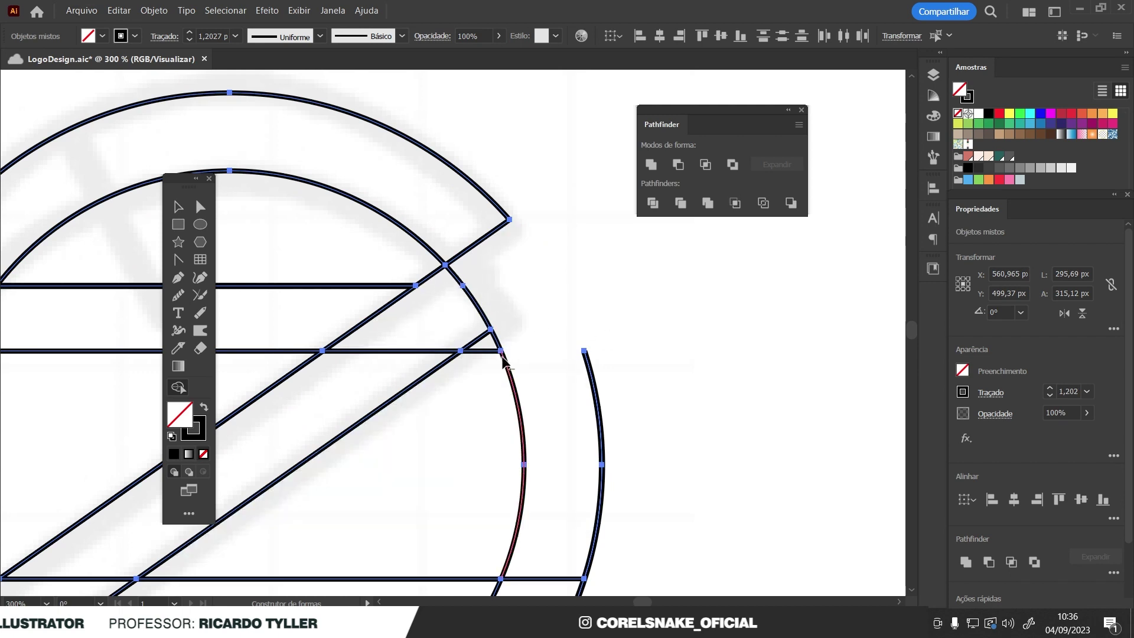
scroll(556, 340, down, 1)
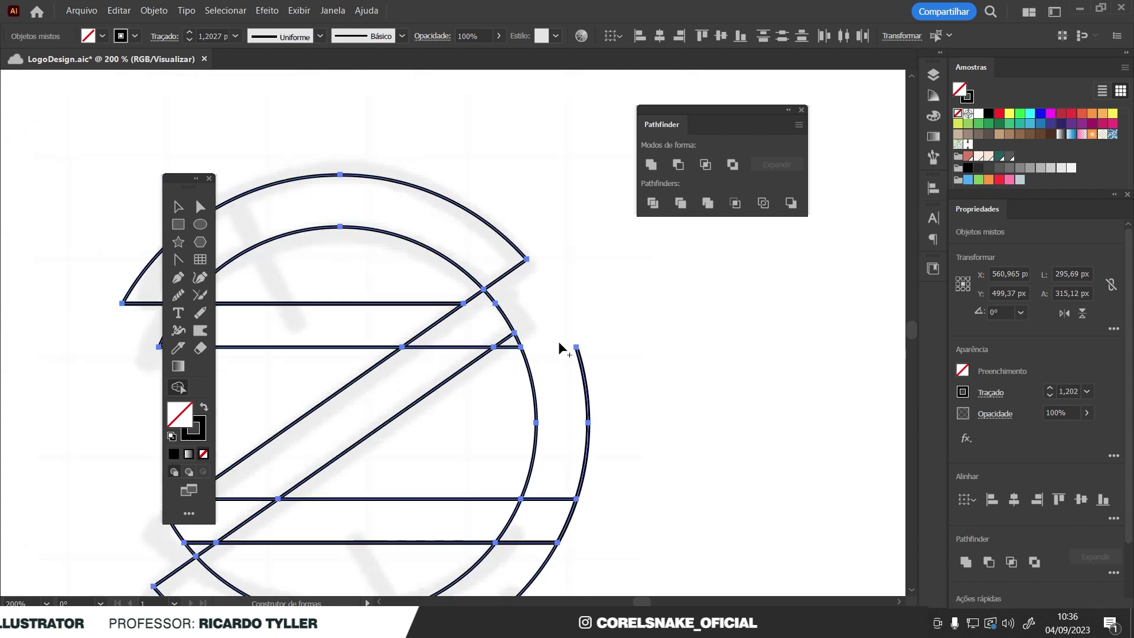
alt+click(407, 304)
scroll(629, 344, left, 3)
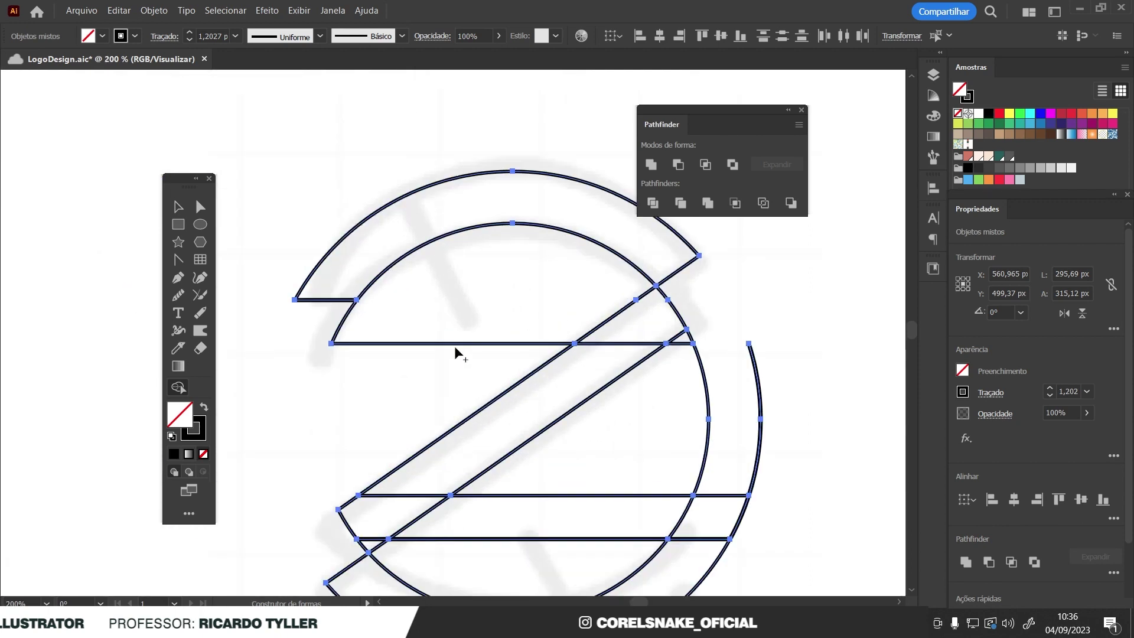
alt+click(434, 343)
scroll(483, 328, down, 1)
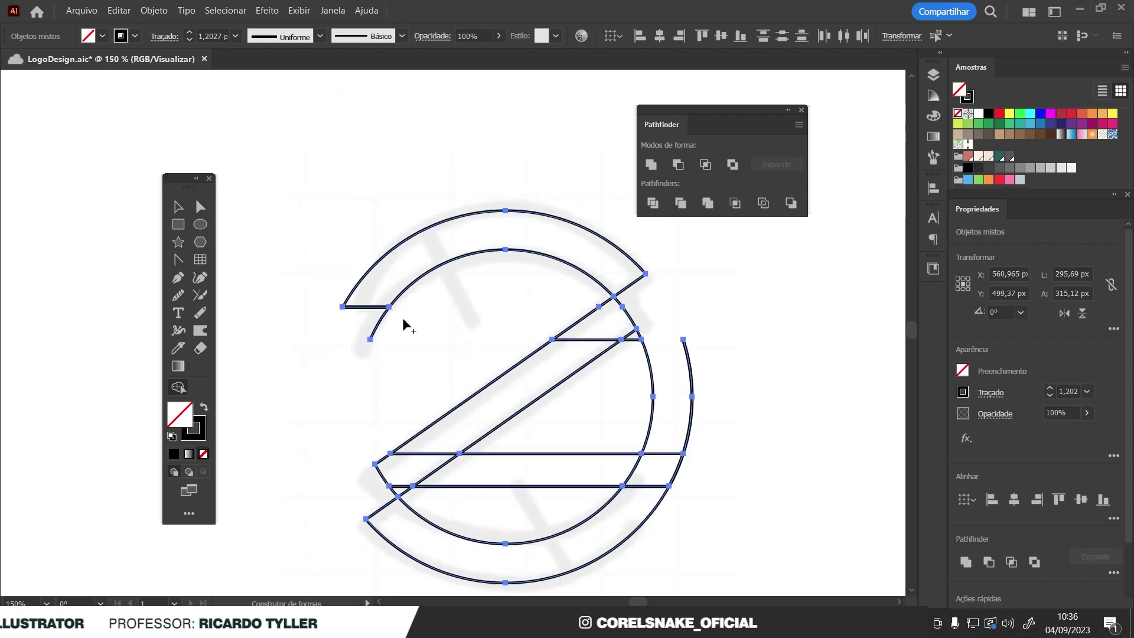
alt+click(365, 307)
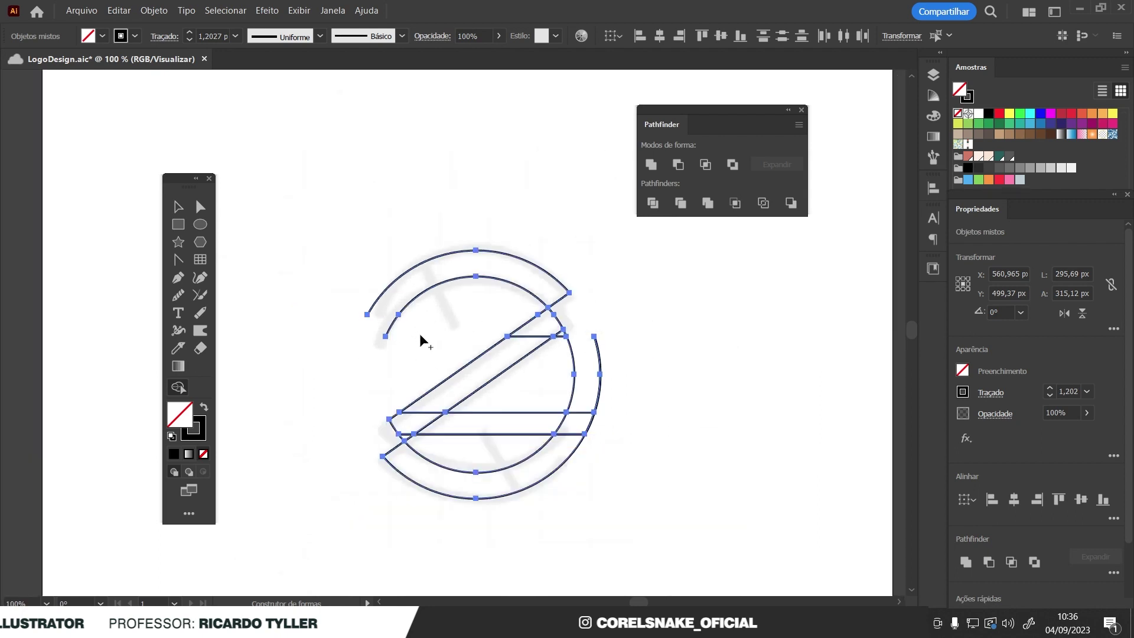
scroll(570, 347, up, 2)
alt+click(490, 315)
- Erase the last middle and lower-right horizontal segments, then return to the Selection tool and deselect
scroll(569, 355, down, 2)
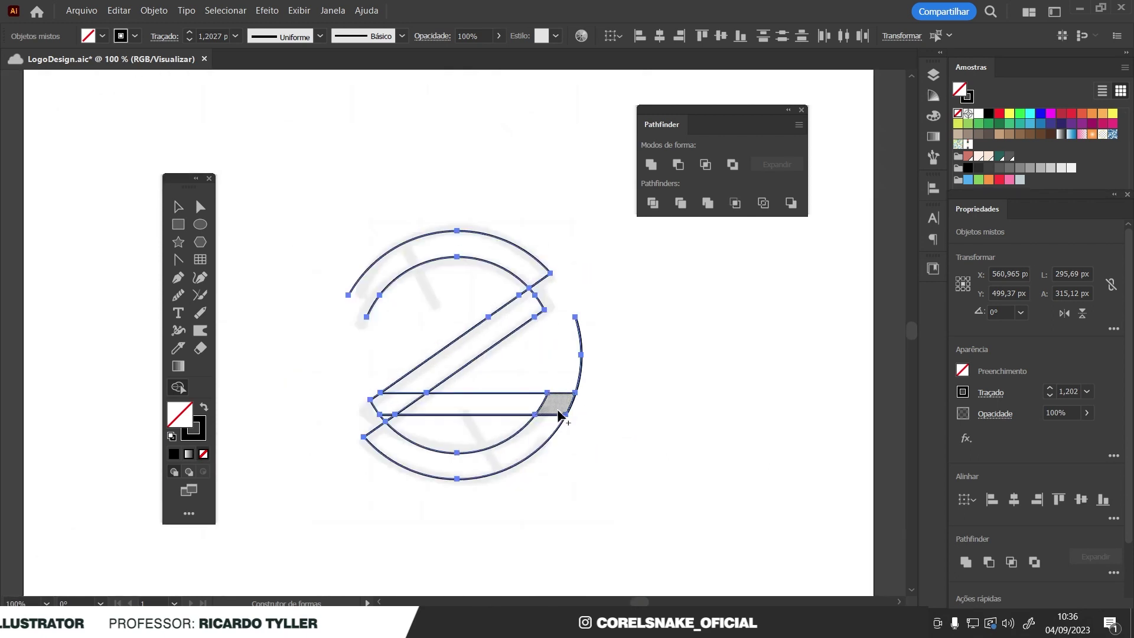
drag(544, 414, 619, 399)
alt+click(502, 370)
alt+click(475, 403)
alt+click(399, 371)
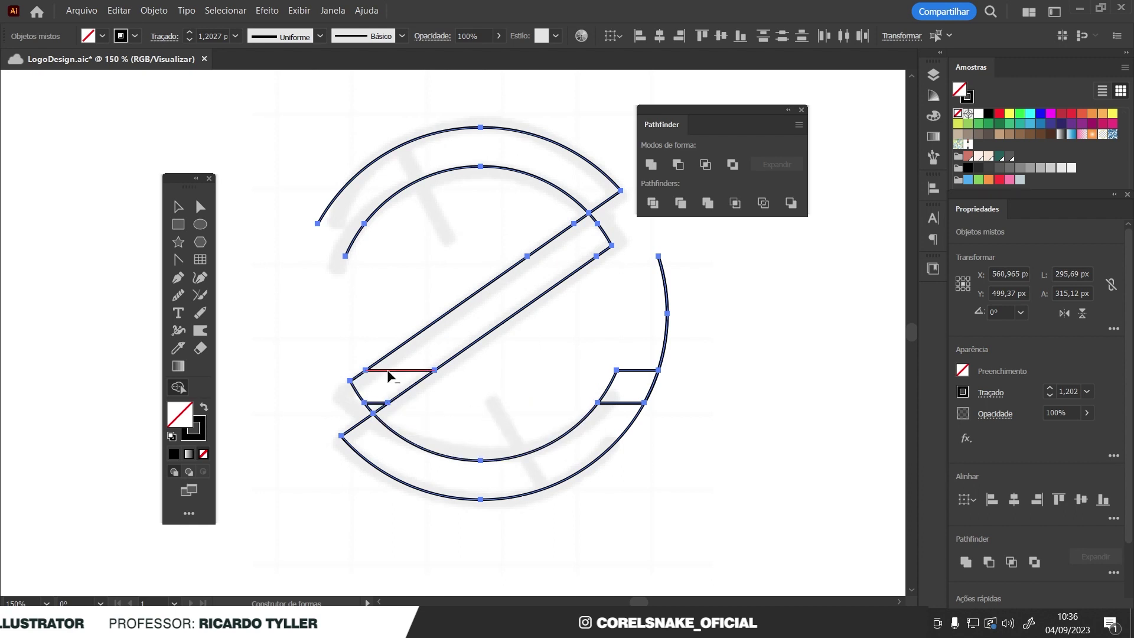
alt+click(378, 403)
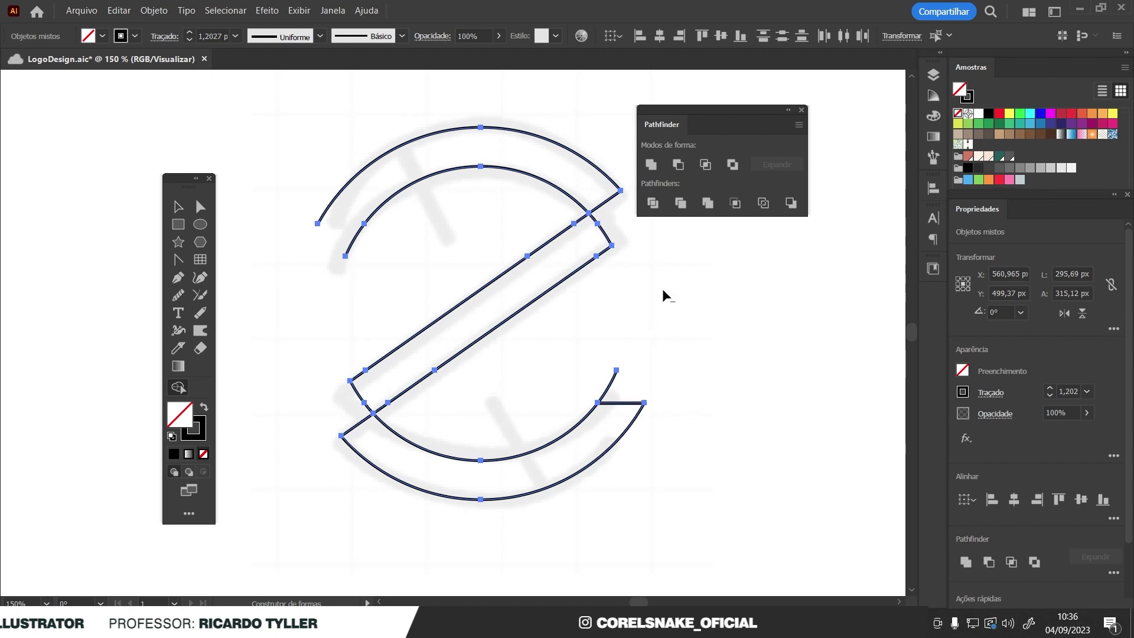
alt+click(622, 402)
alt+scroll(436, 463, down, 1)
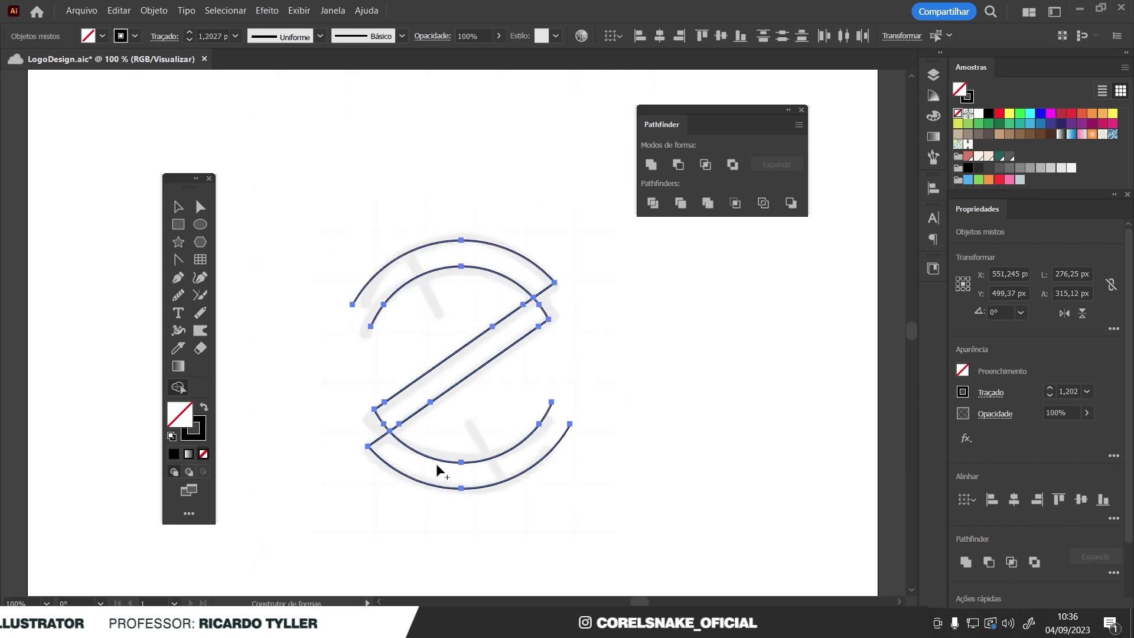
click(184, 210)
click(414, 215)
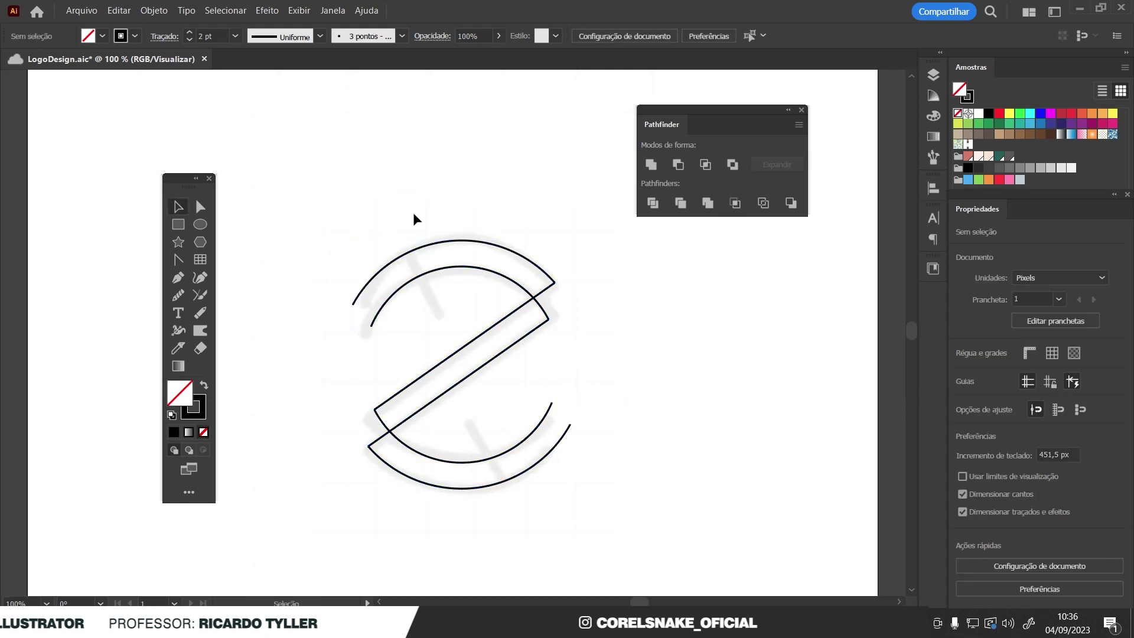
- Select the inner upper arc and adjacent diagonal, then join the upper-right corners with the Join tool
click(482, 274)
click(623, 295)
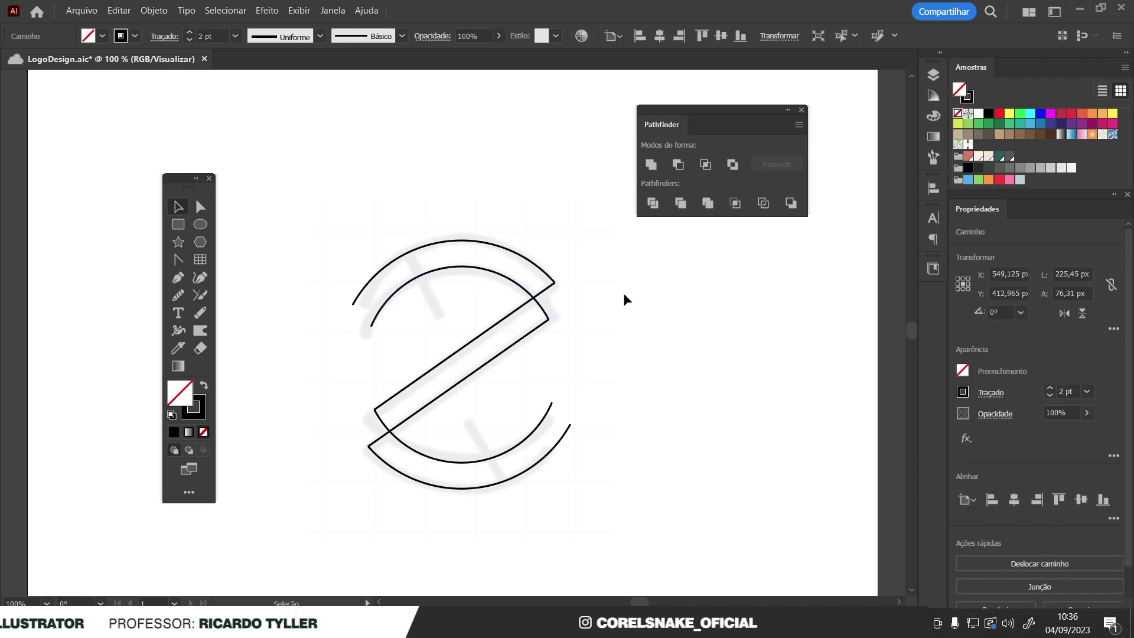
click(501, 273)
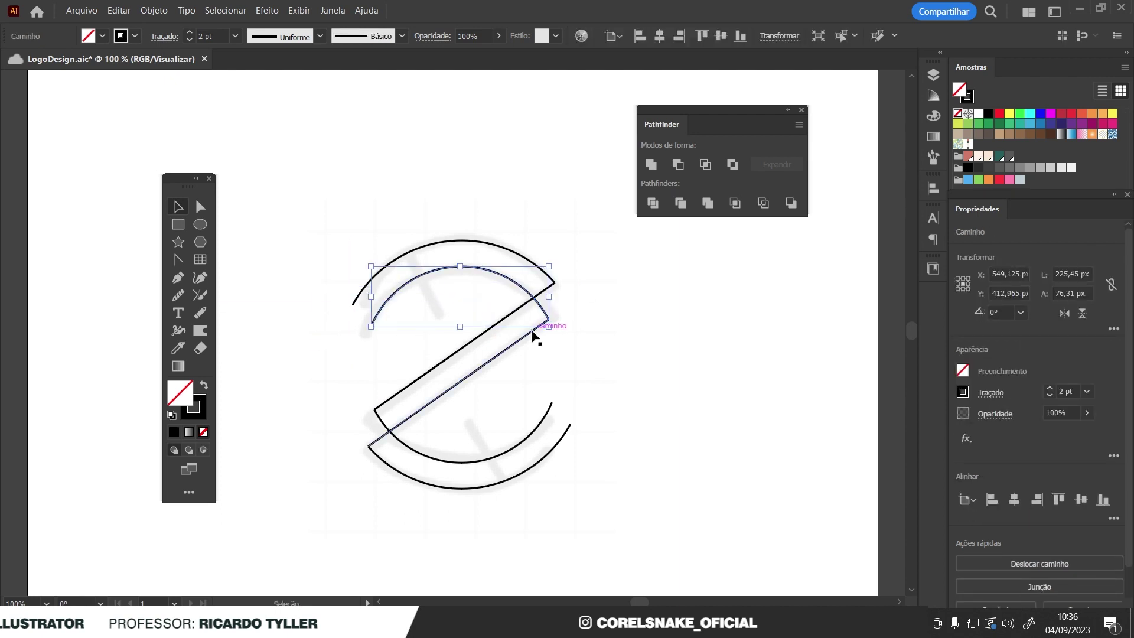
scroll(539, 335, up, 3)
scroll(546, 327, up, 3)
scroll(549, 326, up, 4)
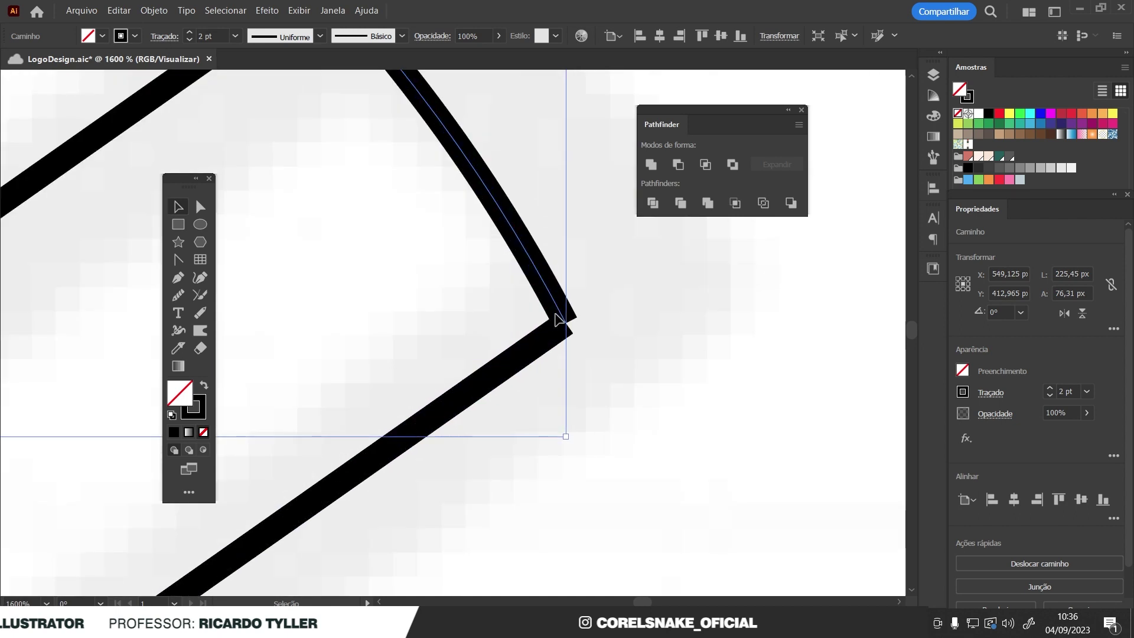
shift+click(560, 326)
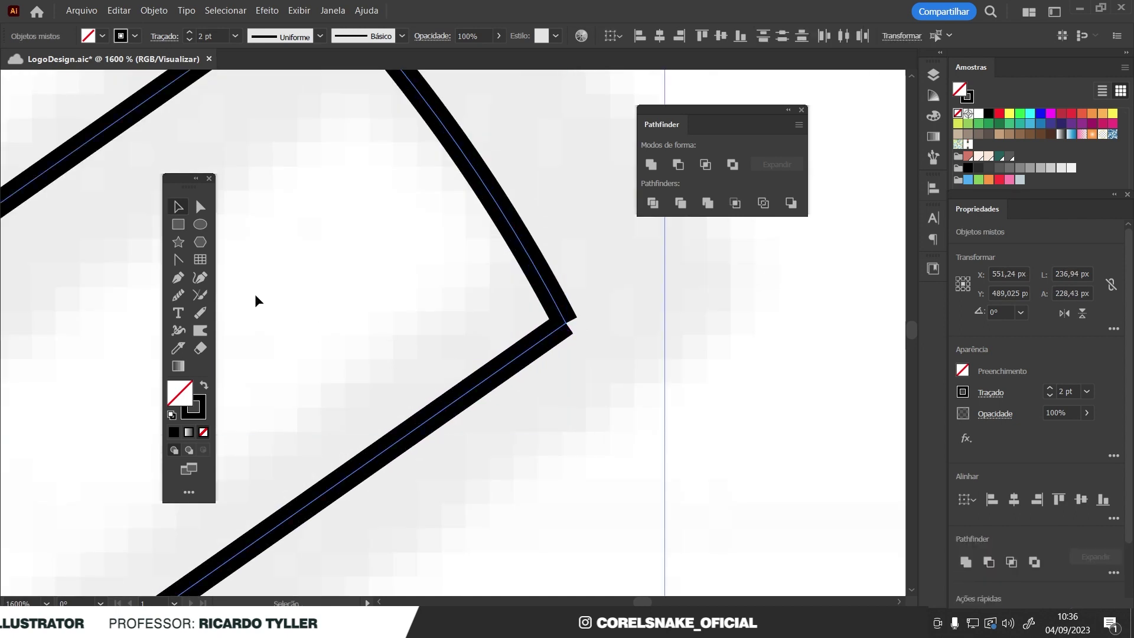
click(198, 297)
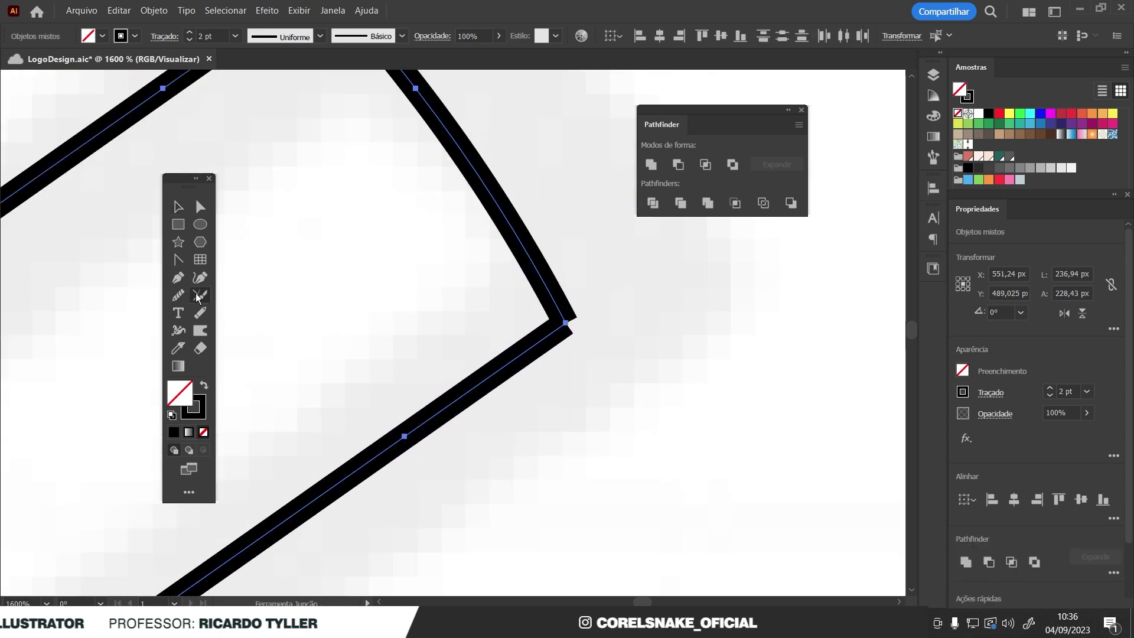
drag(596, 298, 549, 316)
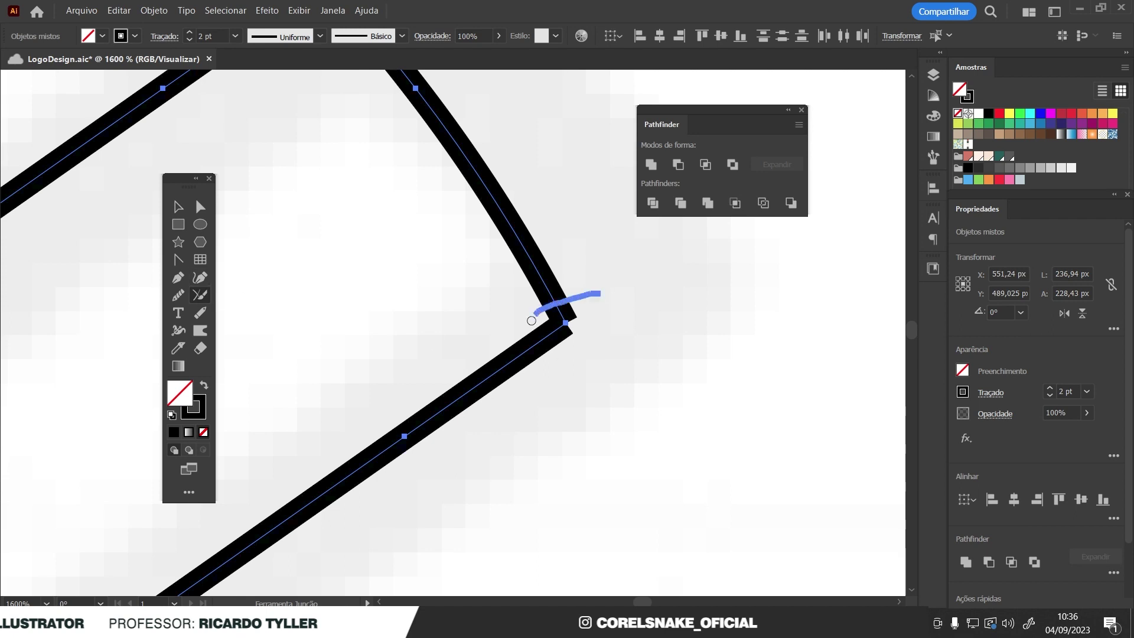
scroll(508, 384, down, 4)
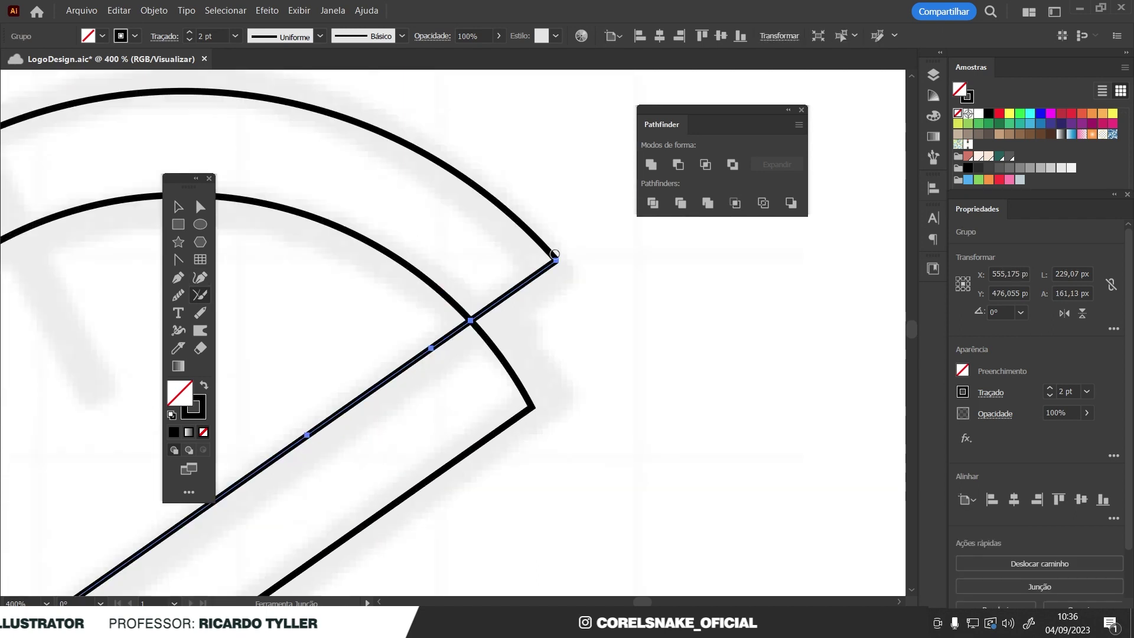
scroll(549, 253, up, 4)
drag(571, 238, 529, 271)
mouse_move(572, 239)
mouse_down()
mouse_move(525, 277)
mouse_move(512, 259)
mouse_up()
- Select the paths meeting at the next corner and join them with the Join tool
key(v)
click(565, 278)
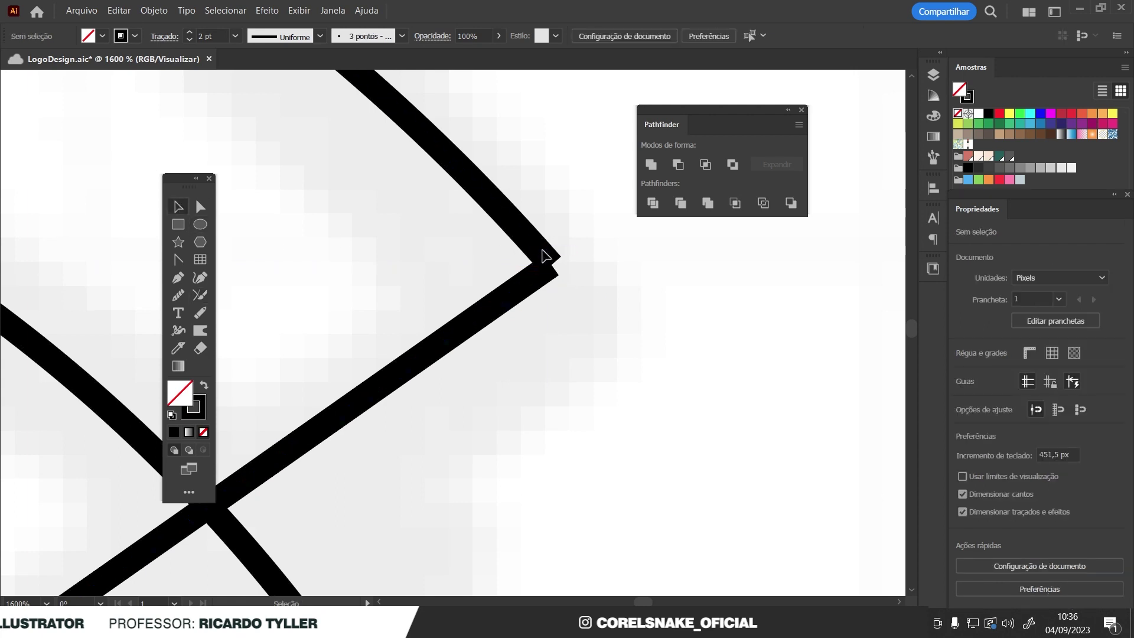
click(541, 272)
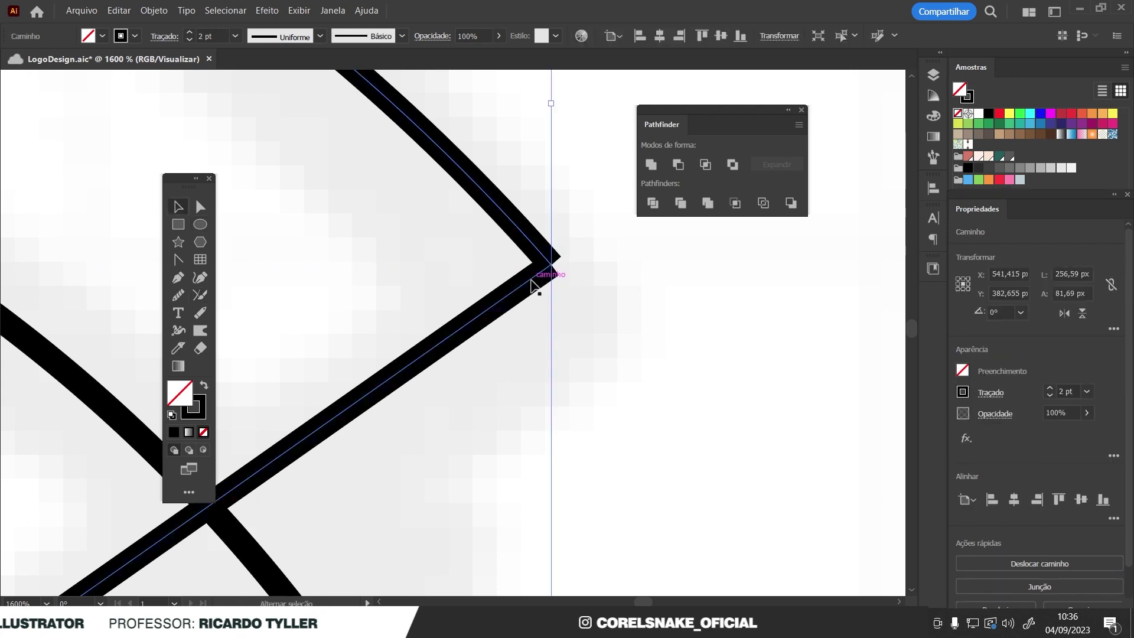
click(199, 296)
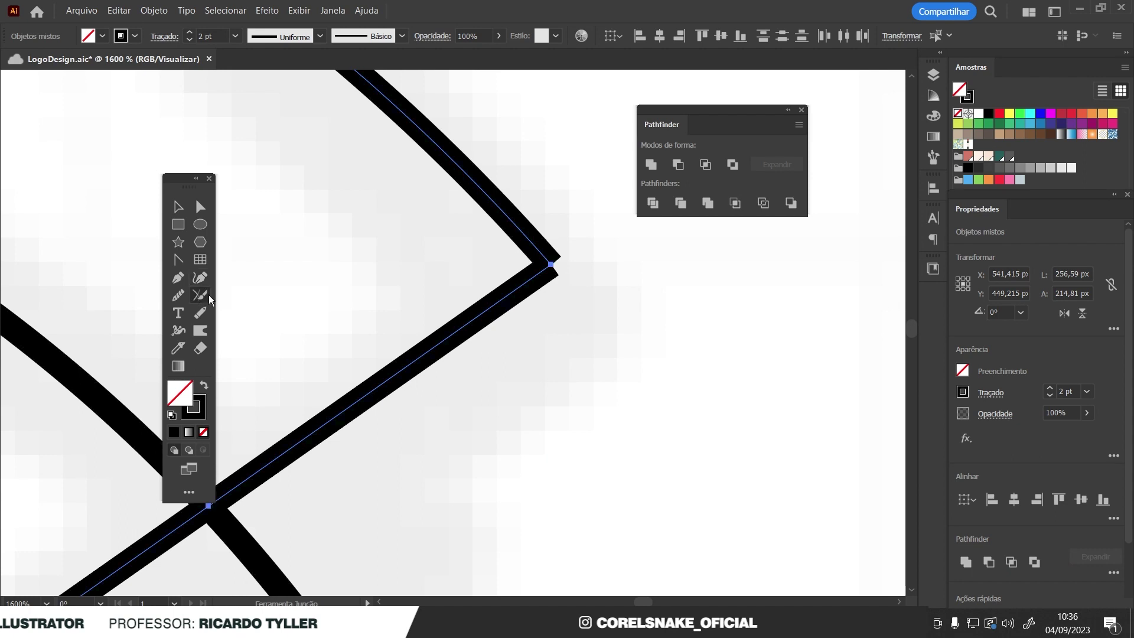
drag(588, 243, 594, 293)
scroll(562, 305, down, 3)
scroll(547, 322, down, 3)
scroll(380, 362, up, 3)
scroll(275, 314, up, 2)
scroll(276, 314, up, 2)
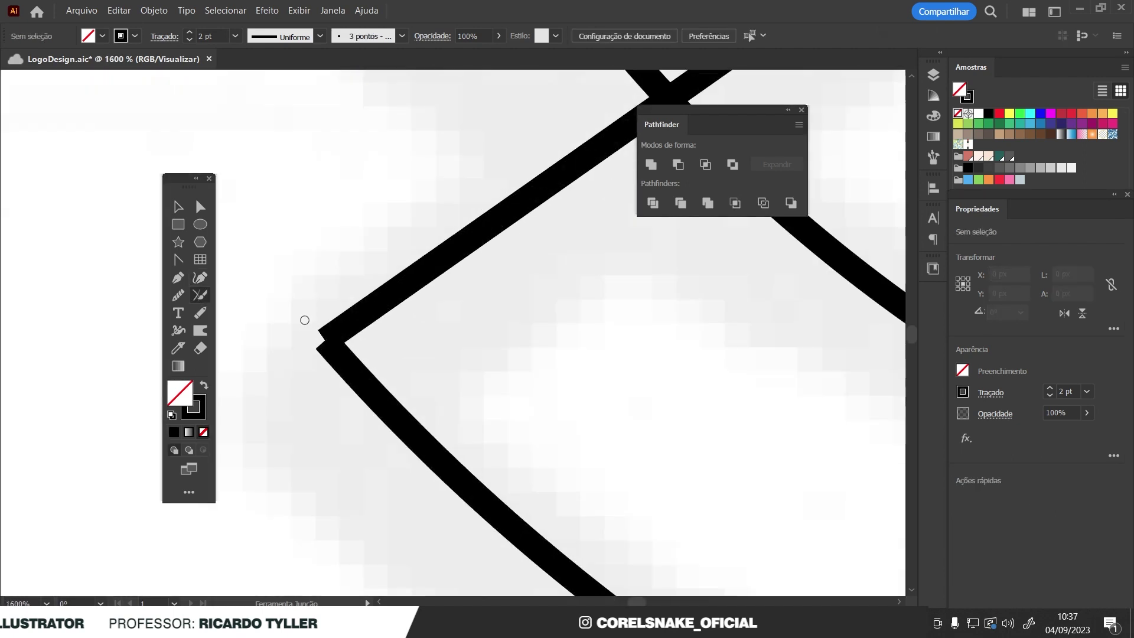
- Join the open paths at the Z's left corner
key(v)
click(378, 307)
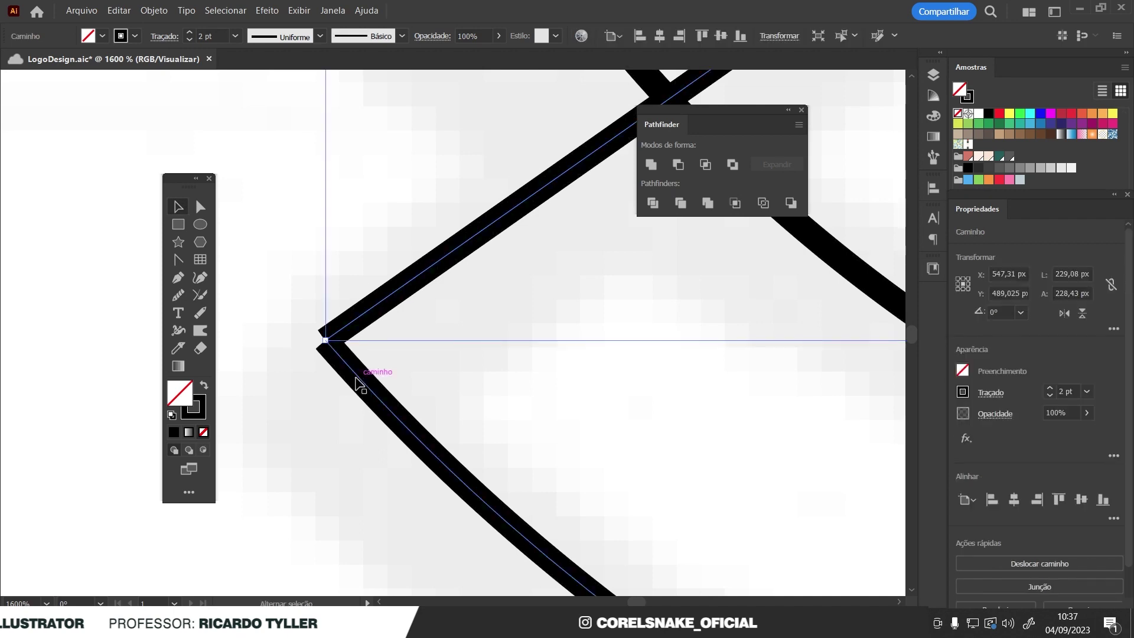
click(201, 300)
drag(292, 289, 321, 345)
scroll(278, 390, down, 3)
scroll(280, 349, down, 2)
scroll(280, 349, up, 5)
- Join the paths at the remaining open corner and view the whole mark
key(v)
click(444, 276)
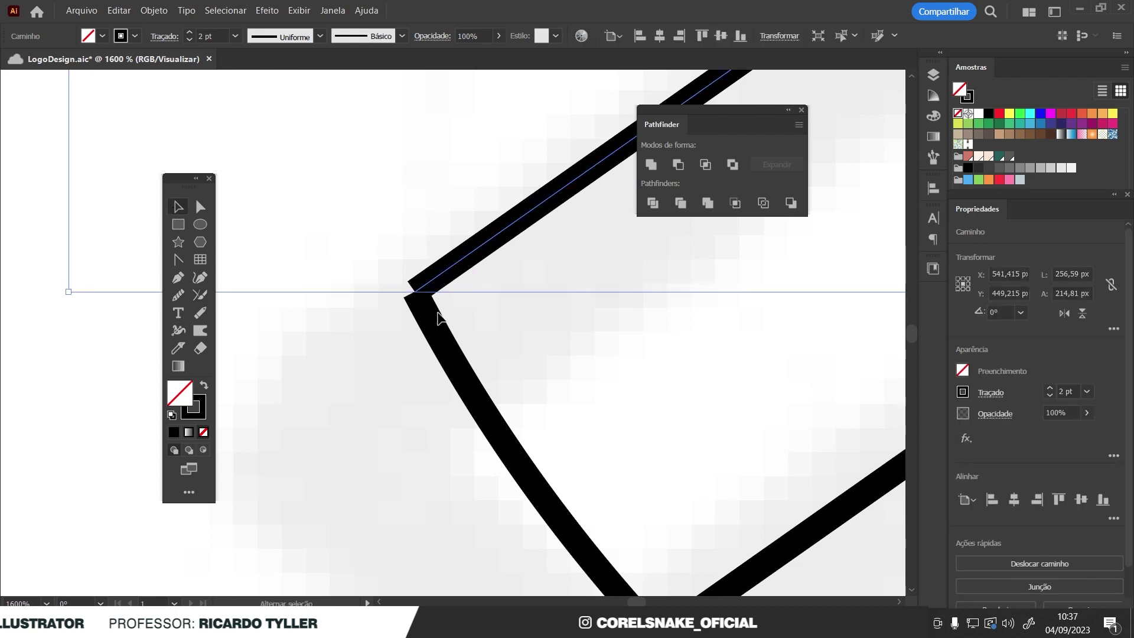
click(201, 294)
drag(381, 254, 417, 301)
scroll(332, 359, down, 5)
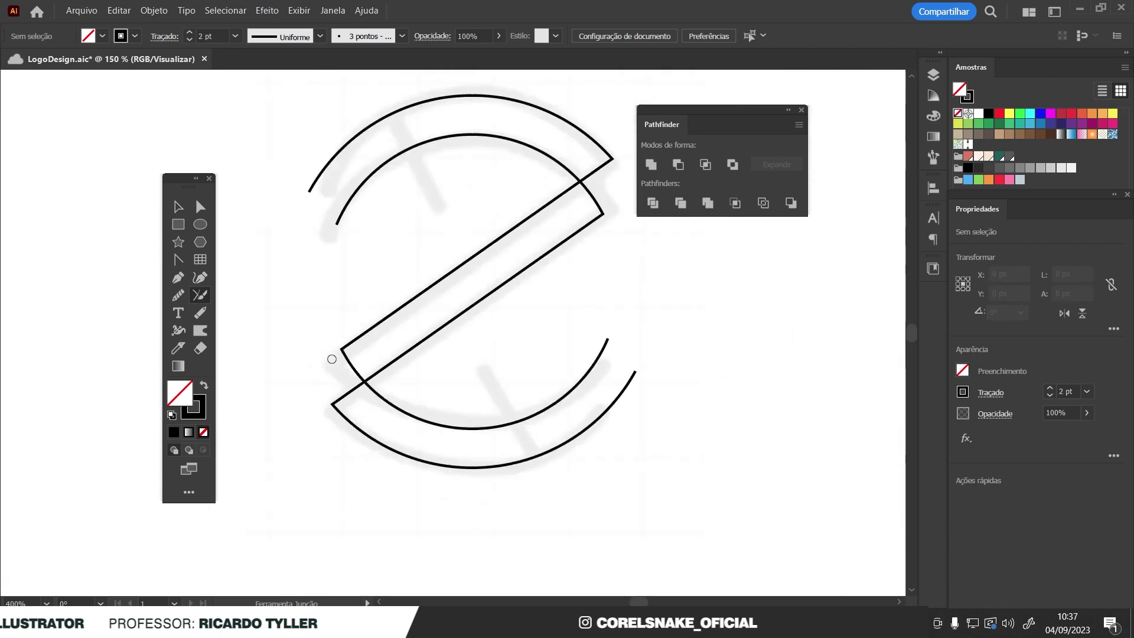
scroll(331, 358, down, 1)
scroll(496, 303, up, 2)
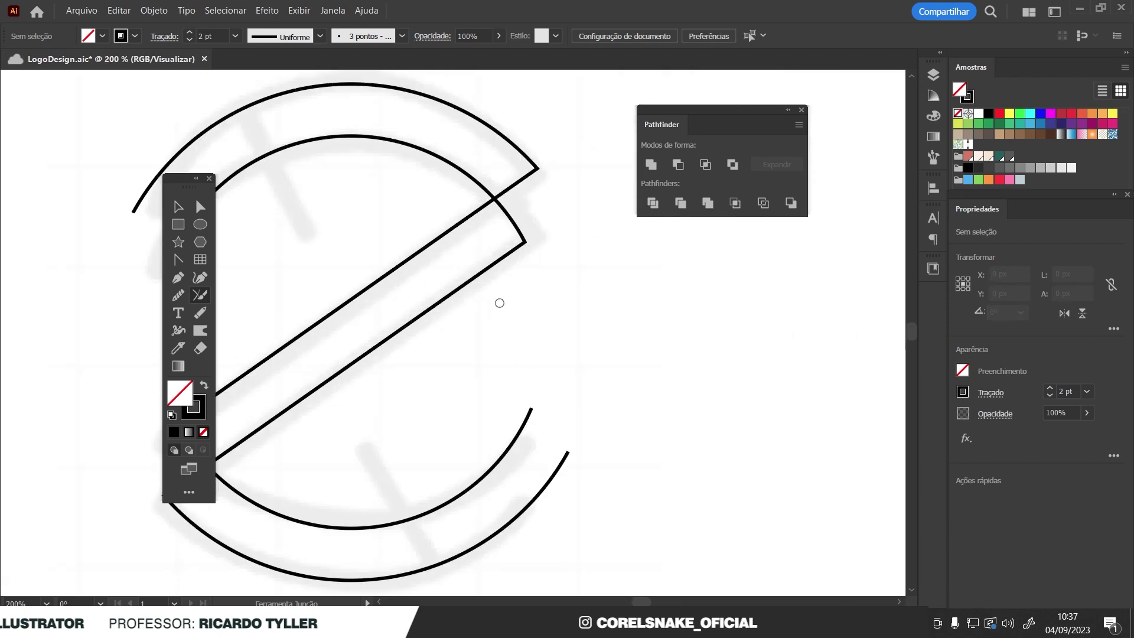
- Move the selected arc path up and to the right
scroll(499, 303, up, 1)
scroll(500, 303, down, 2)
click(177, 206)
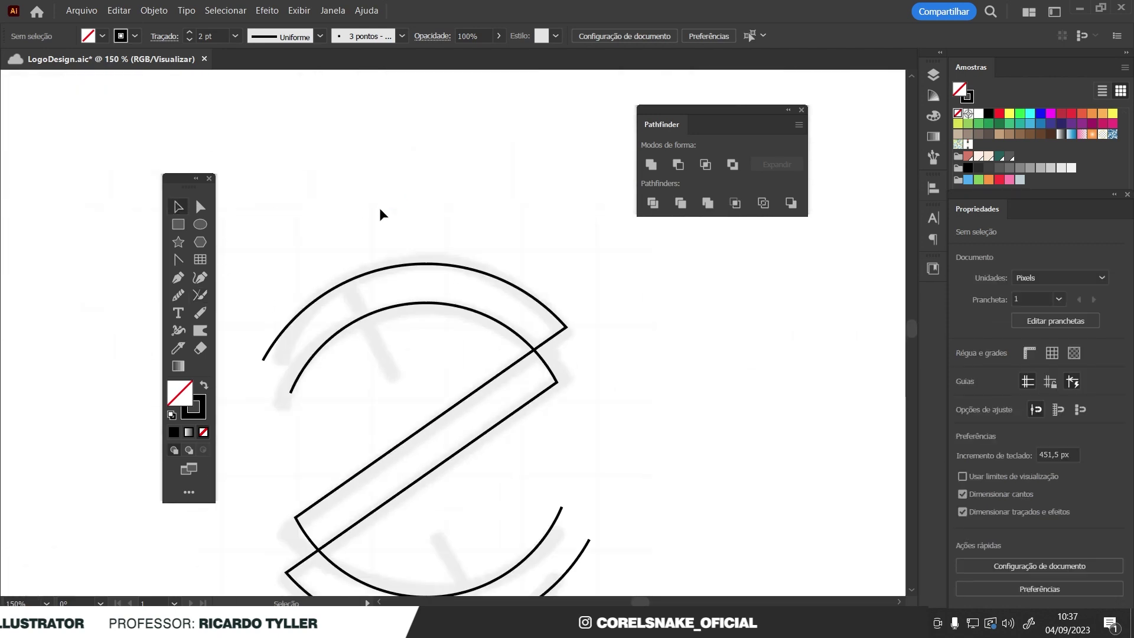
click(397, 264)
drag(444, 265, 487, 217)
scroll(596, 315, down, 3)
scroll(484, 272, up, 2)
click(484, 271)
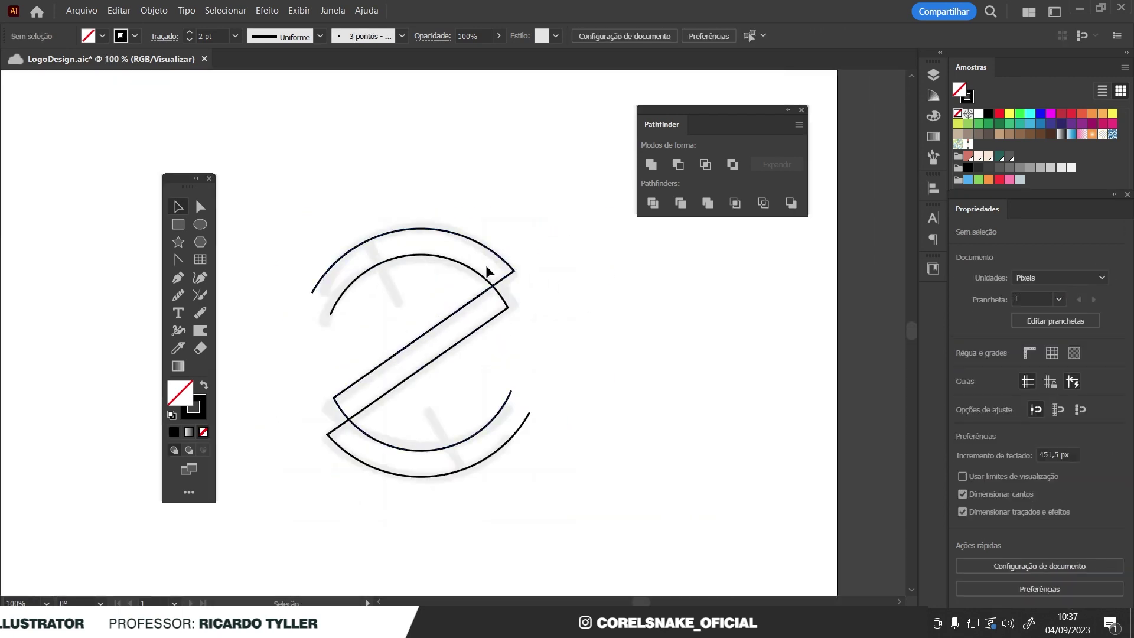
- Unhide the two-line <Grupo> sublayer and marquee-select every monogram path
click(932, 76)
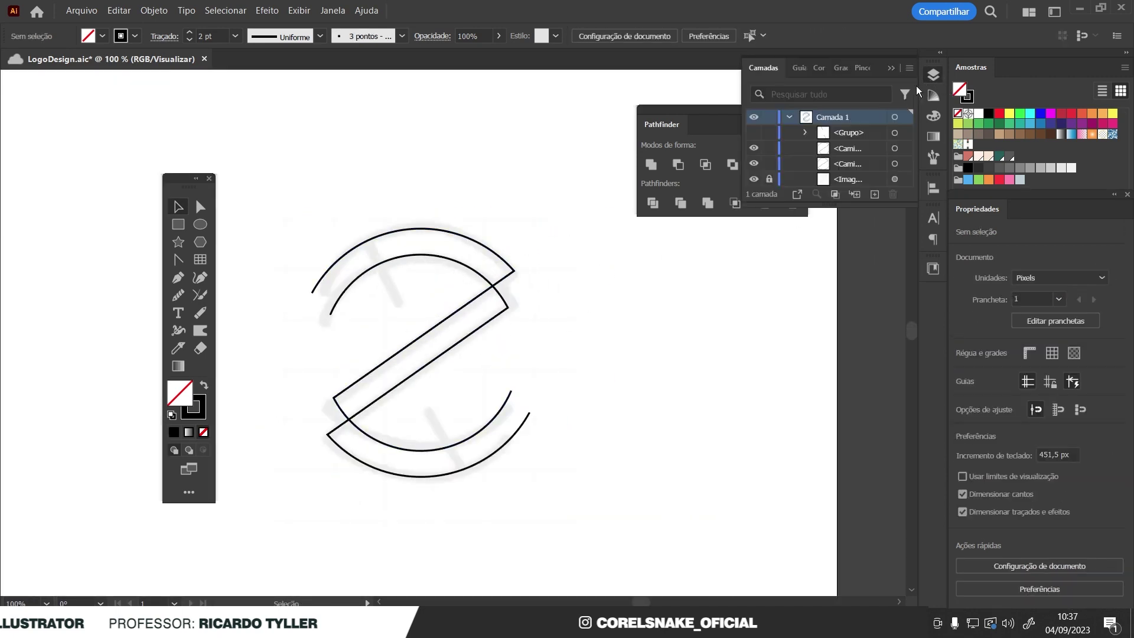
click(753, 133)
click(933, 75)
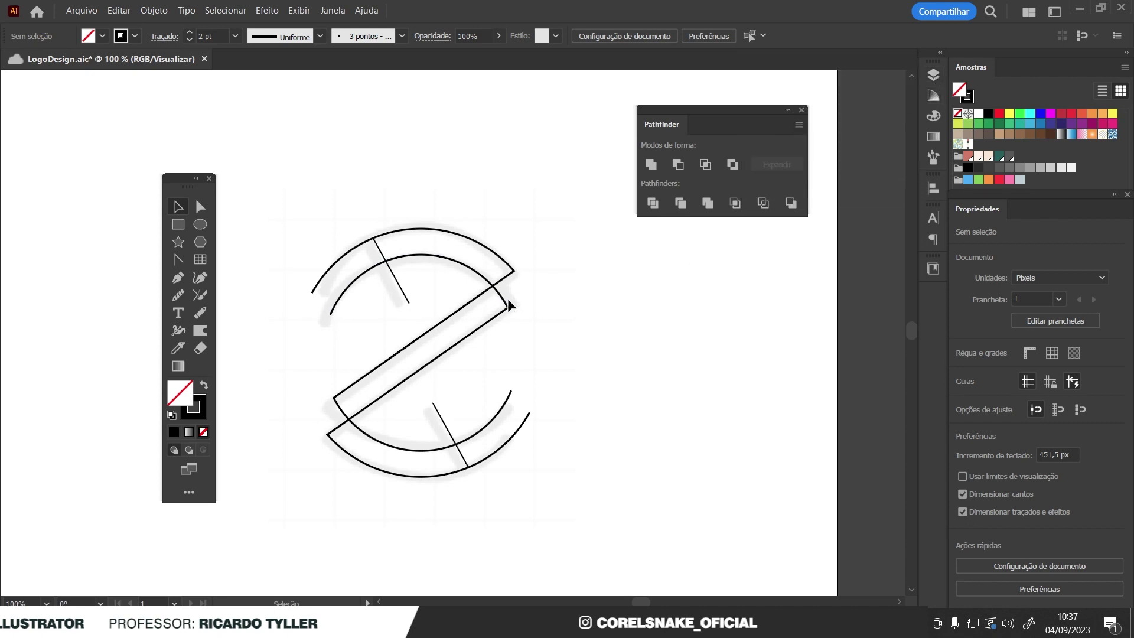
scroll(507, 299, down, 1)
scroll(470, 353, up, 1)
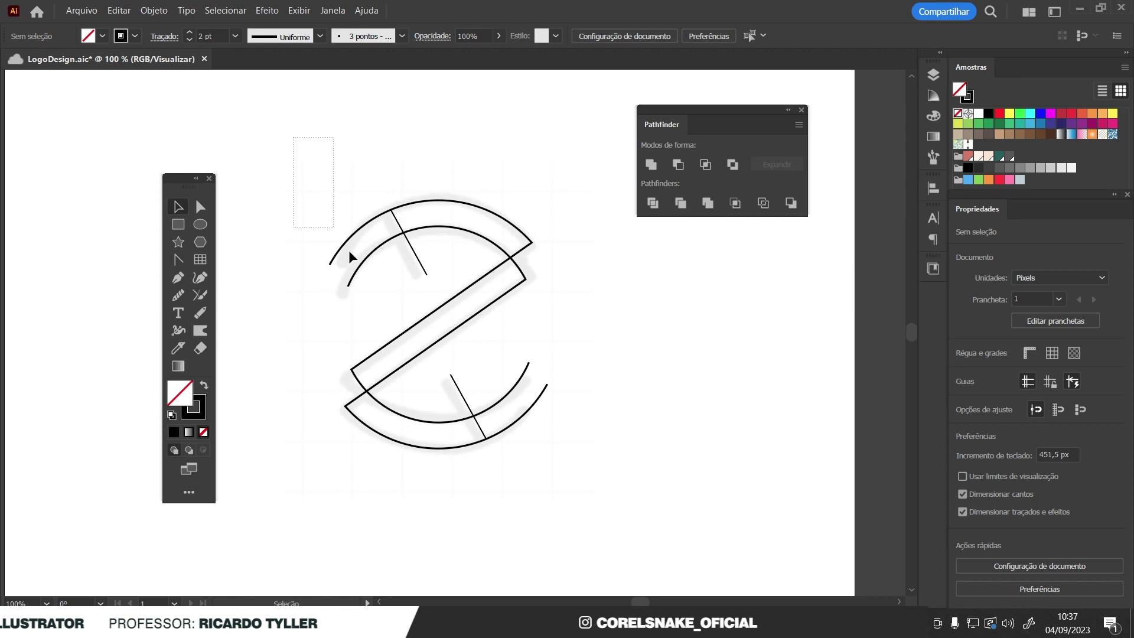
drag(324, 211, 581, 468)
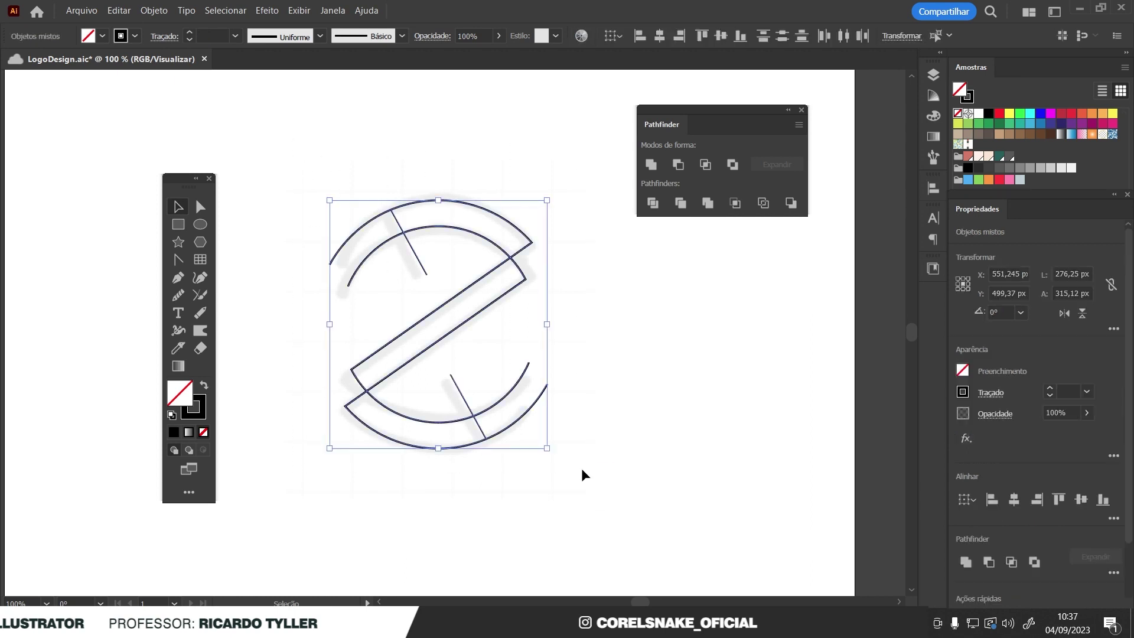
- Give all monogram strokes Round Cap ends and an 11 pt weight
click(992, 393)
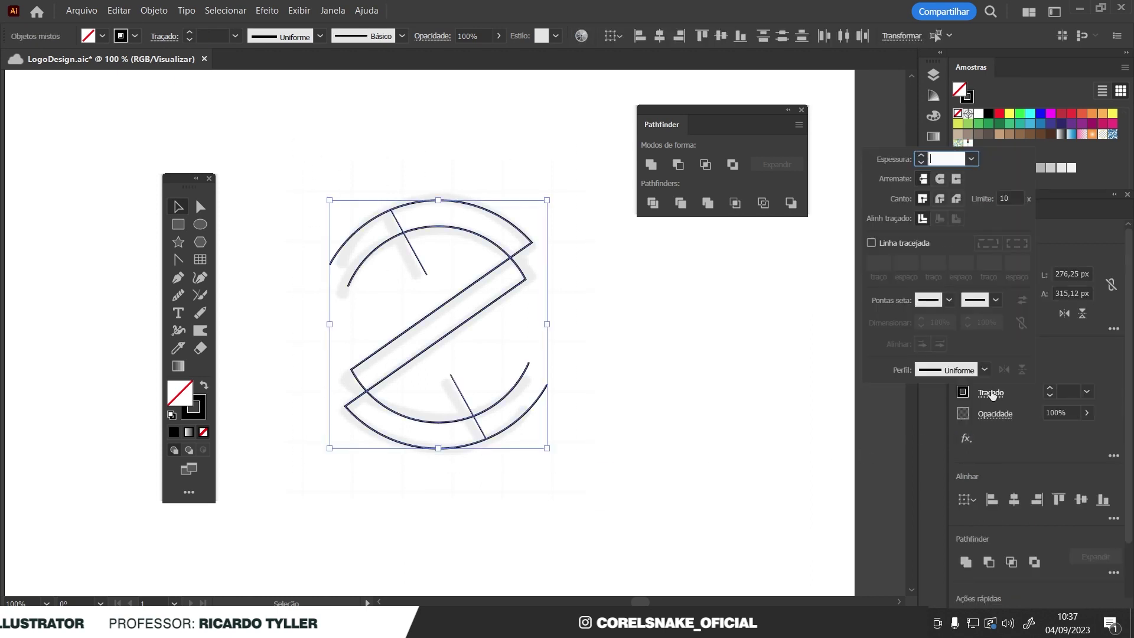
click(944, 182)
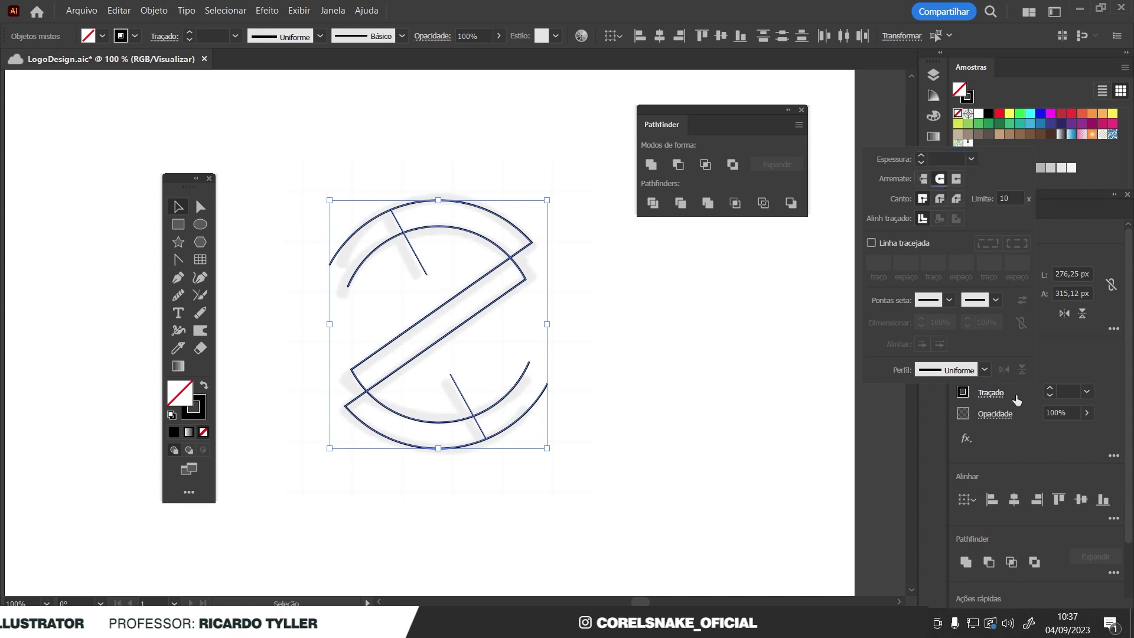
click(1066, 392)
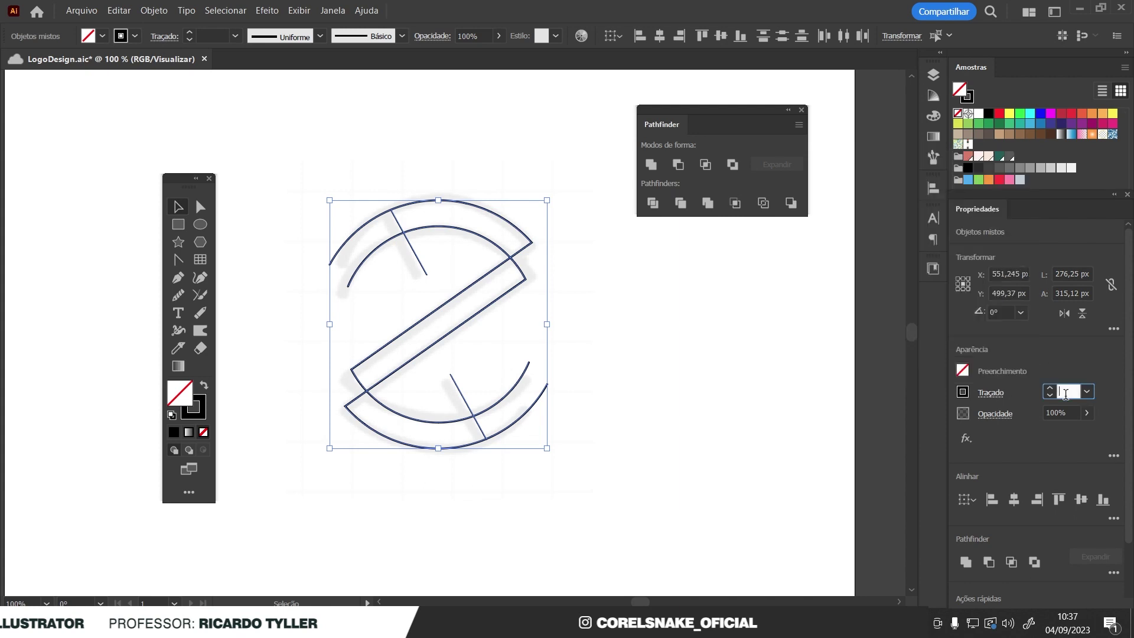
text(1)
scroll(1065, 392, up, 3)
scroll(1066, 392, up, 3)
scroll(1066, 392, up, 3)
scroll(1066, 395, up, 2)
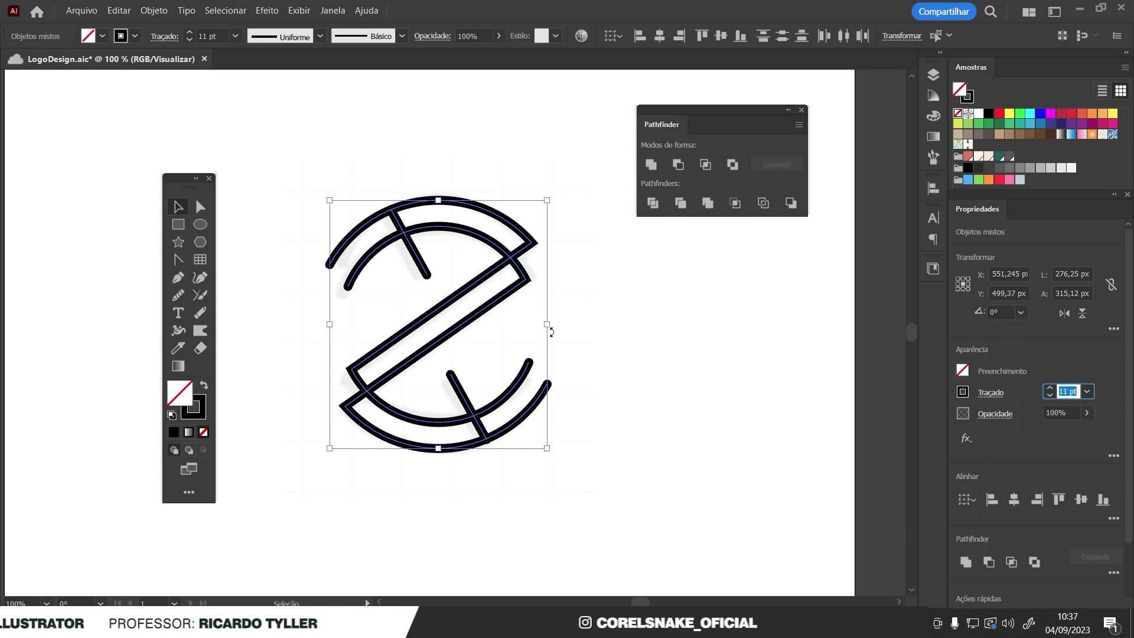
scroll(551, 332, down, 3)
click(545, 388)
scroll(544, 388, up, 2)
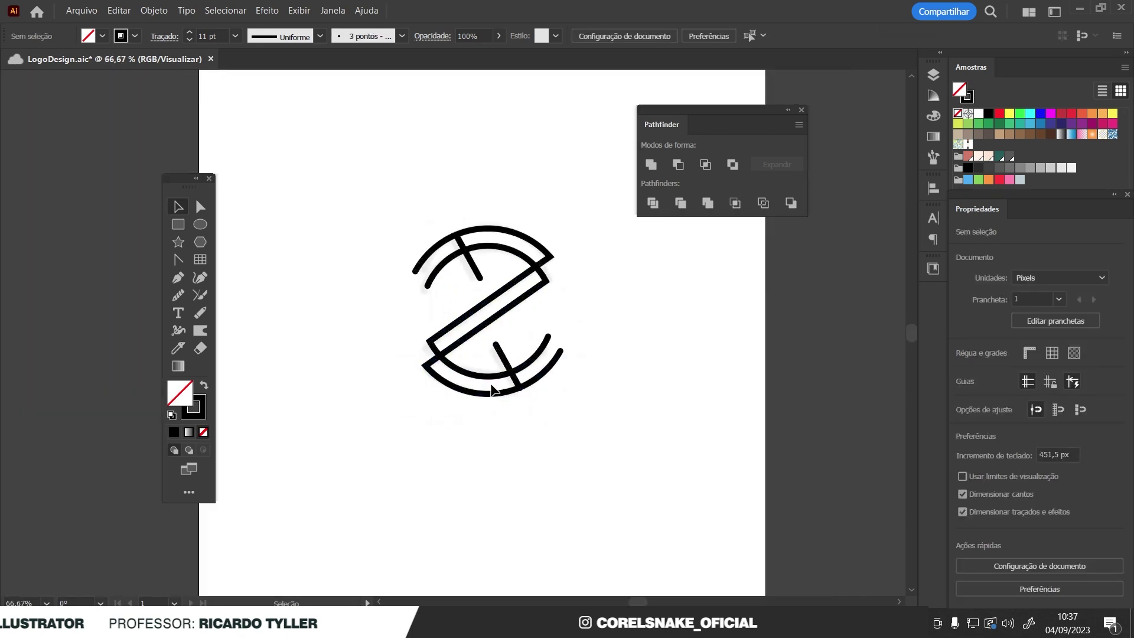
- Select and delete the faint grid sketch image behind the Z monogram
click(411, 303)
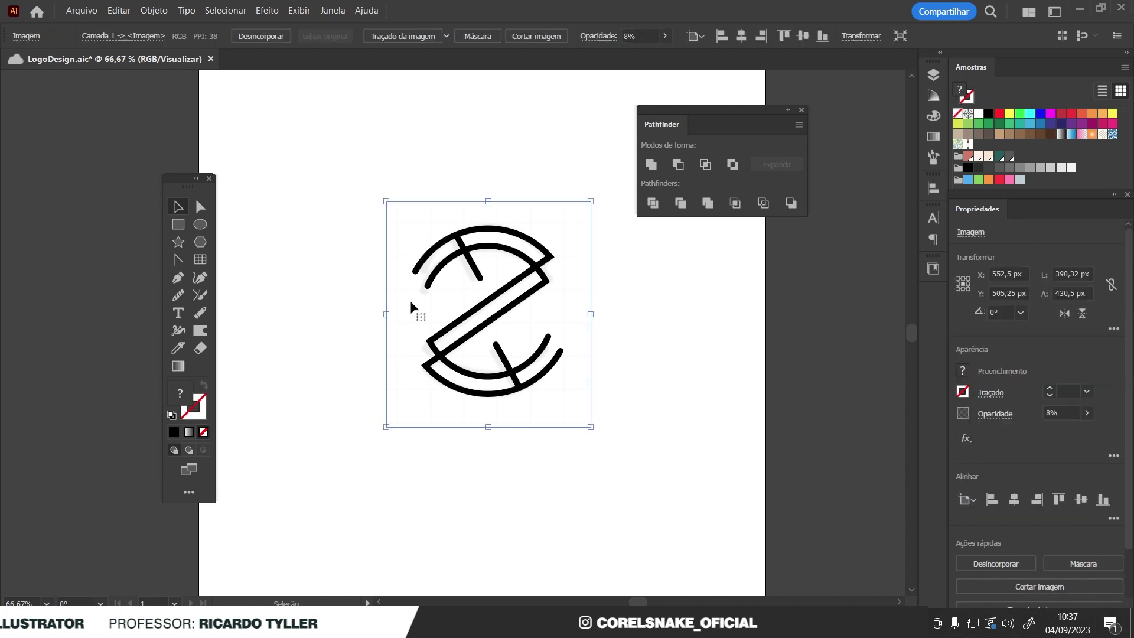
drag(367, 306, 273, 330)
key(Delete)
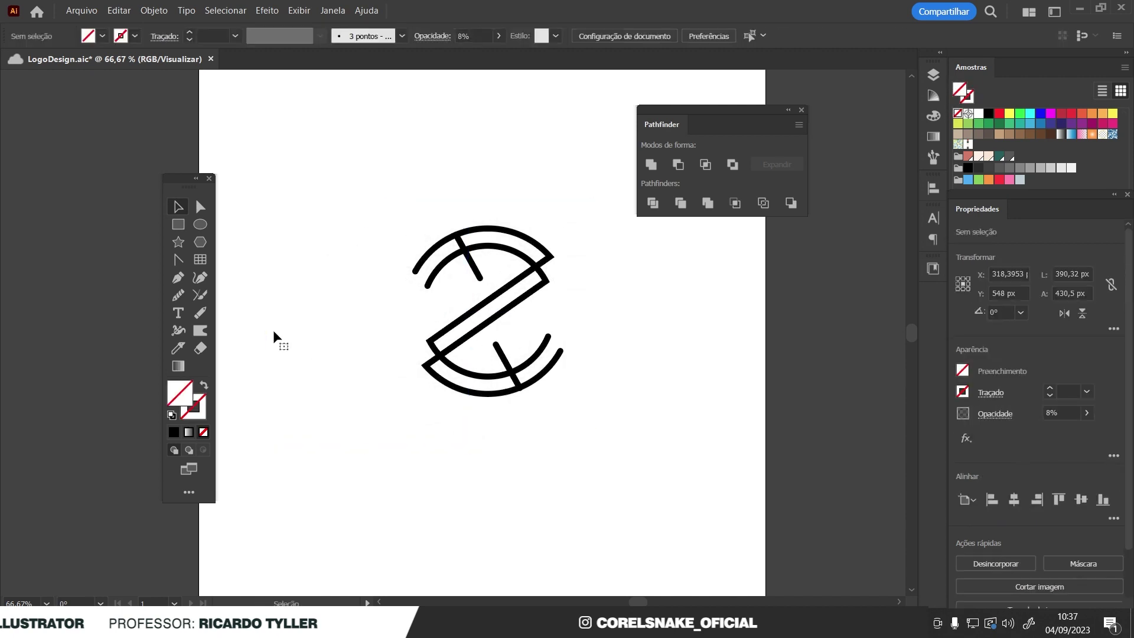
scroll(502, 420, down, 2)
scroll(508, 417, up, 1)
drag(311, 228, 531, 413)
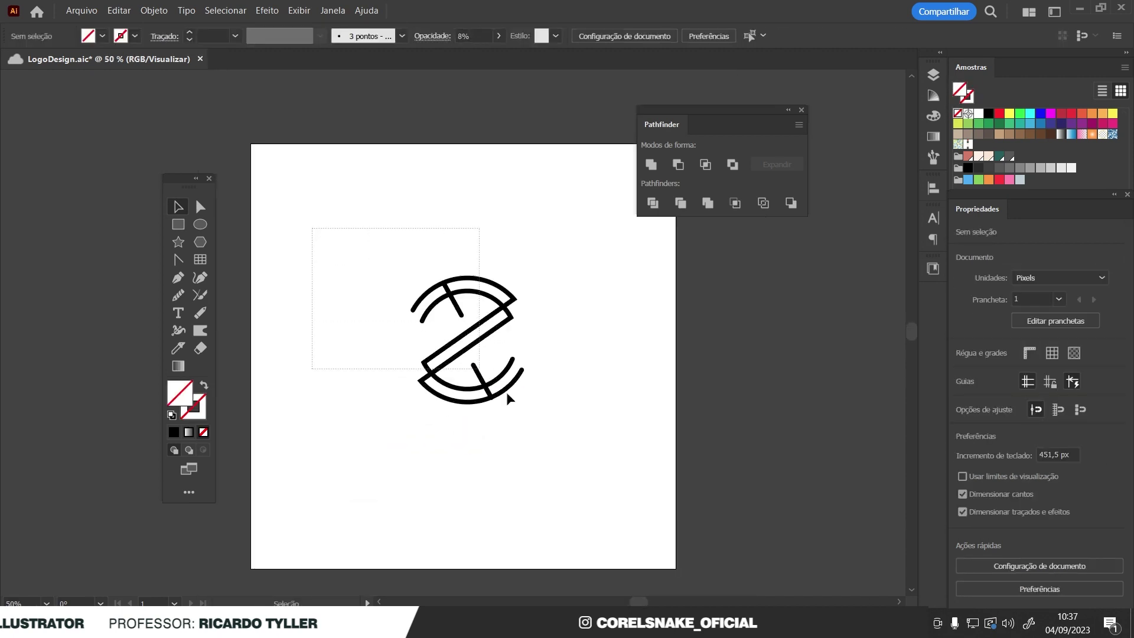
click(551, 431)
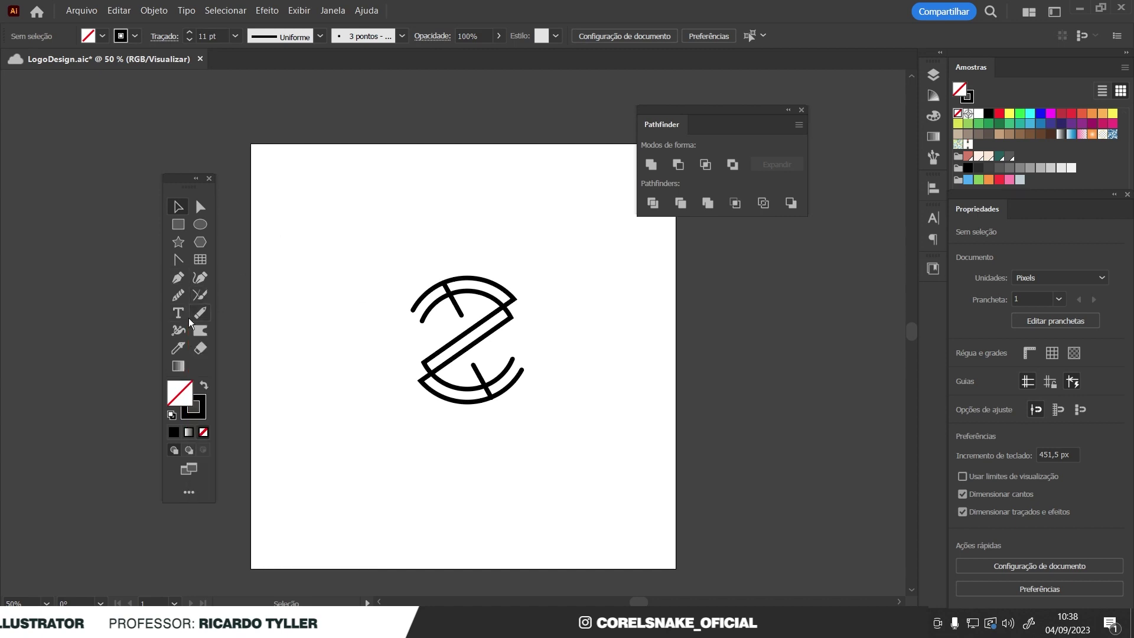
- Add a large Myriad Pro text object reading ZADINNE beneath the monogram
click(189, 318)
click(380, 475)
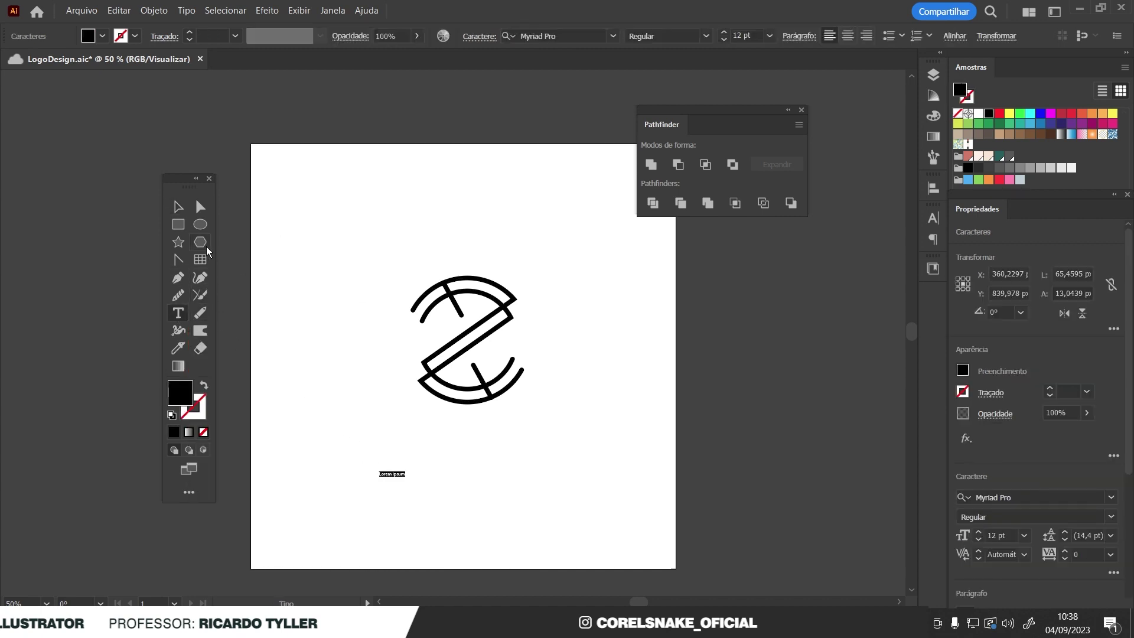
click(177, 208)
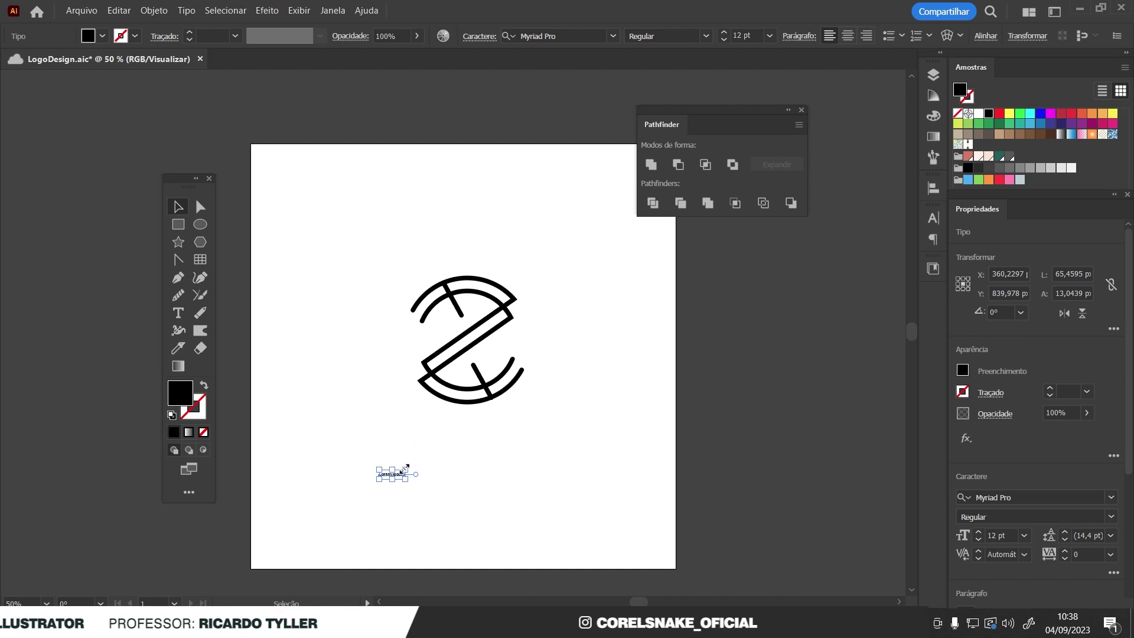
drag(405, 468, 565, 440)
triple_click(501, 463)
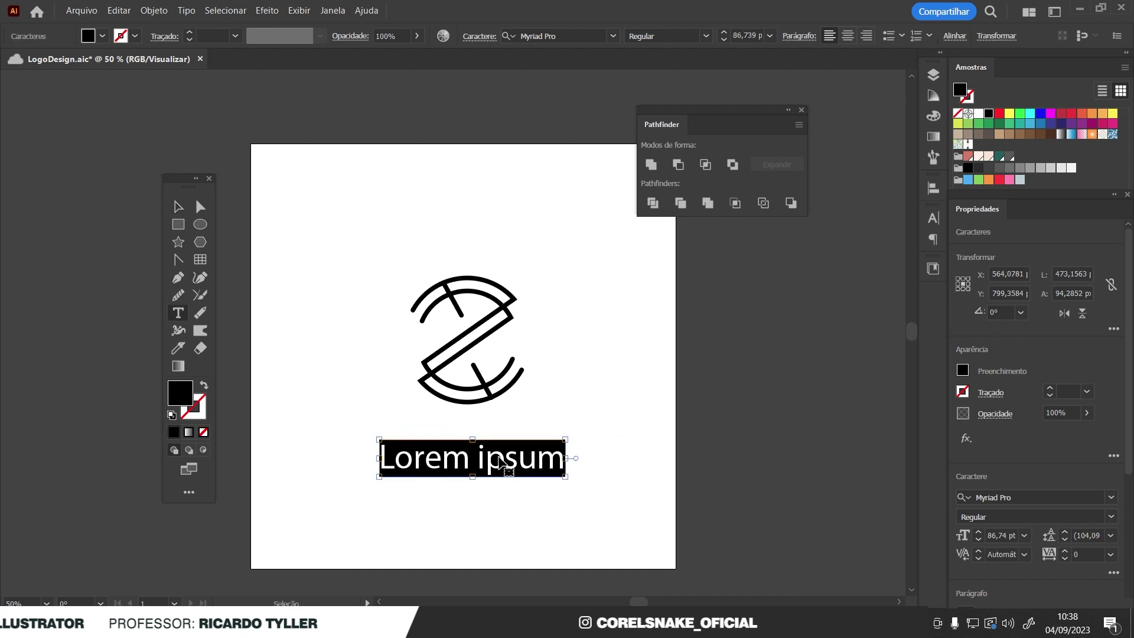
text(Z)
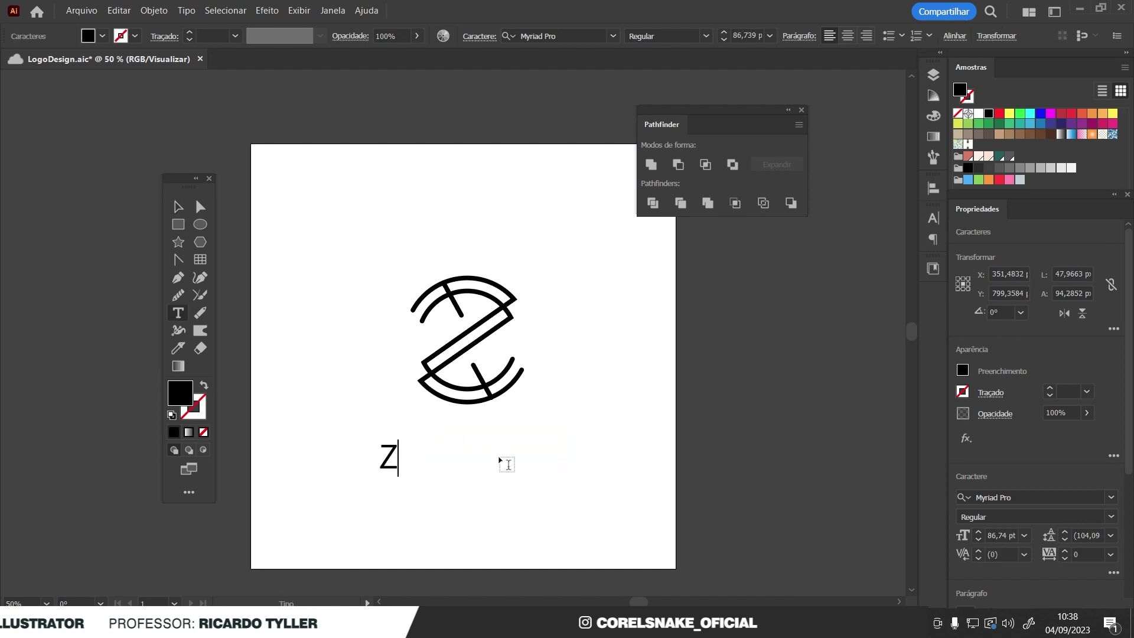
text(ADINNE)
key(Escape)
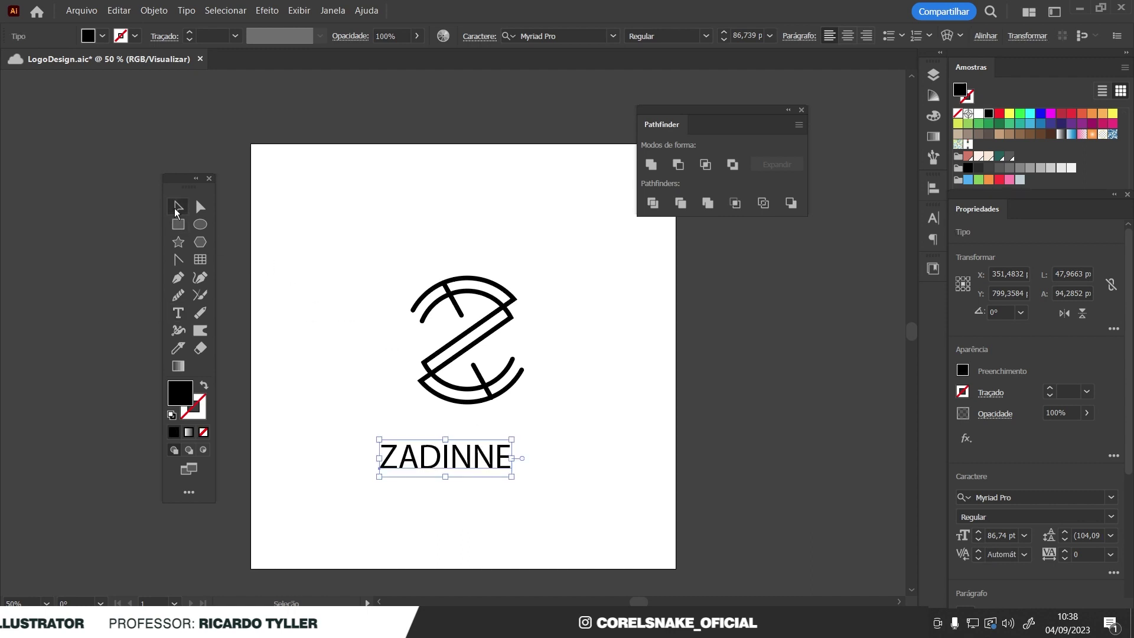
click(933, 220)
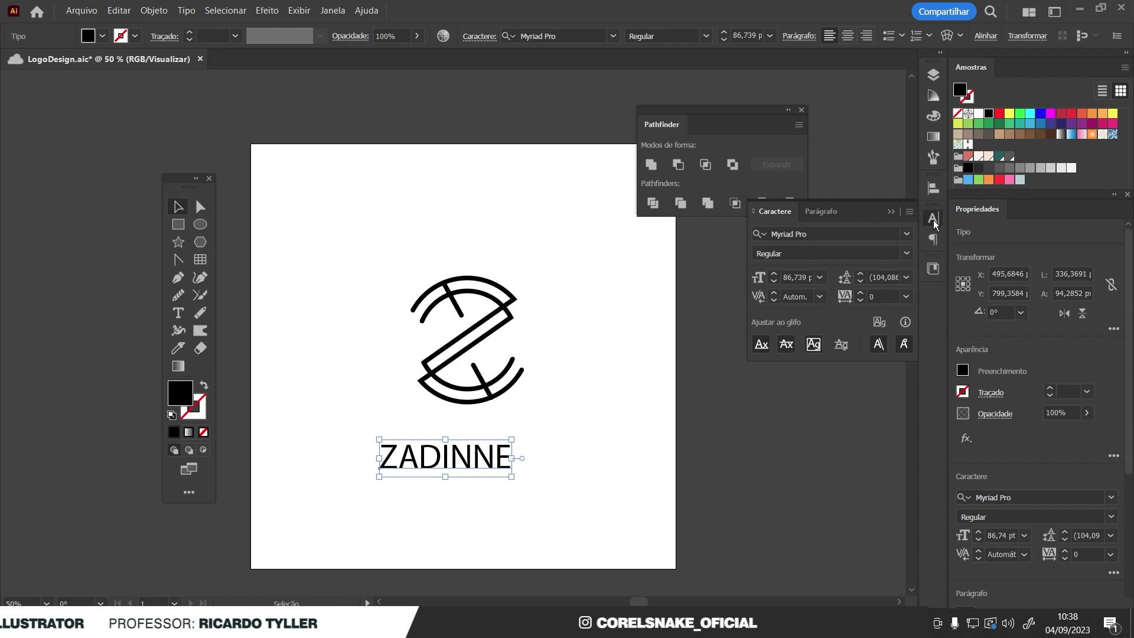
- Pick Regulator Nova Medium from the Favorites font list for ZADINNE
click(908, 236)
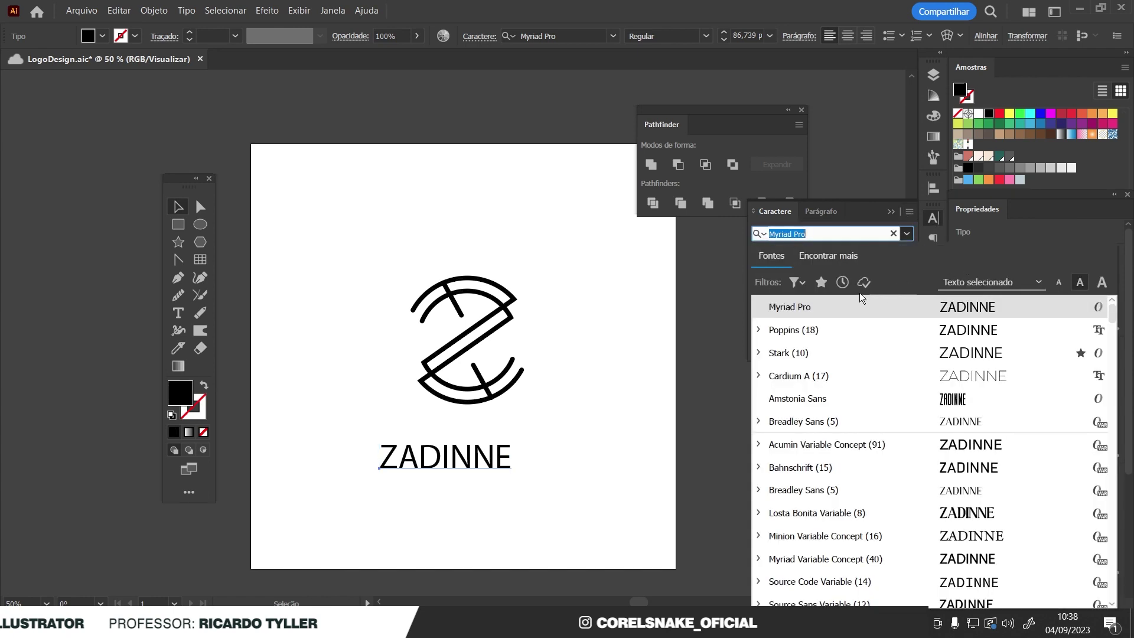
click(821, 282)
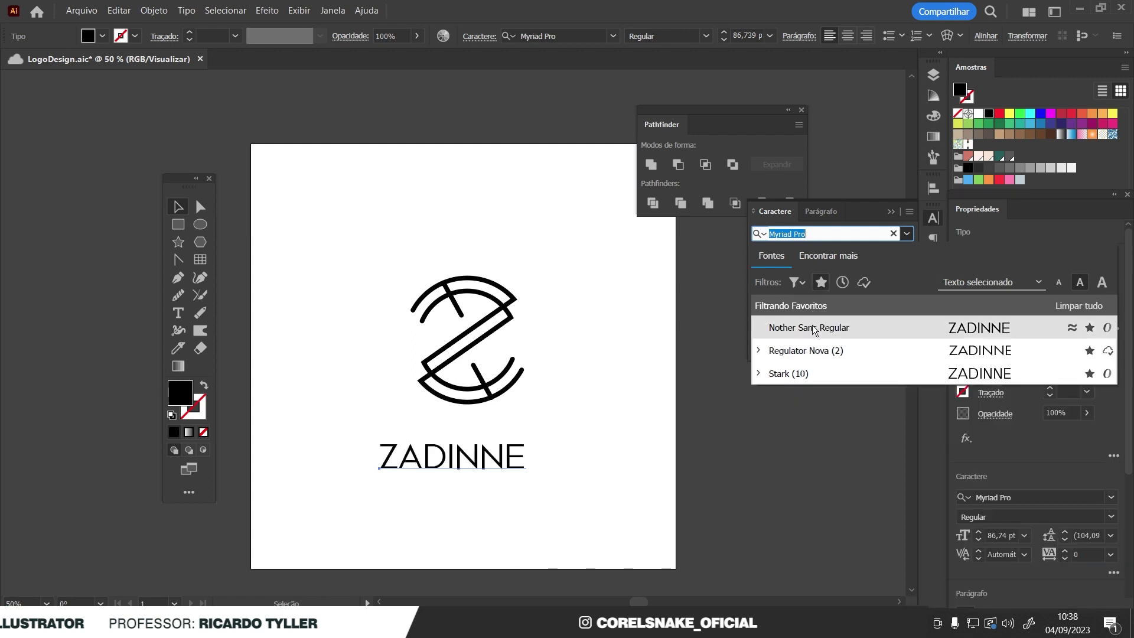
click(835, 350)
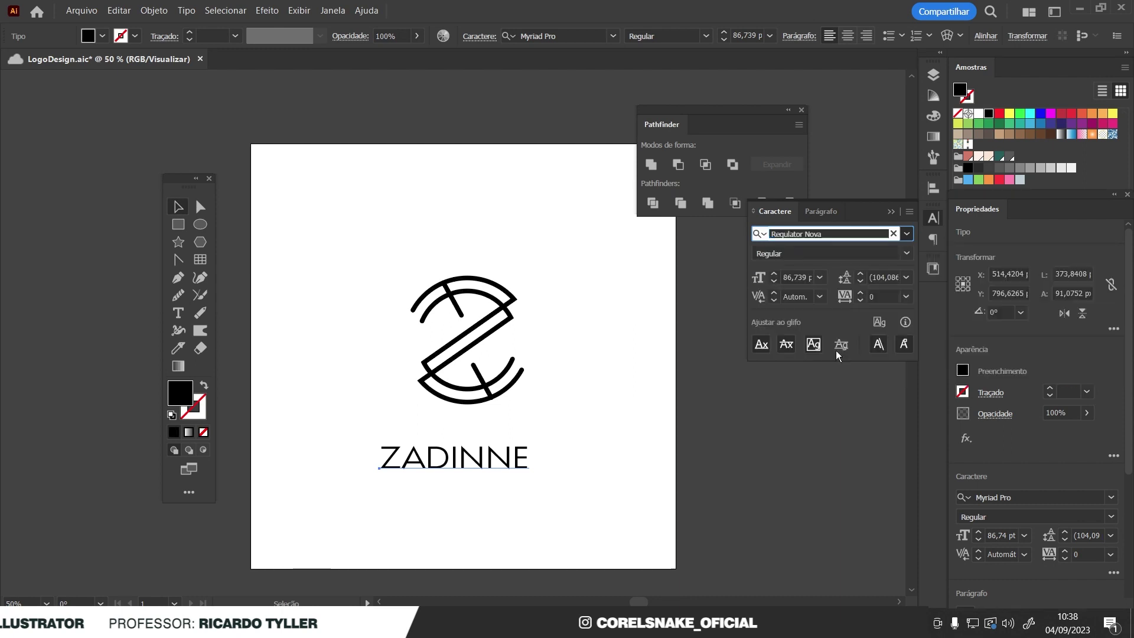
click(932, 222)
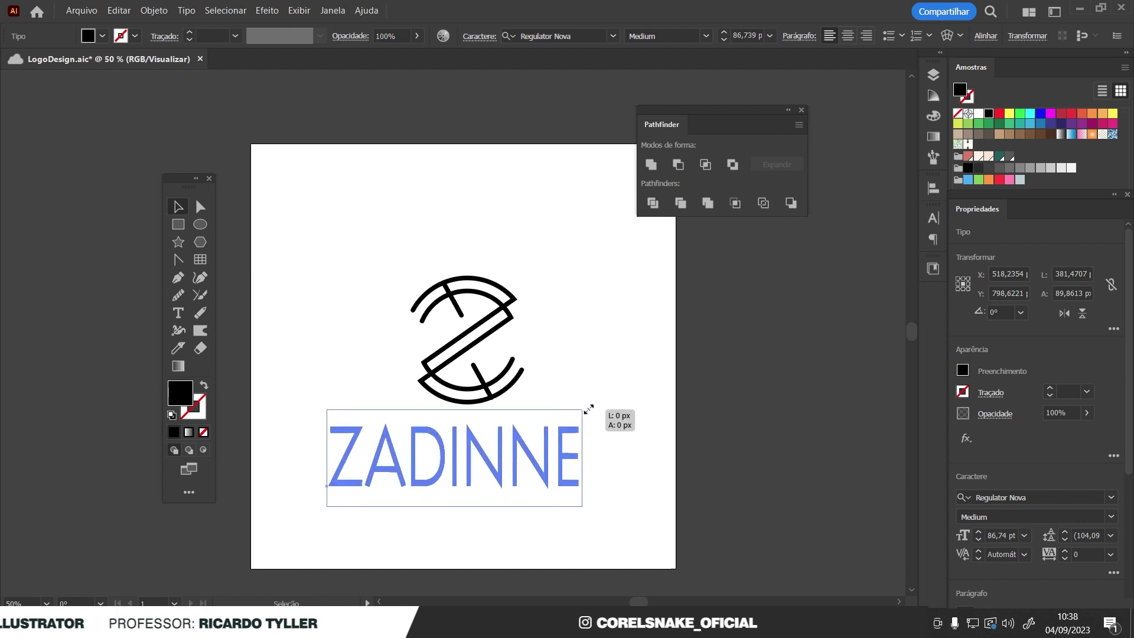
- Enlarge the ZADINNE wordmark to about 145 pt
mouse_move(529, 440)
mouse_down()
mouse_move(630, 417)
mouse_move(541, 437)
mouse_up()
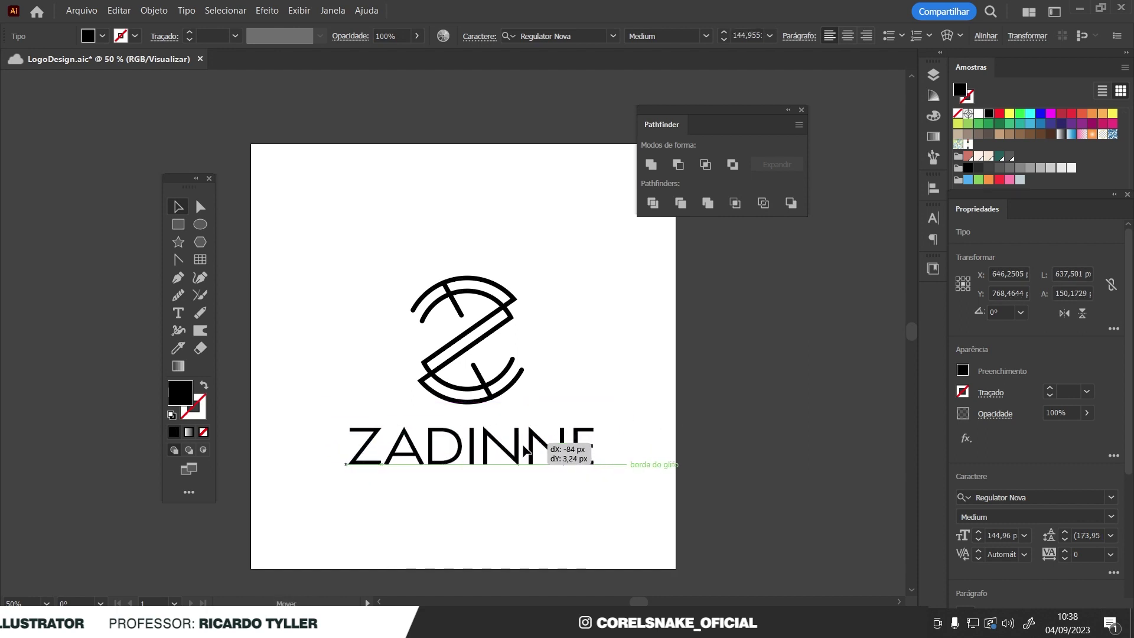
scroll(500, 386, down, 1)
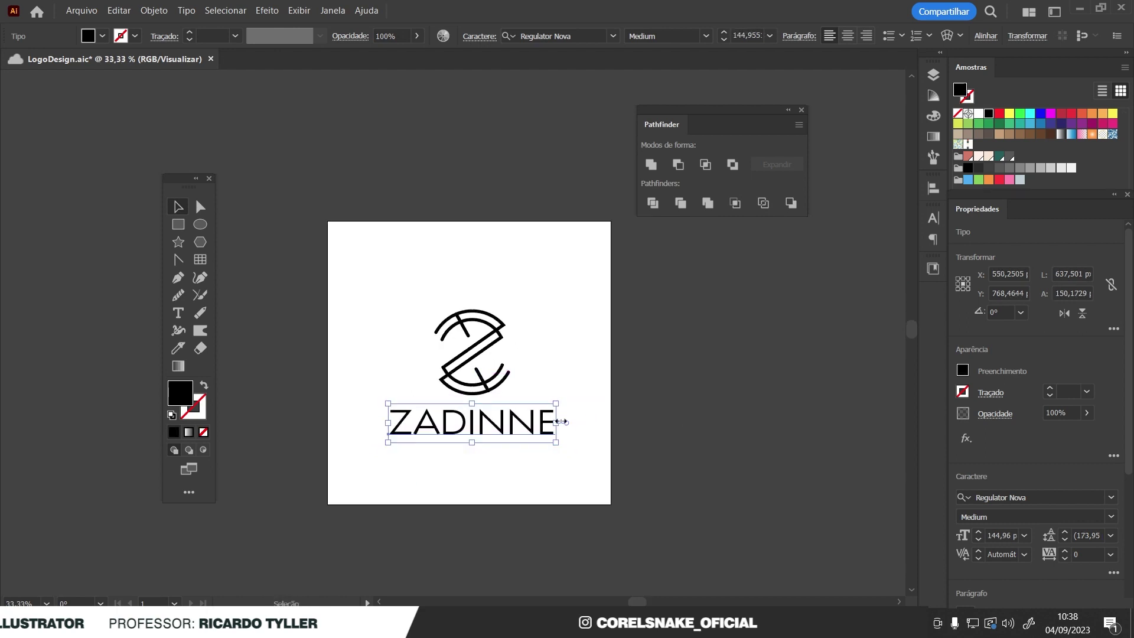
click(608, 349)
scroll(482, 357, up, 1)
- Move logo and wordmark up together and save the file
mouse_move(352, 235)
mouse_down()
mouse_move(520, 467)
mouse_move(537, 437)
mouse_up()
click(627, 405)
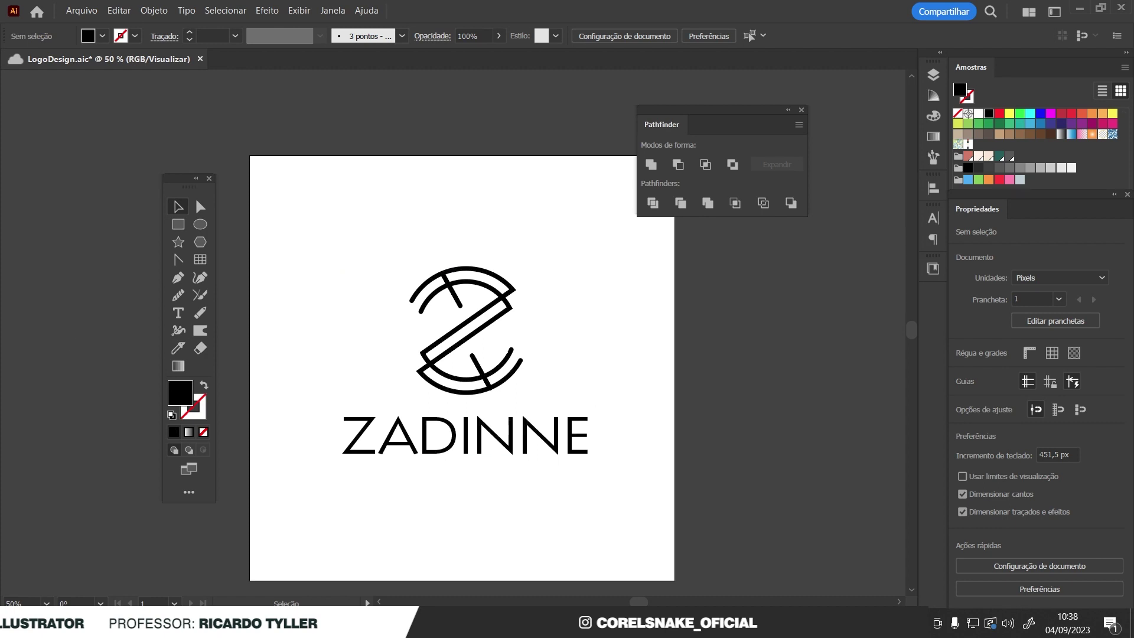
key(ctrl+s)
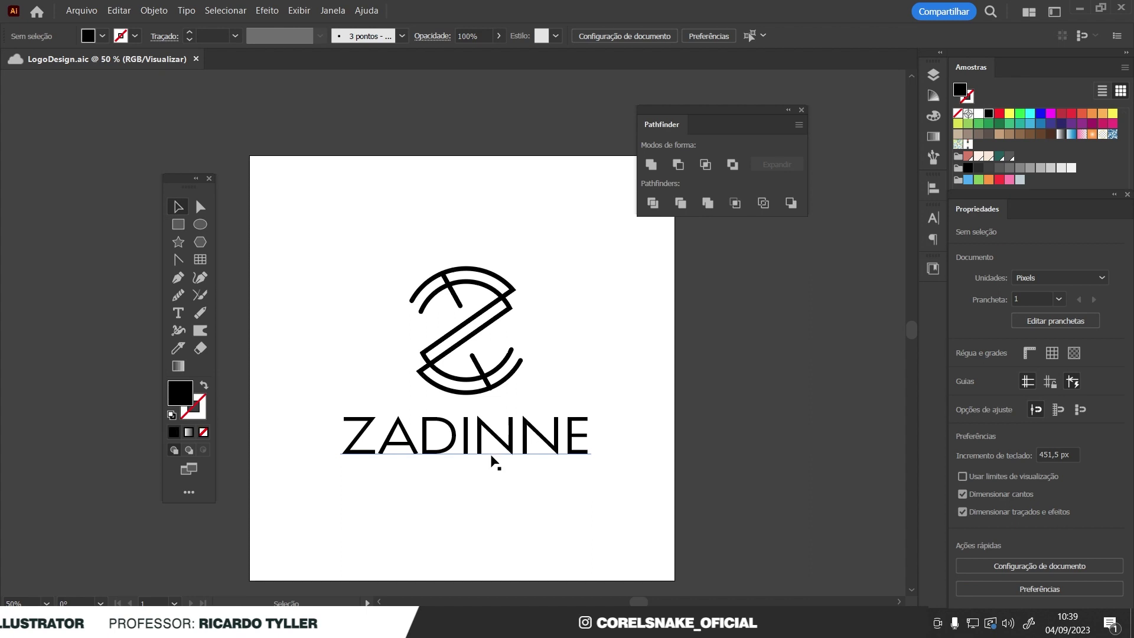
click(199, 261)
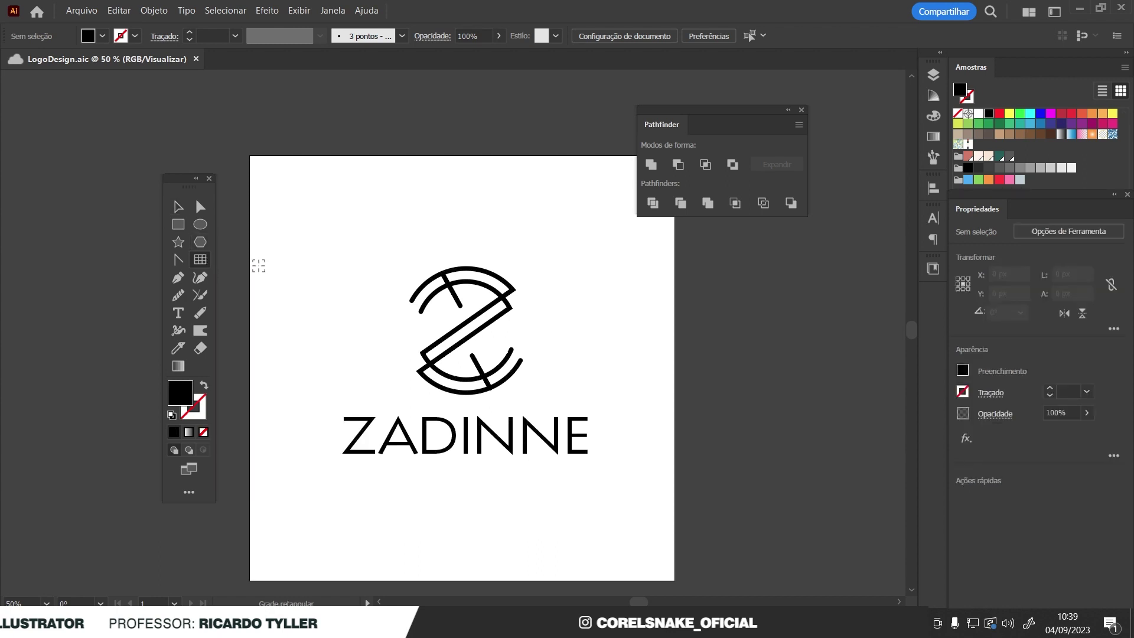
- Draw a 314 px square 4×4 rectangular grid over the monogram's right half
scroll(466, 394, up, 1)
scroll(466, 394, up, 1)
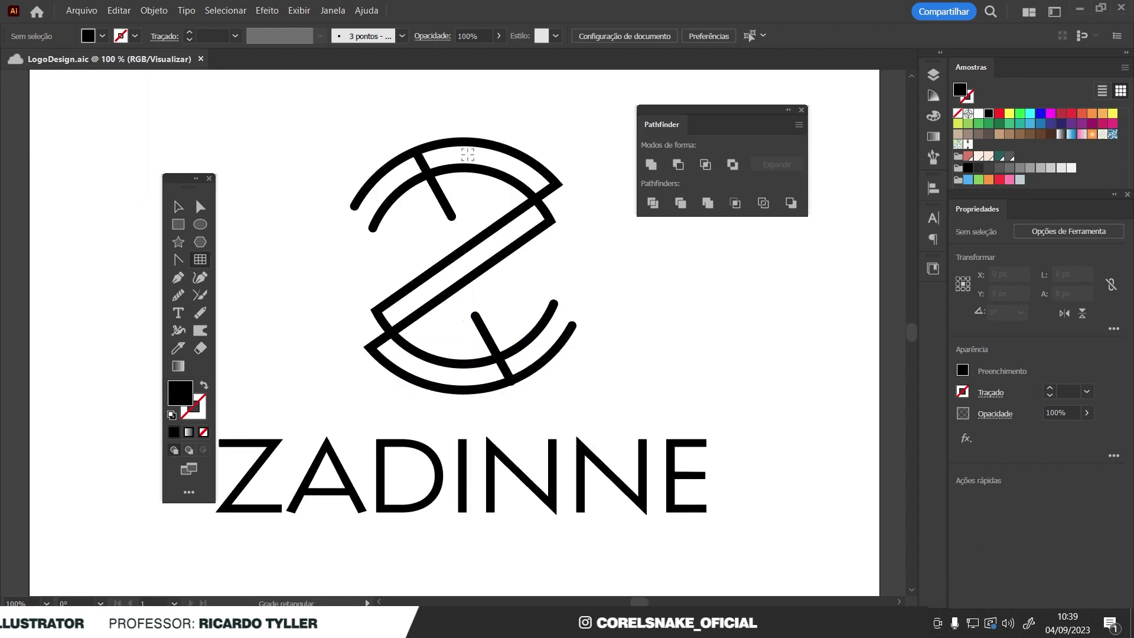
mouse_move(464, 141)
mouse_down()
mouse_move(471, 393)
mouse_move(738, 390)
mouse_up()
key(Down)
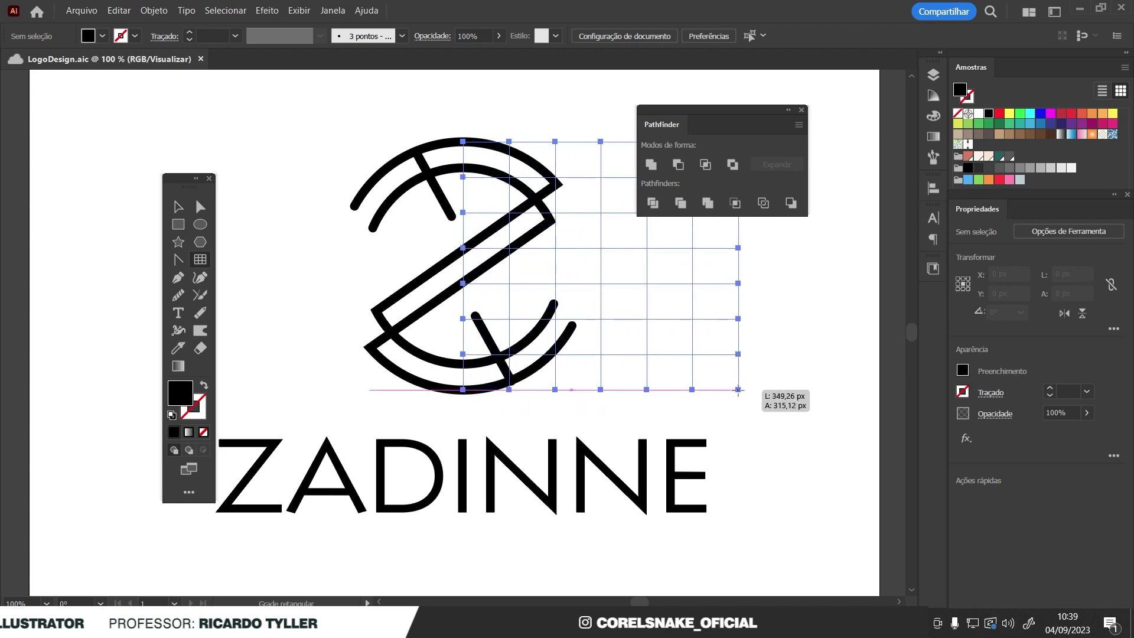
key(Down)
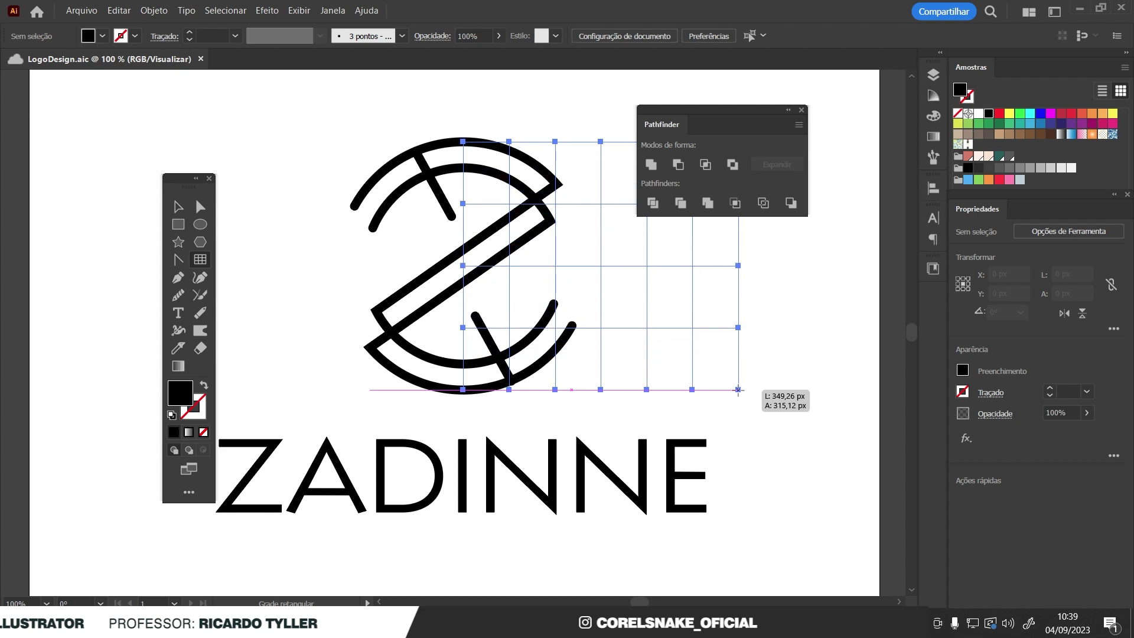
key(Left)
key(Left)
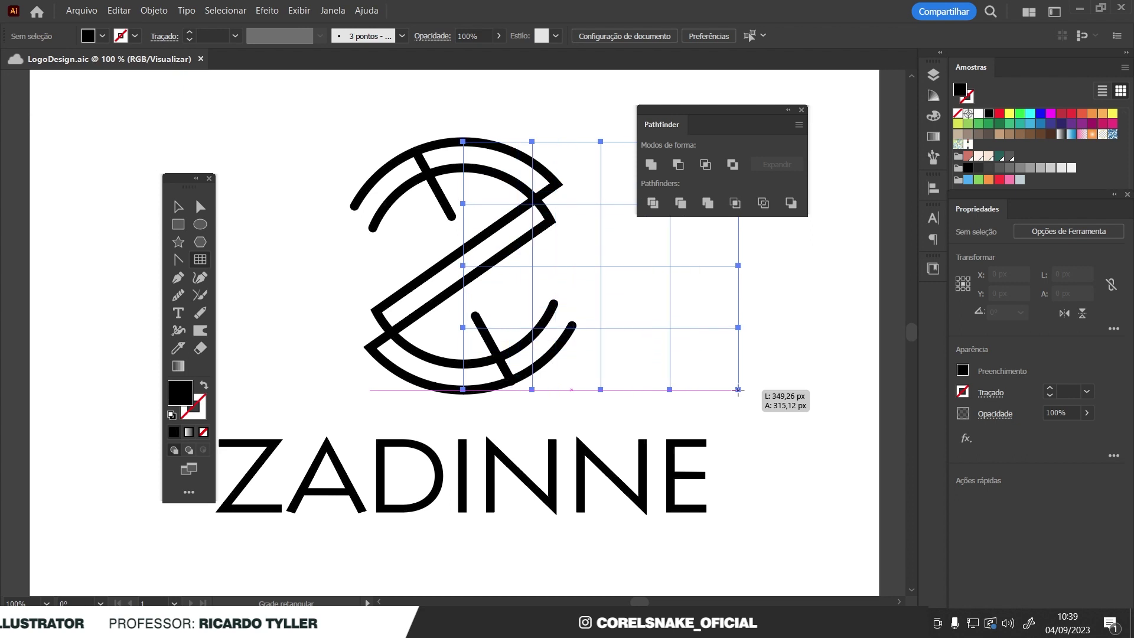
drag(737, 389, 711, 349)
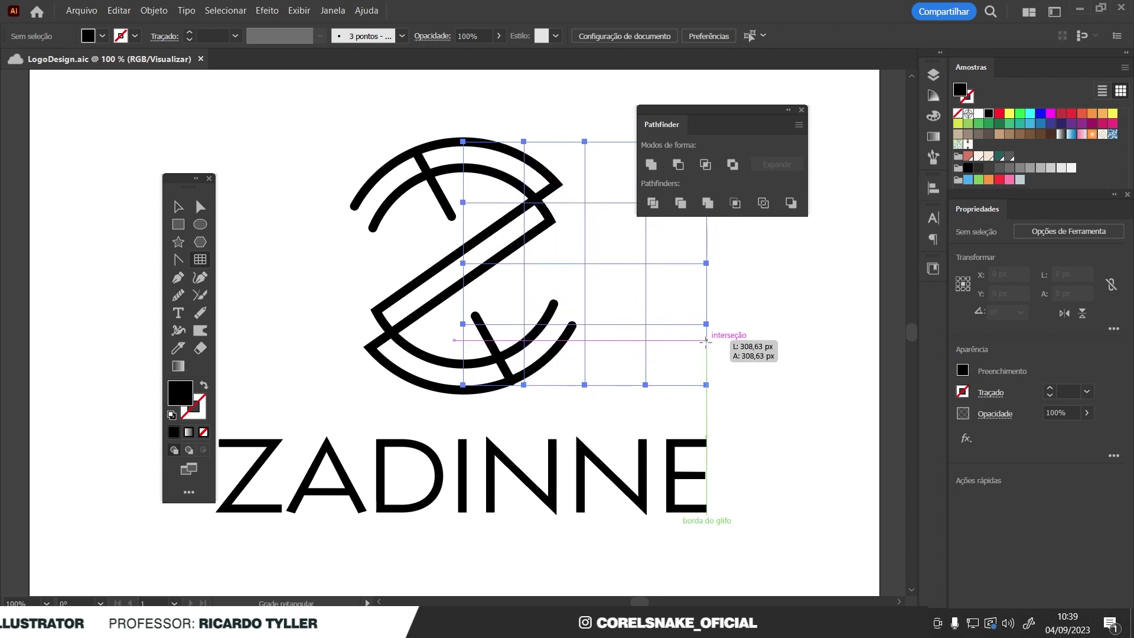
drag(711, 349, 710, 349)
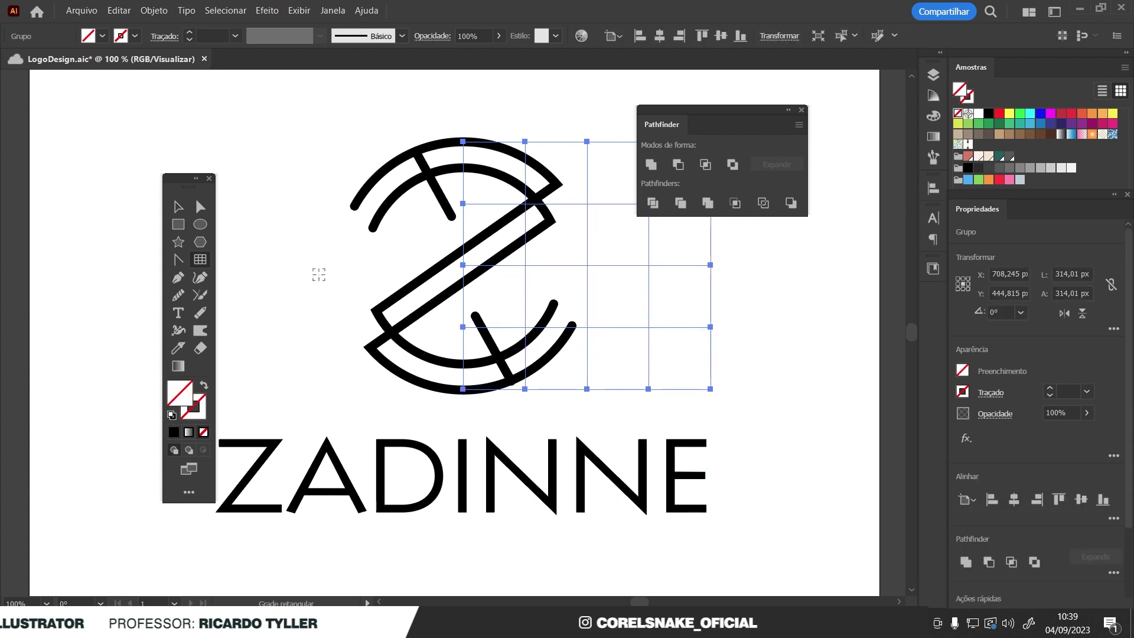
click(178, 206)
- Give the grid a black outline and place it right of the monogram
click(200, 412)
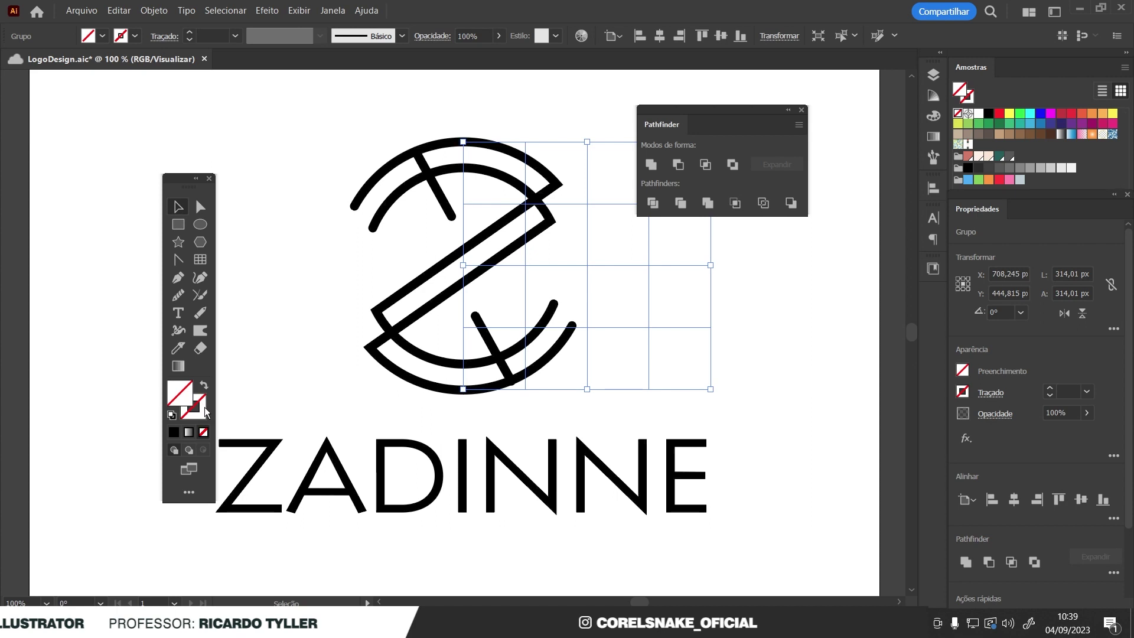
click(988, 112)
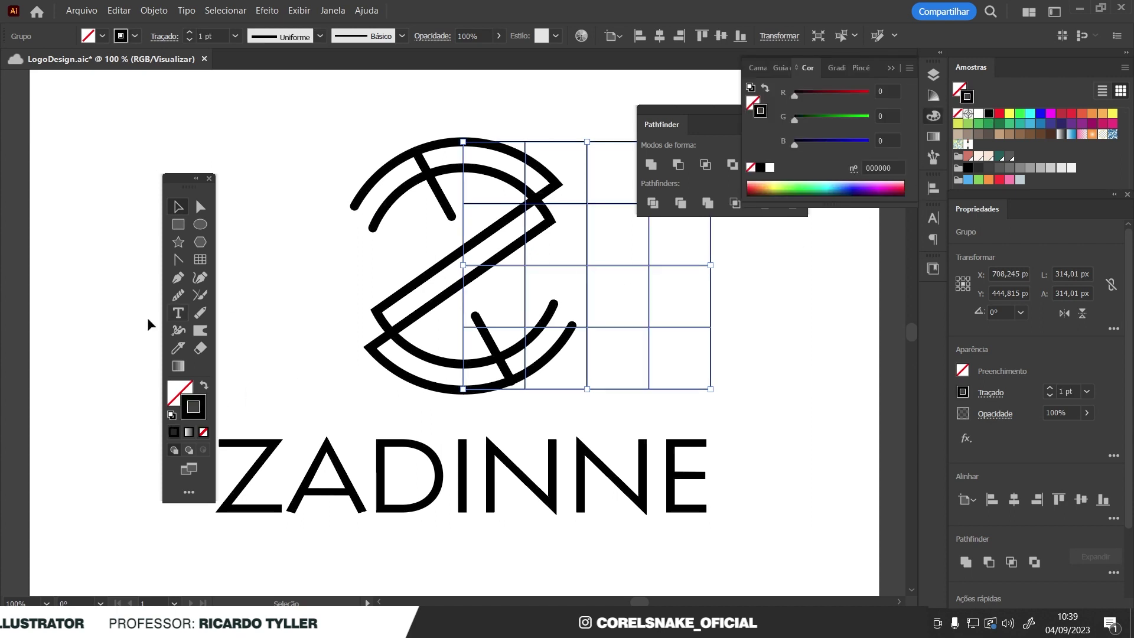
scroll(228, 299, down, 3)
scroll(329, 299, up, 2)
drag(392, 293, 485, 296)
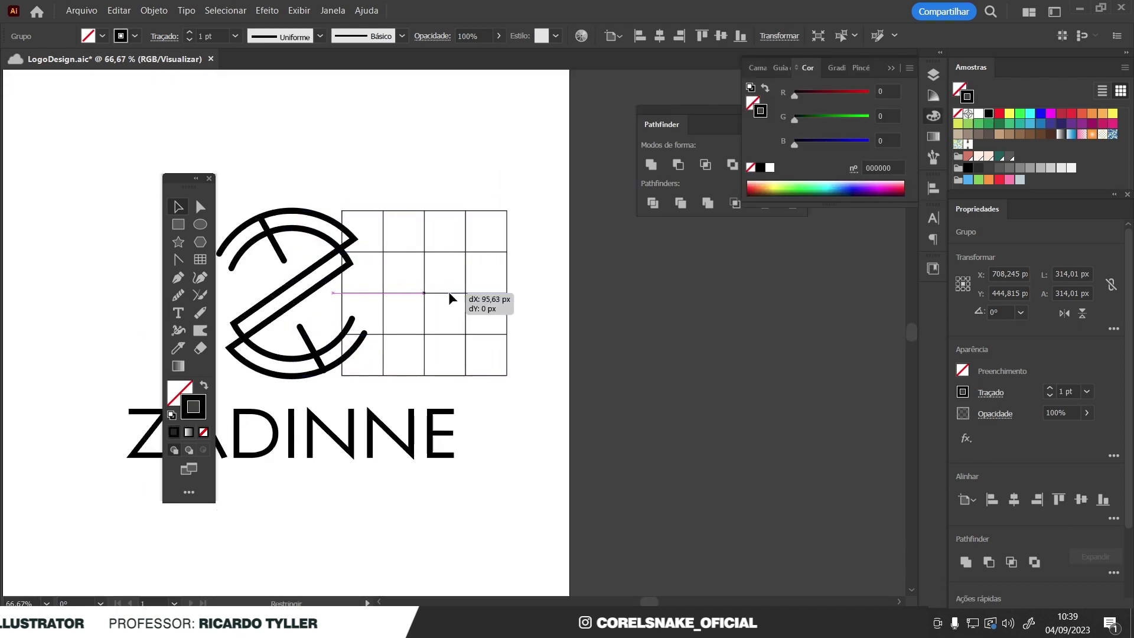
key(a)
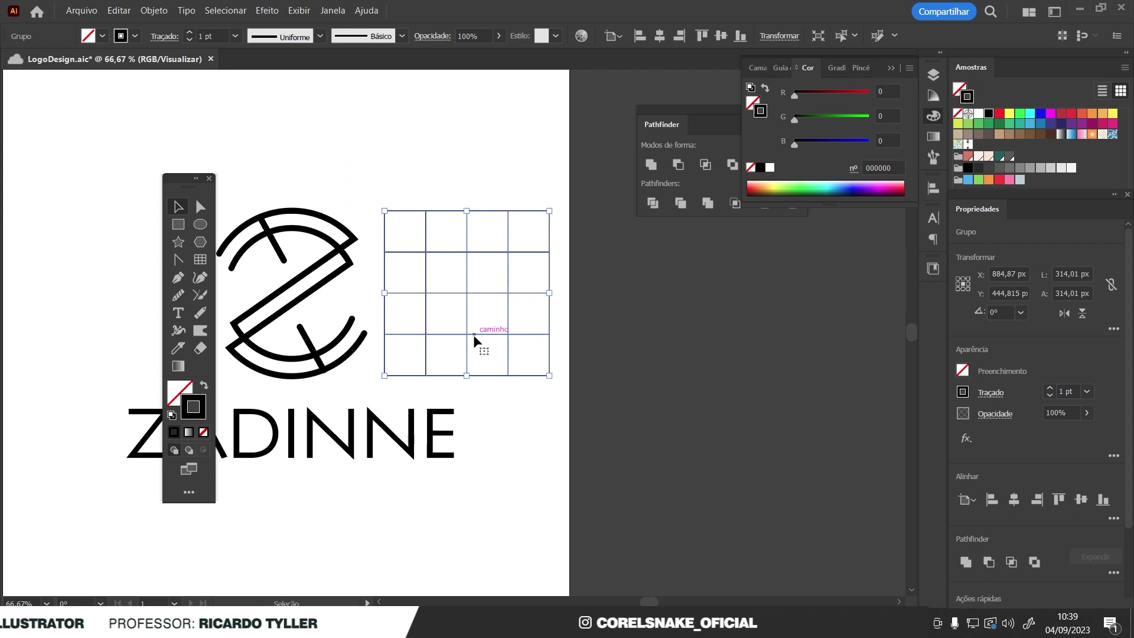
drag(476, 337, 520, 344)
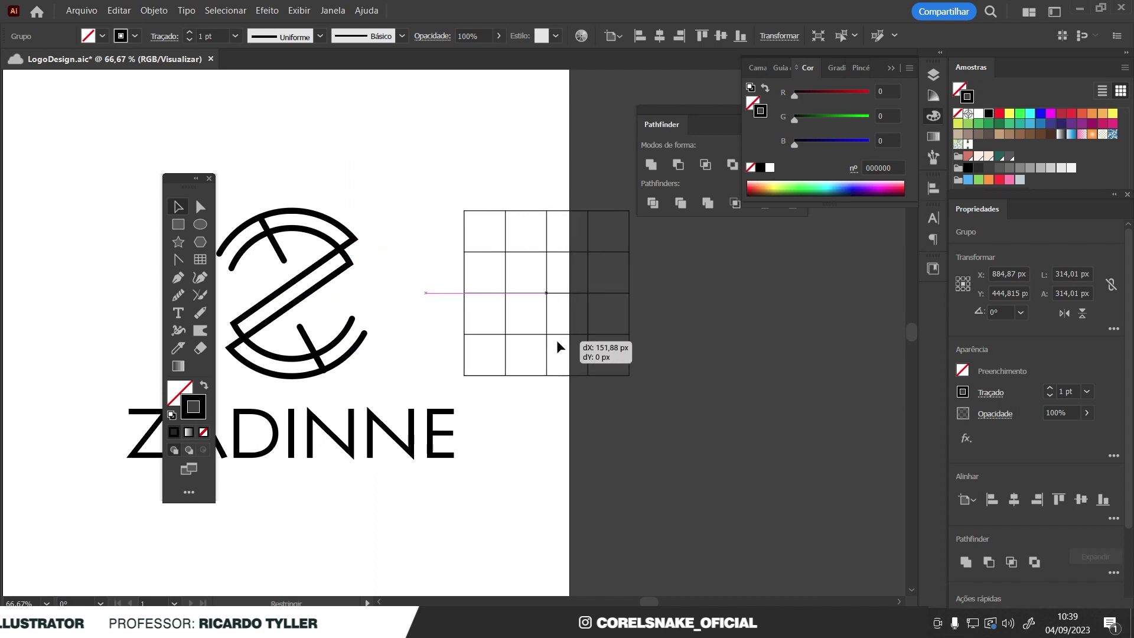
drag(520, 344, 564, 345)
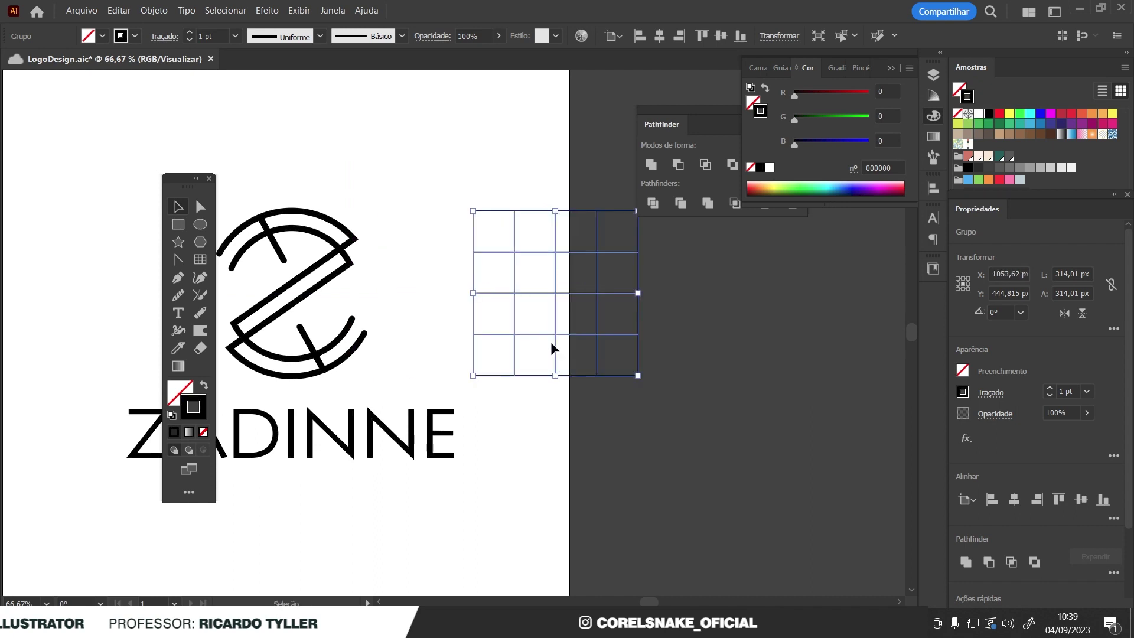
- Alt-drag a copy of the grid straight below and nudge it up slightly
drag(558, 238, 570, 402)
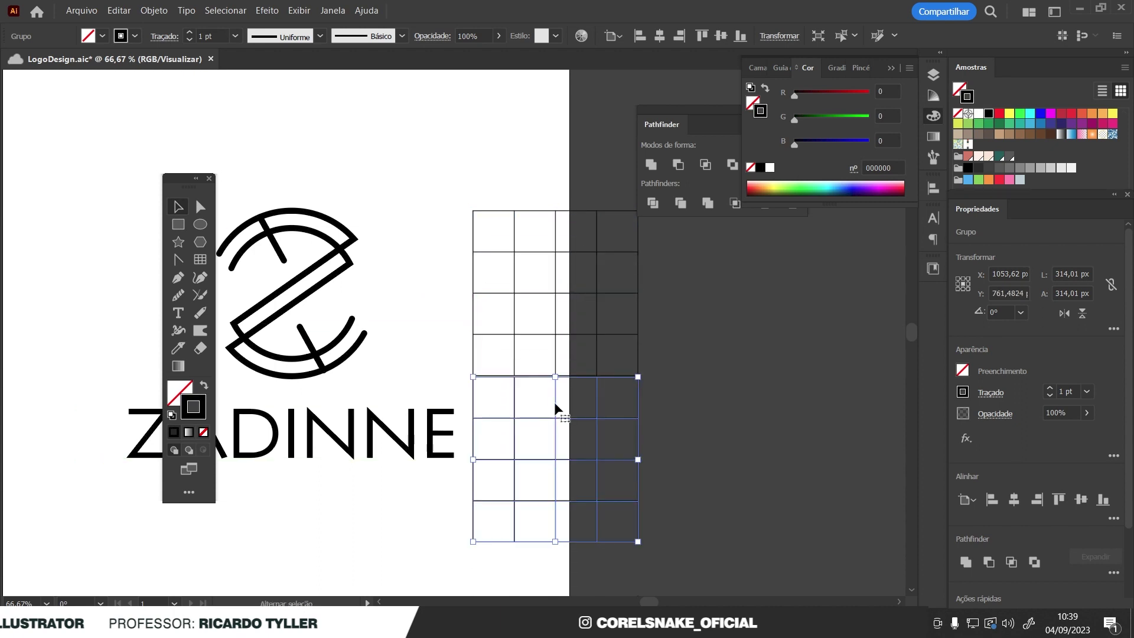
scroll(499, 410, up, 6)
drag(450, 391, 447, 385)
scroll(525, 342, down, 6)
scroll(523, 382, up, 1)
key(a)
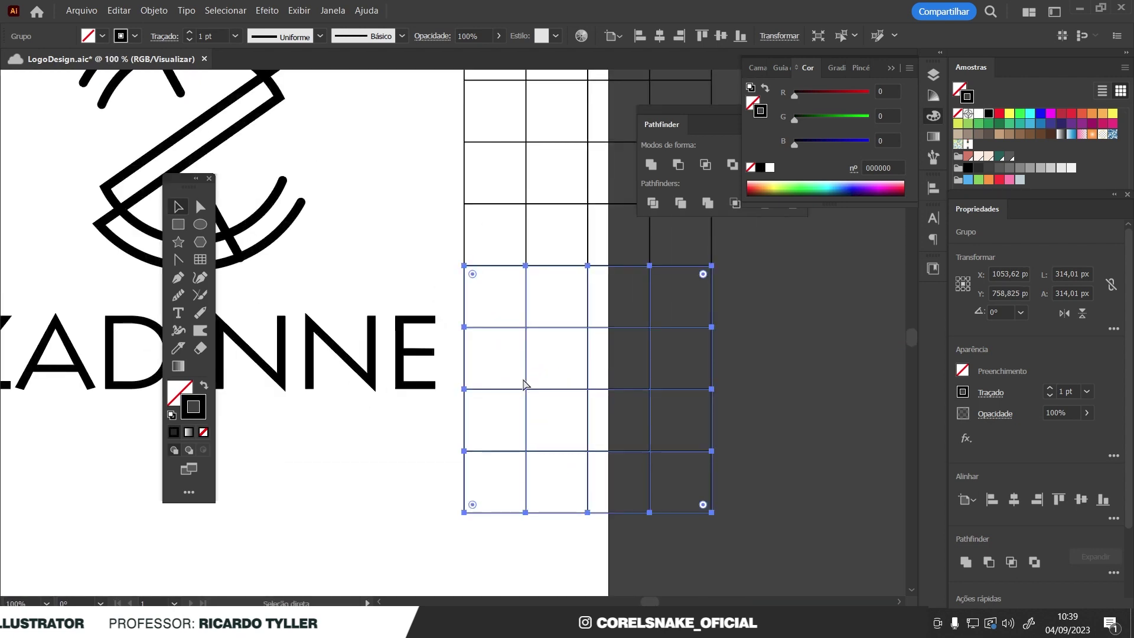
key(v)
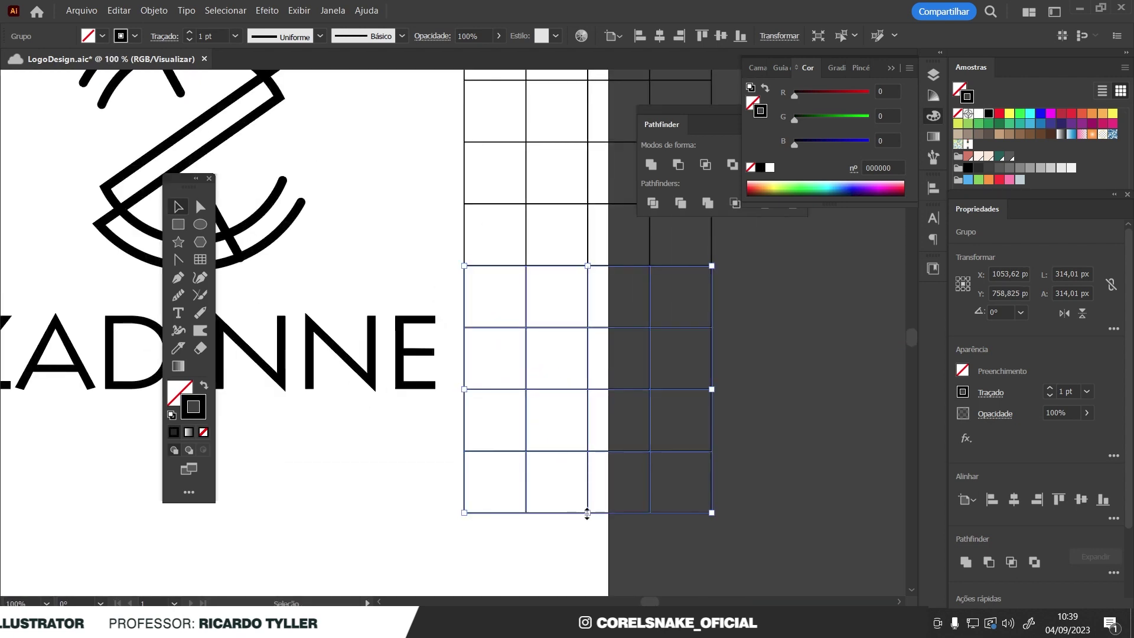
- Squash the copy into a 314 × 78.5 px band and duplicate it 157 px lower
drag(587, 513, 591, 390)
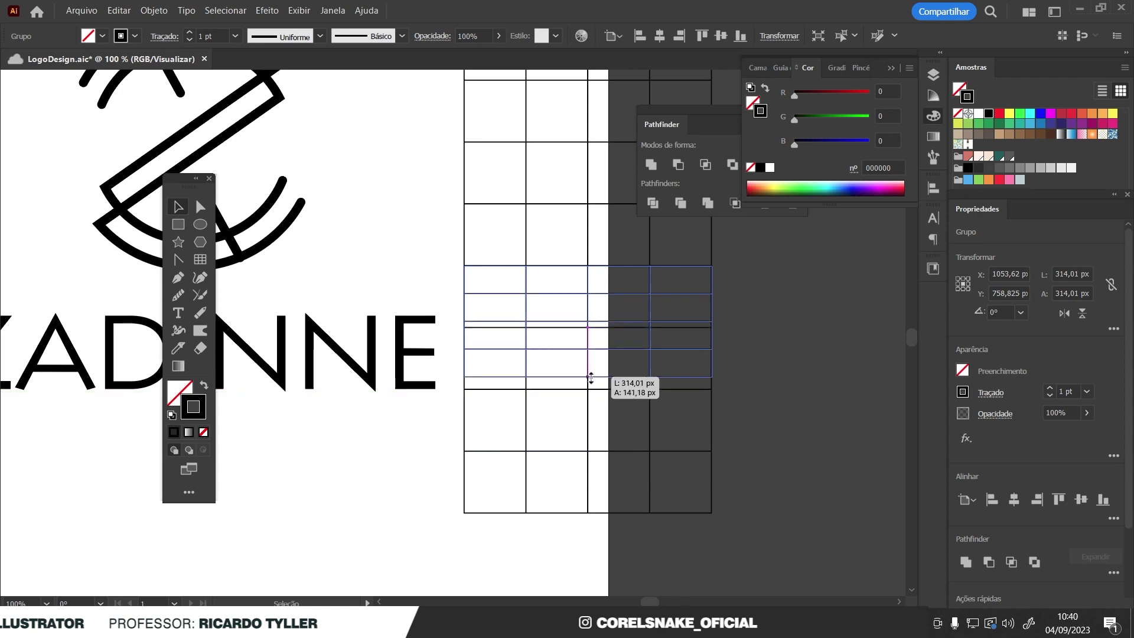
drag(591, 389, 587, 327)
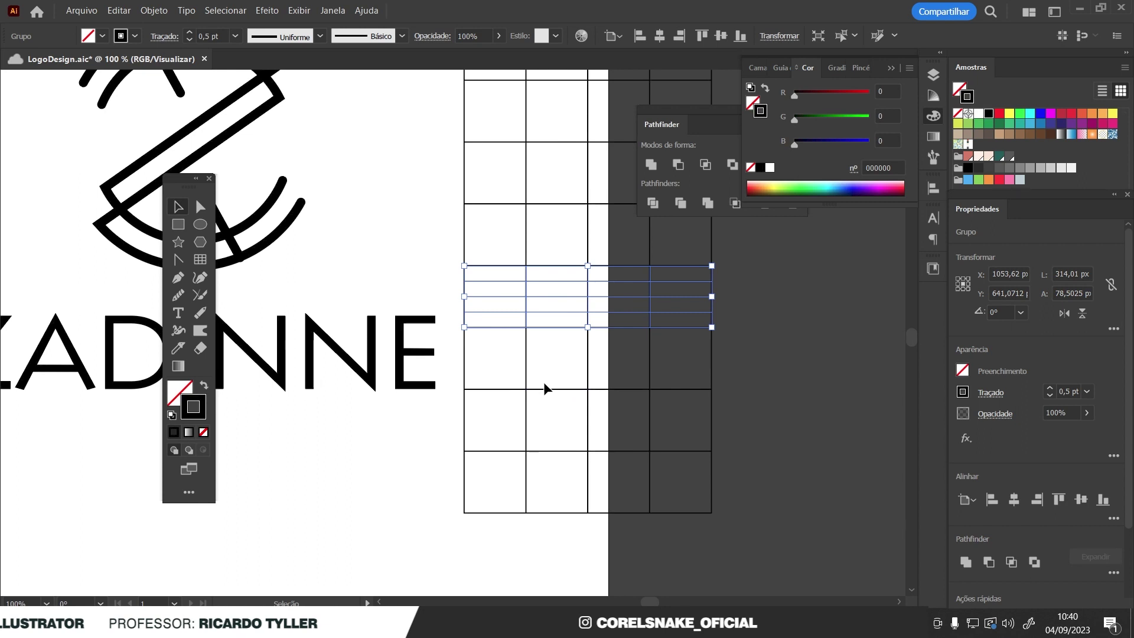
drag(548, 267, 541, 393)
scroll(777, 384, down, 2)
scroll(577, 387, up, 2)
- Shift the whole grid stack left to the artboard's right edge
click(464, 407)
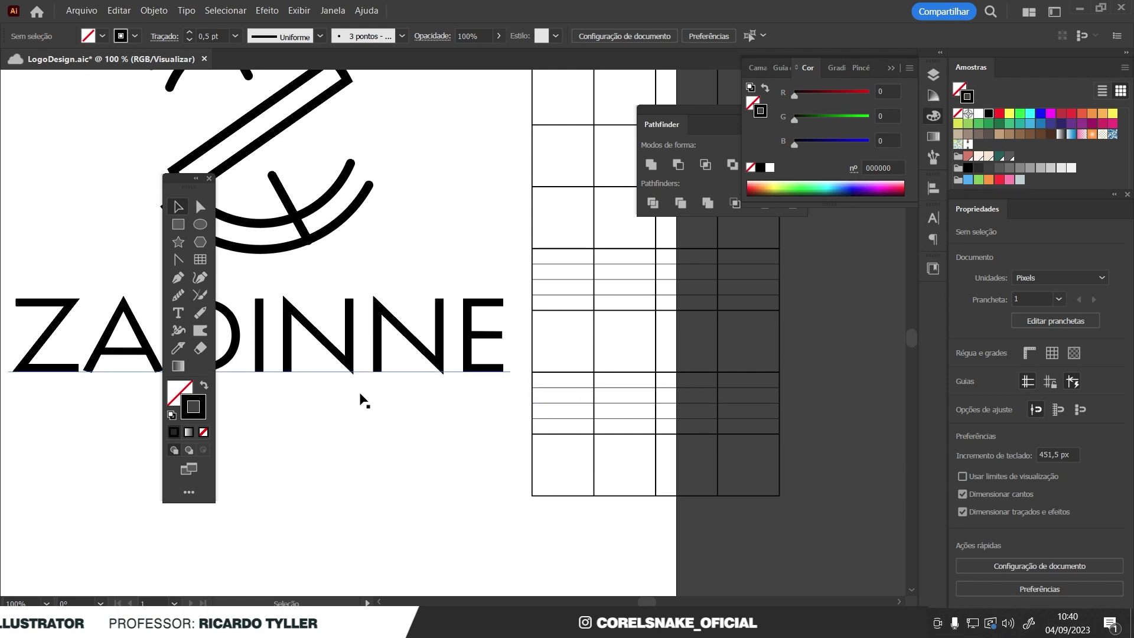
scroll(478, 418, down, 1)
drag(501, 116, 597, 545)
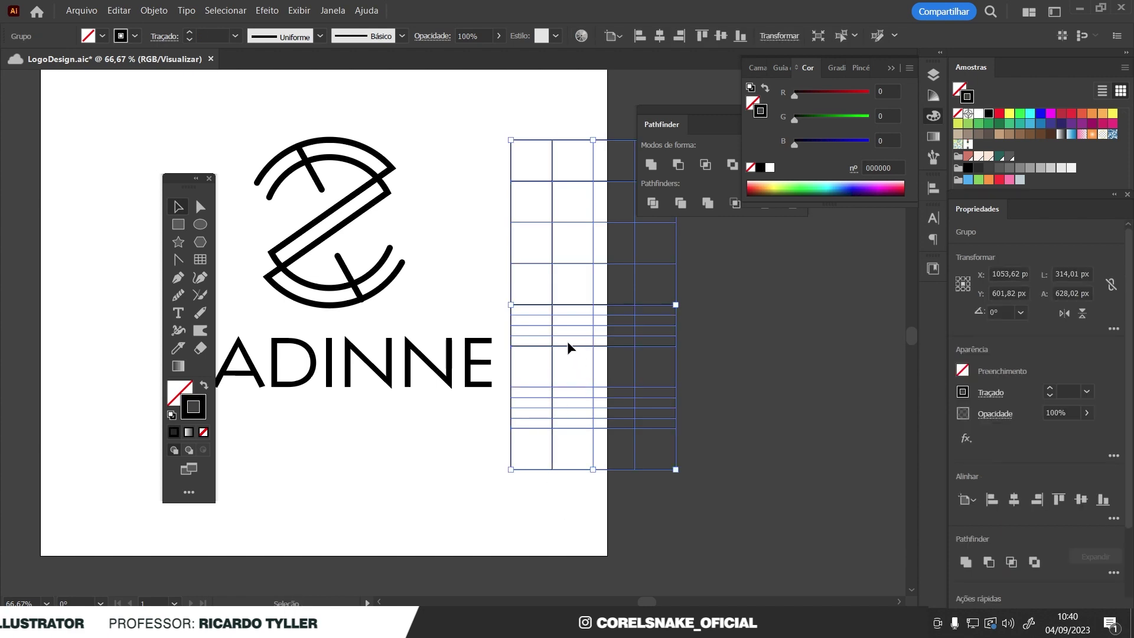
drag(567, 347, 505, 345)
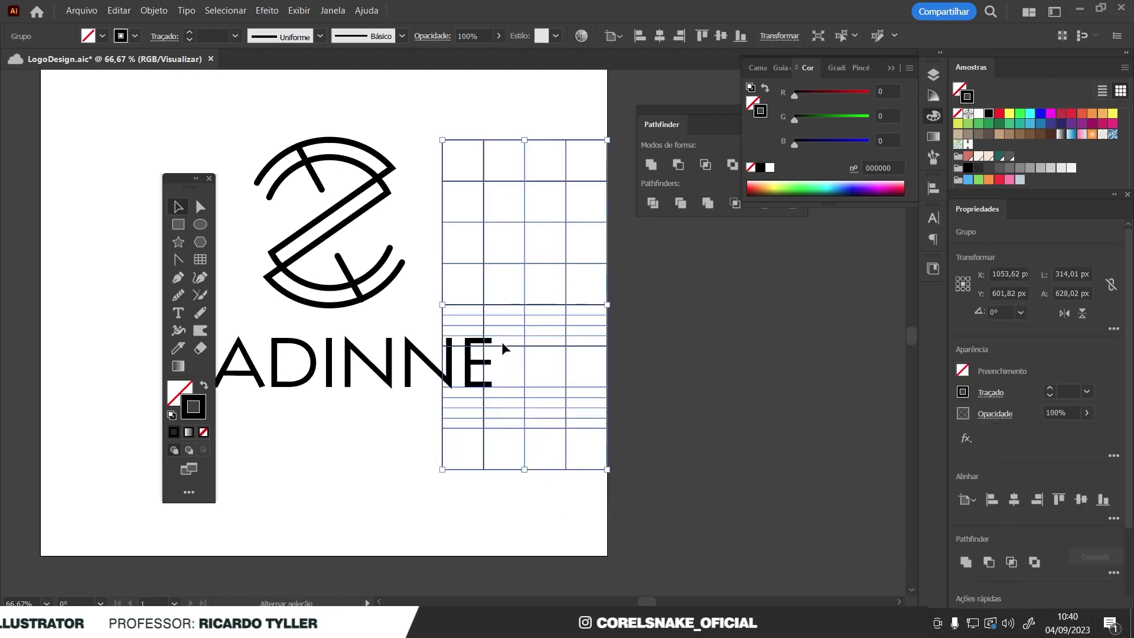
scroll(438, 400, down, 3)
scroll(508, 413, up, 5)
click(509, 309)
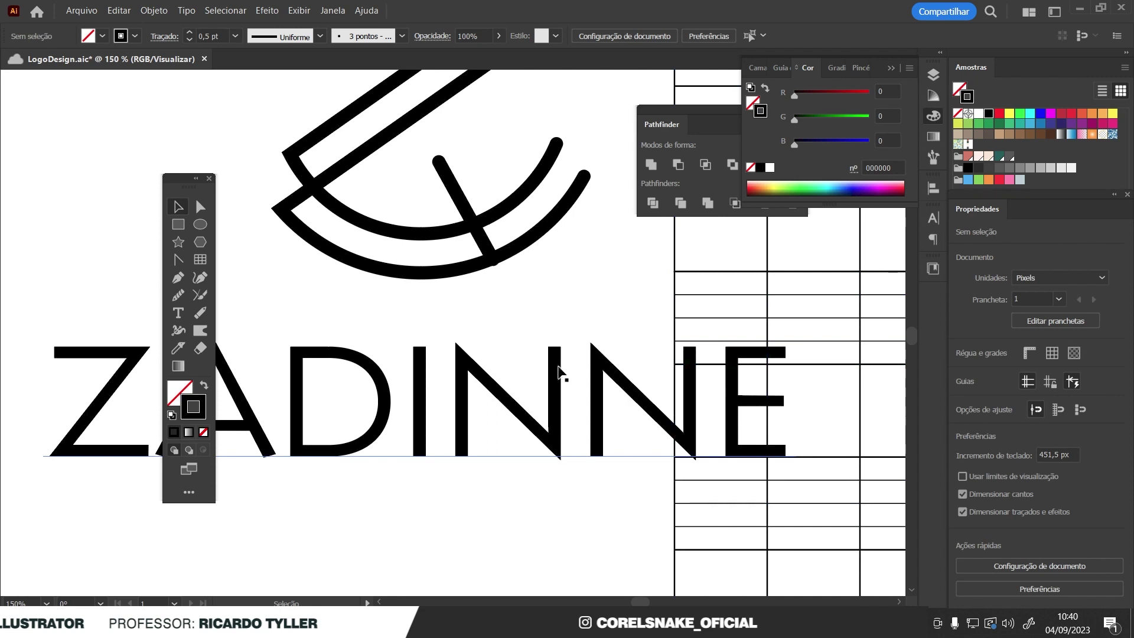
- Lower the ZADINNE wordmark slightly and enlarge it to about 155 pt
drag(556, 371, 526, 434)
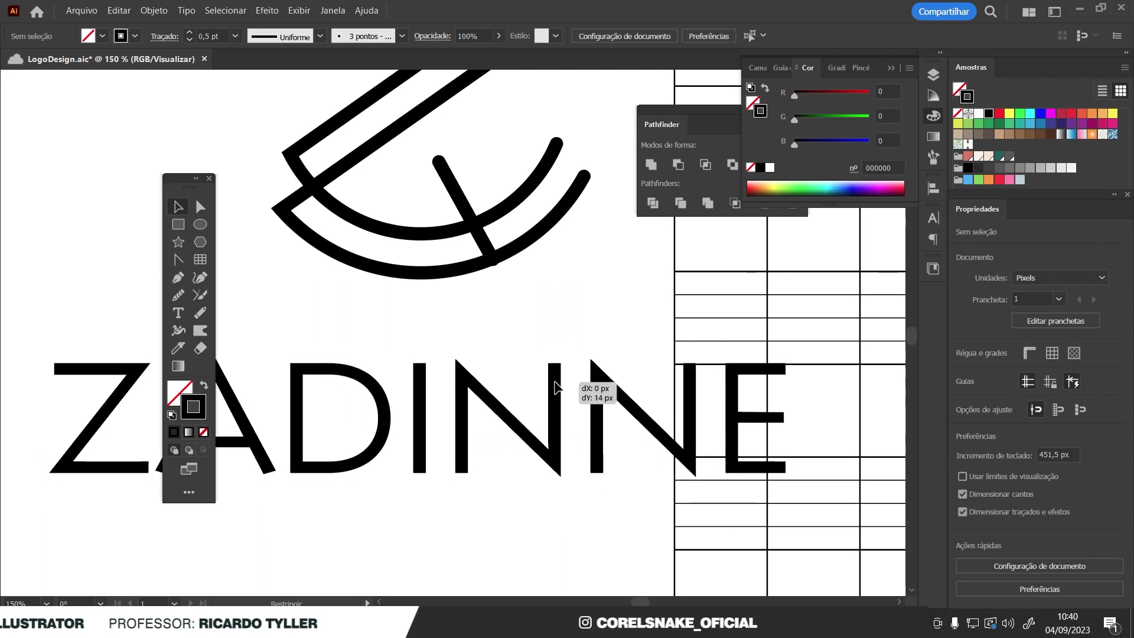
scroll(525, 434, down, 4)
scroll(613, 453, up, 4)
drag(529, 434, 564, 441)
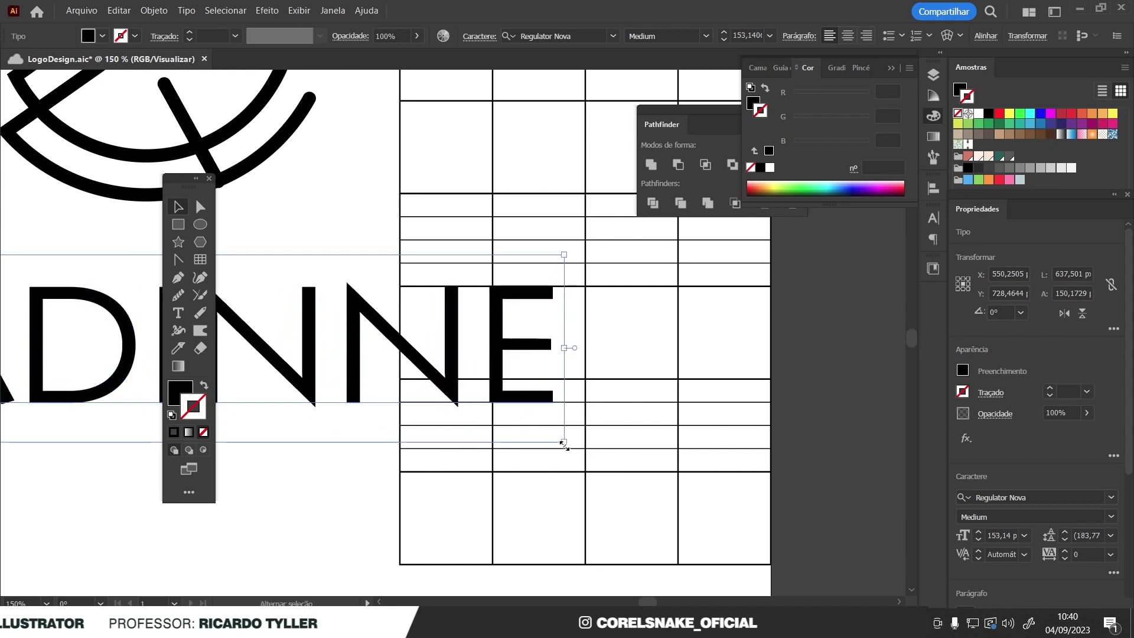
drag(564, 255, 577, 250)
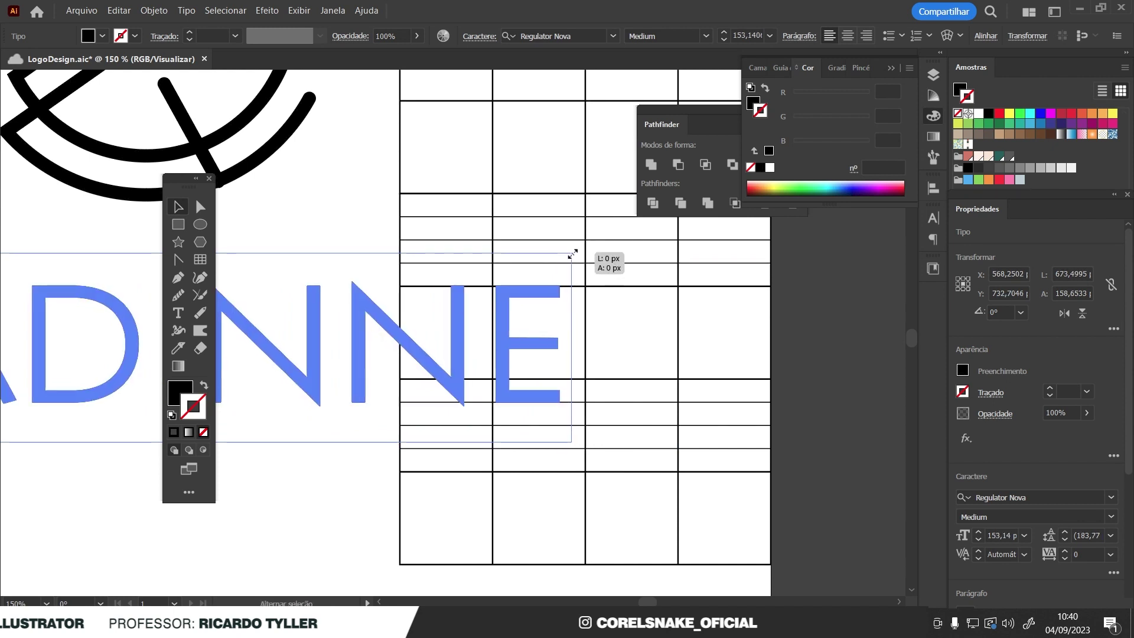
scroll(531, 383, down, 4)
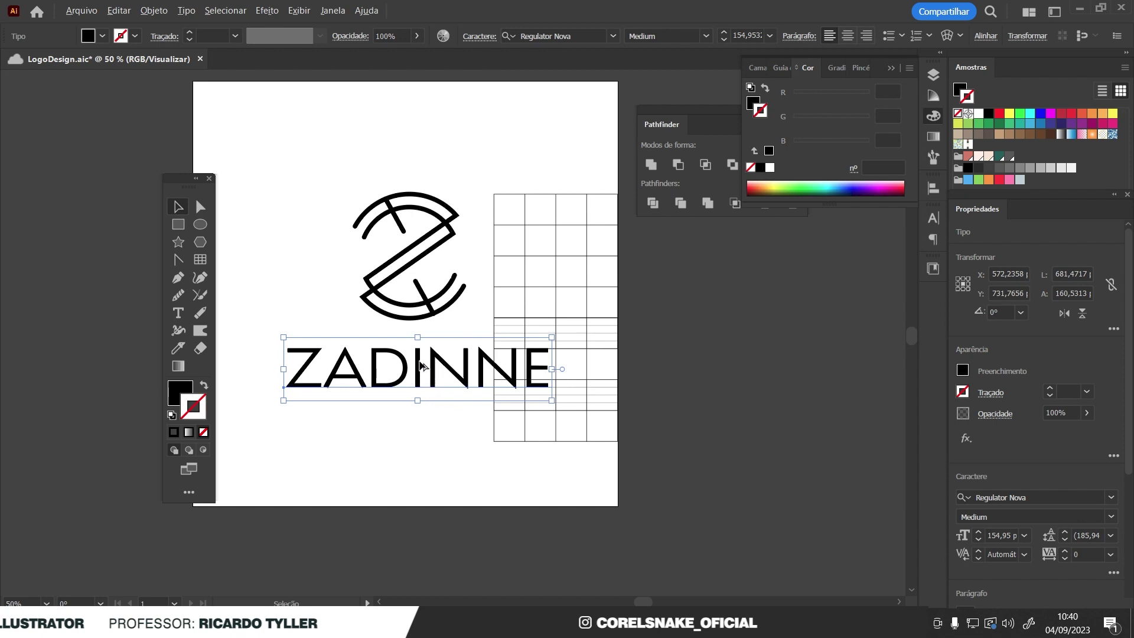
- Duplicate ZADINNE below, shrink the copy, and retype it as LOGO MONOGRAMA
drag(420, 366, 421, 439)
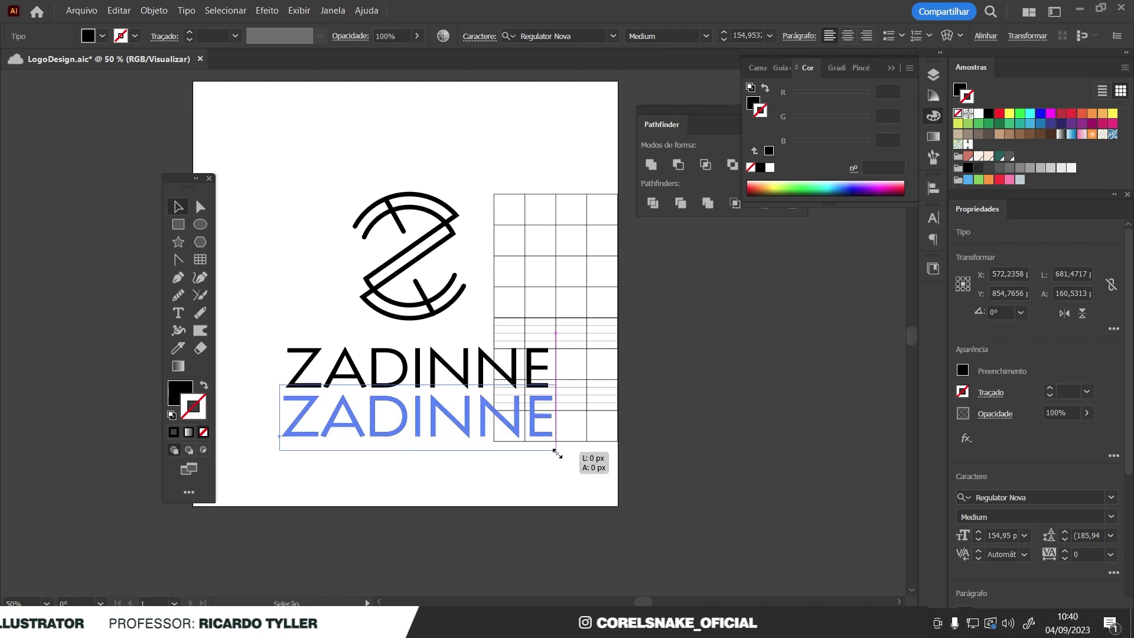
drag(556, 454, 464, 431)
double_click(440, 416)
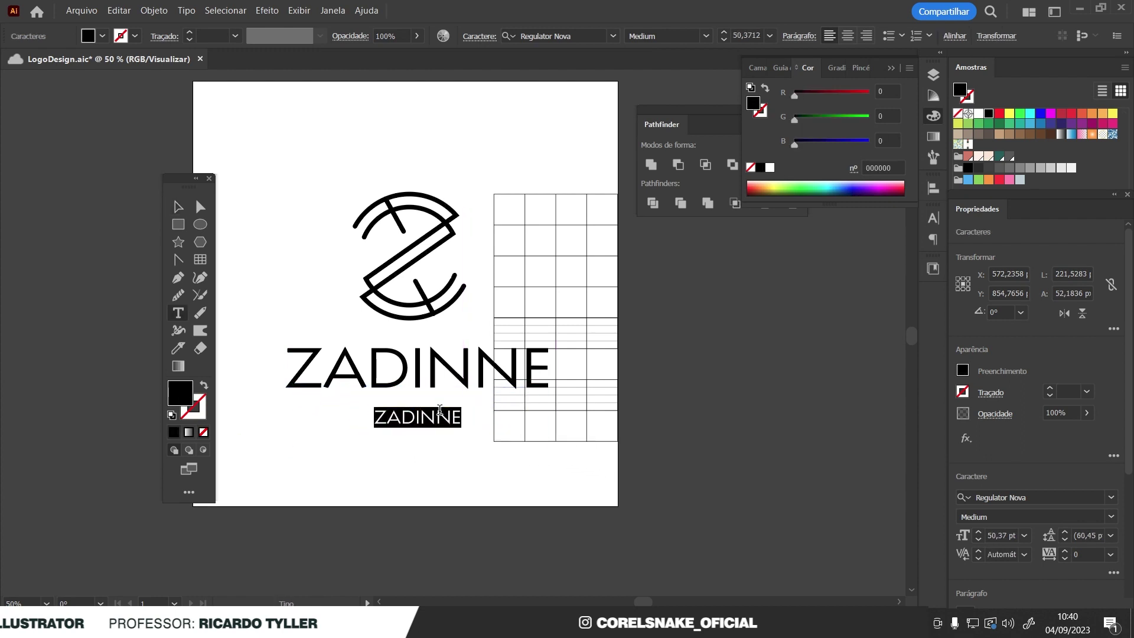
text(LOGO)
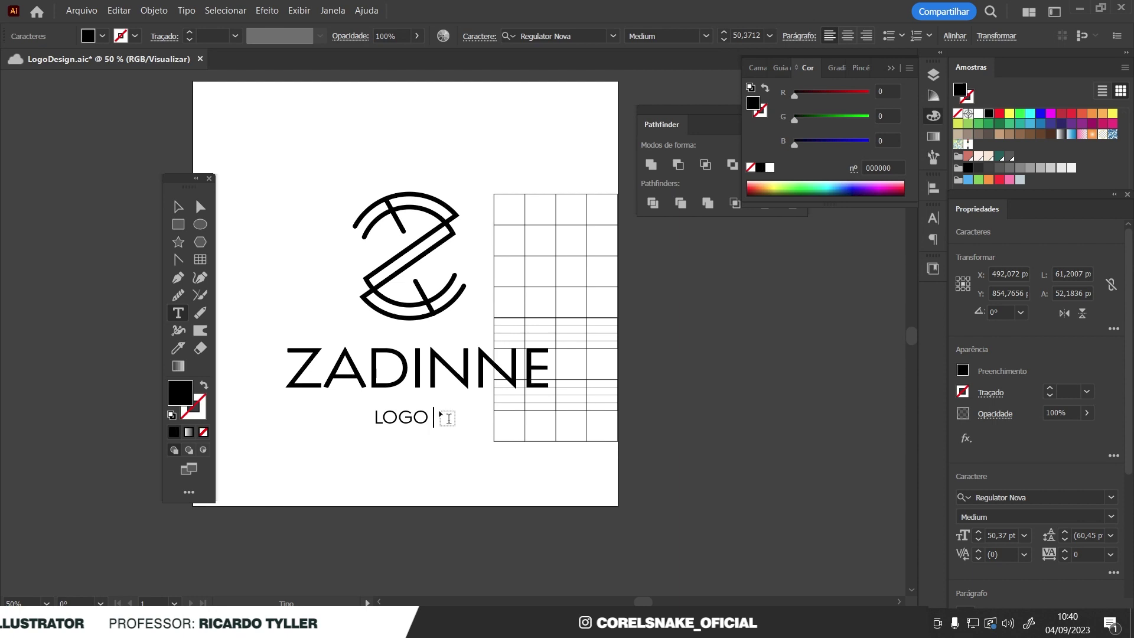
text( MONOGRAMA)
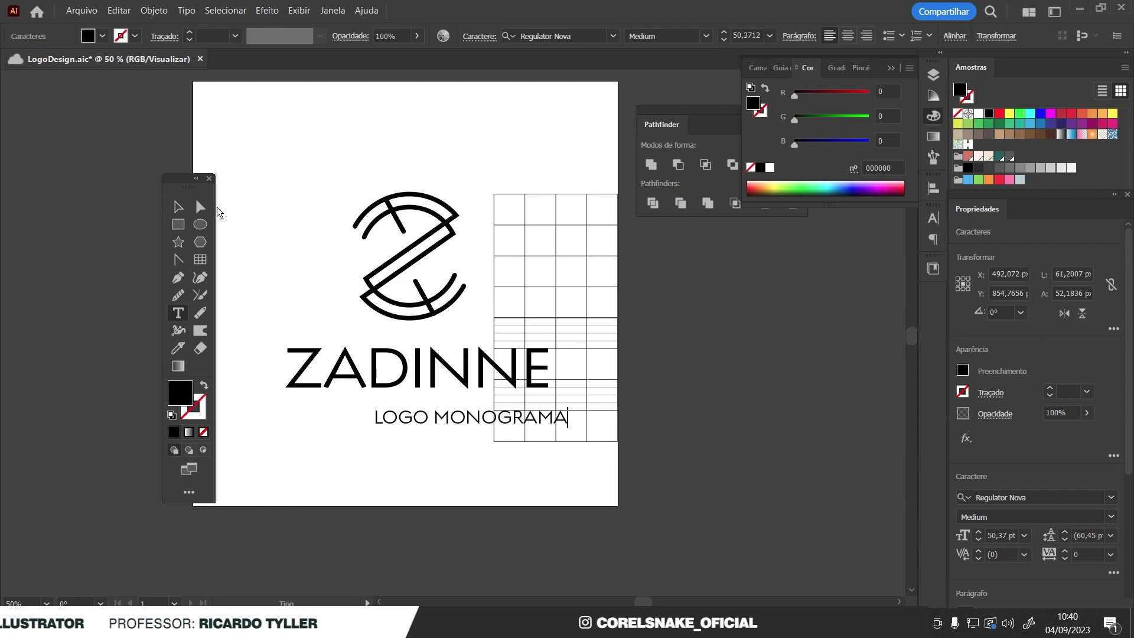
click(178, 206)
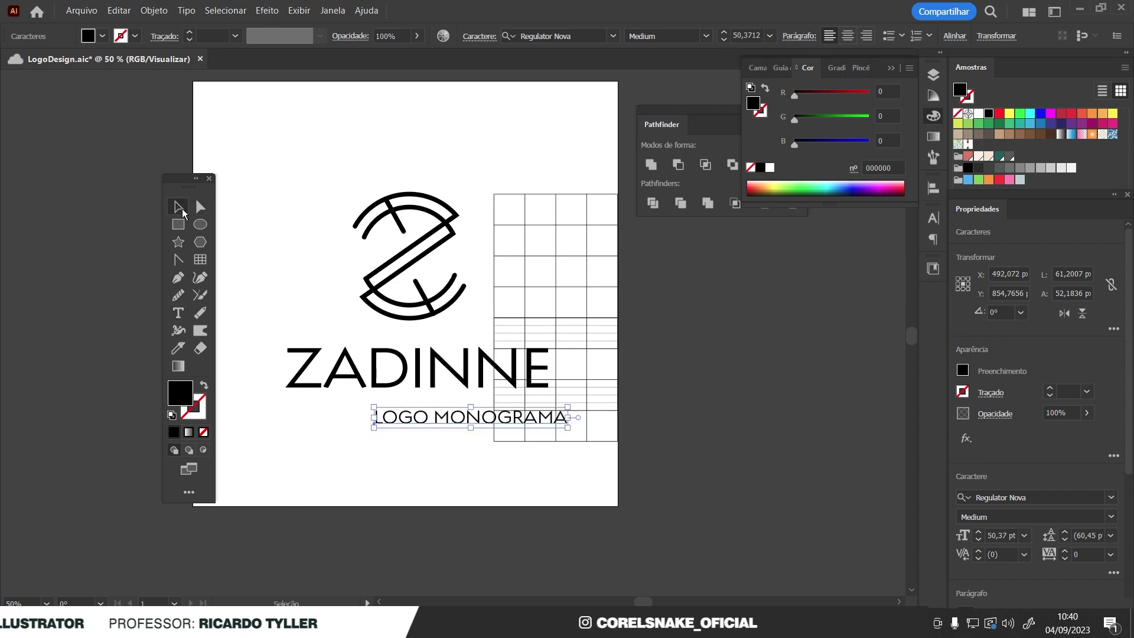
- Resize the tagline to about 30.6 pt and position it under the wordmark
scroll(533, 418, up, 1)
scroll(533, 419, up, 1)
drag(593, 436, 524, 418)
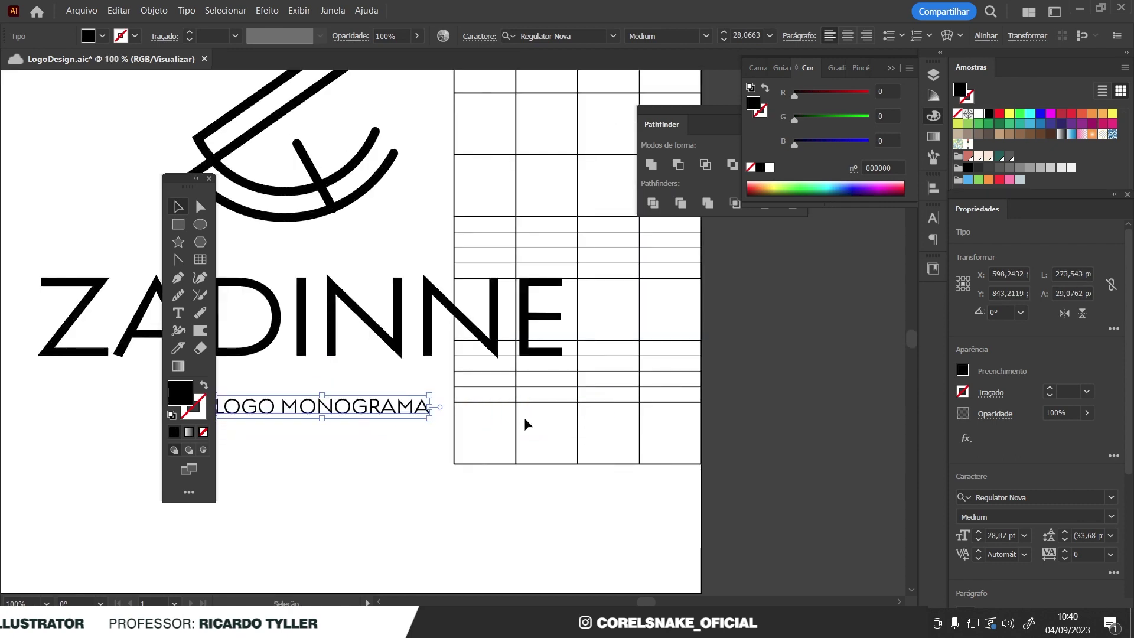
drag(439, 413, 461, 398)
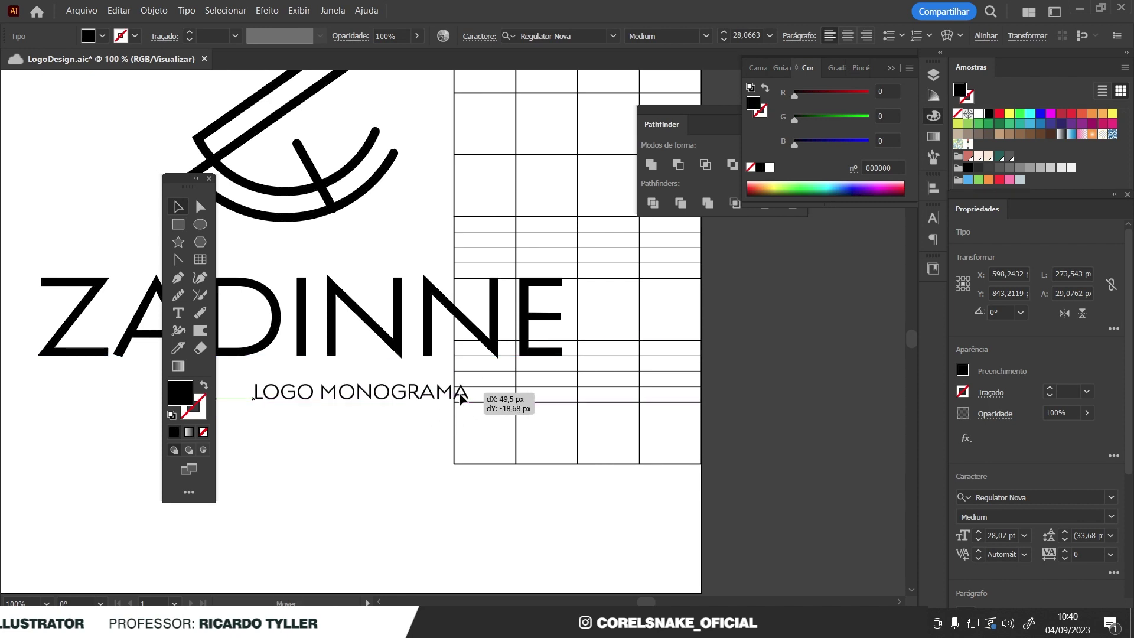
scroll(473, 412, up, 2)
drag(493, 407, 520, 411)
scroll(519, 411, up, 2)
drag(535, 324, 512, 337)
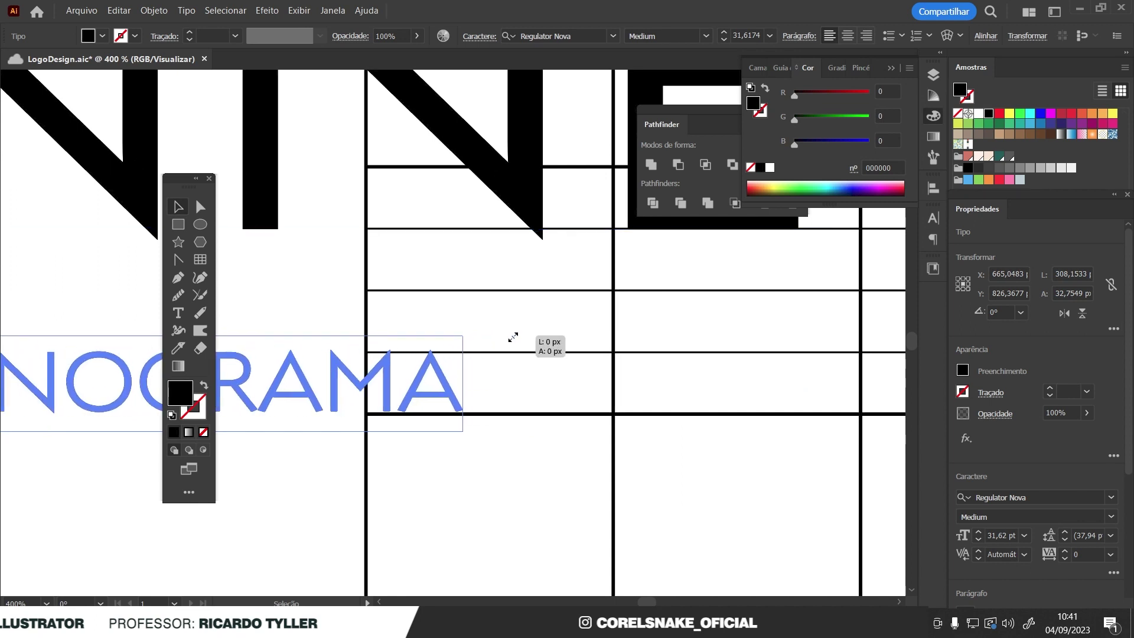
drag(463, 432, 502, 437)
drag(503, 334, 510, 329)
scroll(514, 419, down, 4)
- Widen the LOGO MONOGRAMA tracking to 740 and move the tagline left under ZADINNE
scroll(471, 433, up, 1)
scroll(476, 425, down, 1)
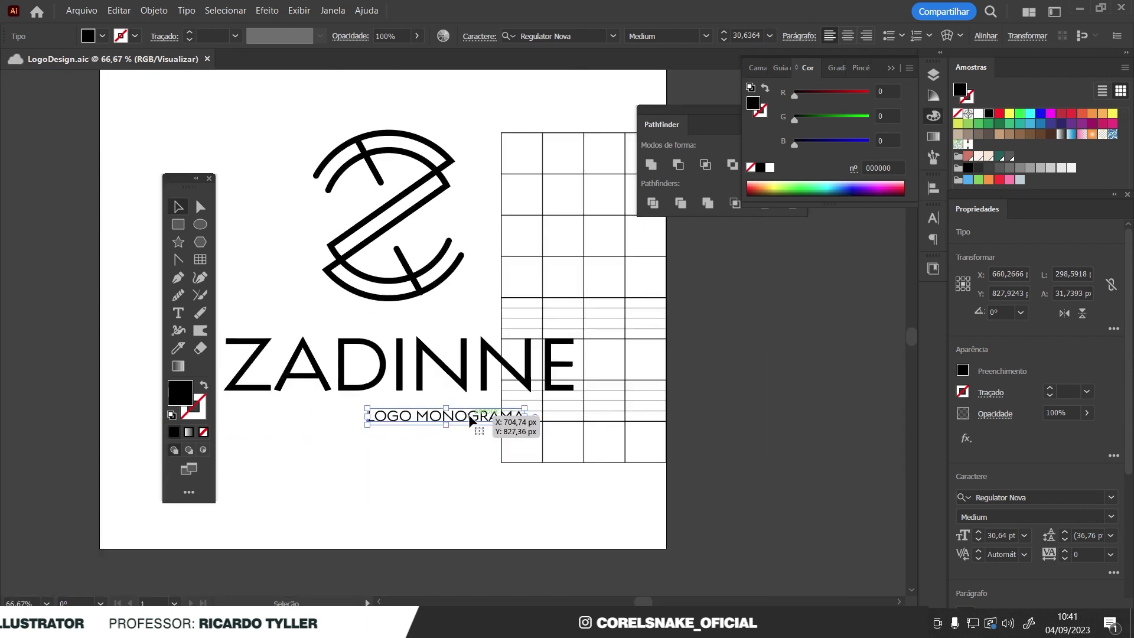
shift+click(418, 352)
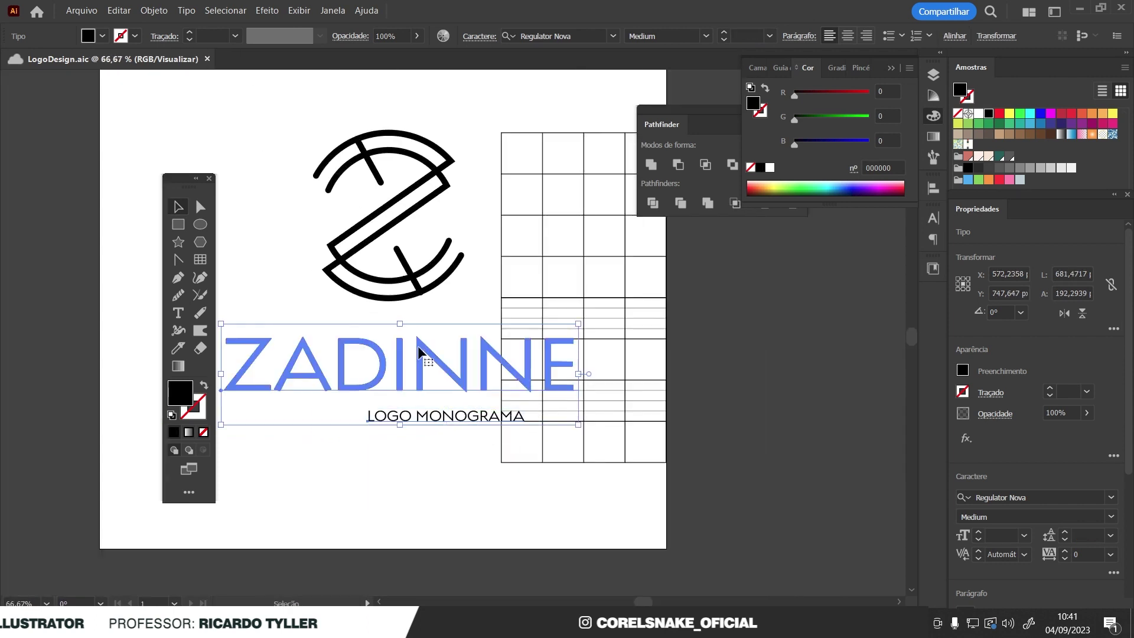
click(430, 426)
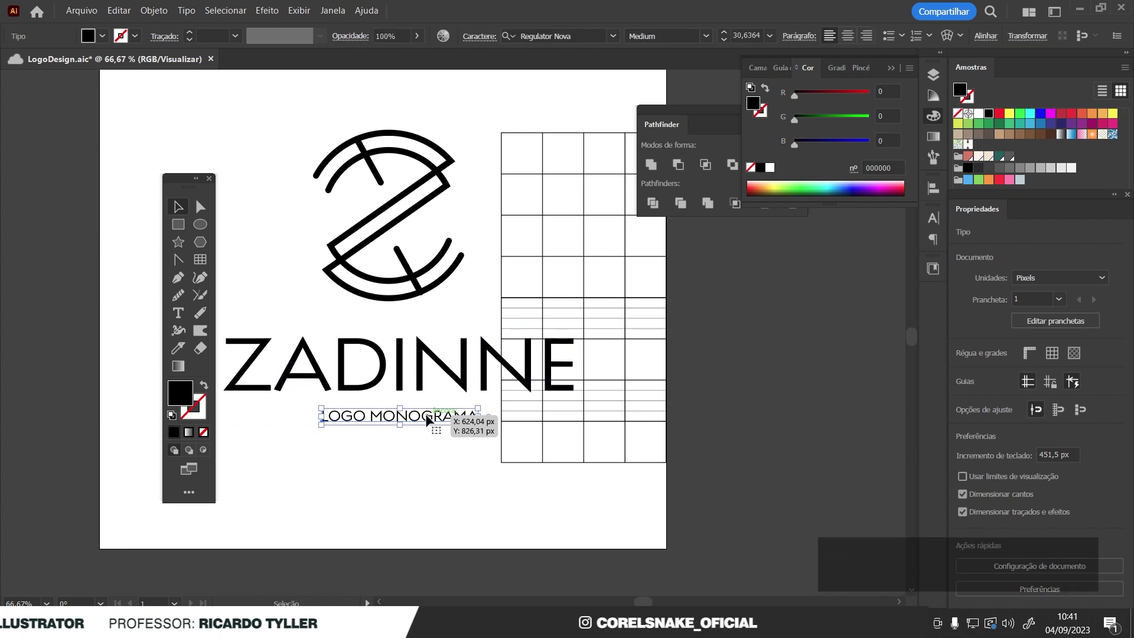
key(alt+Right)
key(alt+Right)
key(alt+Right)
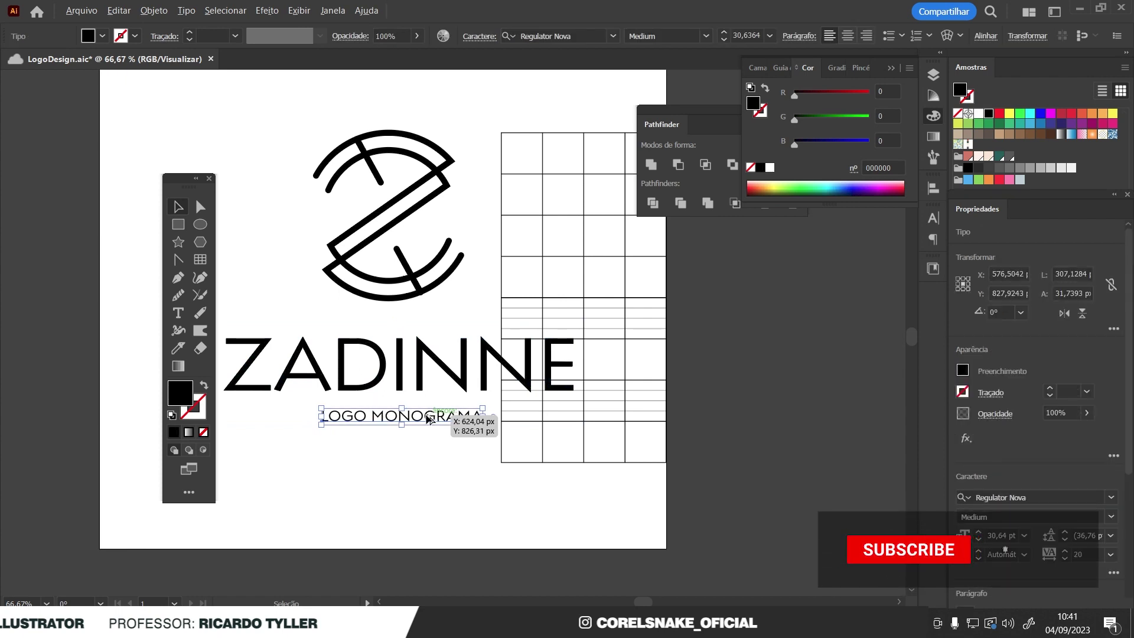
key(alt+Right)
key(alt+Right)
key(alt+Right)
key(alt+Right)
key(alt+Right)
key(alt+Right)
key(alt+Right)
key(alt+Right)
key(alt+Right)
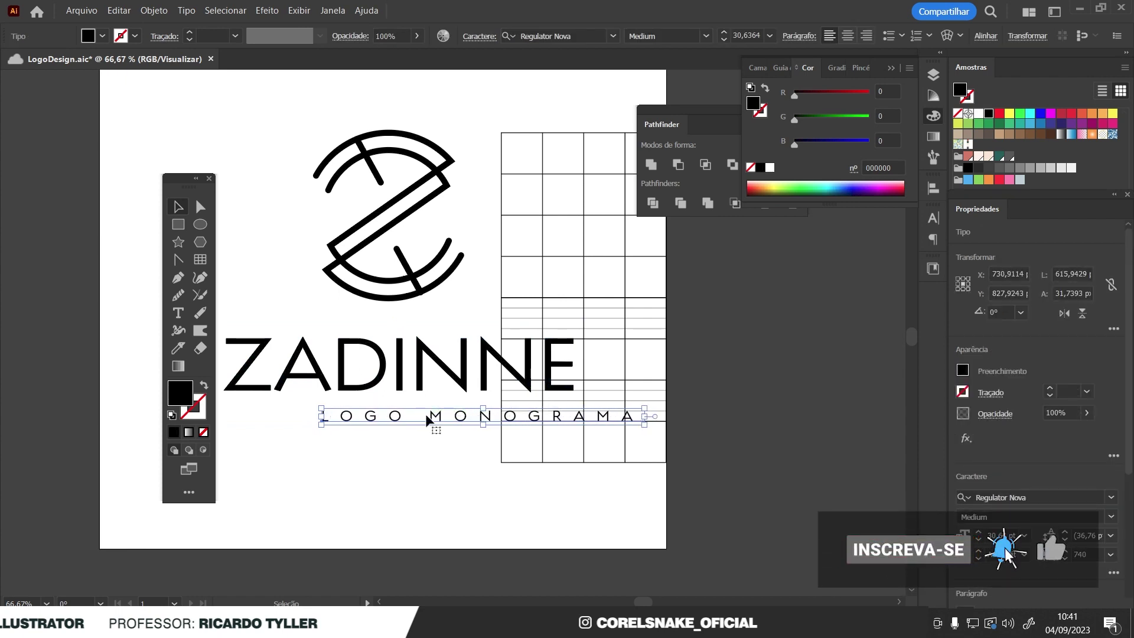
drag(434, 418, 378, 419)
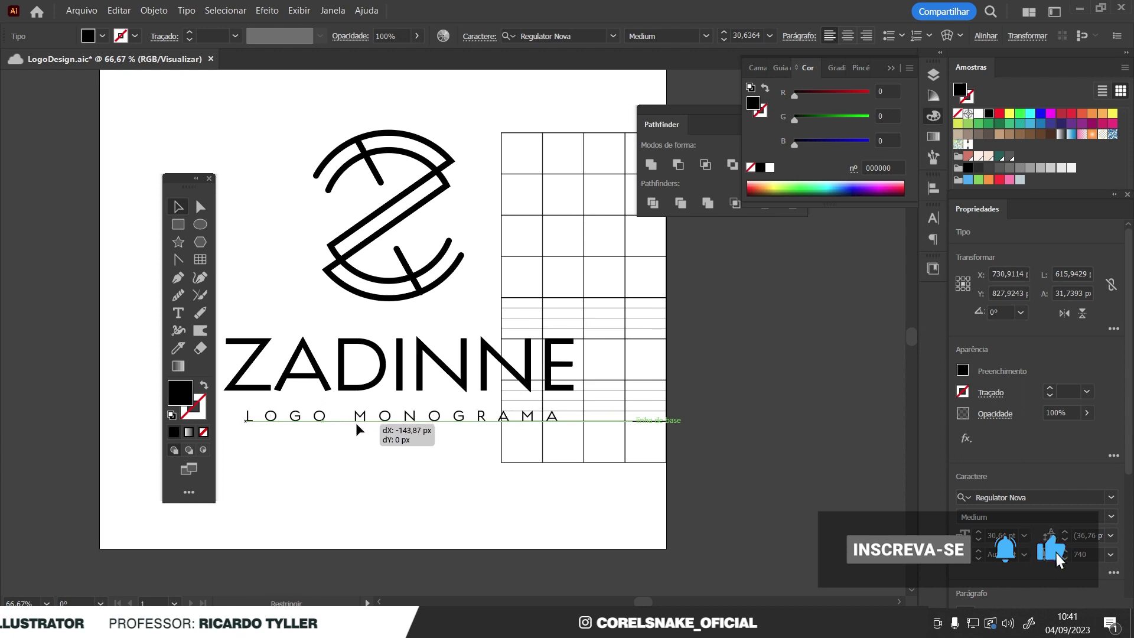
- Select the grid of construction lines
scroll(387, 432, down, 1)
scroll(387, 432, down, 1)
click(496, 437)
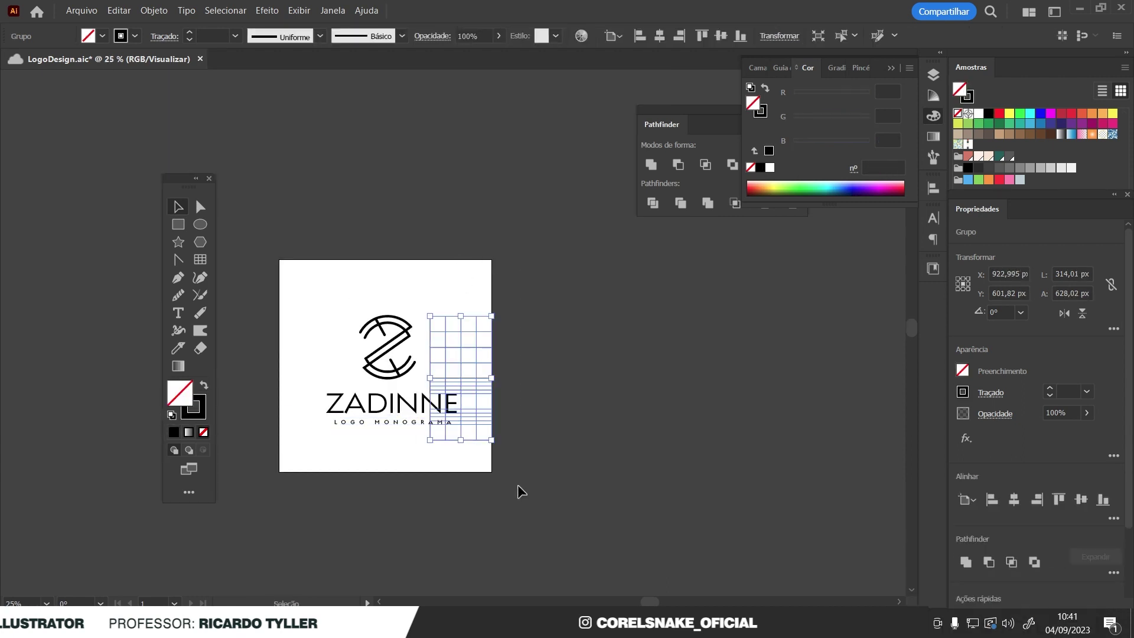
- Delete the construction grid
key(Delete)
scroll(632, 434, left, 2)
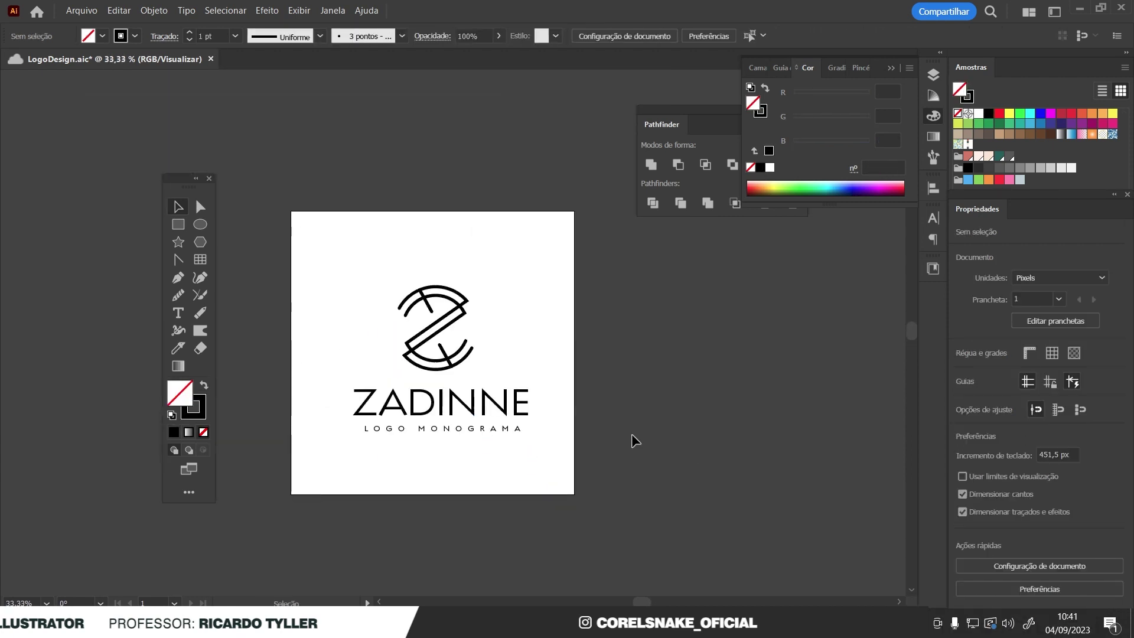
scroll(442, 424, up, 1)
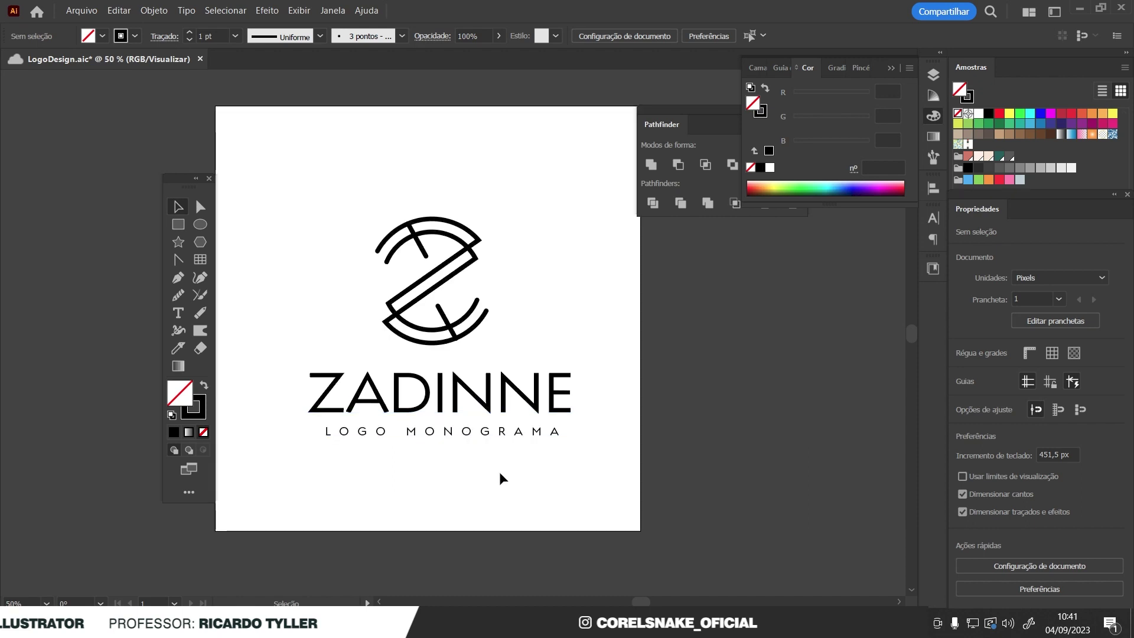
- Tighten the kerning after the tagline's final A
double_click(557, 432)
scroll(559, 431, up, 4)
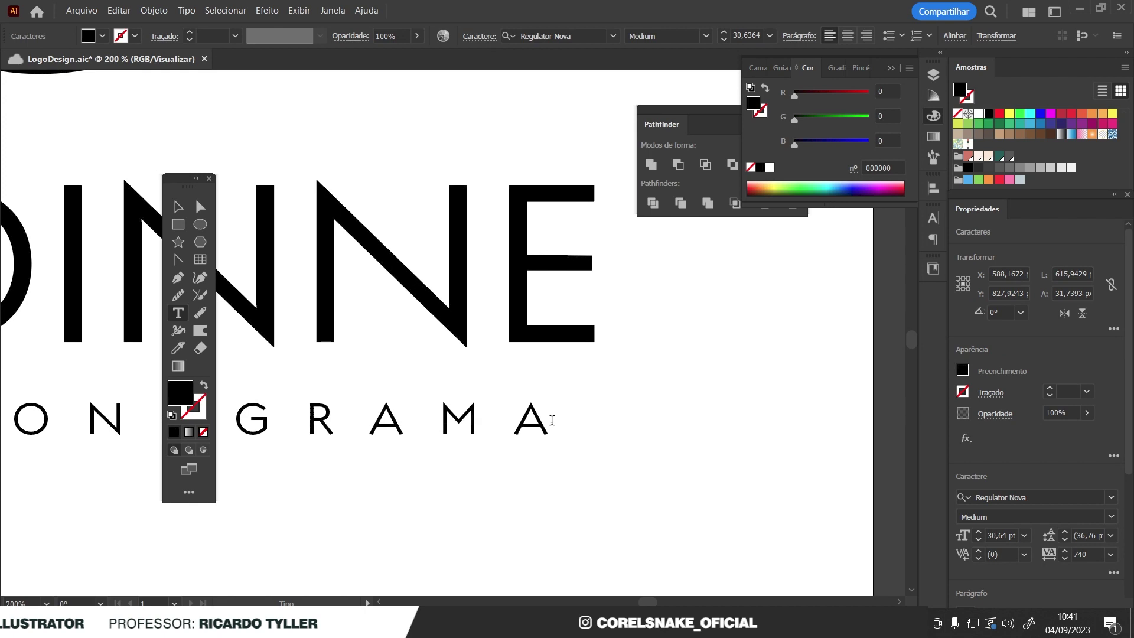
key(alt+Left)
key(alt+Left)
key(alt+Left)
key(alt+Left)
key(alt+Left)
key(alt+Left)
scroll(551, 420, down, 4)
- Check the tagline and ZADINNE selection, zoom out, and select all the logo artwork
click(178, 208)
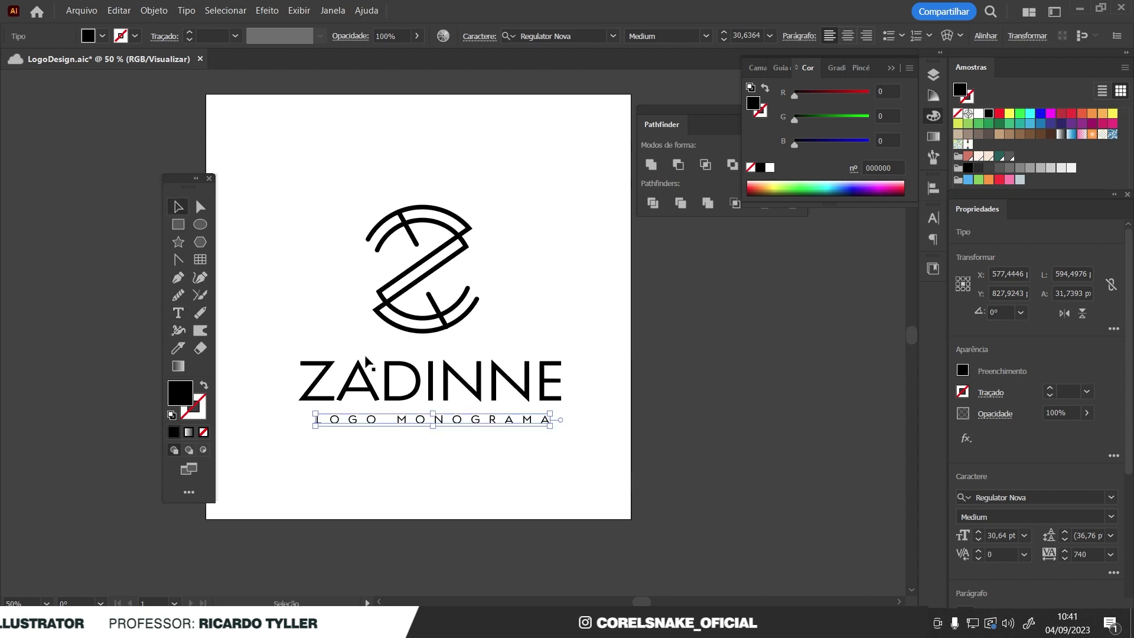
shift+click(433, 384)
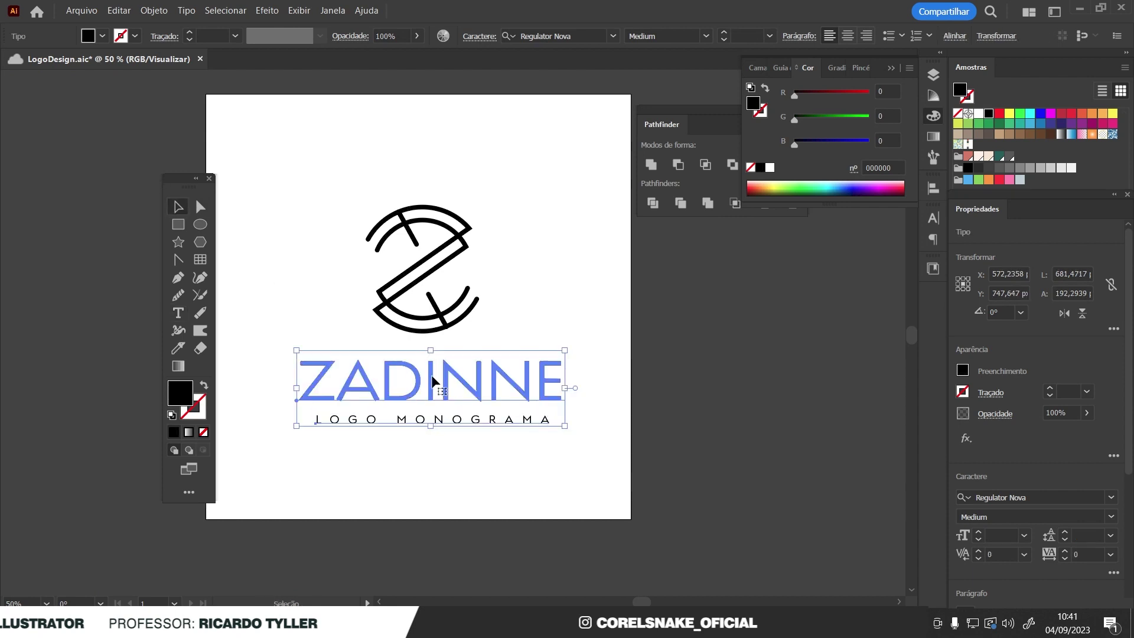
click(462, 472)
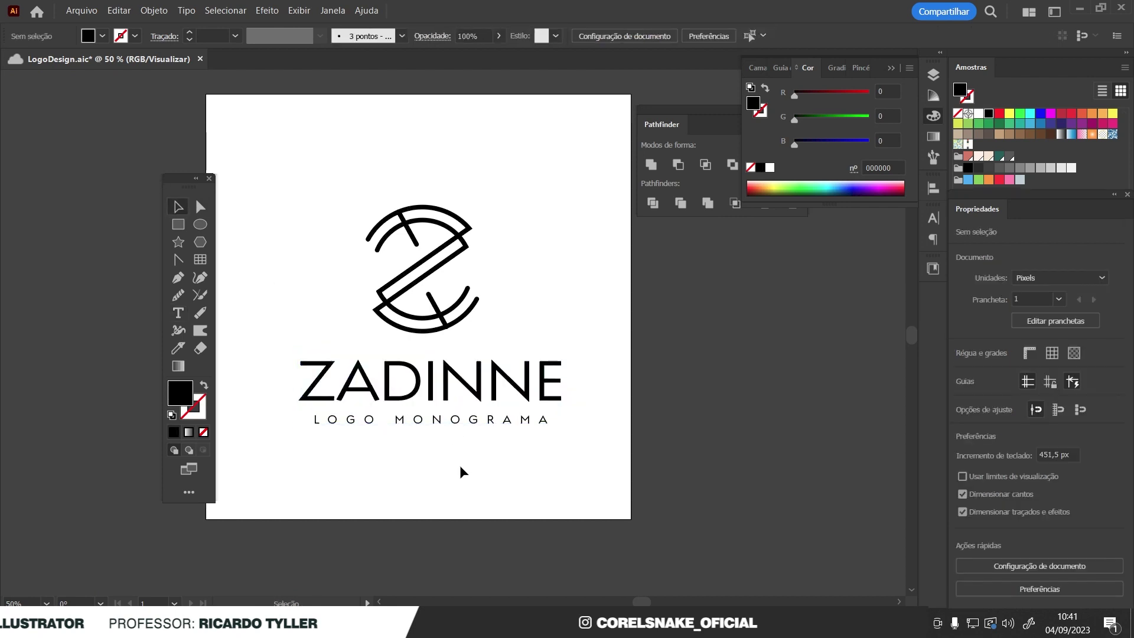
click(451, 430)
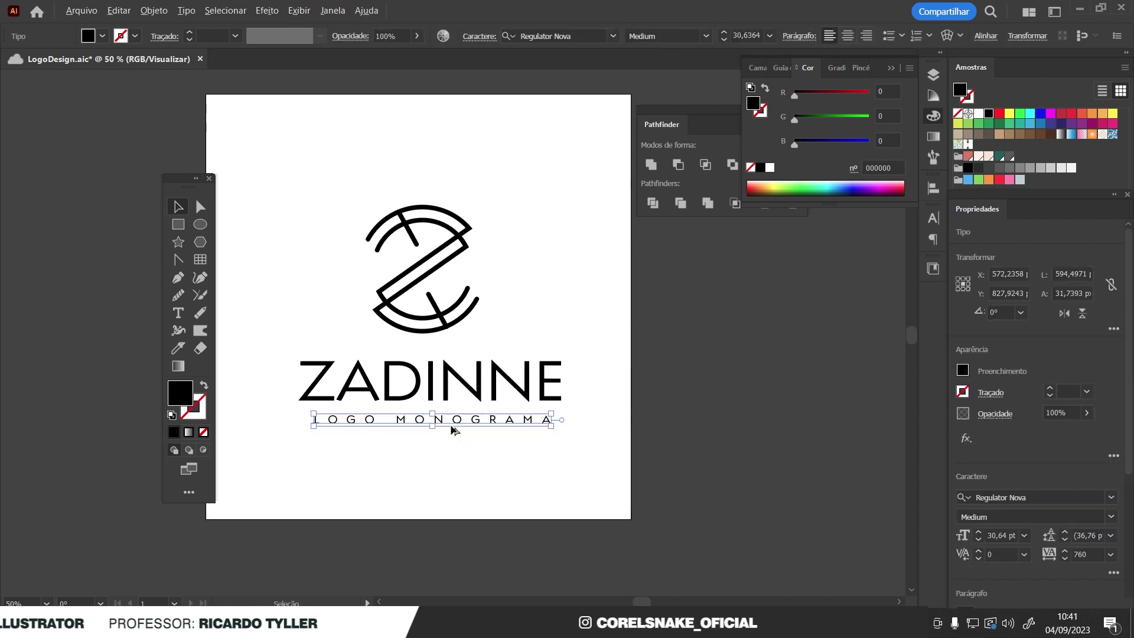
shift+click(447, 381)
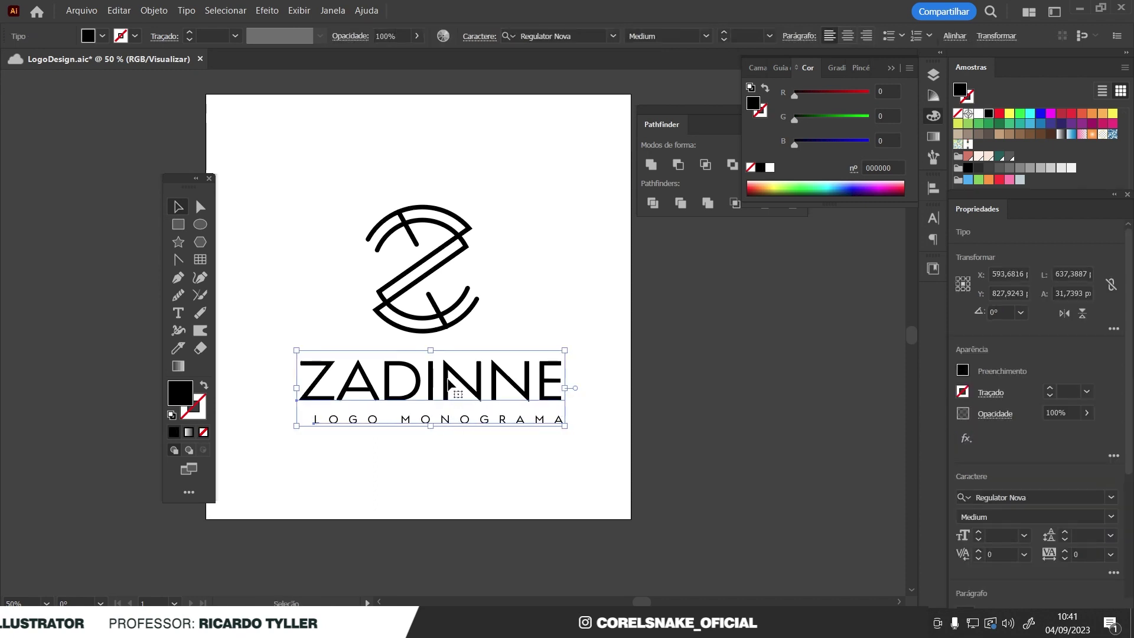
click(511, 454)
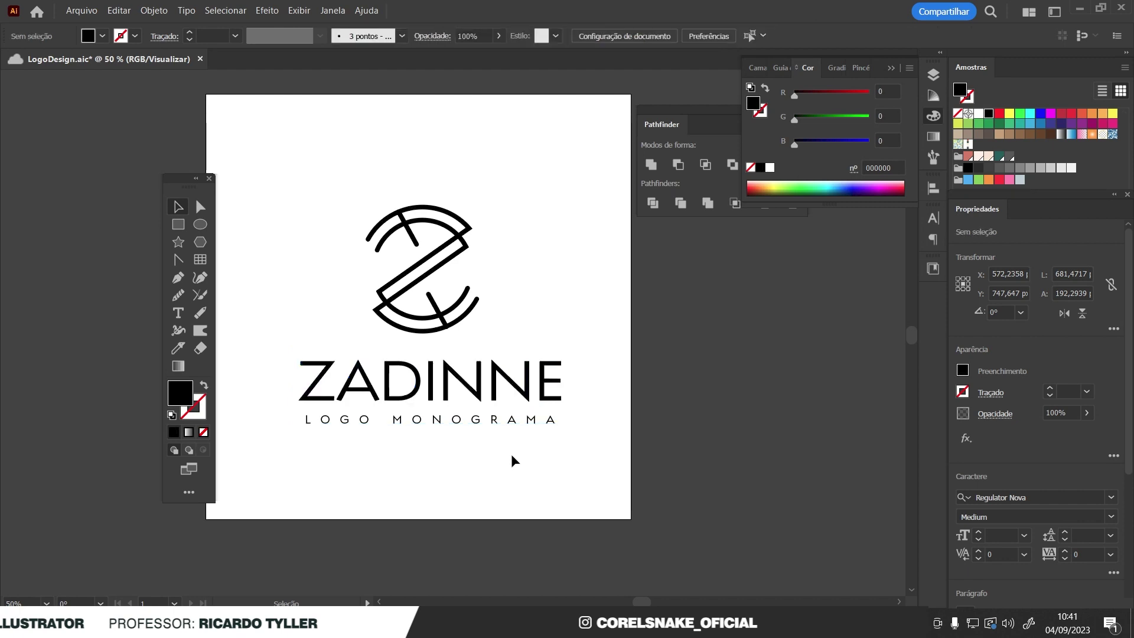
key(ctrl+minus)
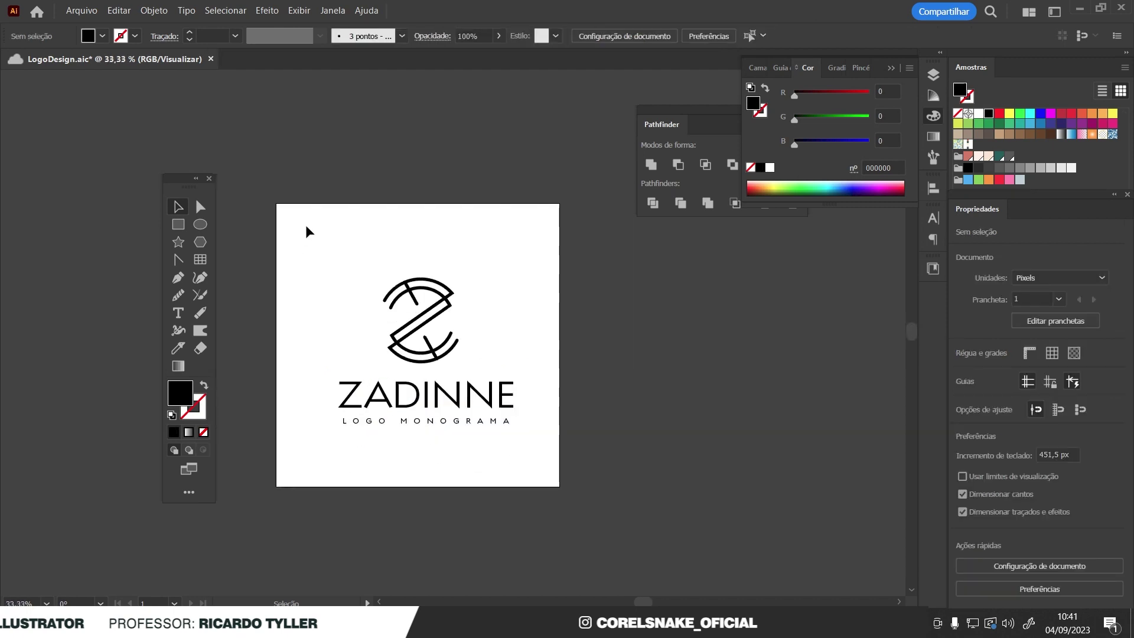
key(ctrl+a)
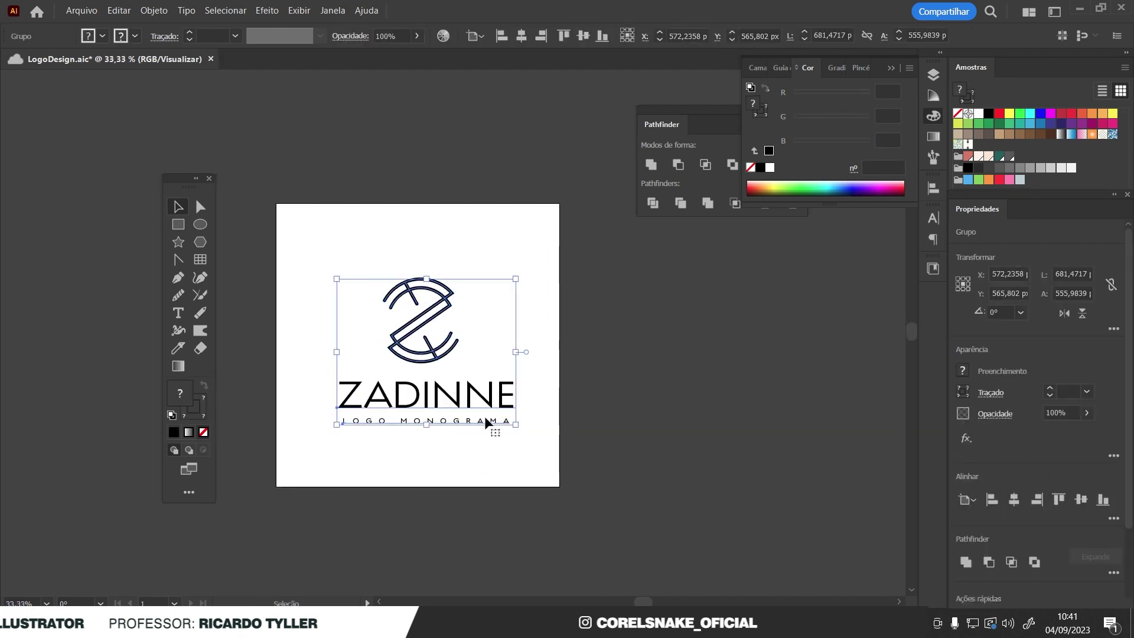
- Scale the logo down slightly and center it horizontally and vertically on the artboard
drag(509, 430, 499, 420)
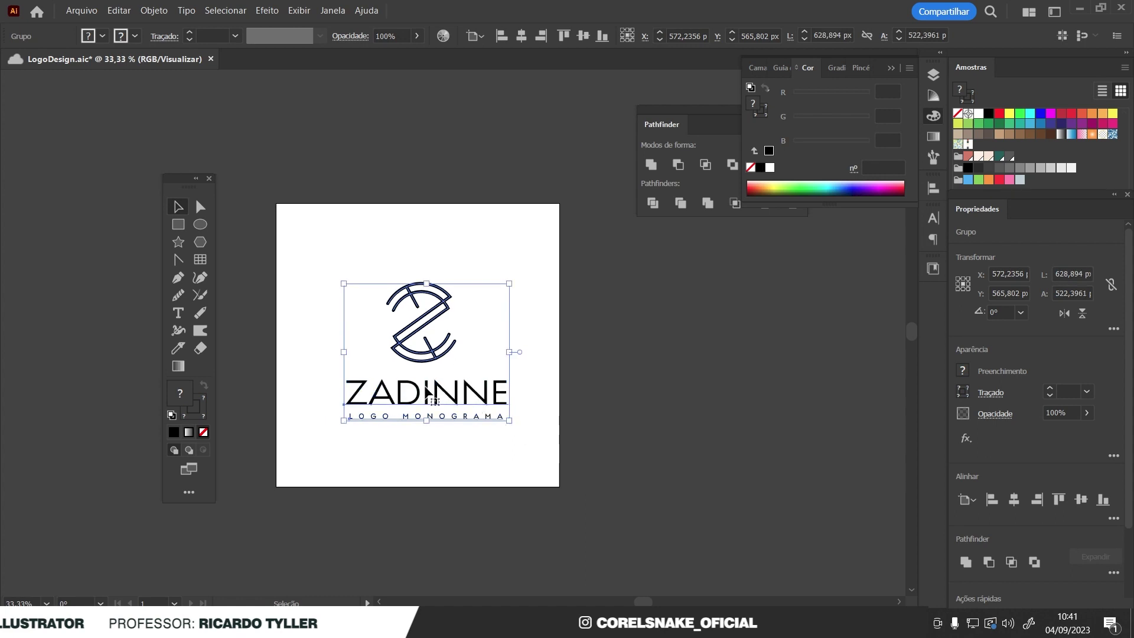
drag(425, 392, 428, 390)
click(632, 377)
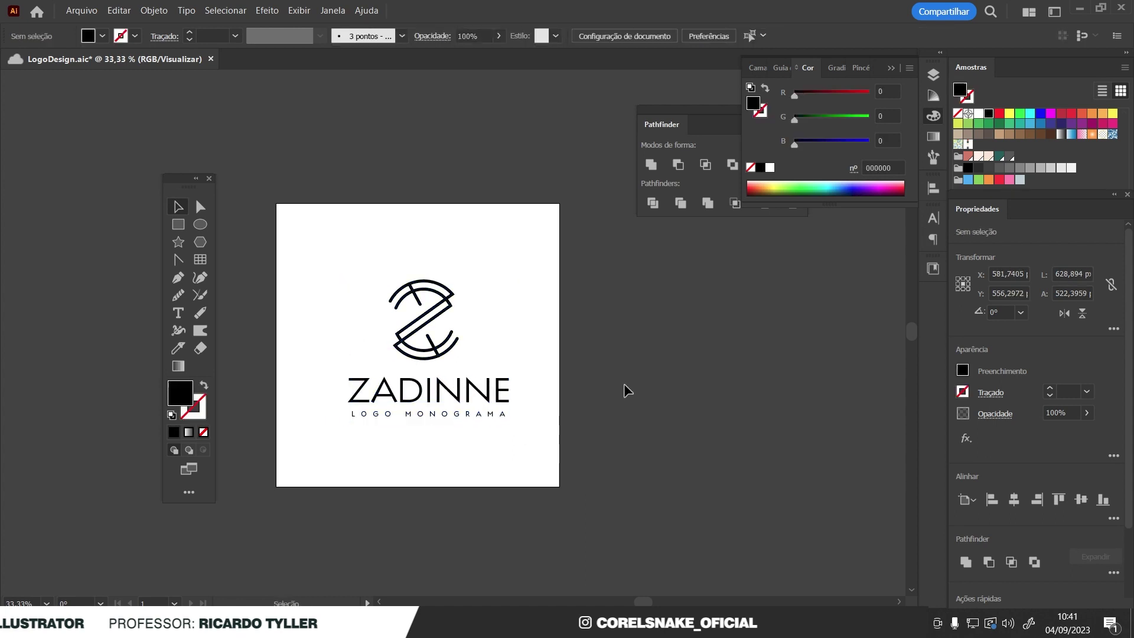
drag(523, 421, 284, 268)
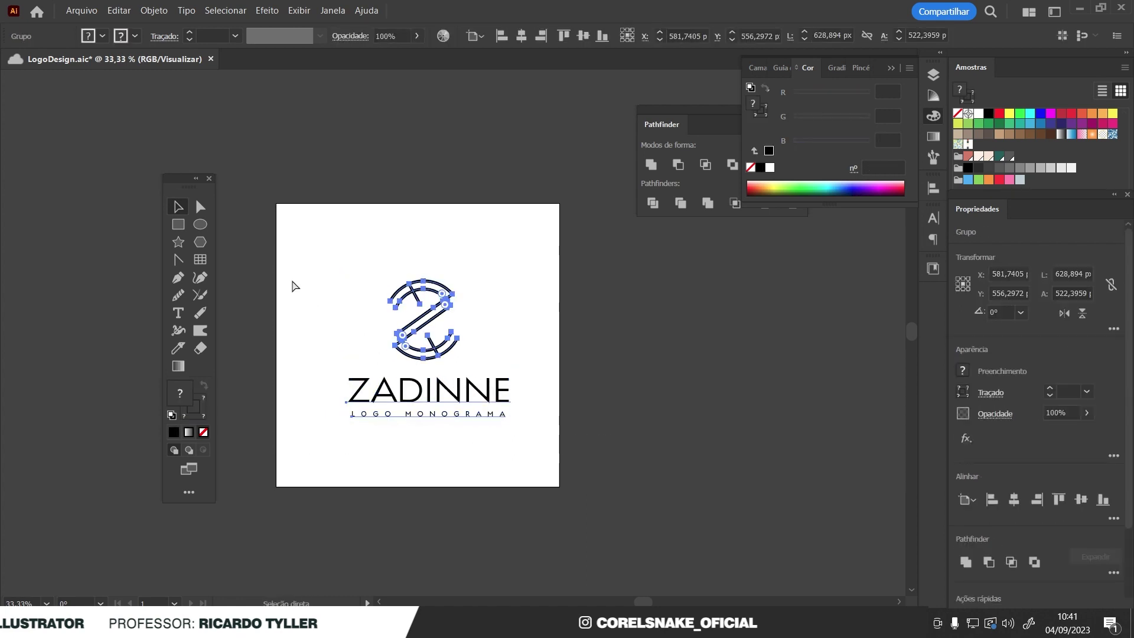
click(523, 38)
click(584, 38)
click(615, 296)
- Close the colour panel, move the shape-combining panel aside, and select only the Z monogram
scroll(465, 358, down, 1)
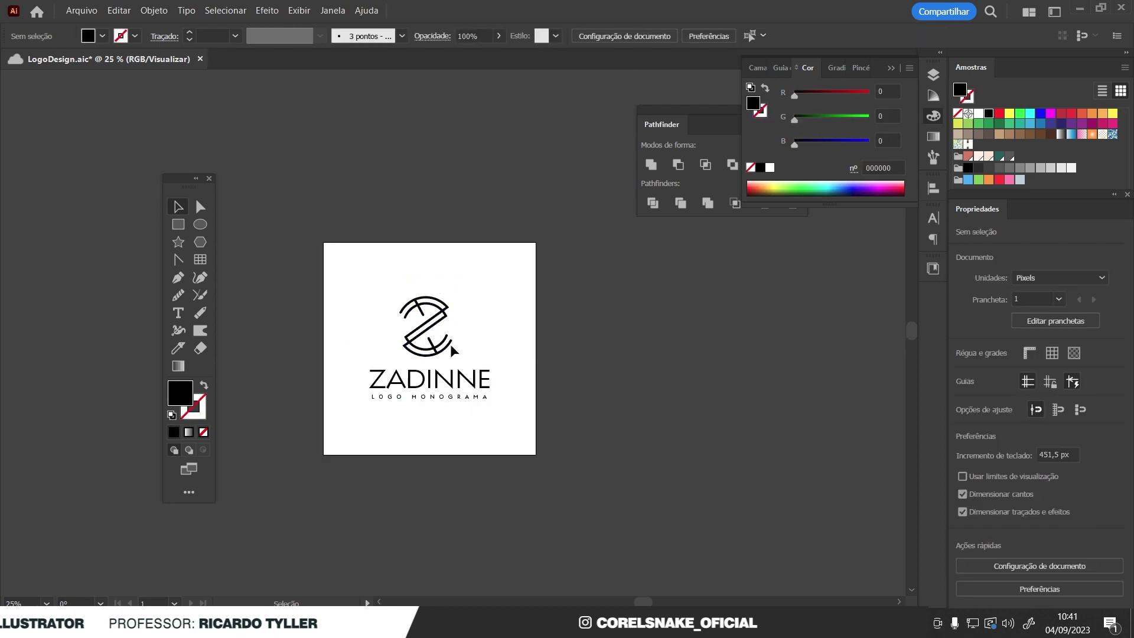
click(932, 115)
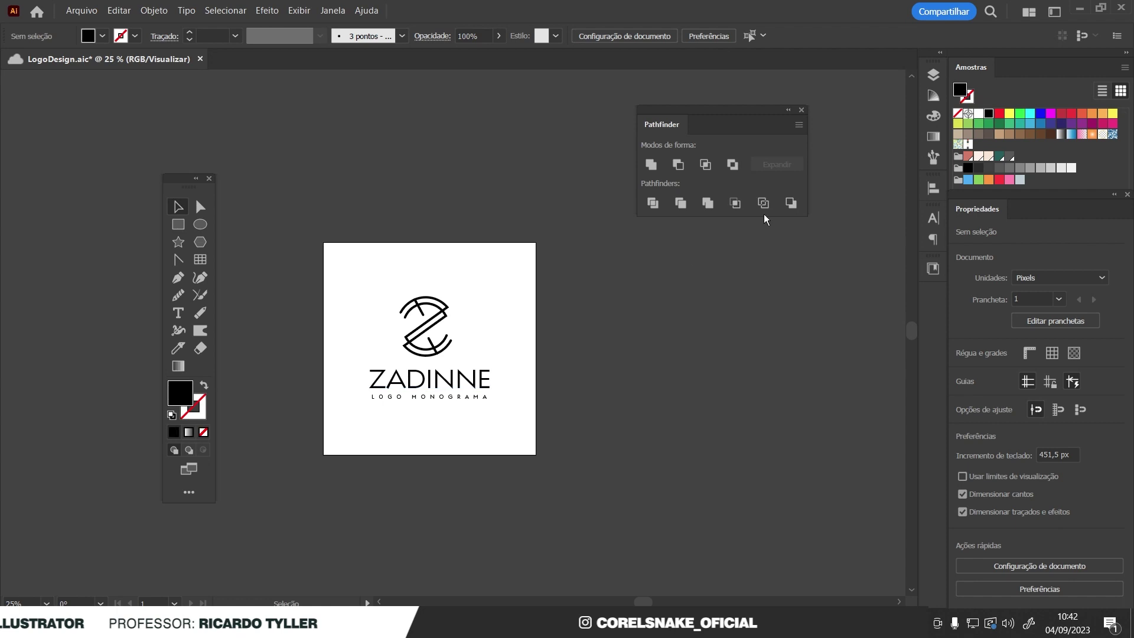
scroll(381, 324, up, 1)
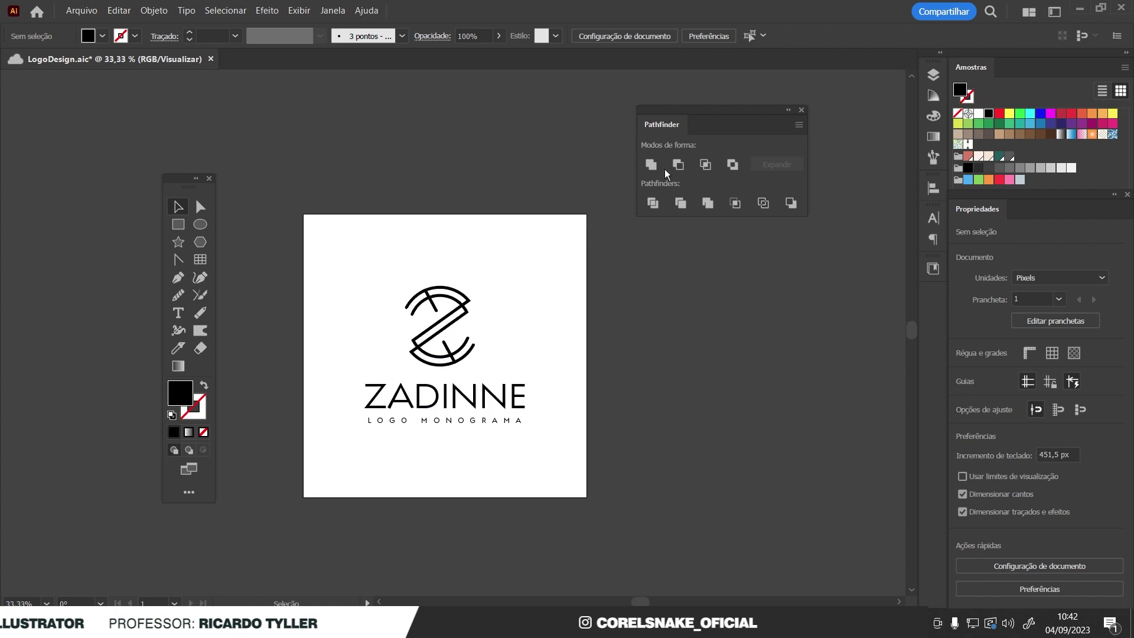
drag(756, 112, 821, 120)
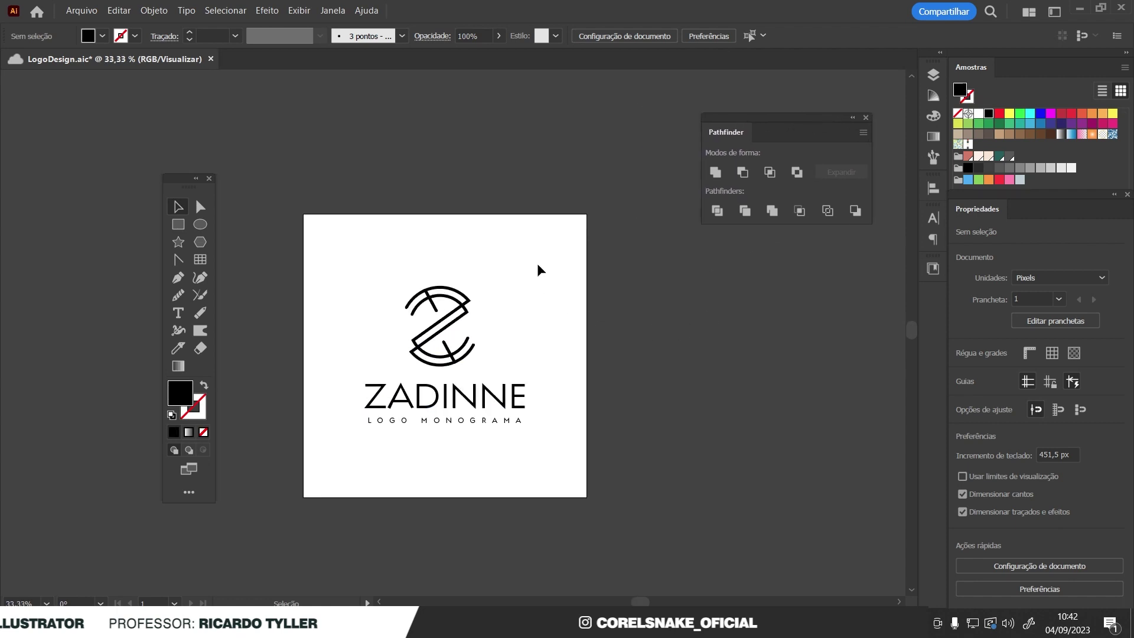
drag(537, 269, 390, 386)
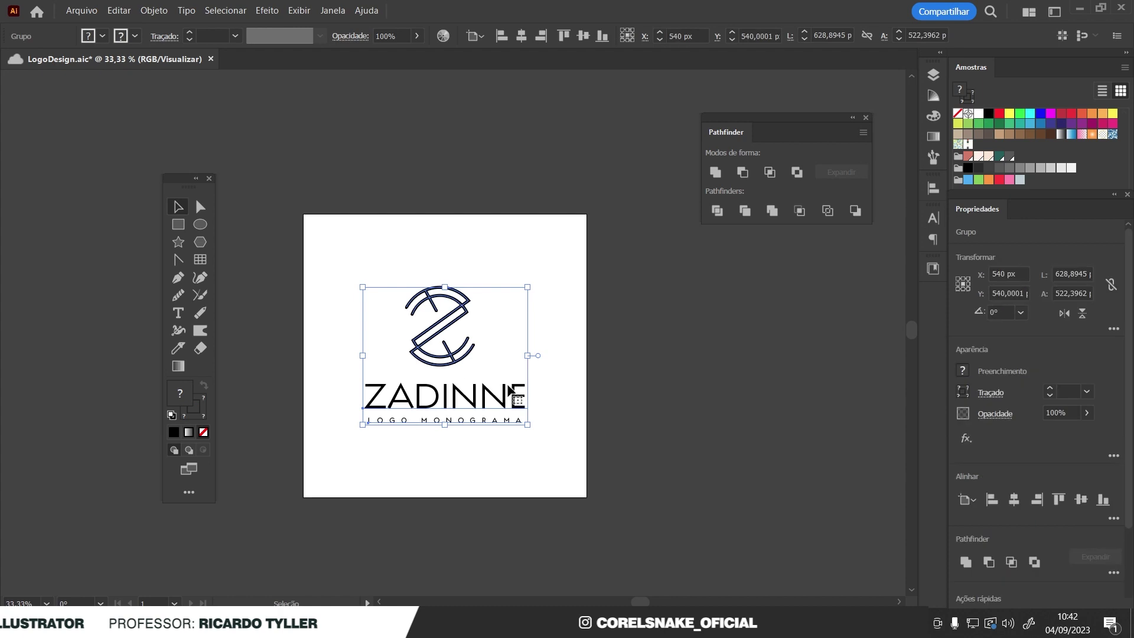
click(654, 382)
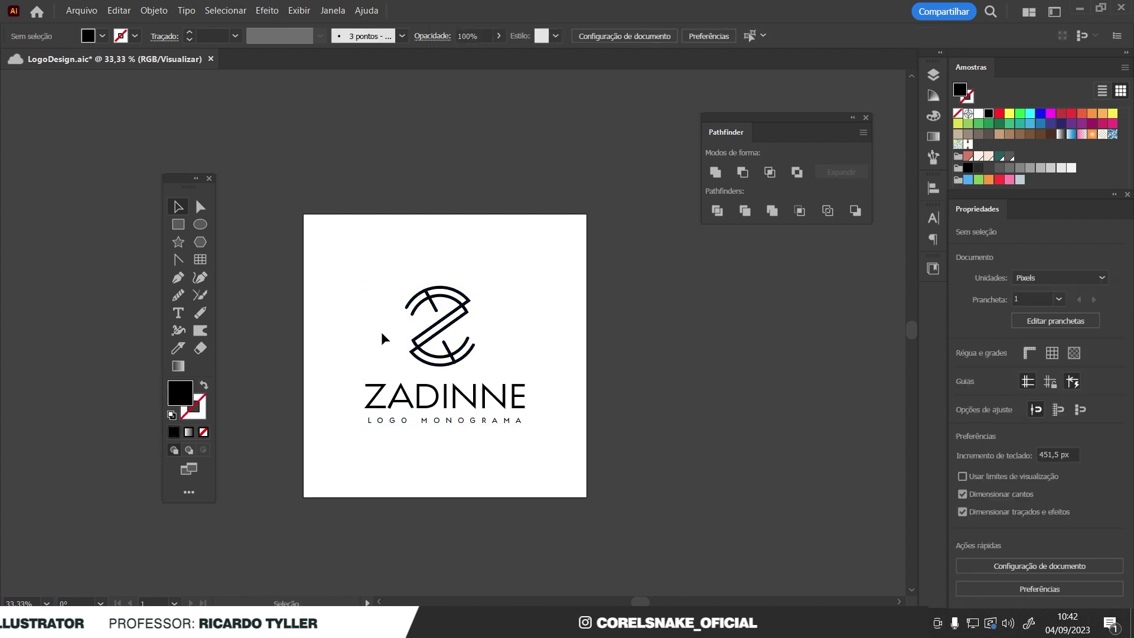
drag(385, 263, 476, 368)
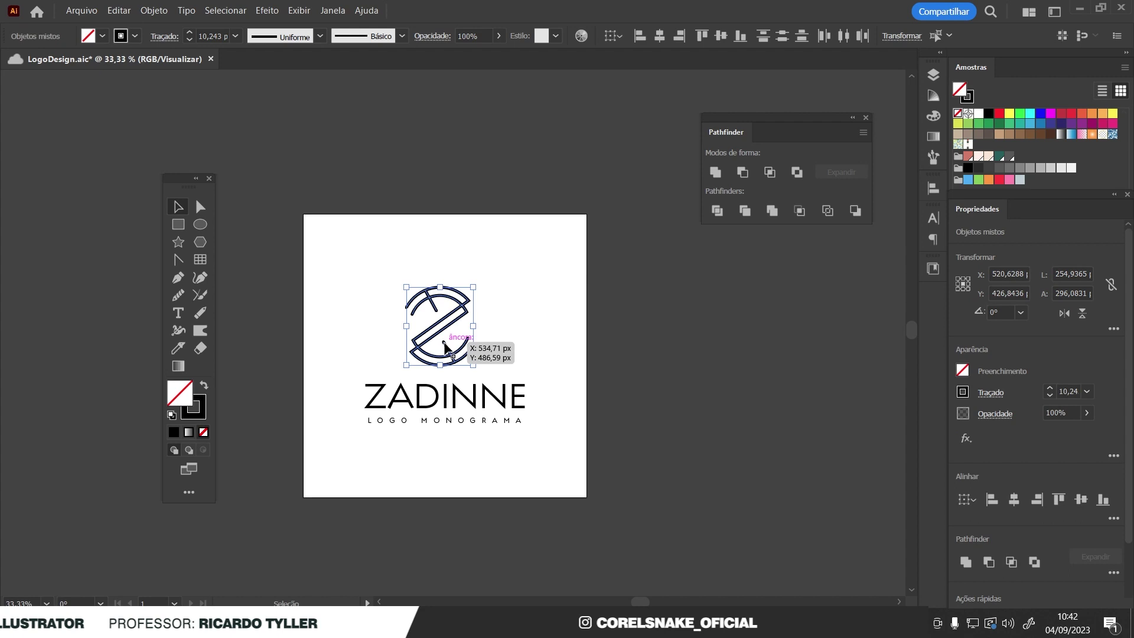
- Expand the Z monogram's fill and stroke into outline shapes with Objeto > Expandir
scroll(431, 289, up, 2)
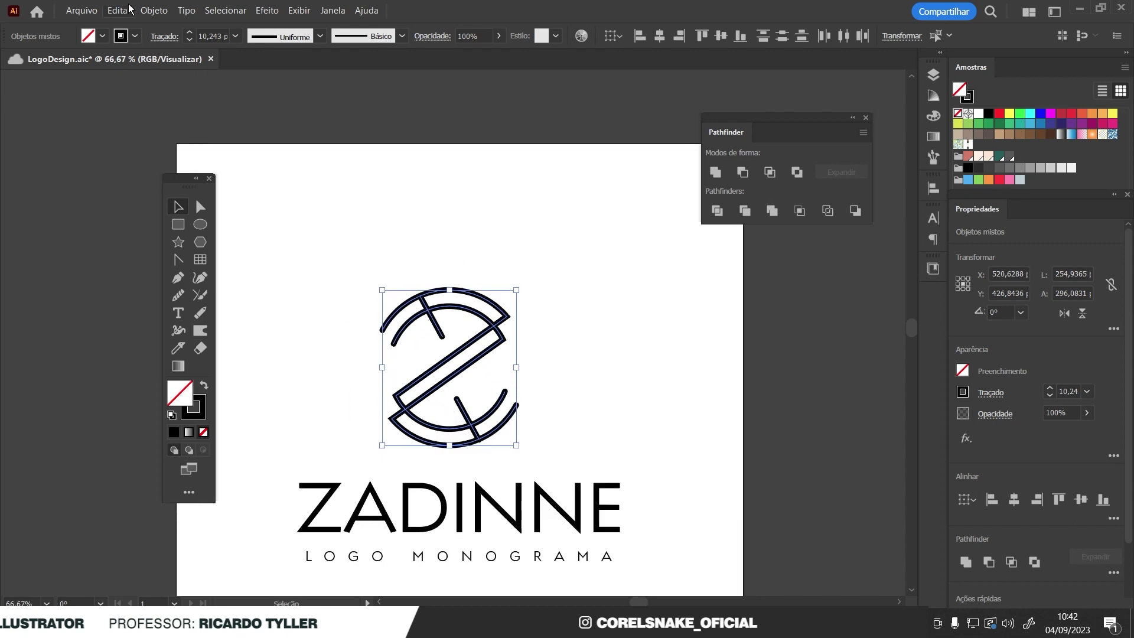
click(154, 11)
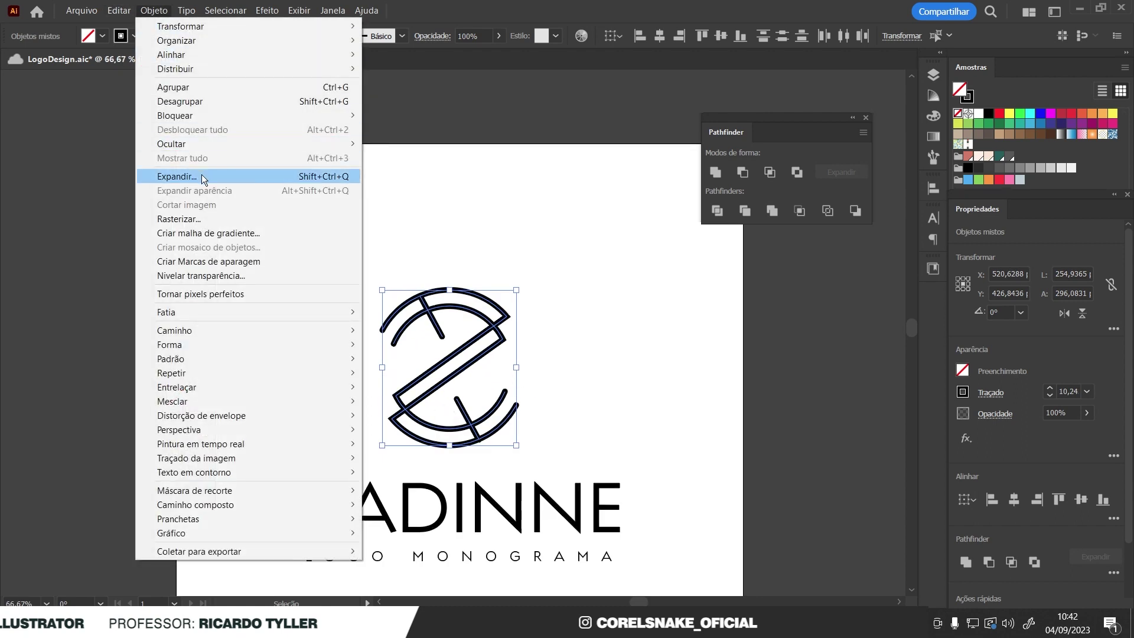
click(201, 176)
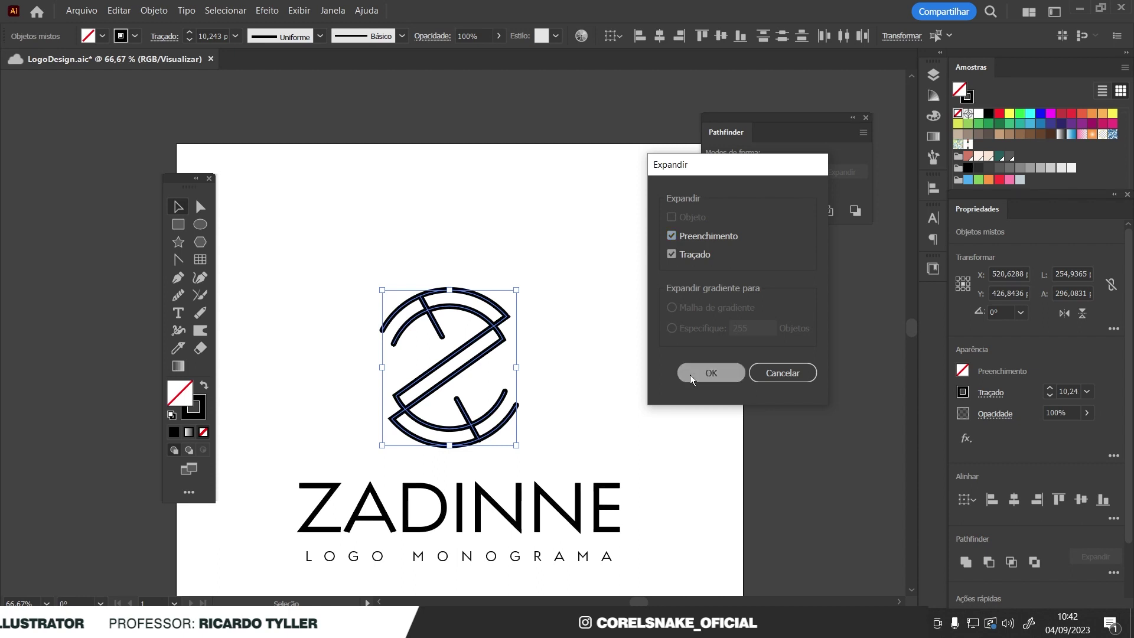
click(689, 374)
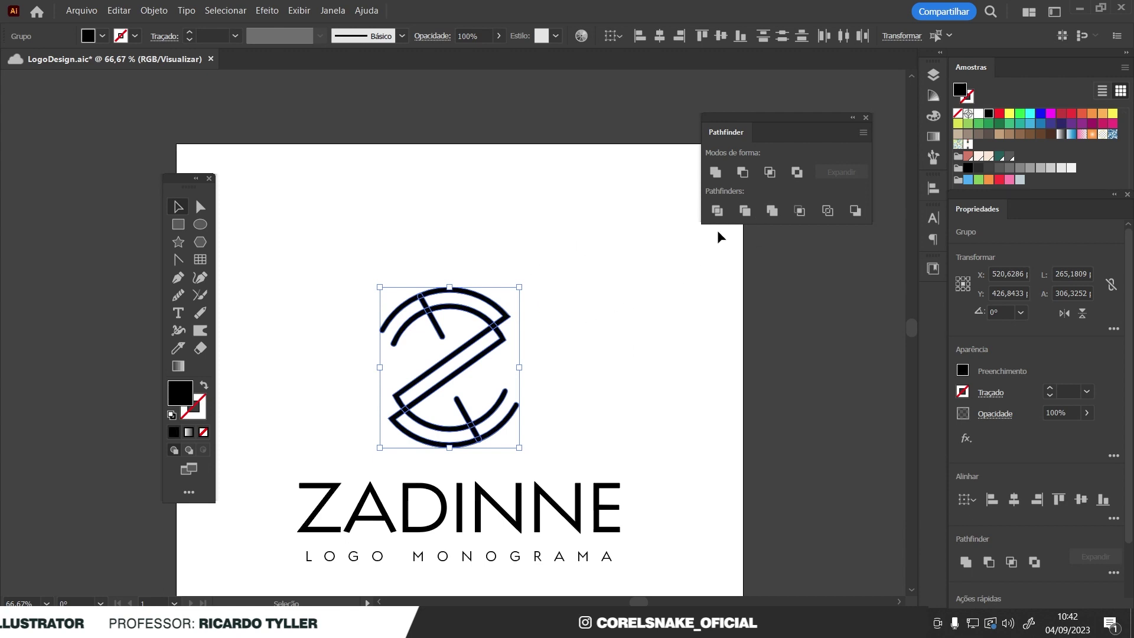
- Combine the Z monogram's paths into a compound path, then make it a compound shape
click(720, 172)
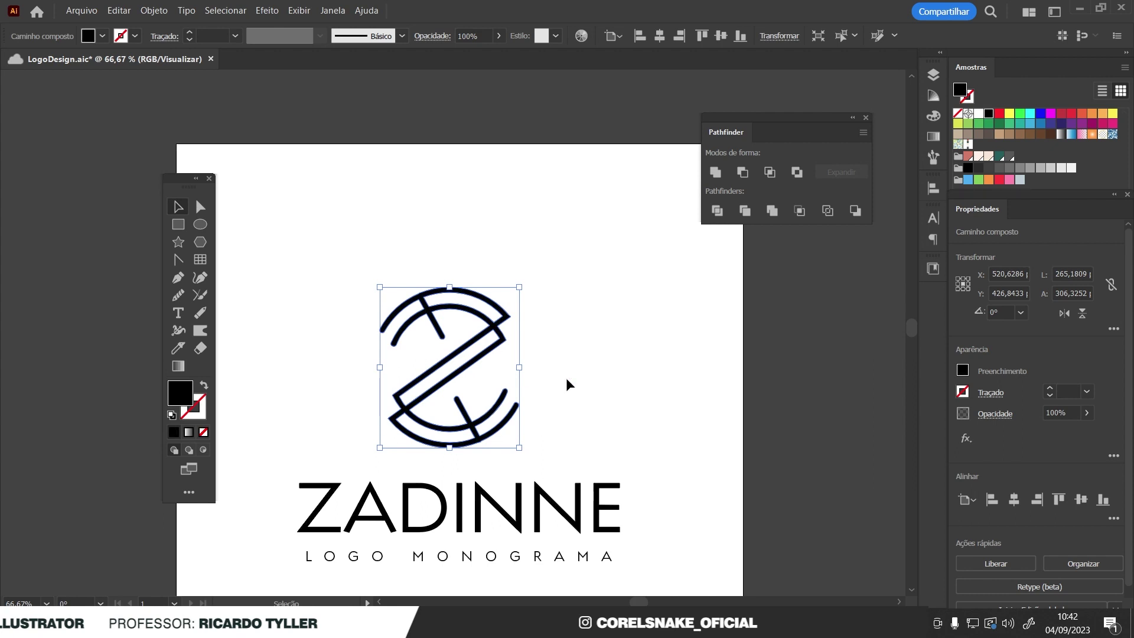
click(862, 133)
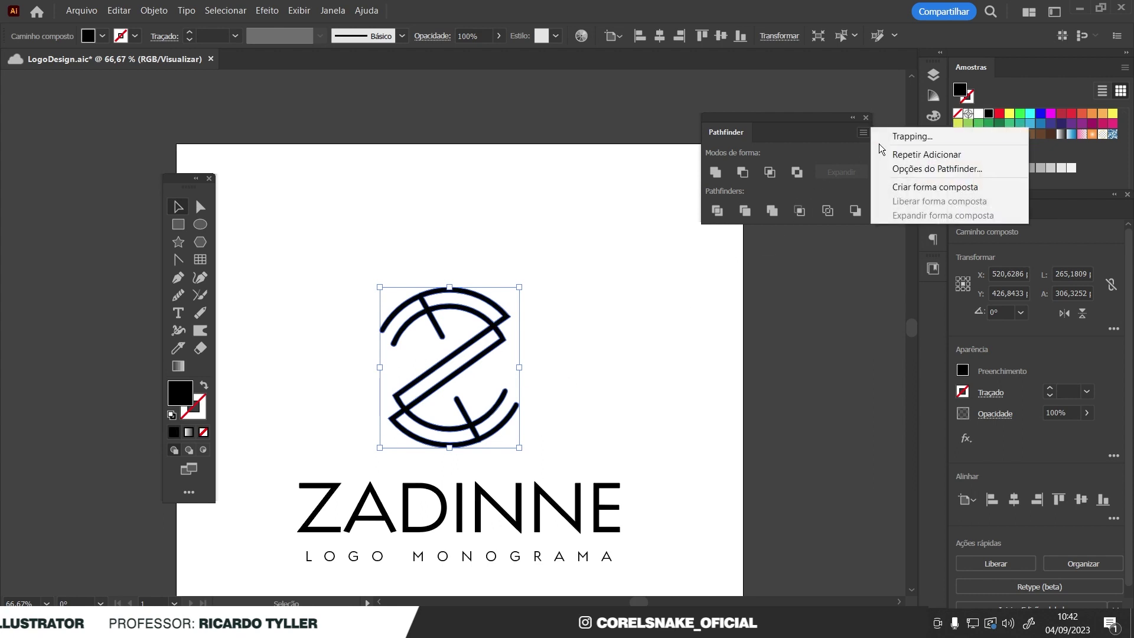
click(909, 187)
click(683, 299)
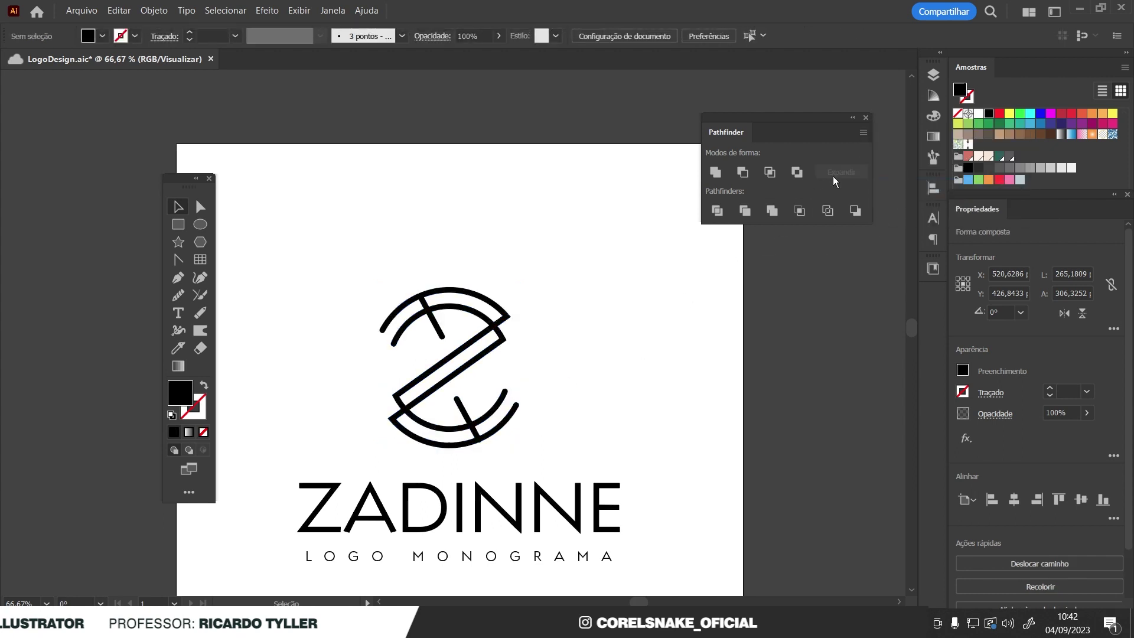
- Zoom out and select the whole ZADINNE logo with its text to check it
scroll(425, 313, down, 2)
drag(352, 260, 540, 436)
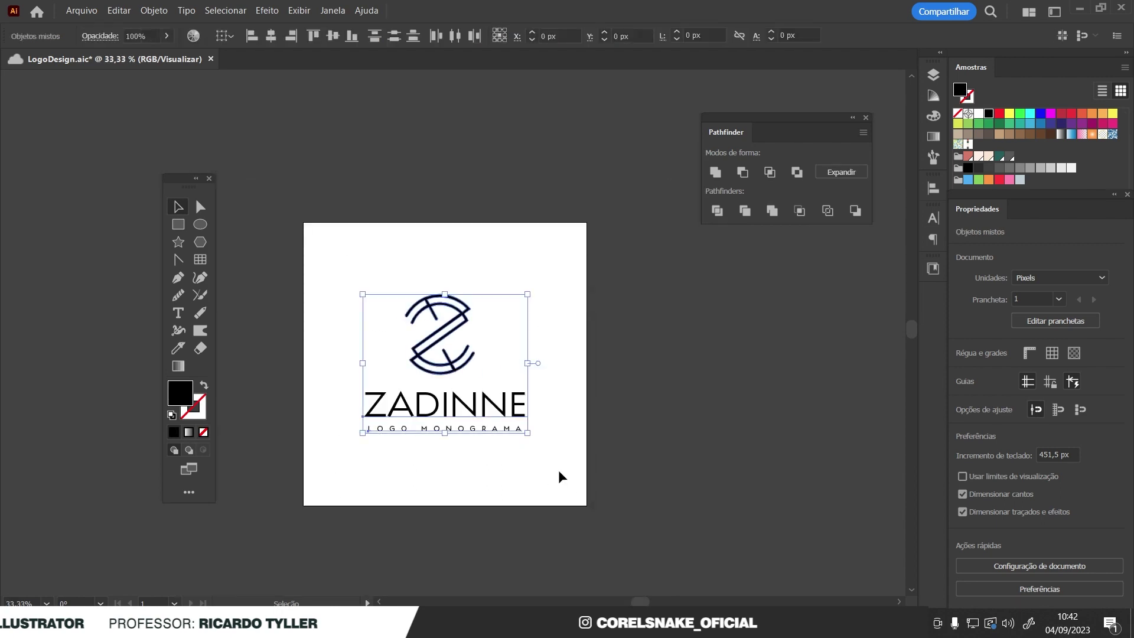
key(a)
key(v)
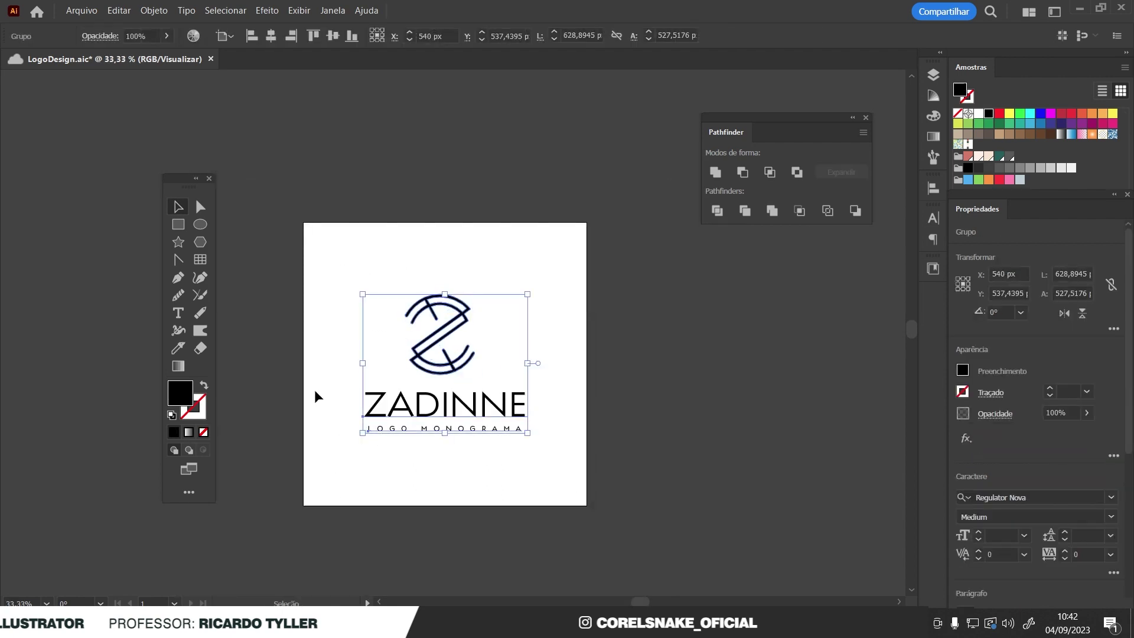
click(315, 391)
click(177, 225)
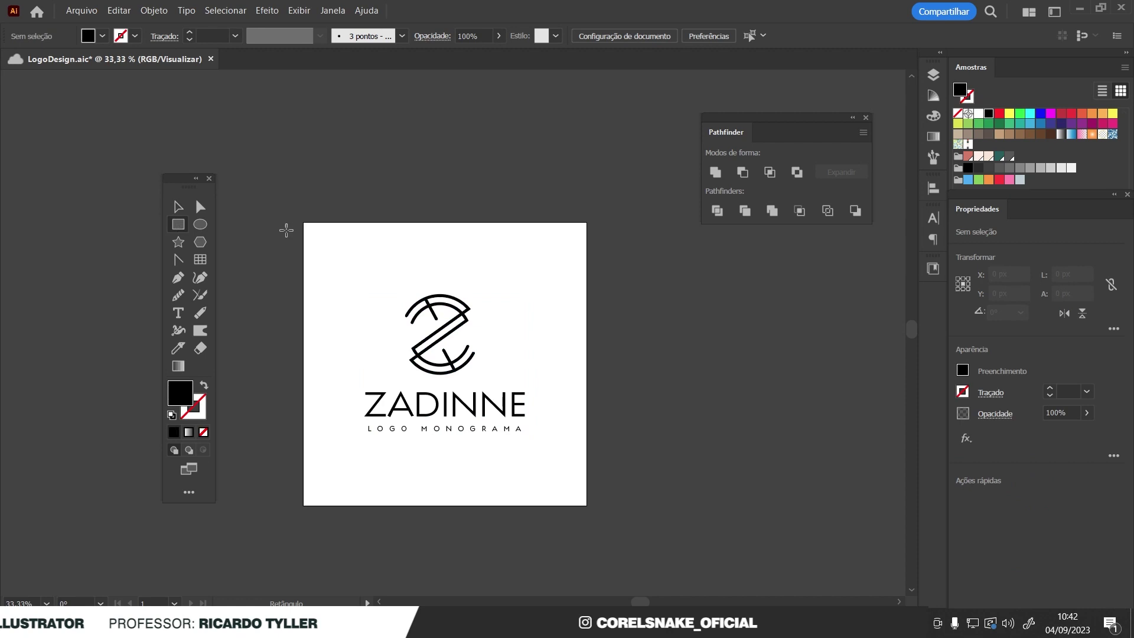
- Draw a 1080×1080 px square over the artboard and fill it dark teal
drag(303, 223, 588, 507)
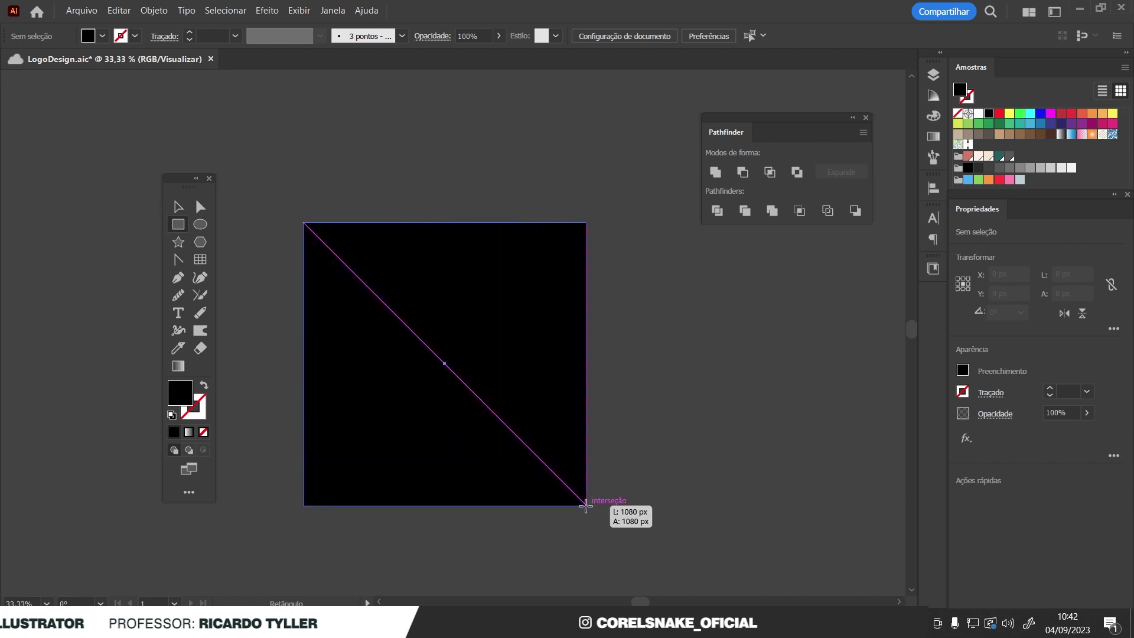
drag(588, 507, 586, 505)
click(176, 207)
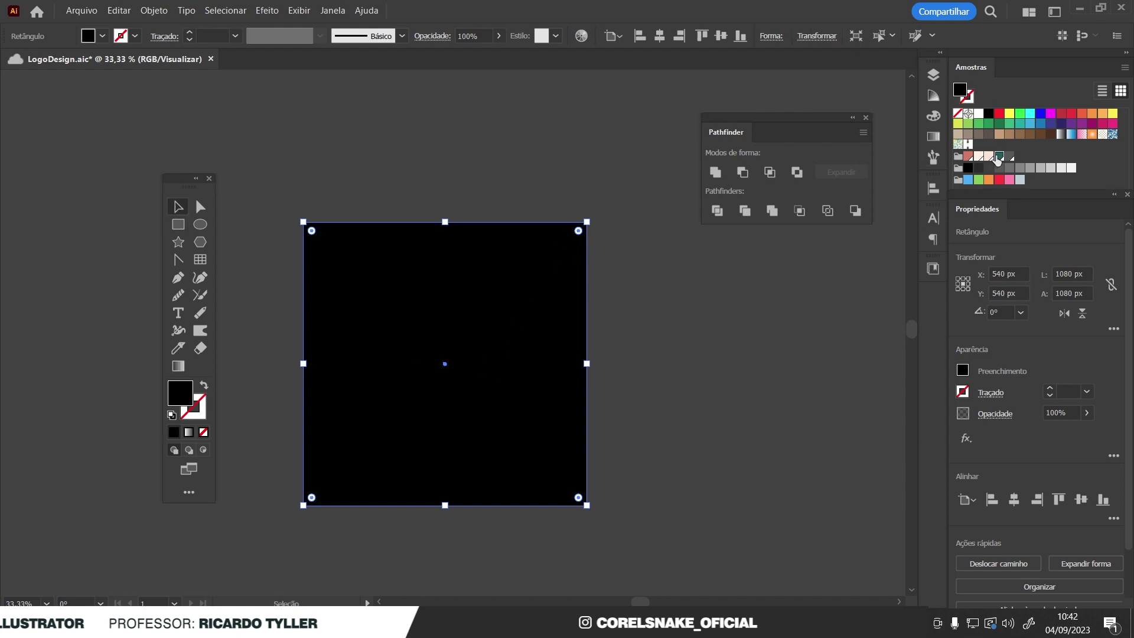
click(997, 159)
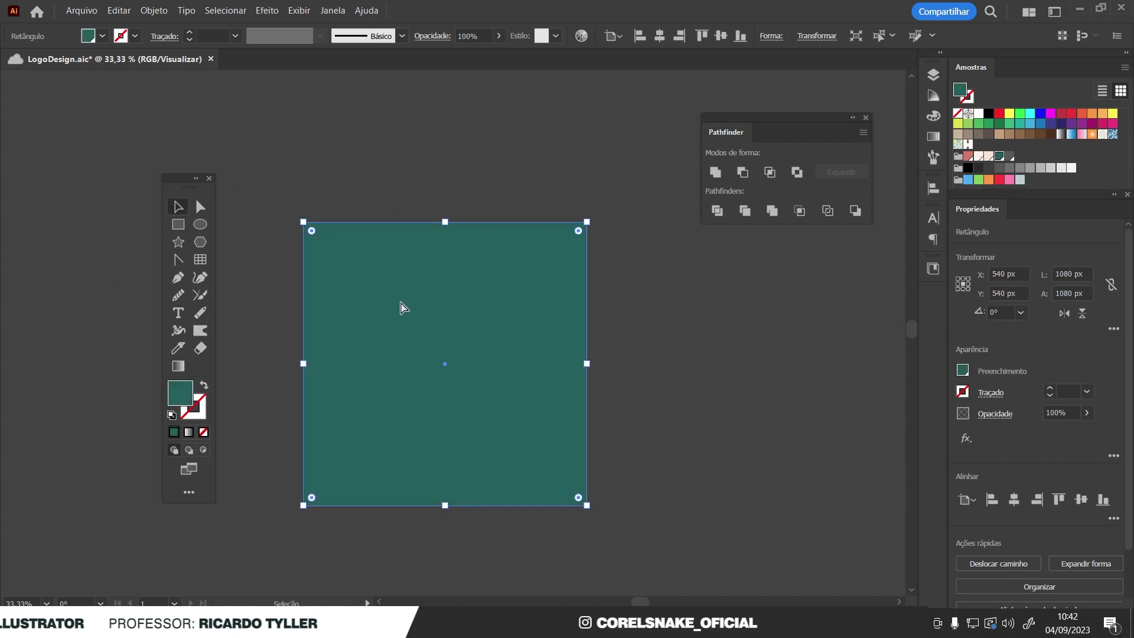
- Send the teal square behind the ZADINNE logo and reselect the logo group
key(ctrl)
key(ctrl+shift+bracketleft)
click(620, 294)
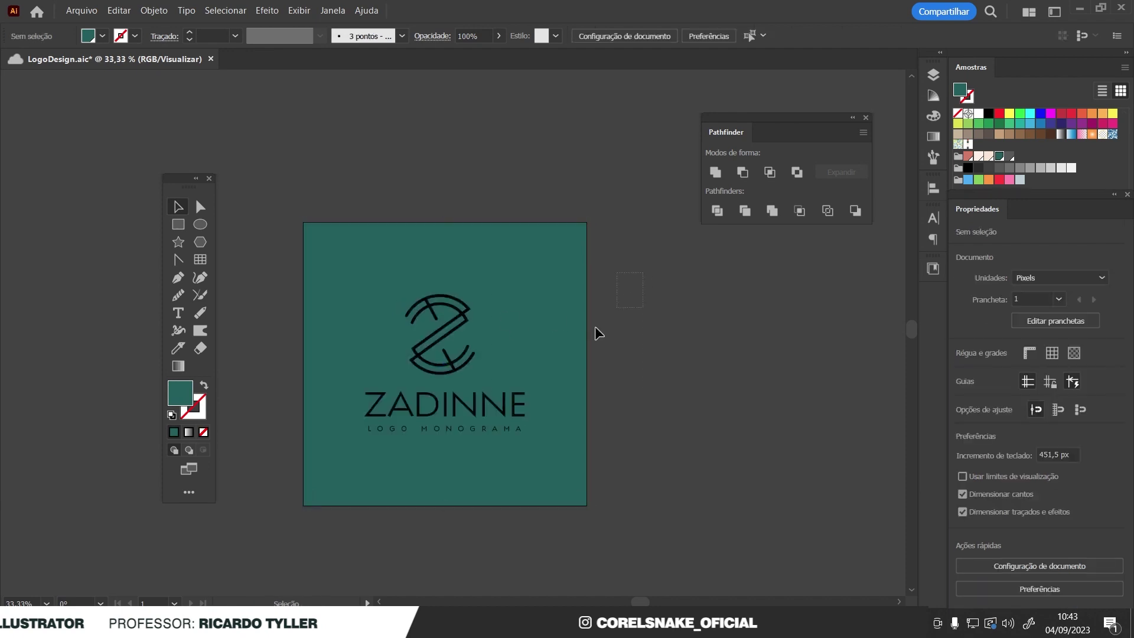
click(345, 452)
key(ctrl+2)
key(ctrl+a)
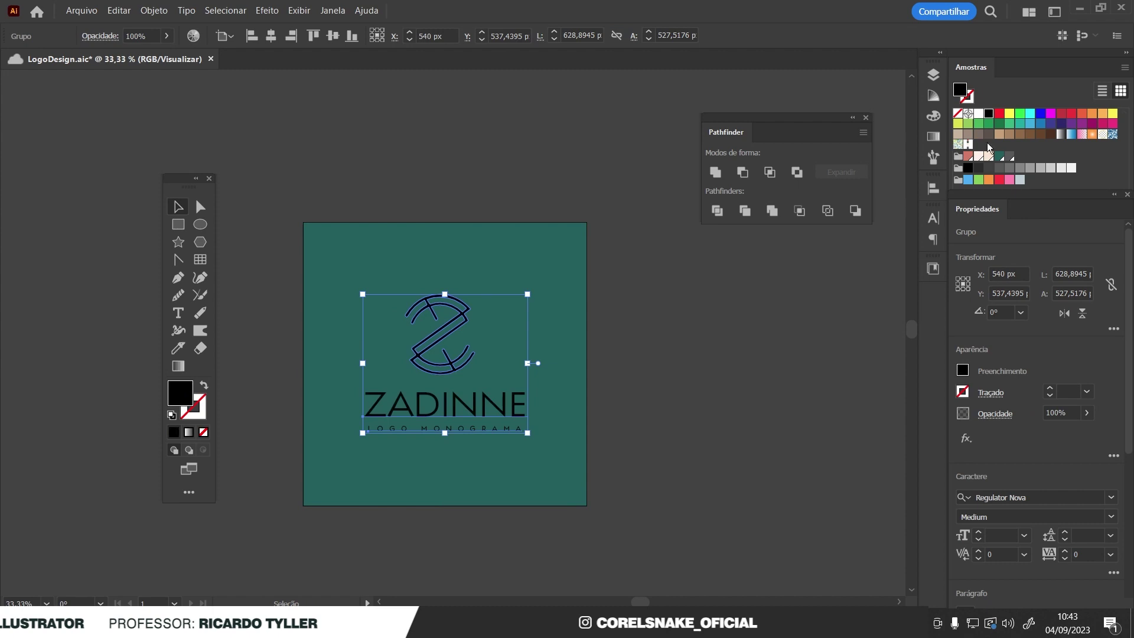
- Make the logo off-white on the teal background and save the document
click(980, 156)
click(159, 353)
key(ctrl+s)
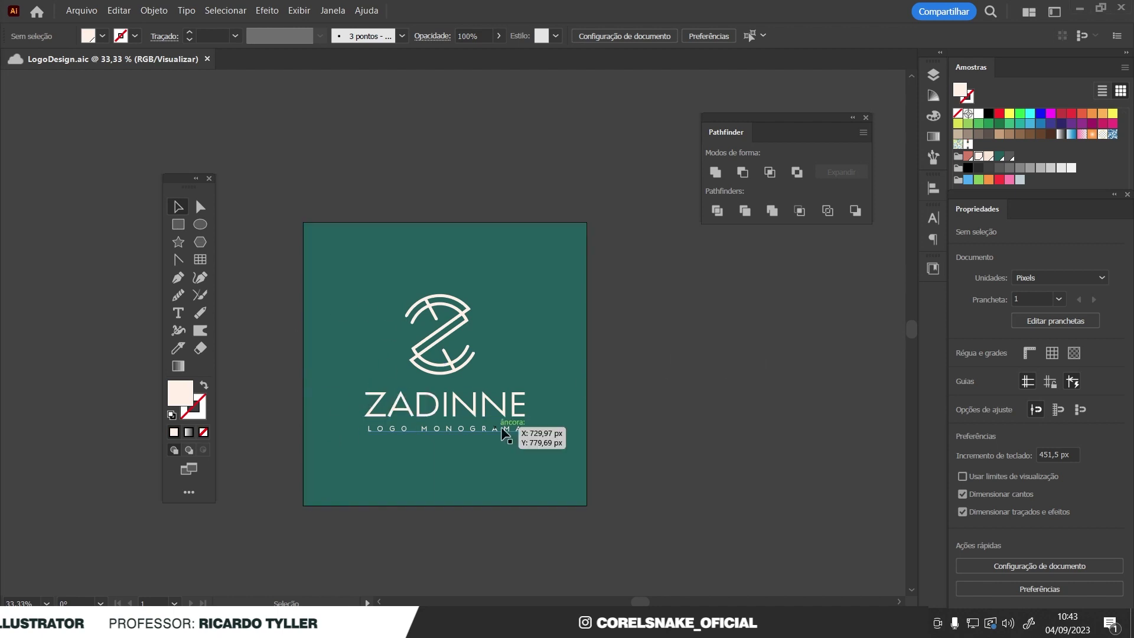
- Duplicate the teal artwork to the right and give its background a pale peach fill
scroll(271, 273, down, 1)
mouse_move(535, 479)
mouse_down()
mouse_move(331, 327)
mouse_move(512, 297)
mouse_up()
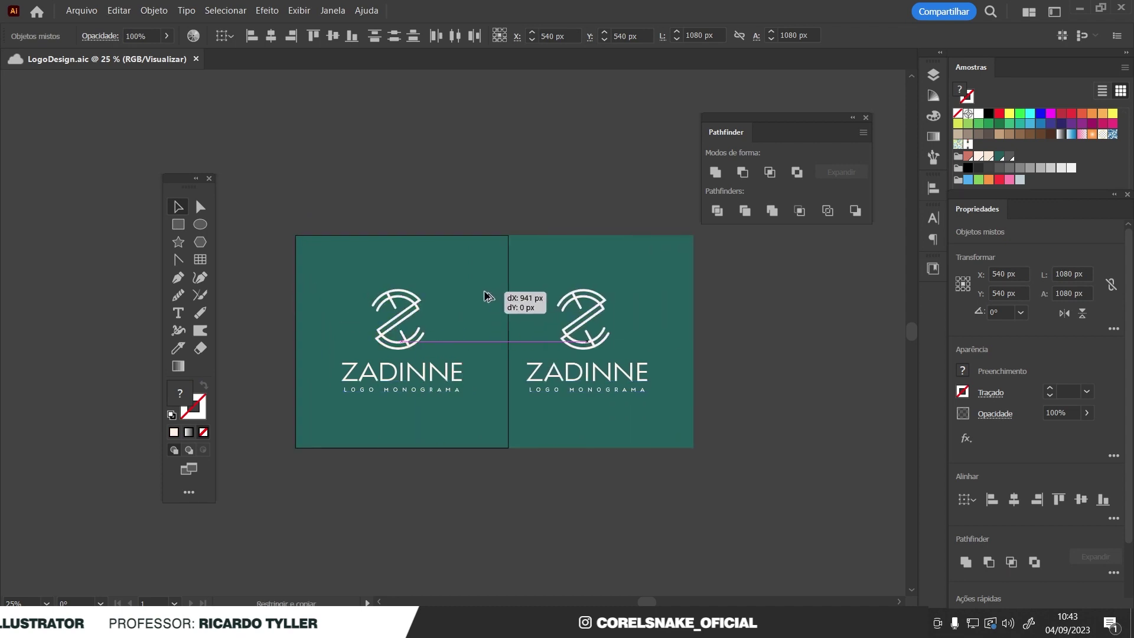
click(547, 172)
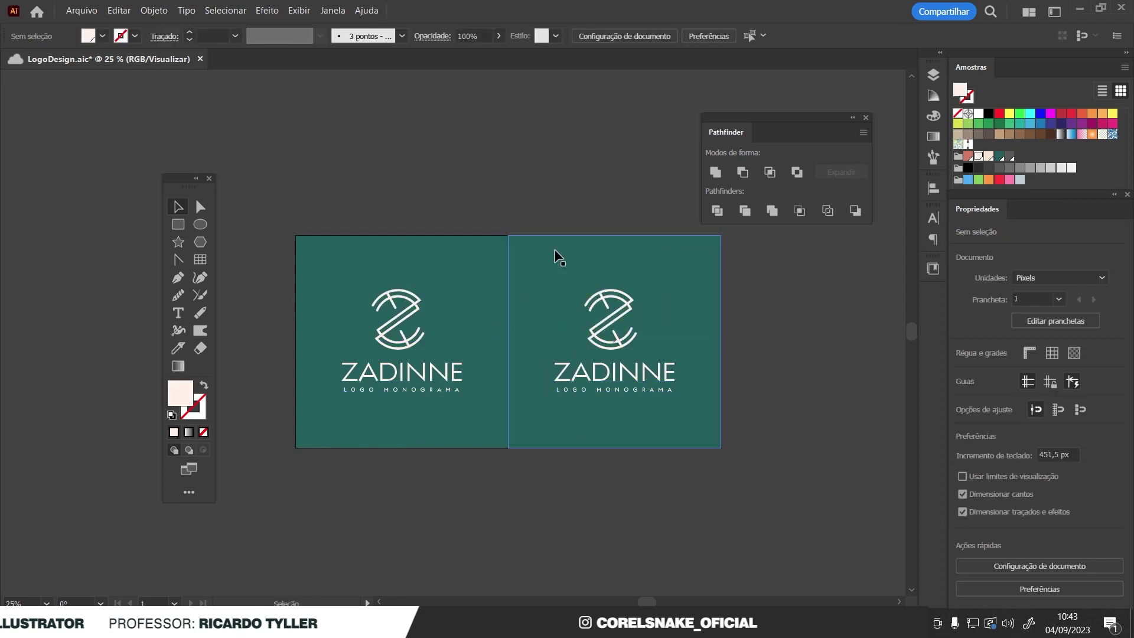
click(558, 254)
click(981, 157)
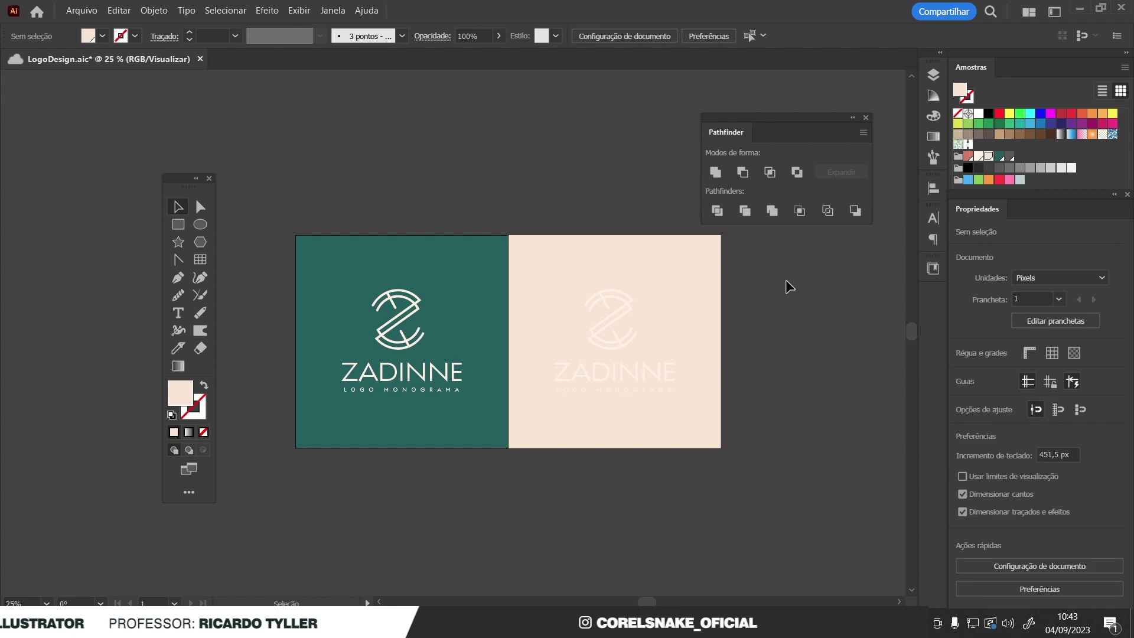
- Recolour the right-hand logo dark teal and zoom out to see both versions
drag(785, 279, 537, 404)
click(667, 452)
drag(794, 263, 622, 407)
shift+click(695, 438)
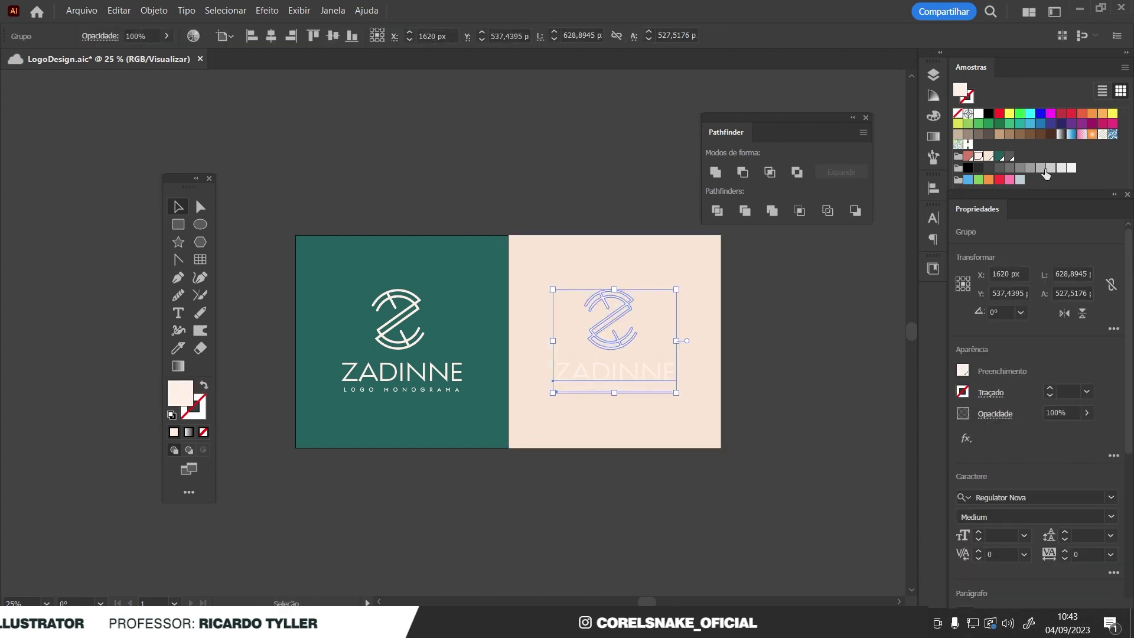
click(1000, 157)
click(820, 308)
key(ctrl+minus)
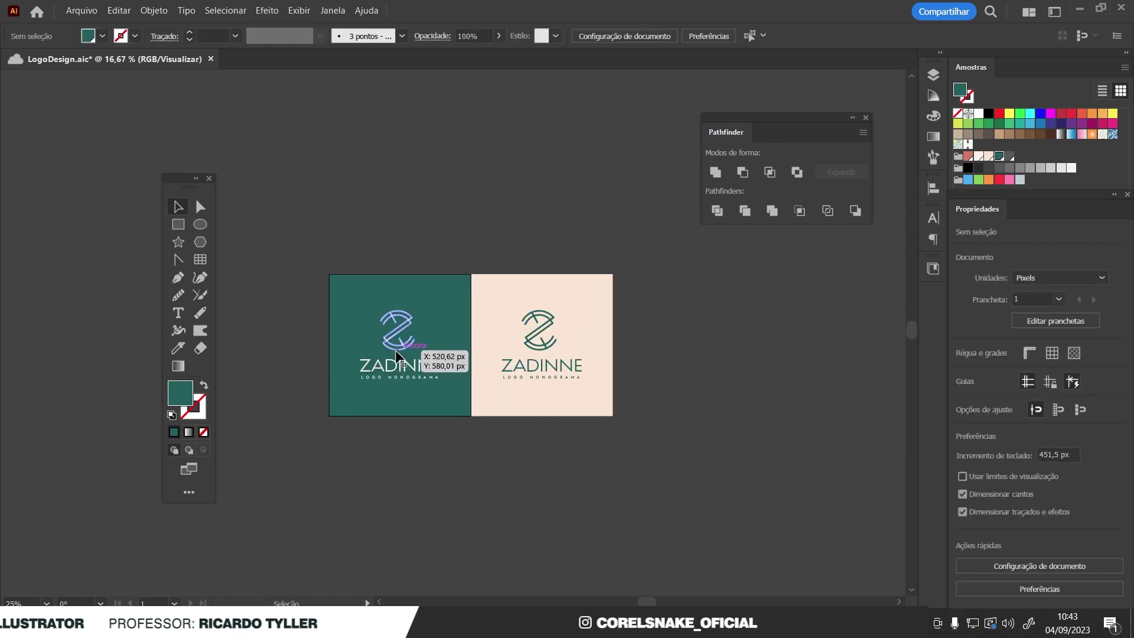
click(473, 356)
- Copy both backgrounds directly below and reflect them horizontally to swap their colours
drag(497, 282, 497, 426)
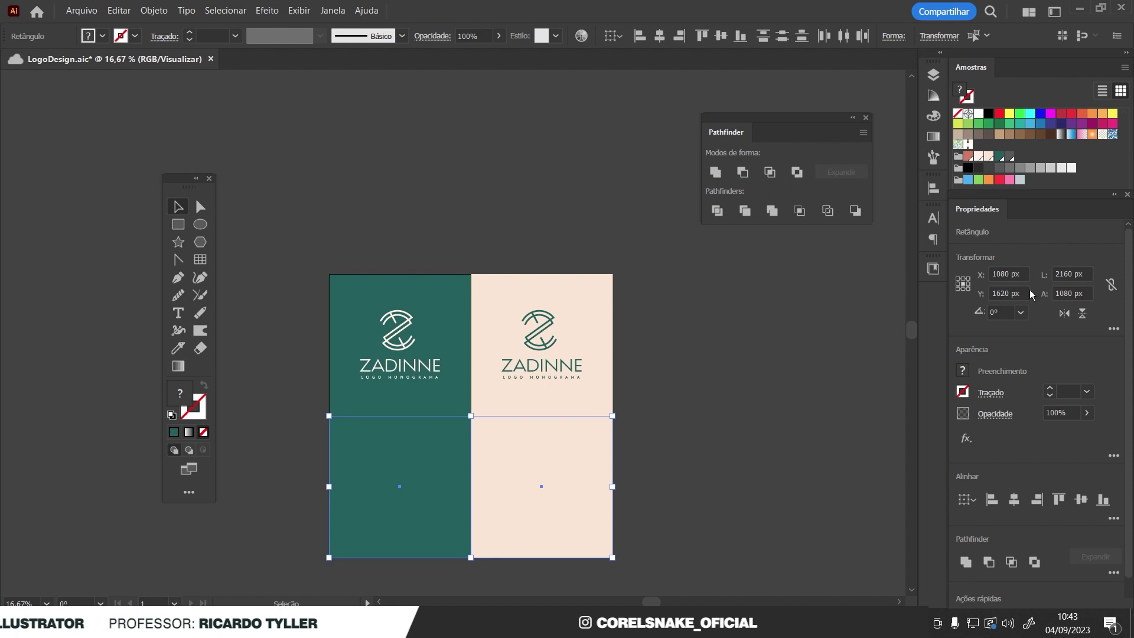
click(1064, 313)
click(649, 389)
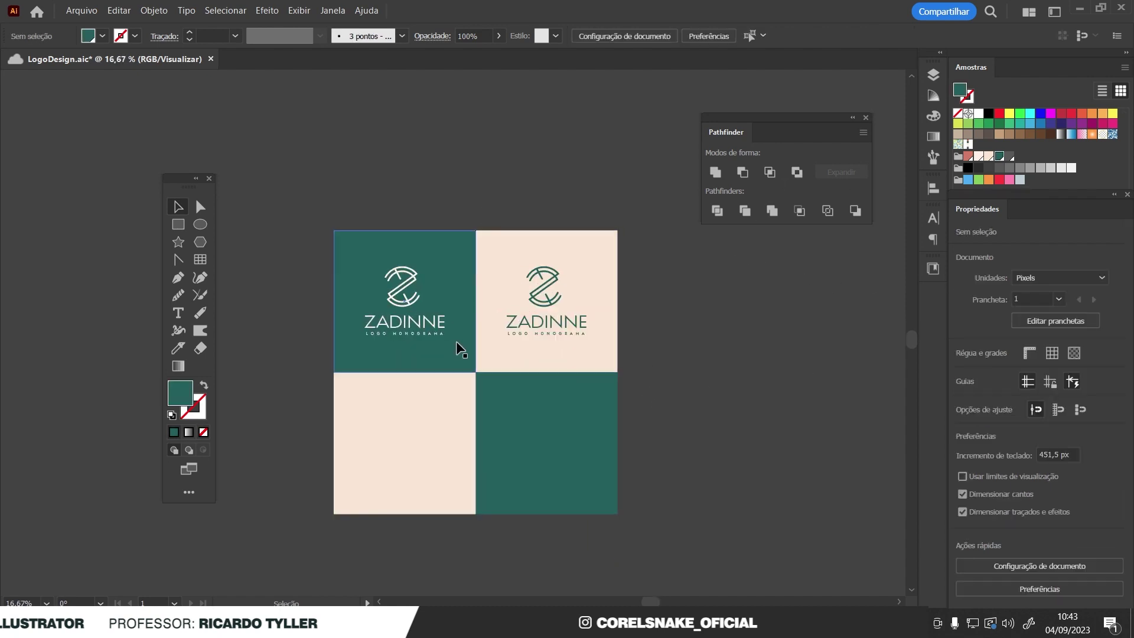
- Copy the teal top-right logo down and to the right of the grid
scroll(456, 348, up, 1)
scroll(393, 296, down, 1)
scroll(448, 373, up, 1)
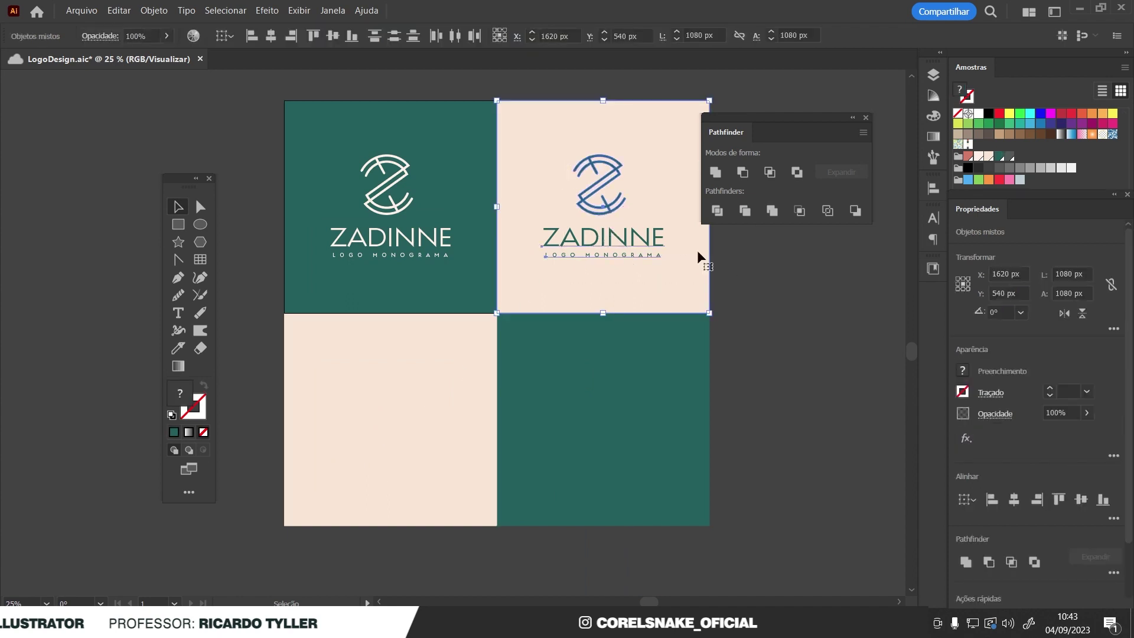
mouse_move(647, 261)
mouse_down()
mouse_move(732, 362)
mouse_move(770, 430)
mouse_up()
key(ctrl+plus)
key(ctrl+plus)
click(771, 430)
- Move the copied logo's ZADINNE text to the right of the Z mark and scale it up
click(436, 375)
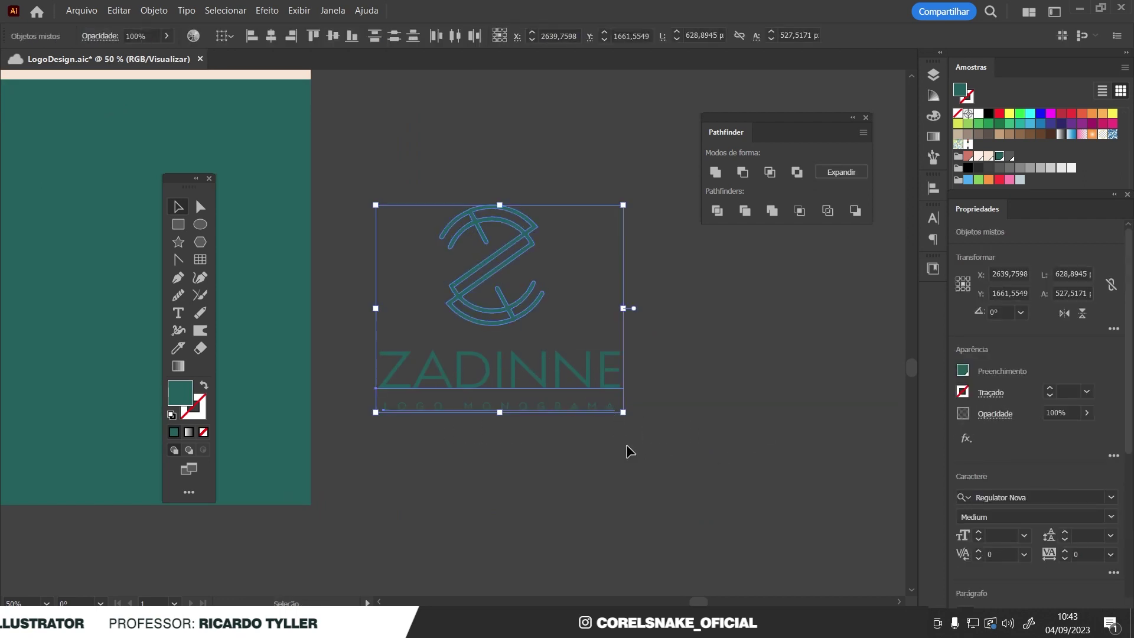
click(701, 458)
click(425, 369)
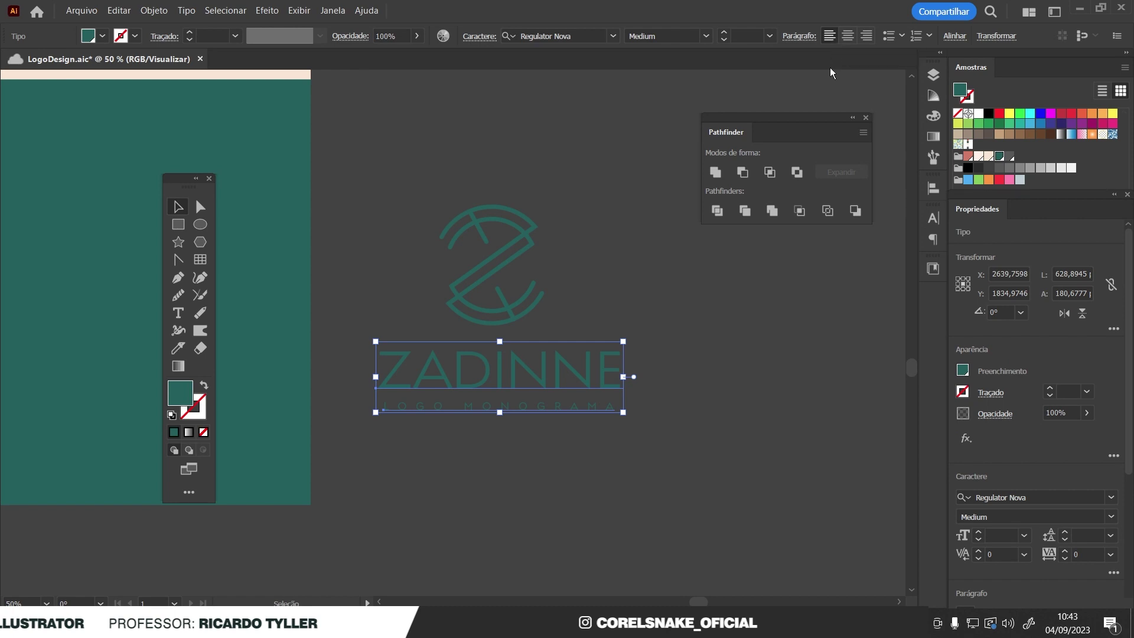
click(934, 189)
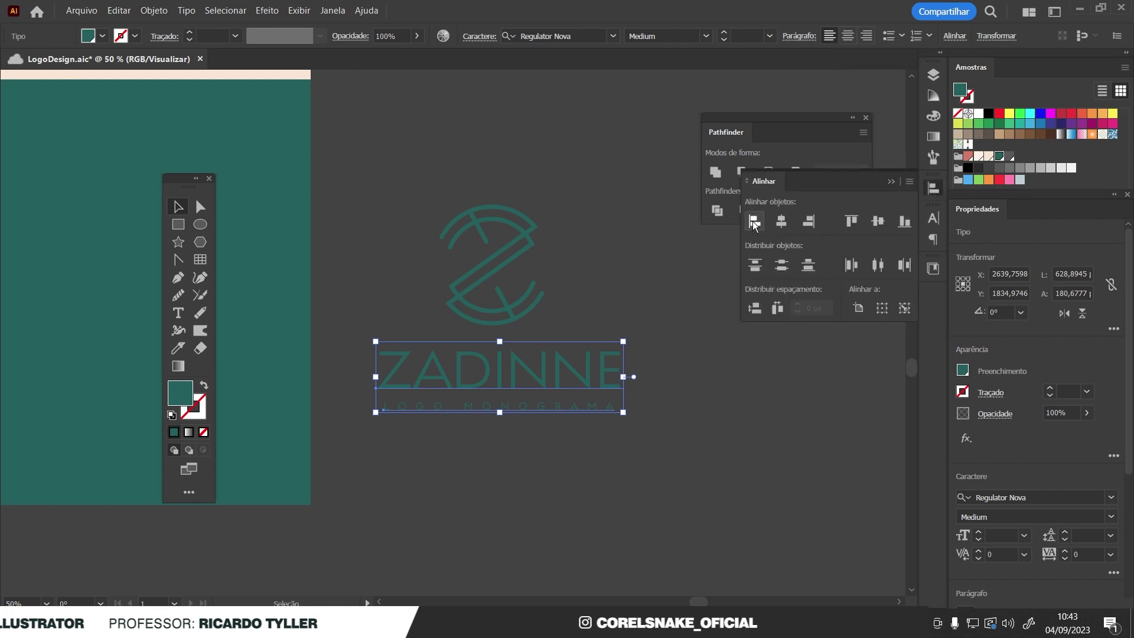
click(695, 396)
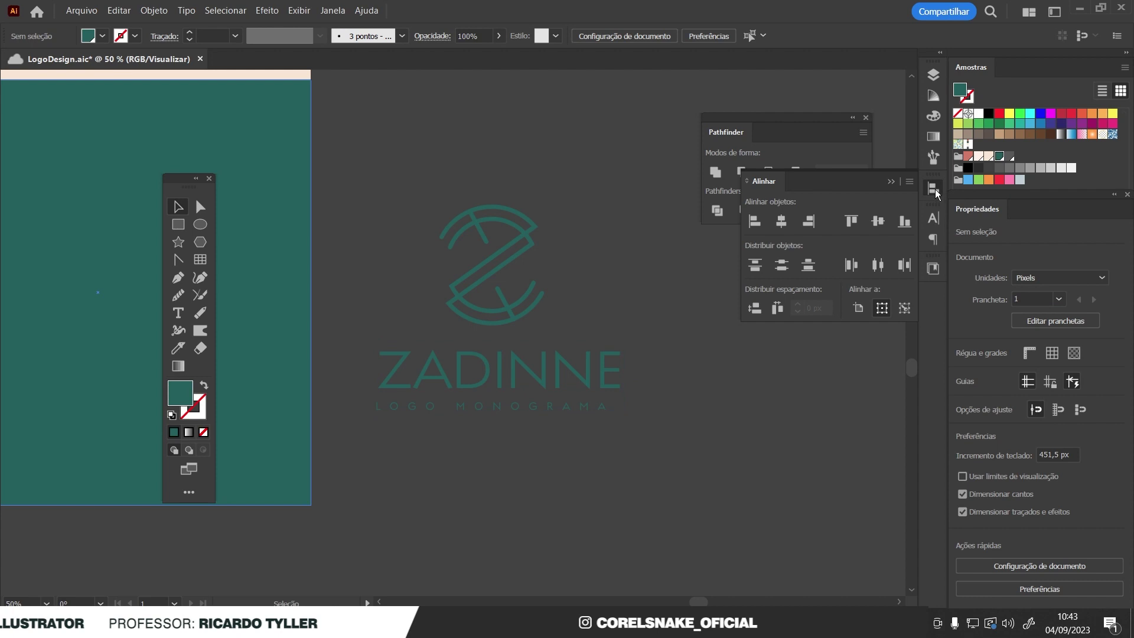
mouse_move(489, 453)
mouse_down()
mouse_move(451, 410)
mouse_move(641, 288)
mouse_up()
drag(694, 247, 728, 244)
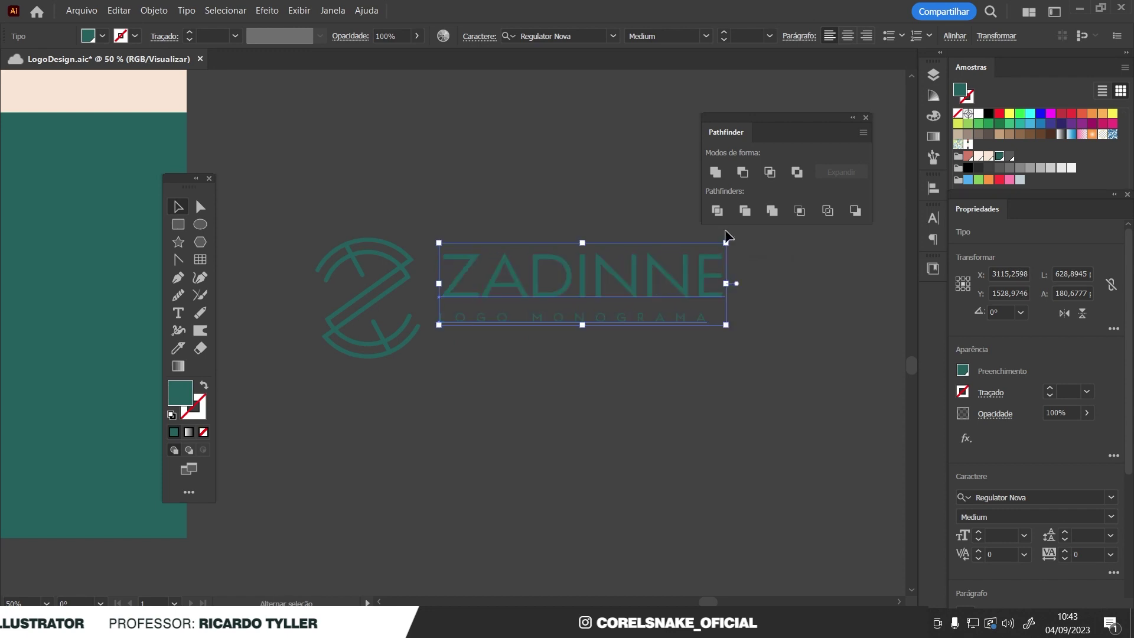
drag(727, 324, 734, 329)
click(711, 342)
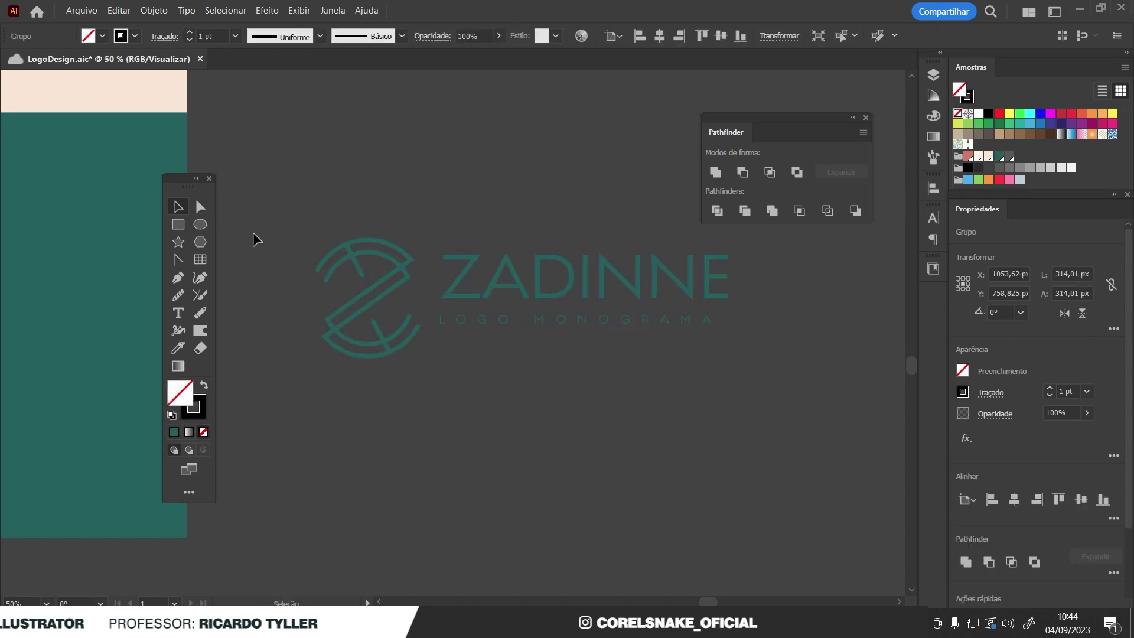
key(ctrl+minus)
key(ctrl+minus)
key(ctrl+minus)
click(691, 405)
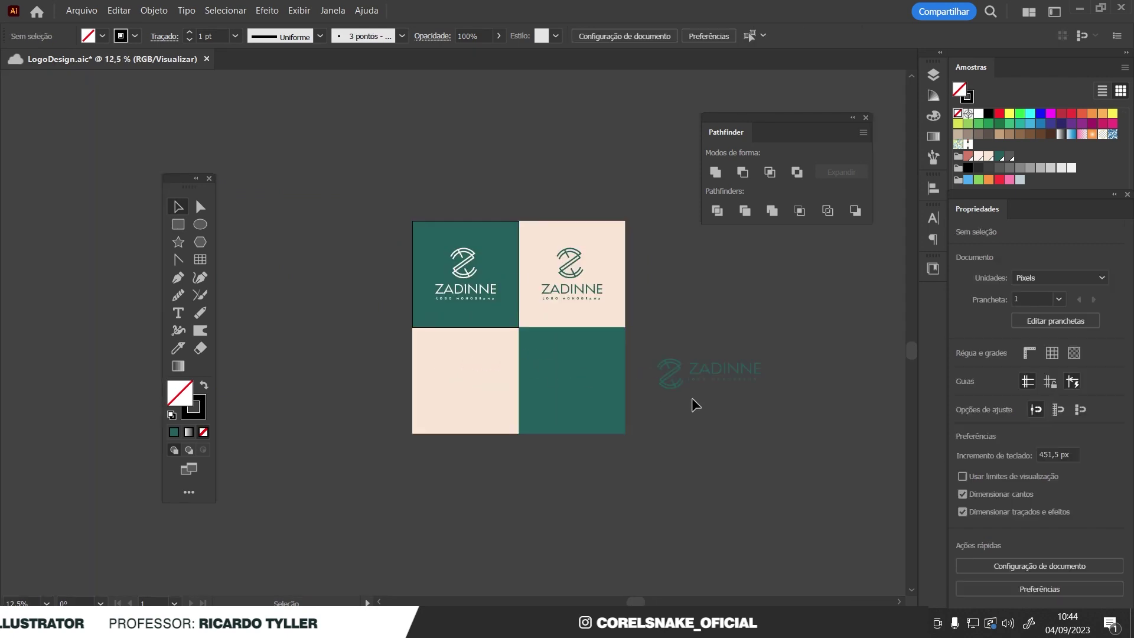
- Select the Z mark and ZADINNE text together and align their vertical centres
alt+scroll(729, 417, up, 4)
drag(728, 417, 561, 246)
key(a)
key(v)
drag(349, 187, 490, 417)
click(490, 417)
click(413, 313)
click(531, 309)
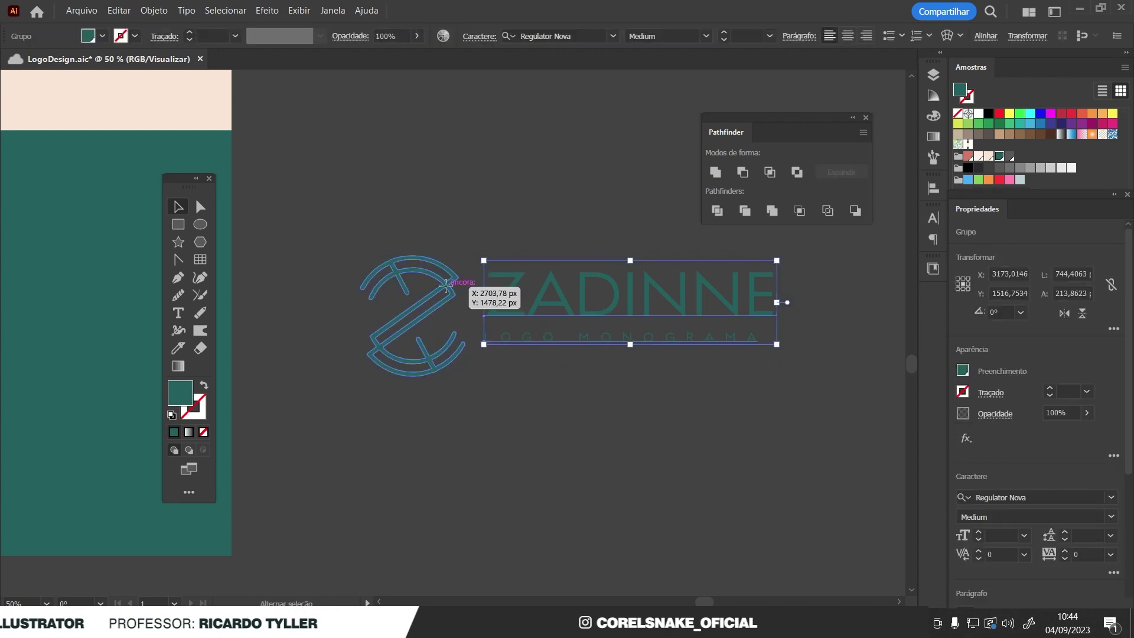
shift+click(458, 298)
click(933, 188)
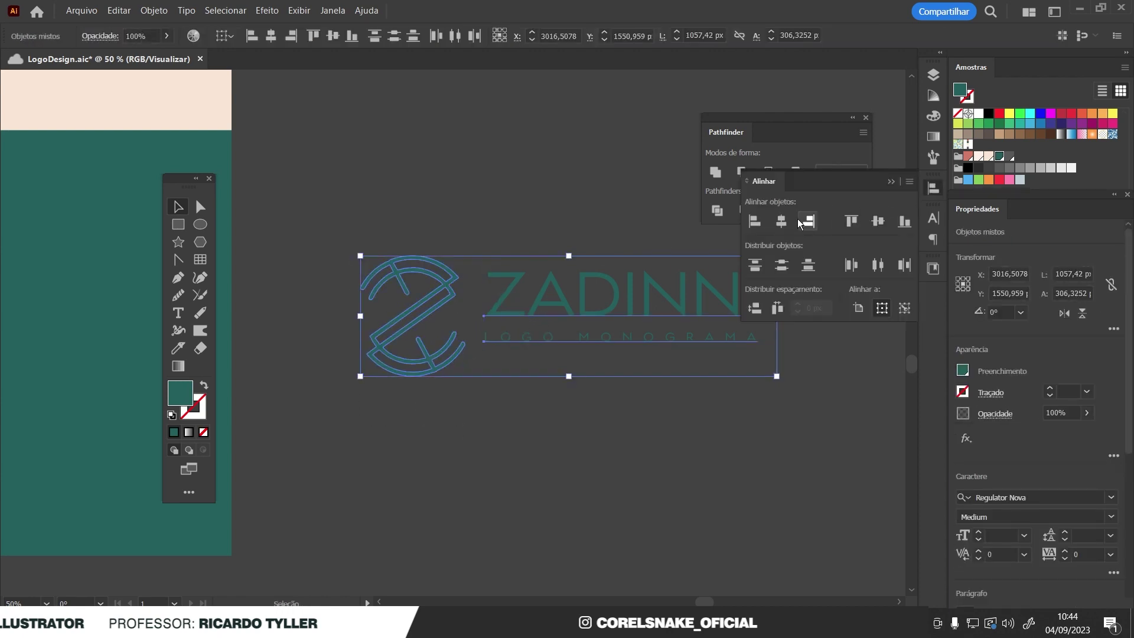
click(878, 221)
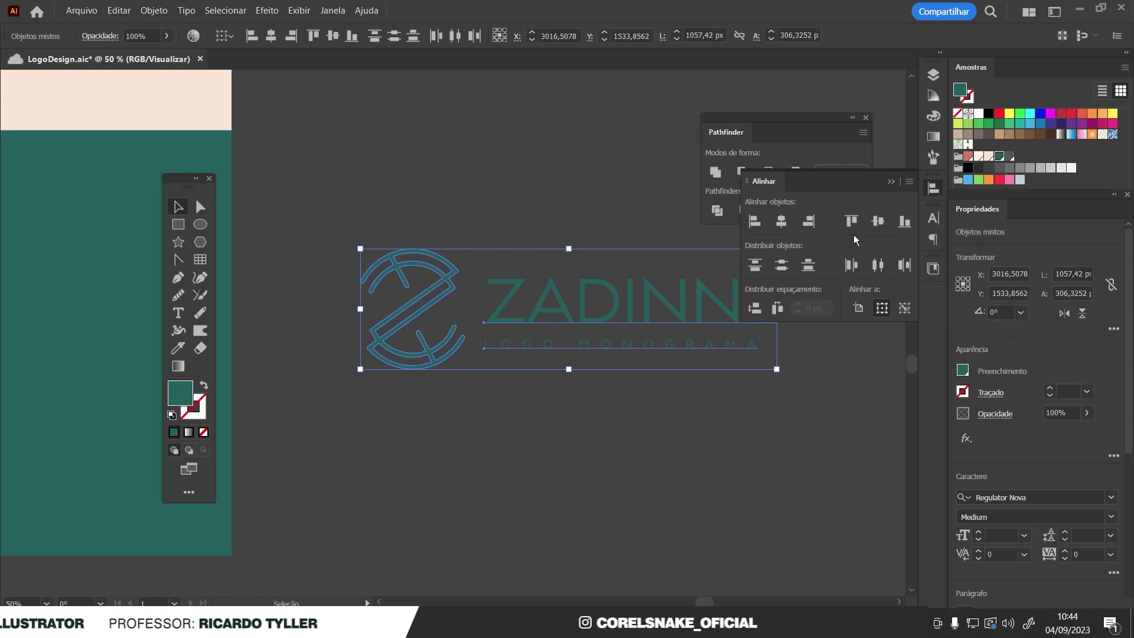
click(701, 399)
- Nudge the ZADINNE text group slightly up and left to refine the spacing
scroll(374, 331, up, 2)
scroll(397, 306, down, 1)
scroll(397, 324, up, 1)
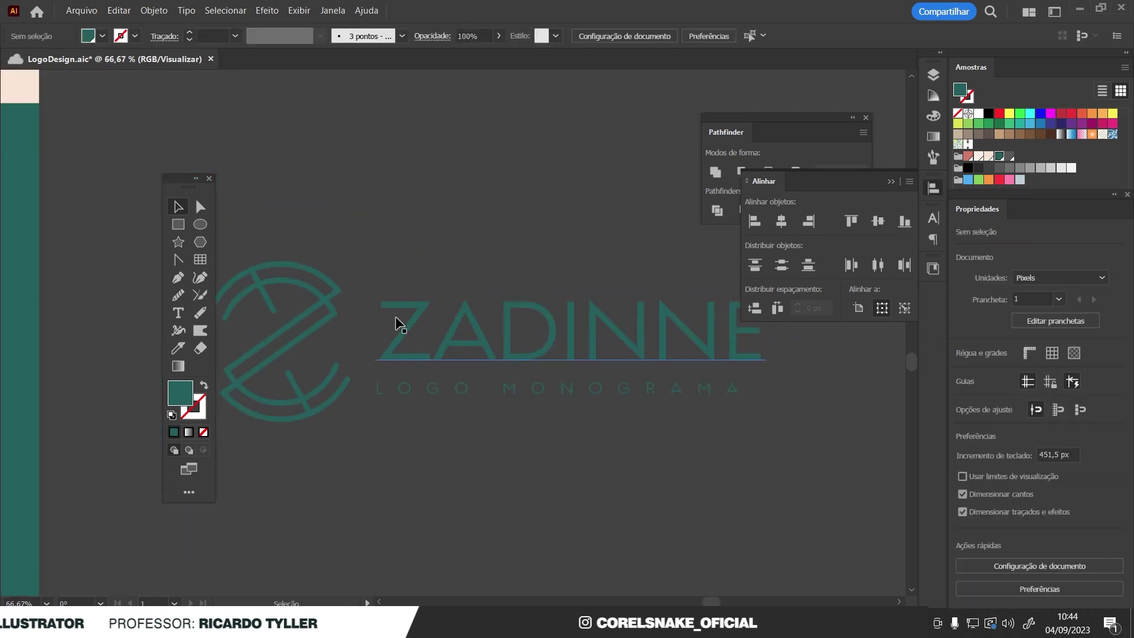
drag(406, 334, 403, 328)
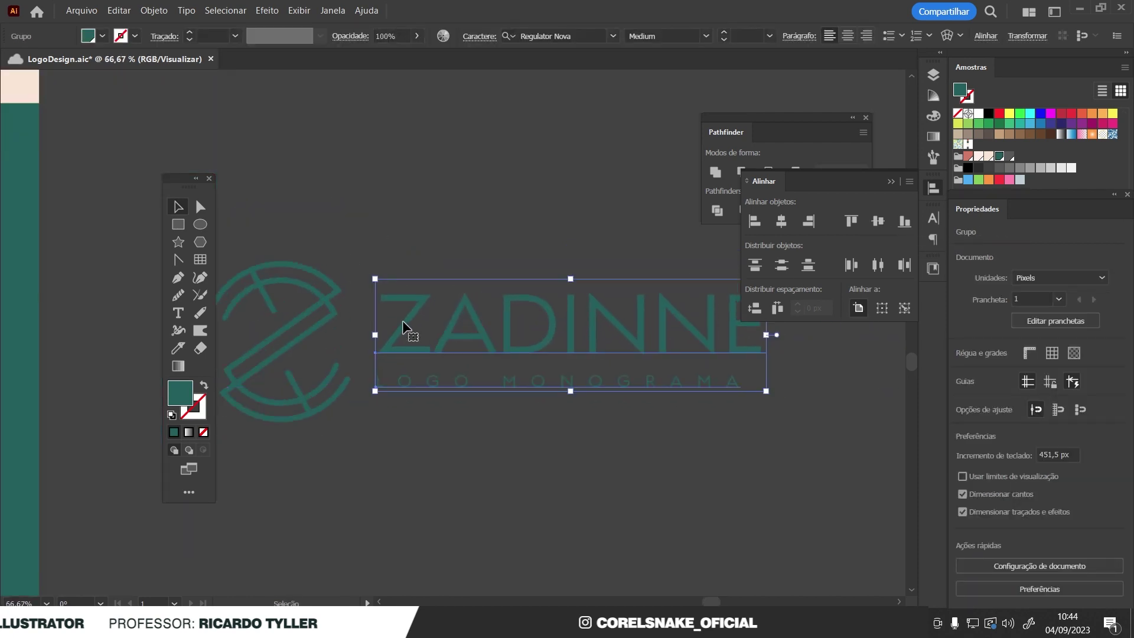
scroll(403, 329, up, 4)
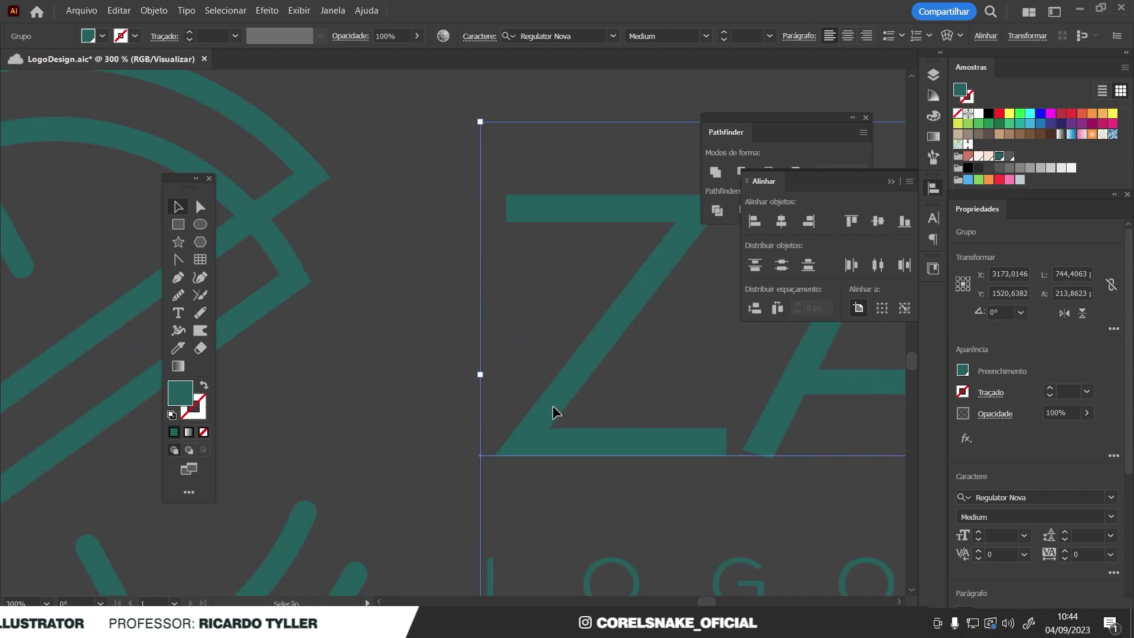
drag(555, 411, 544, 412)
scroll(395, 393, down, 4)
scroll(557, 463, down, 4)
scroll(523, 409, down, 3)
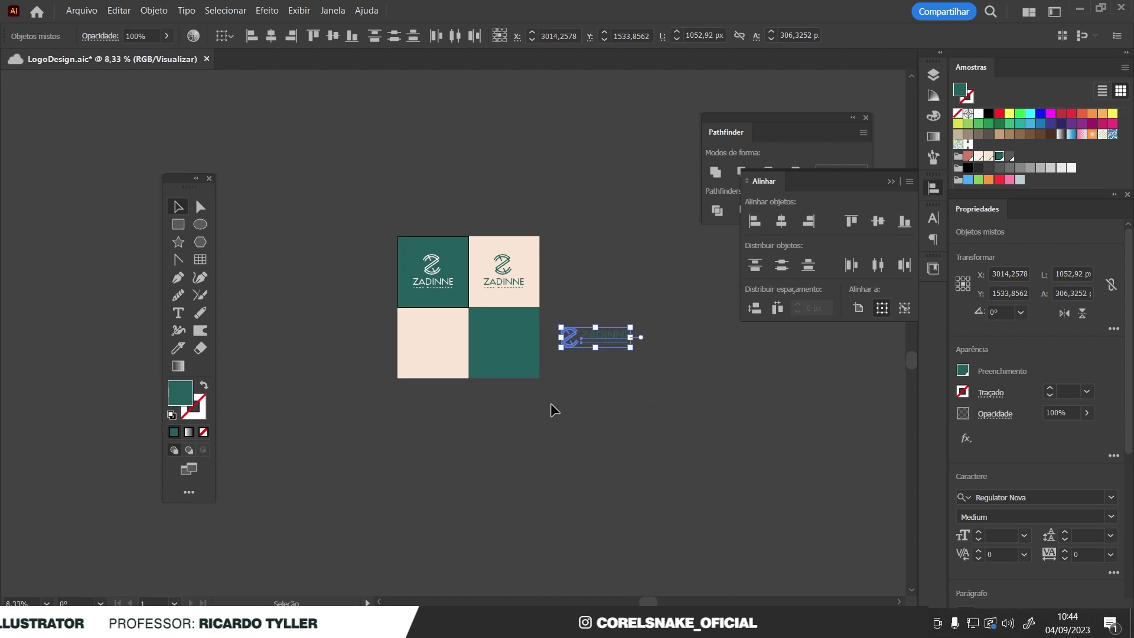
- Move the horizontal logo onto the bottom-left beige square, enlarge it, group it, and centre it on the square
drag(575, 337, 414, 343)
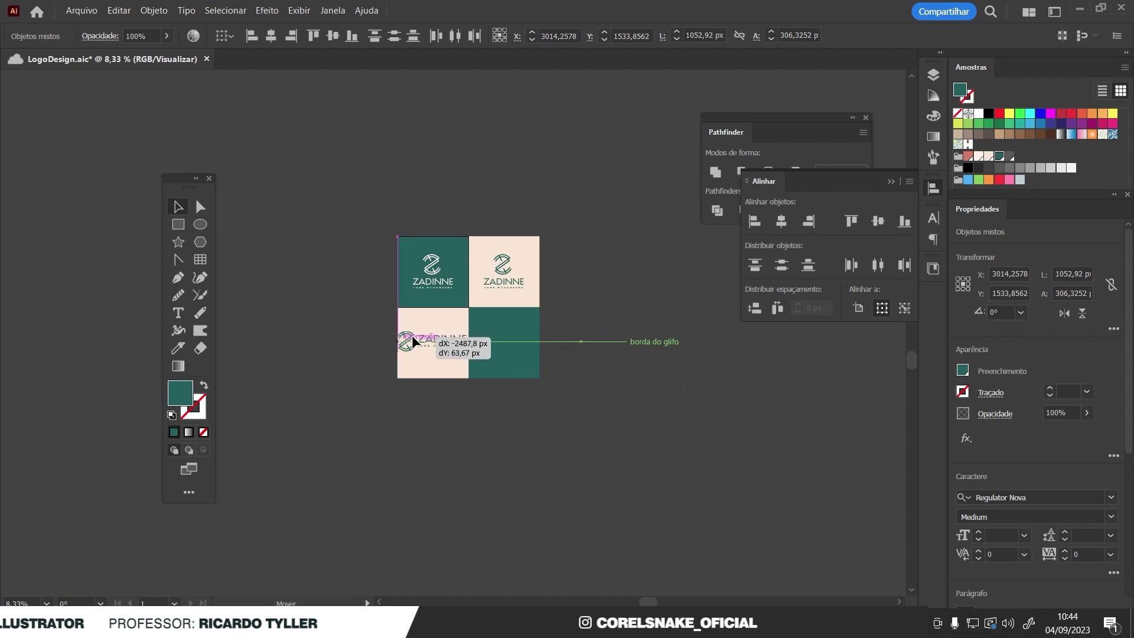
scroll(413, 343, up, 3)
drag(508, 375, 503, 378)
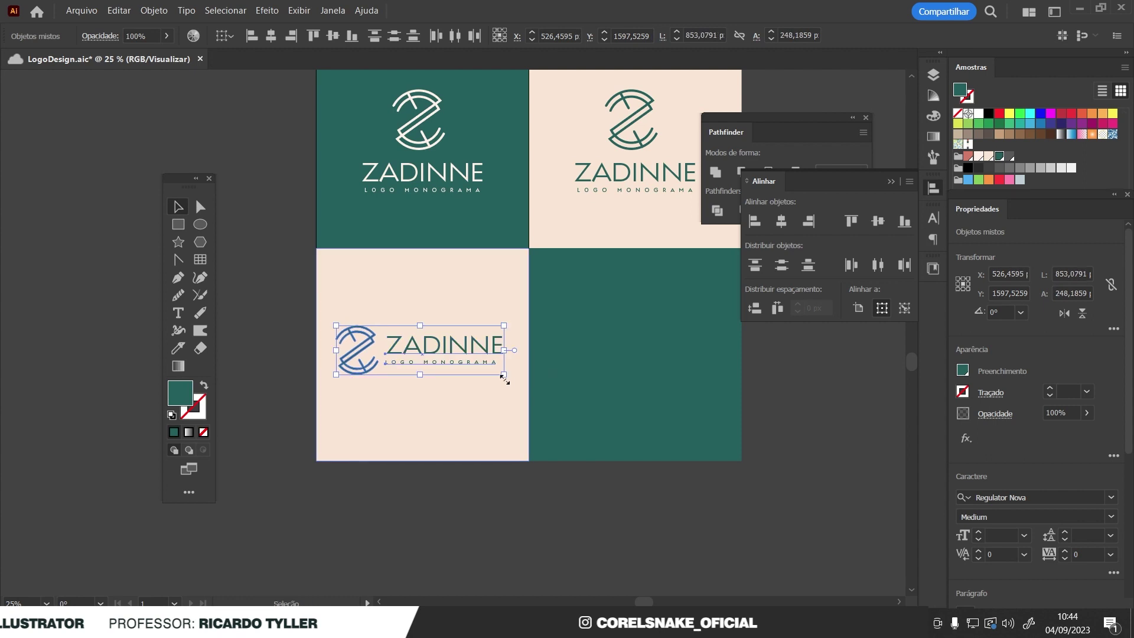
key(ctrl+g)
shift+click(468, 417)
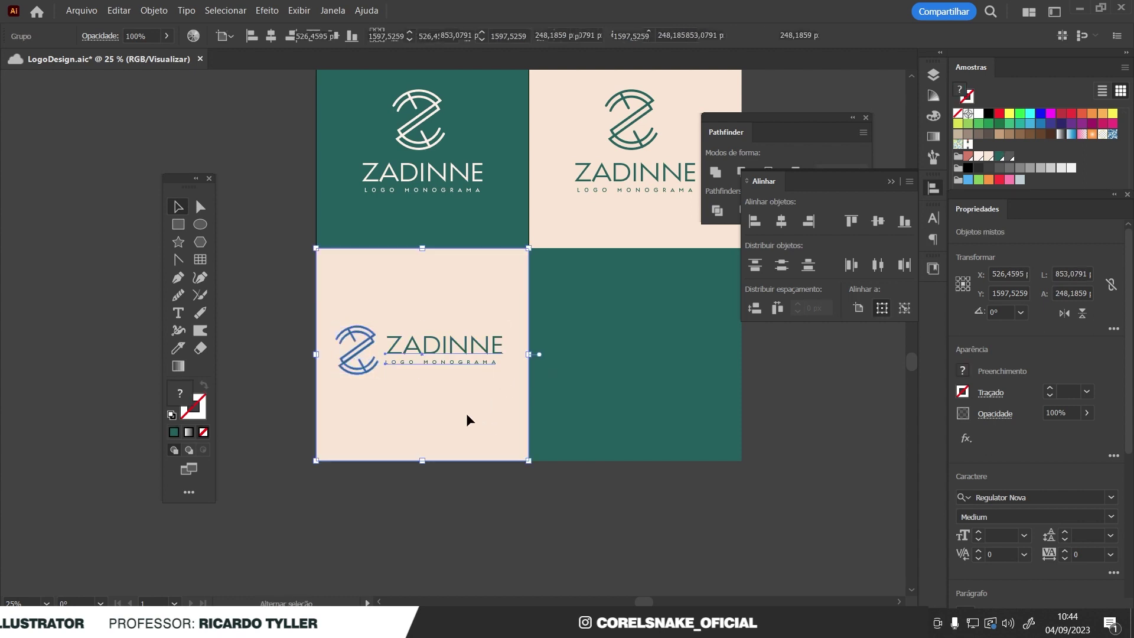
click(467, 417)
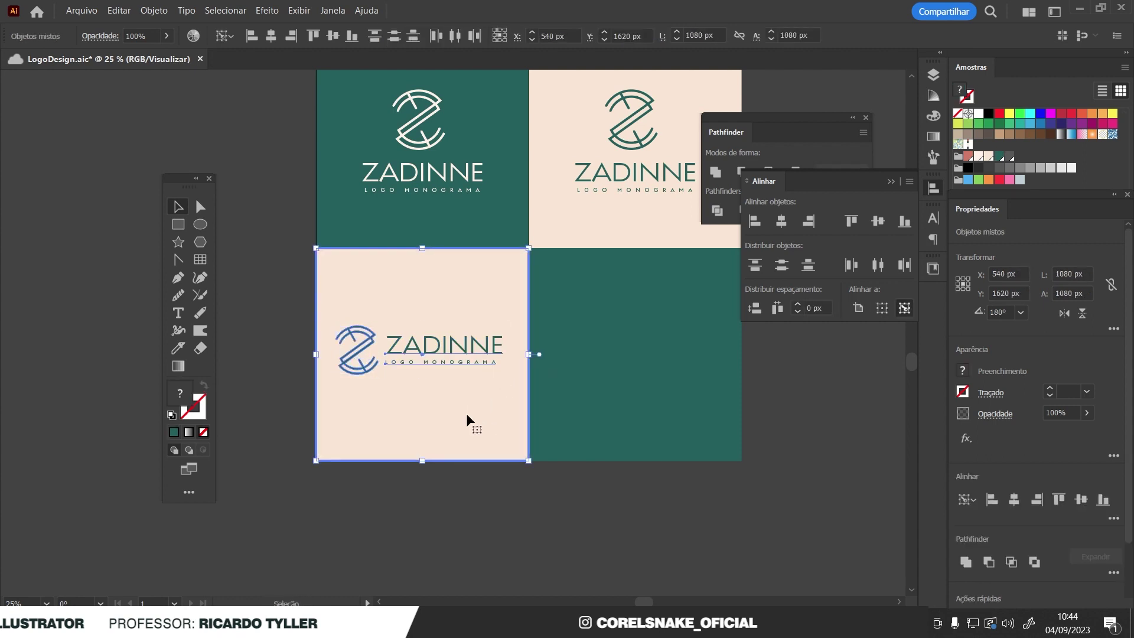
key(ctrl+shift+a)
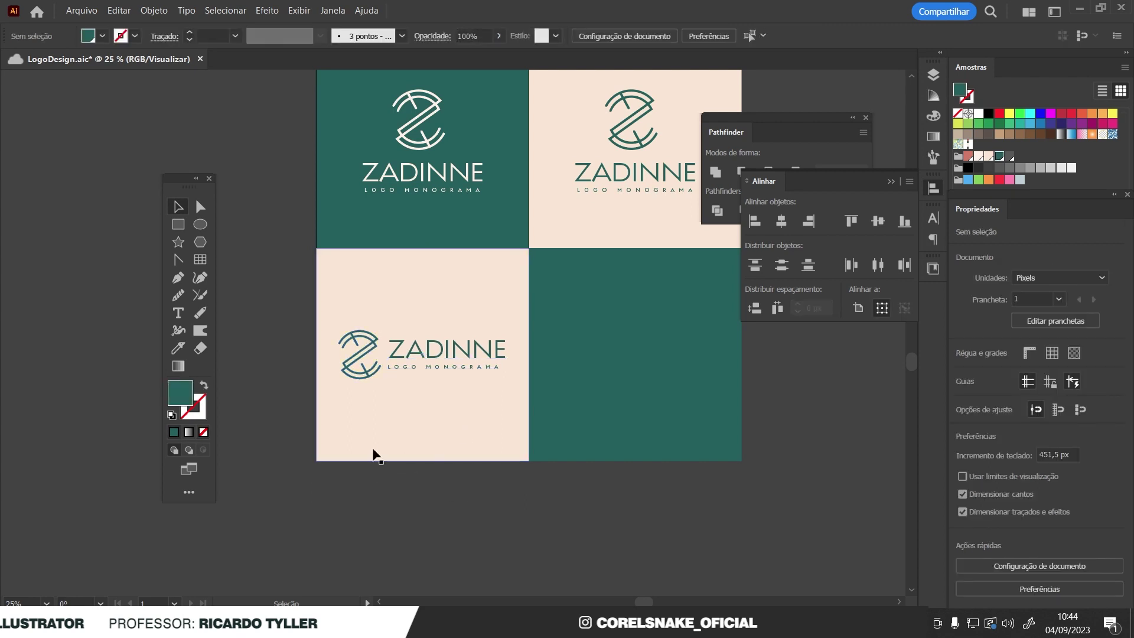
- Shift the ZADINNE text closer to the Z mark and re-centre the logo on the beige square
scroll(390, 443, down, 1)
scroll(413, 435, up, 2)
scroll(425, 434, down, 1)
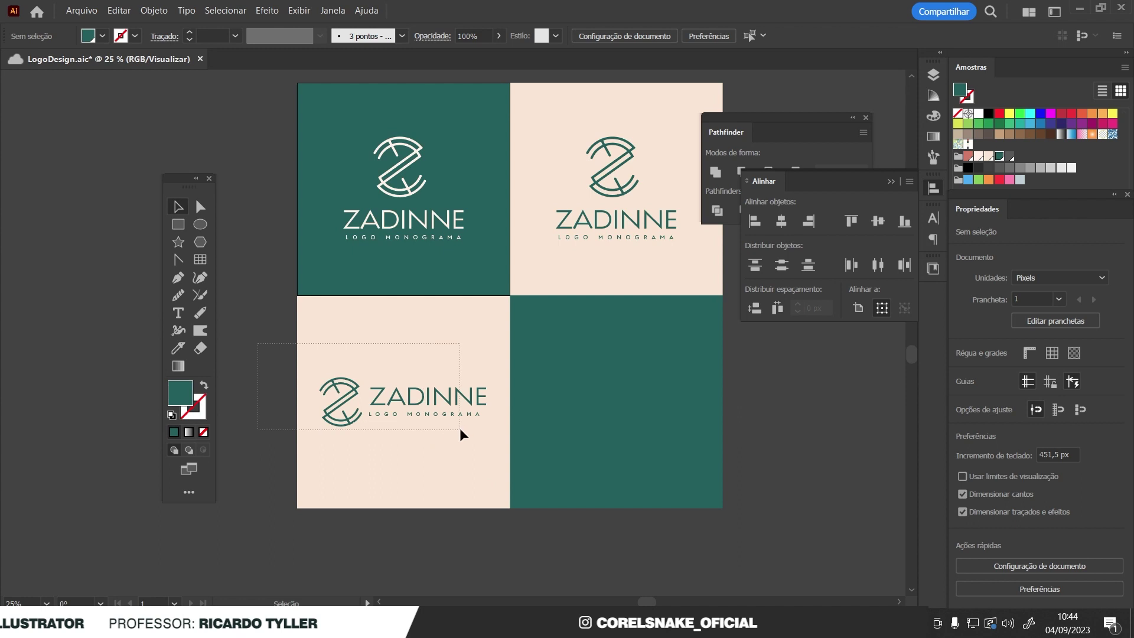
drag(263, 348, 461, 434)
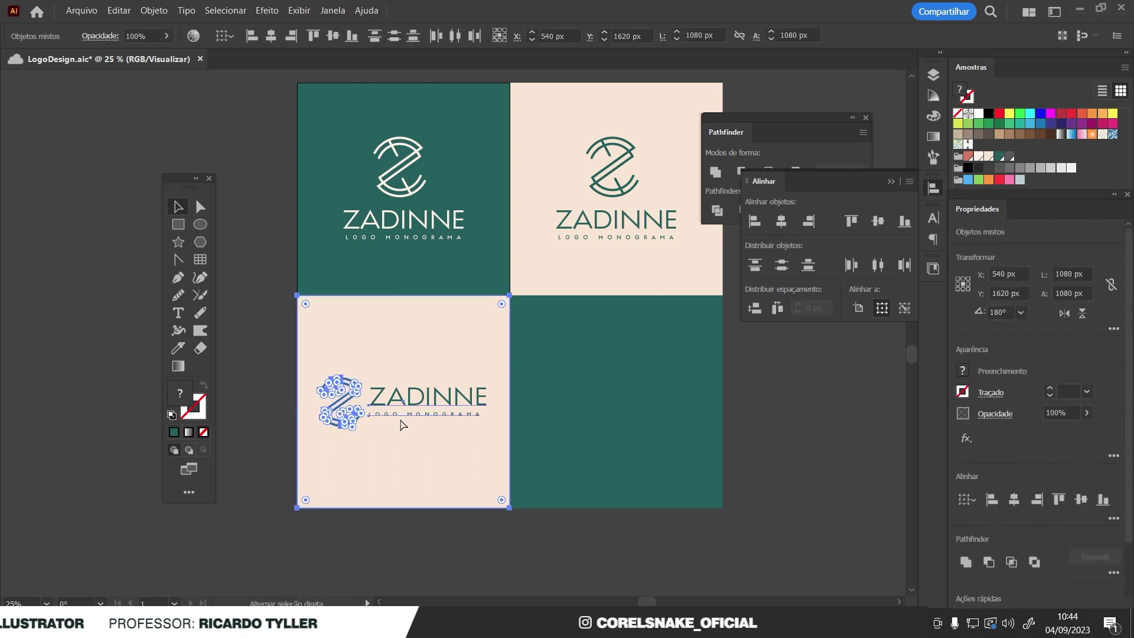
click(284, 399)
scroll(372, 409, up, 2)
click(373, 409)
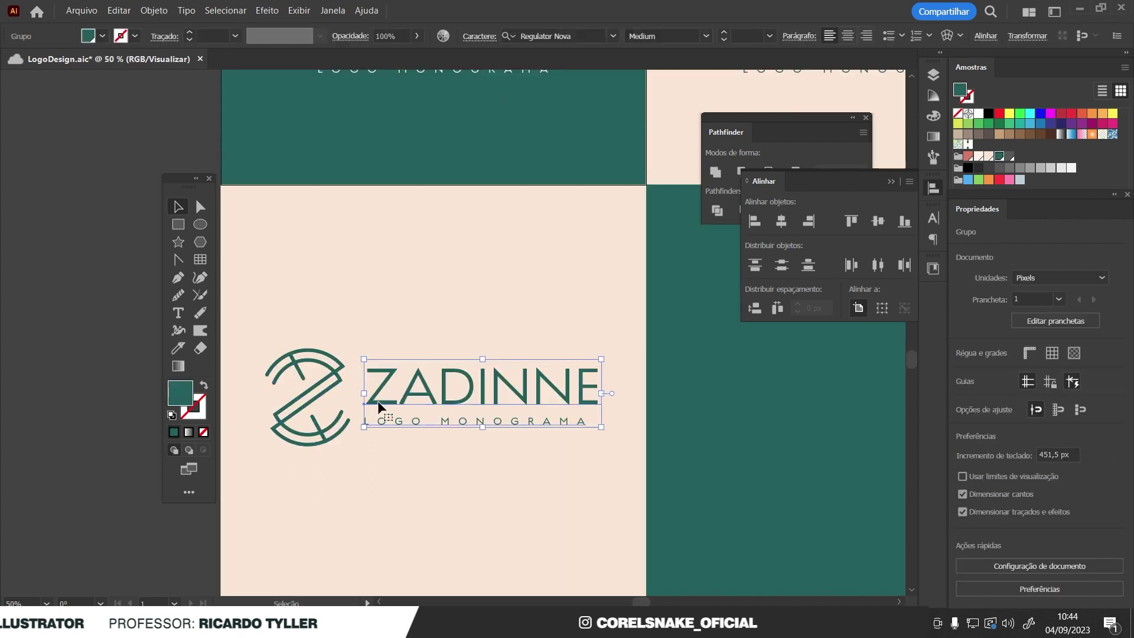
scroll(373, 408, up, 2)
drag(381, 430, 373, 430)
scroll(362, 417, down, 5)
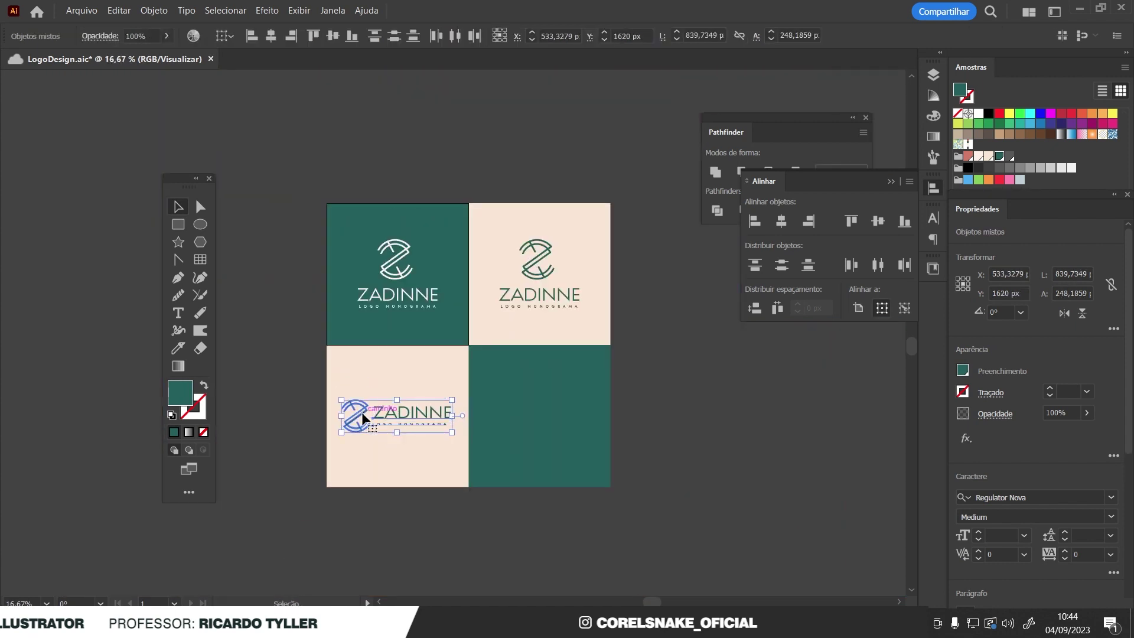
shift+click(412, 460)
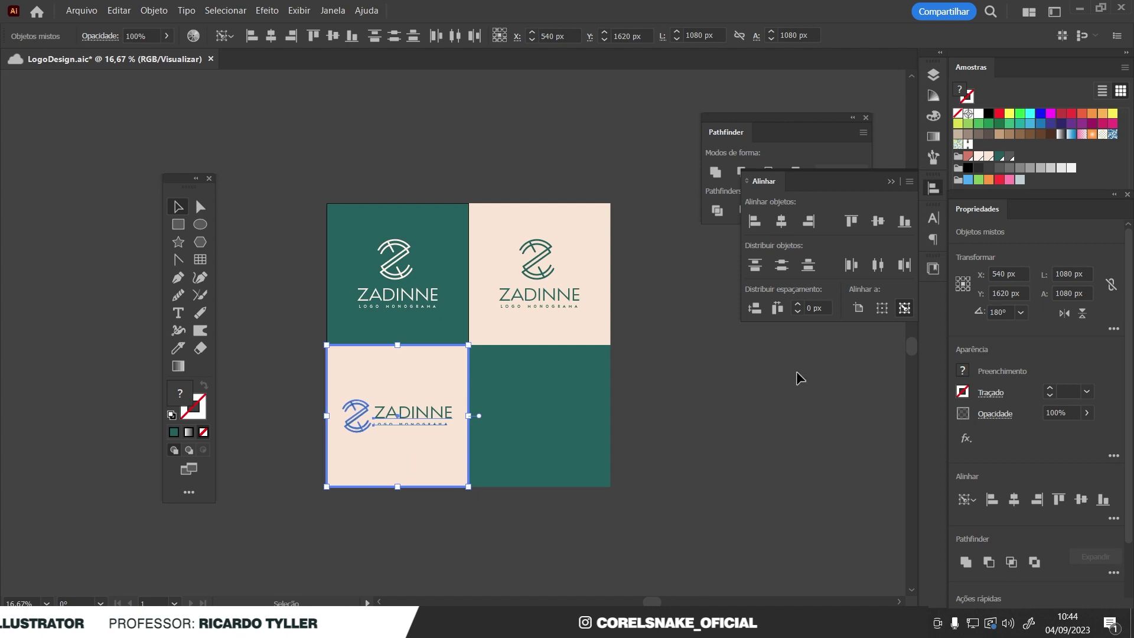
click(415, 422)
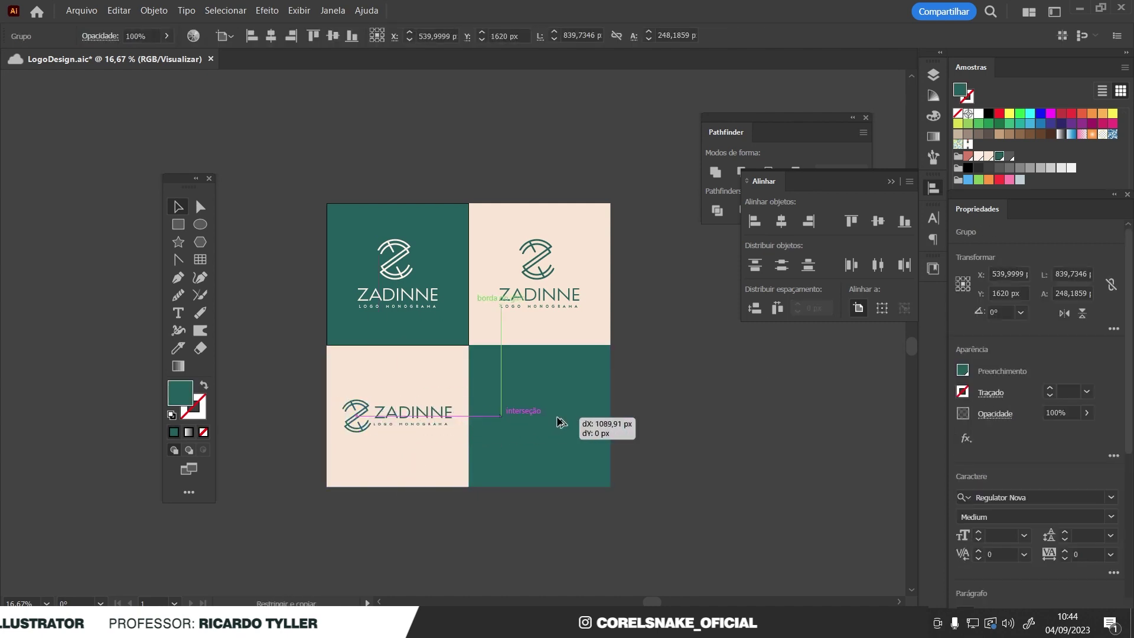
- Copy the logo into the bottom-right teal square, make it beige, and centre it there
drag(411, 422, 557, 421)
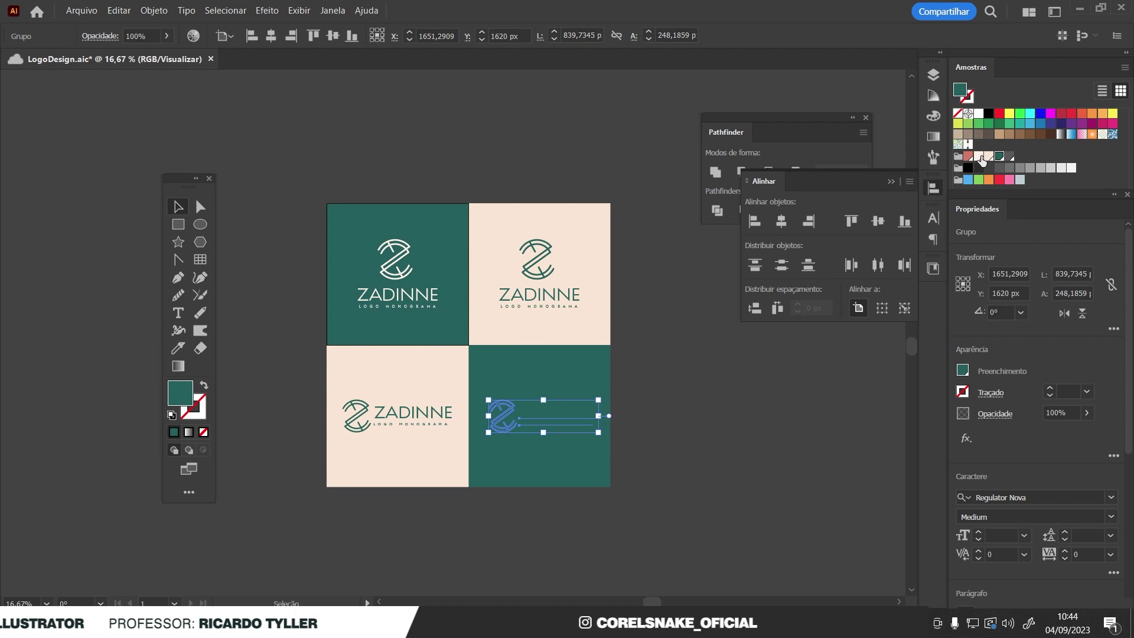
click(979, 157)
shift+click(591, 466)
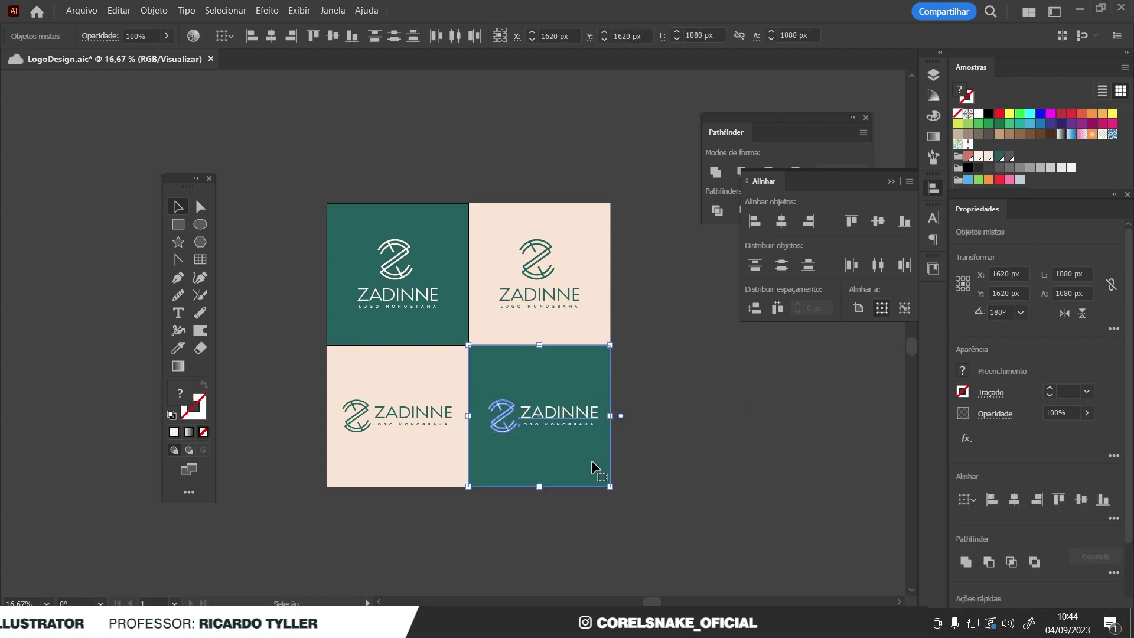
click(654, 420)
- Bring the whole grid into view and select the left column background rectangle
drag(535, 365, 496, 351)
scroll(516, 281, up, 1)
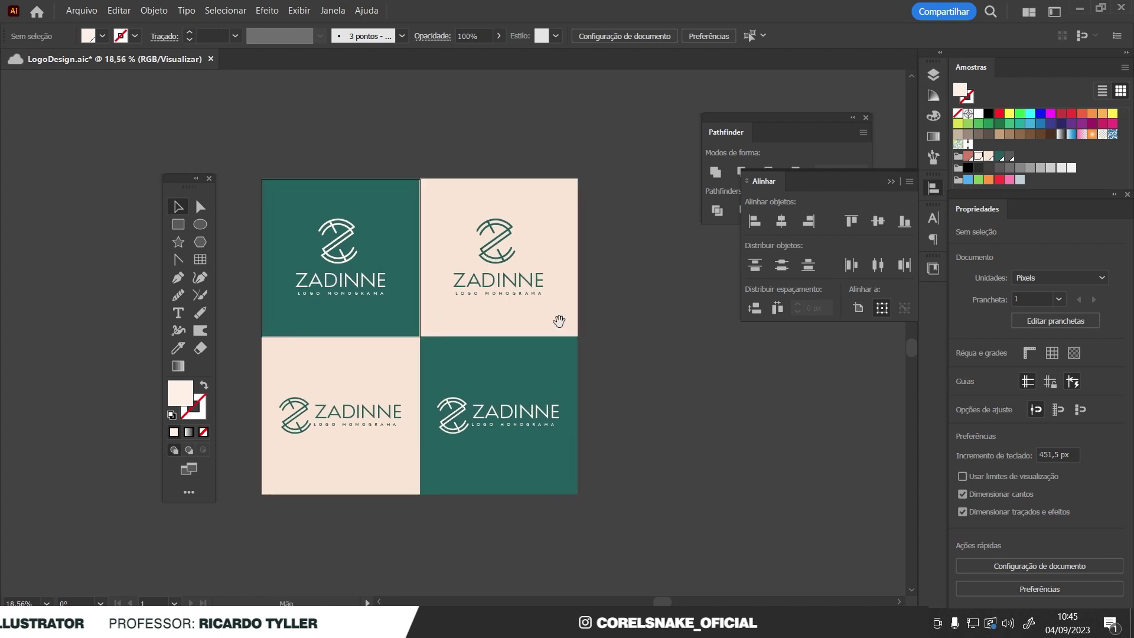
click(289, 353)
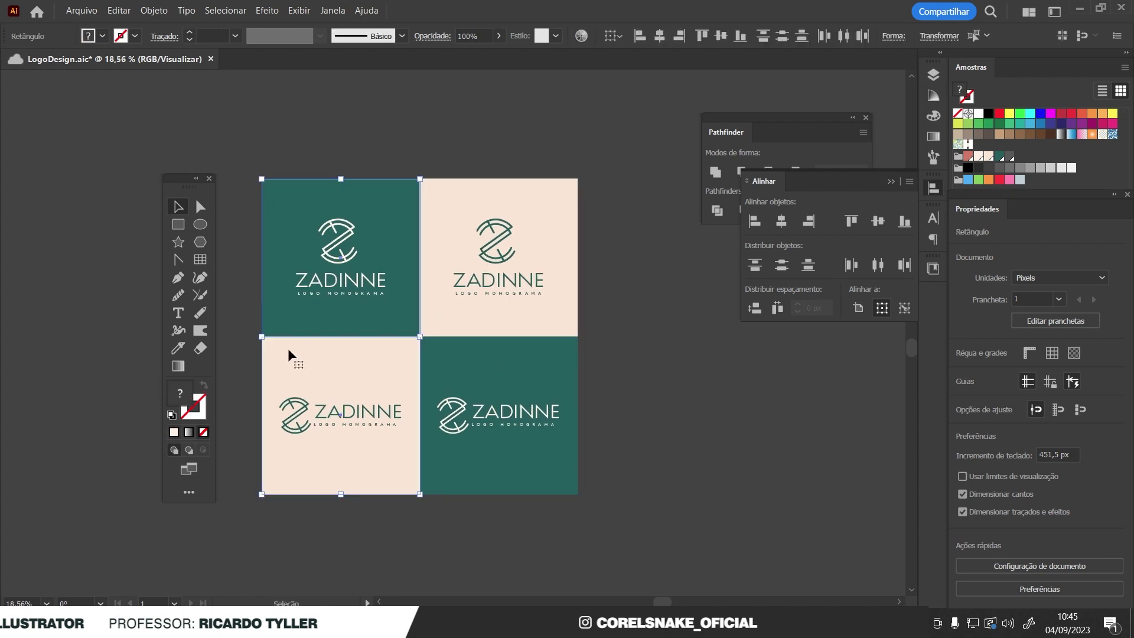
- Copy the left column to the right to form a third grid column
drag(272, 327, 595, 329)
scroll(378, 413, down, 2)
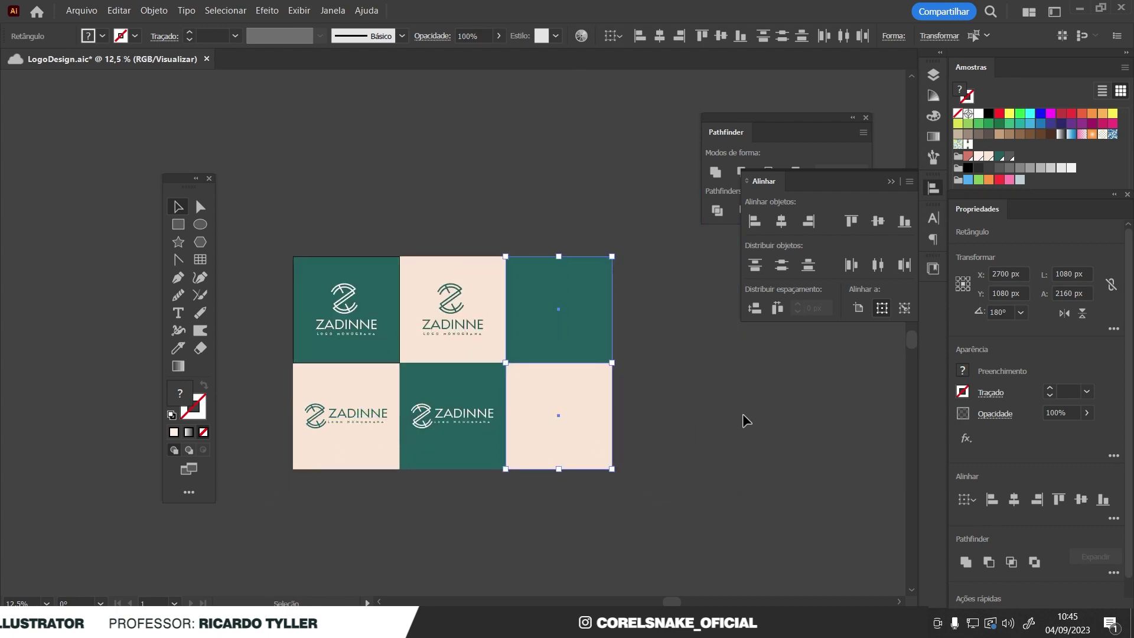
click(742, 420)
- Centre standalone Z symbol copies in the new column: teal on cream below, light on teal above
click(450, 319)
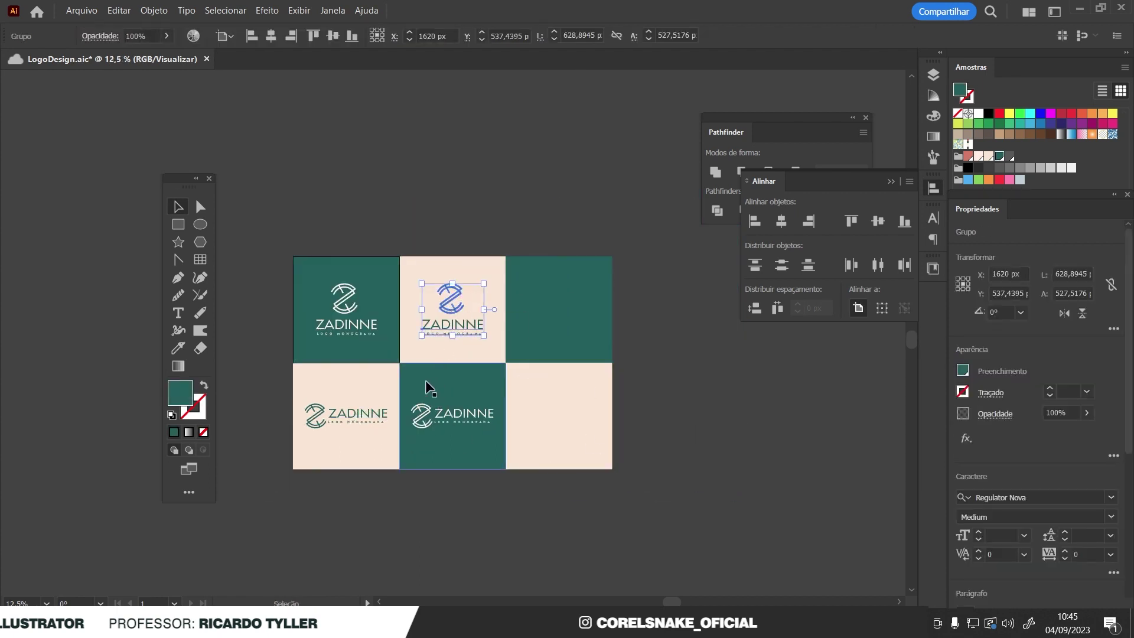
mouse_move(462, 301)
mouse_down()
mouse_move(507, 304)
mouse_move(568, 419)
mouse_move(583, 426)
mouse_up()
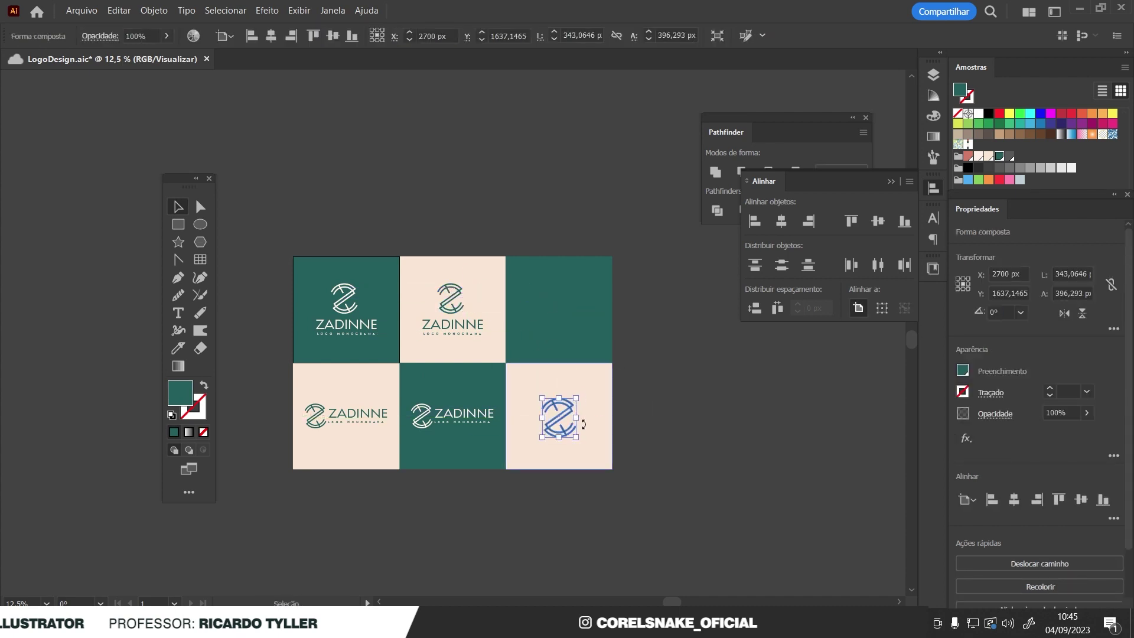
shift+click(595, 408)
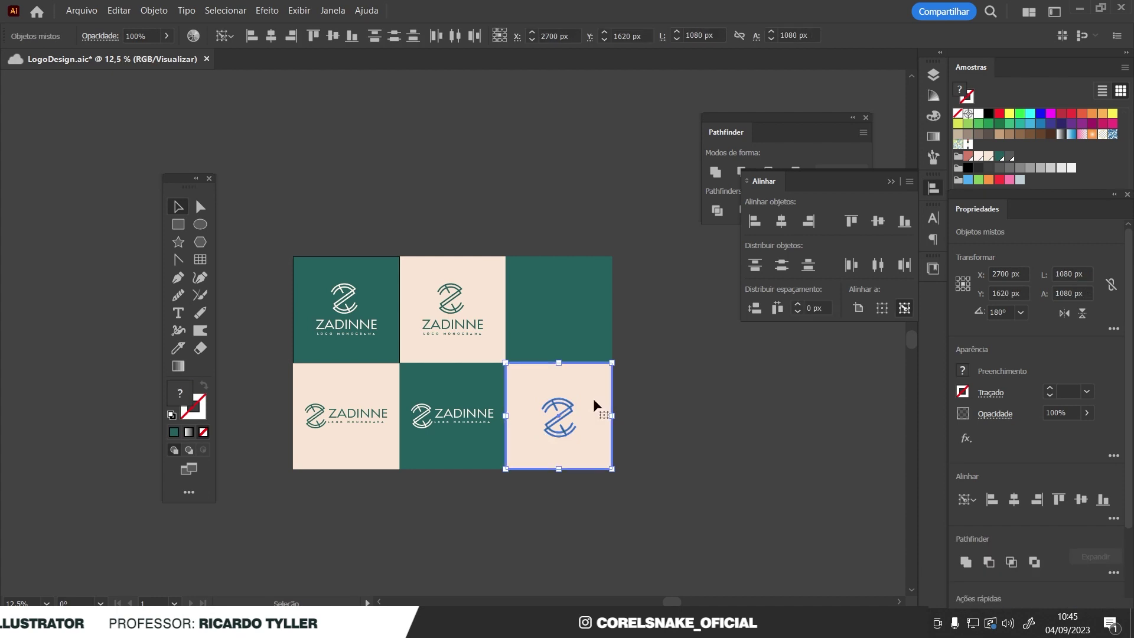
key(ctrl+shift+a)
drag(570, 393, 570, 290)
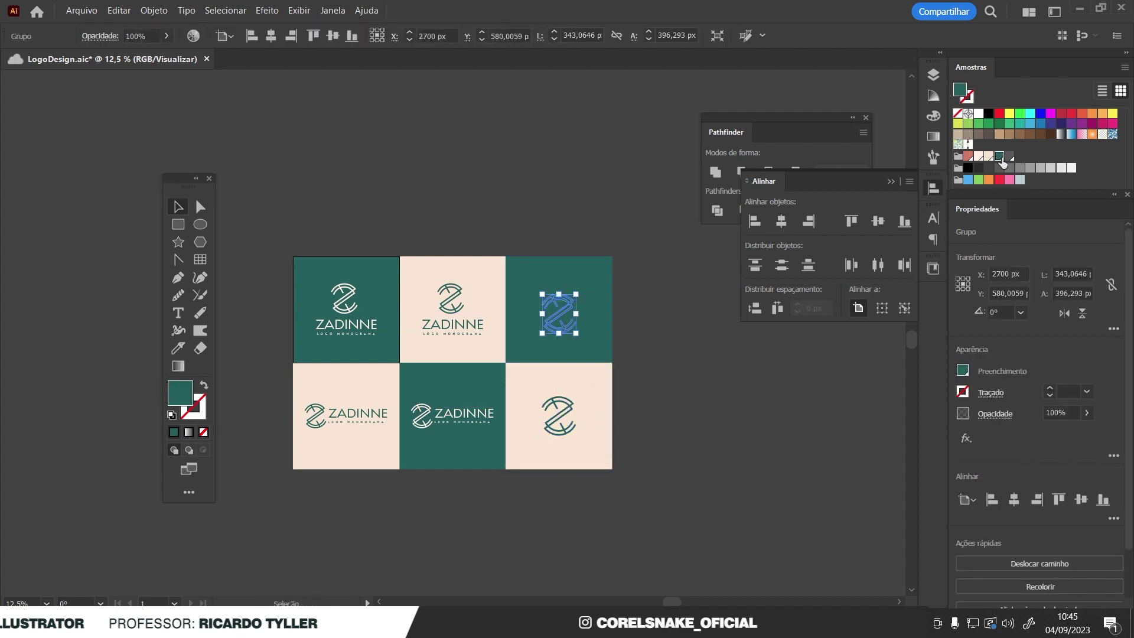
shift+click(582, 287)
click(581, 282)
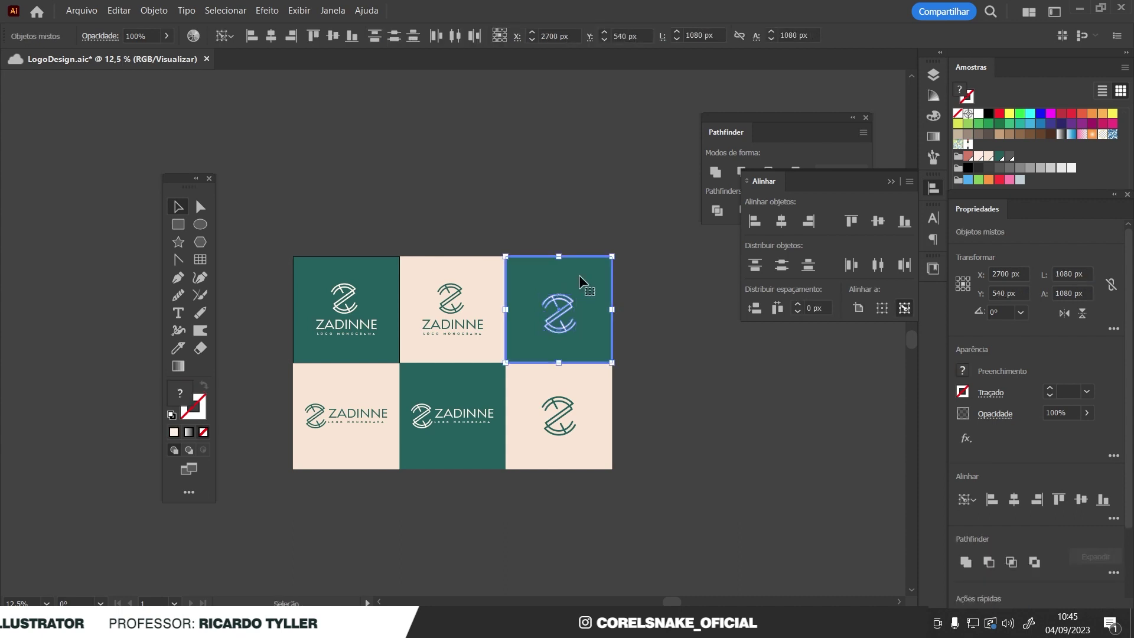
click(667, 341)
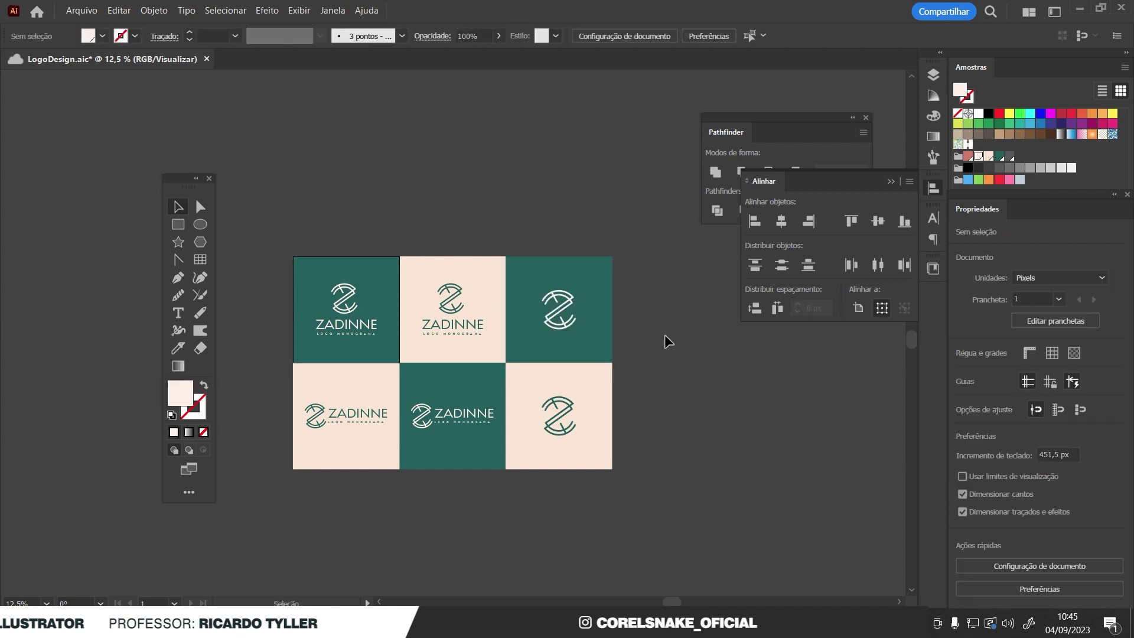
scroll(452, 416, up, 1)
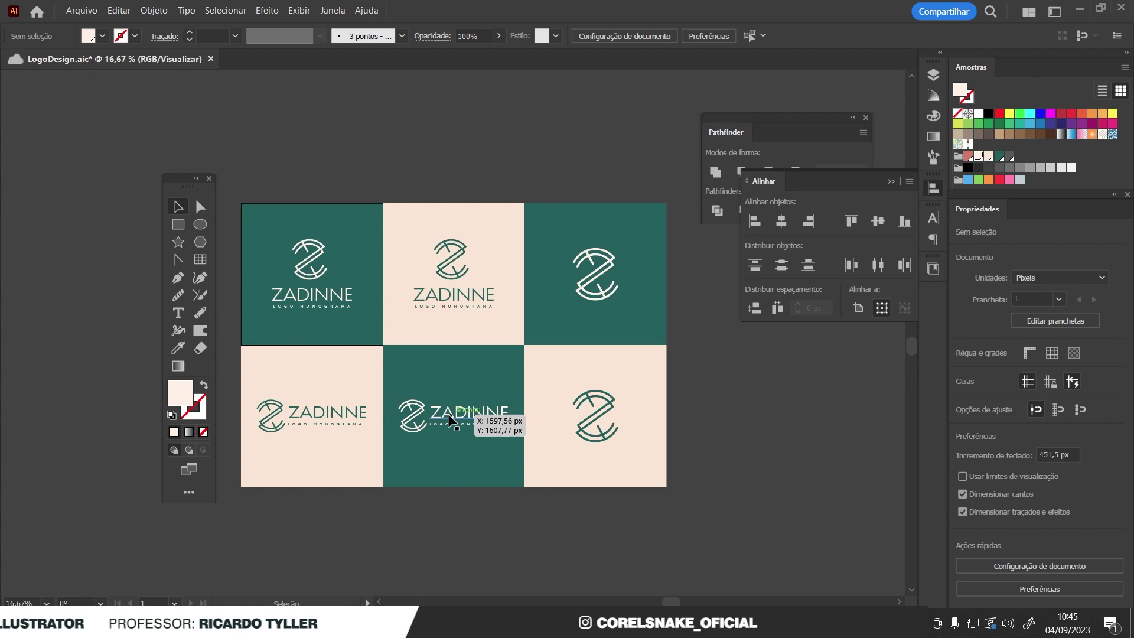
- Draw a rectangle covering the artboard and send it behind the logo grid
drag(197, 193, 135, 189)
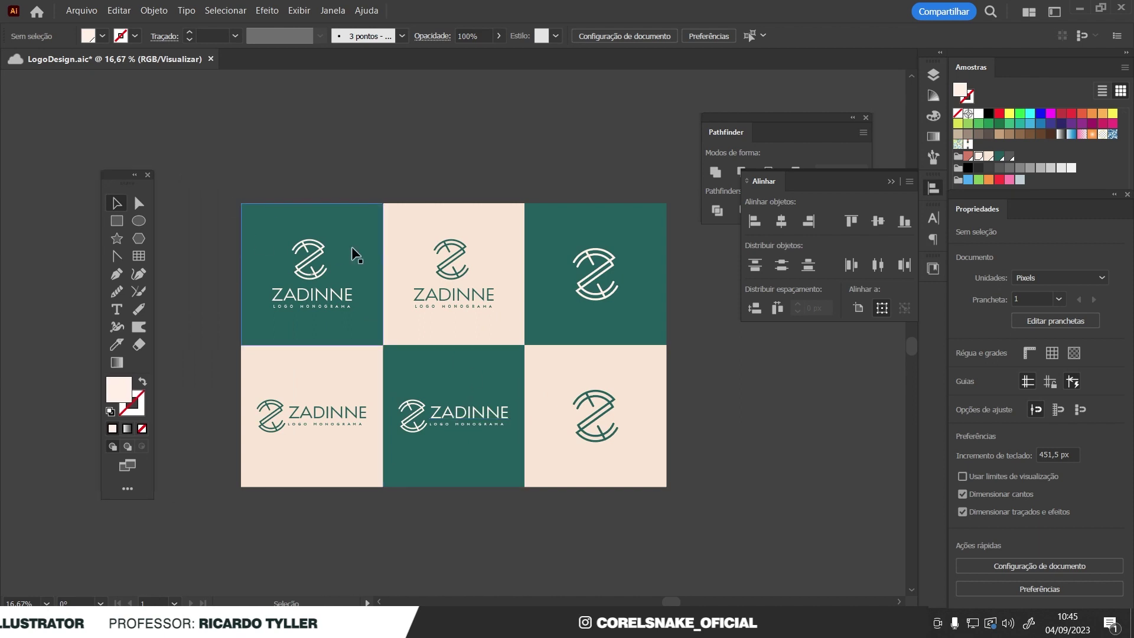
click(117, 221)
drag(241, 205, 659, 480)
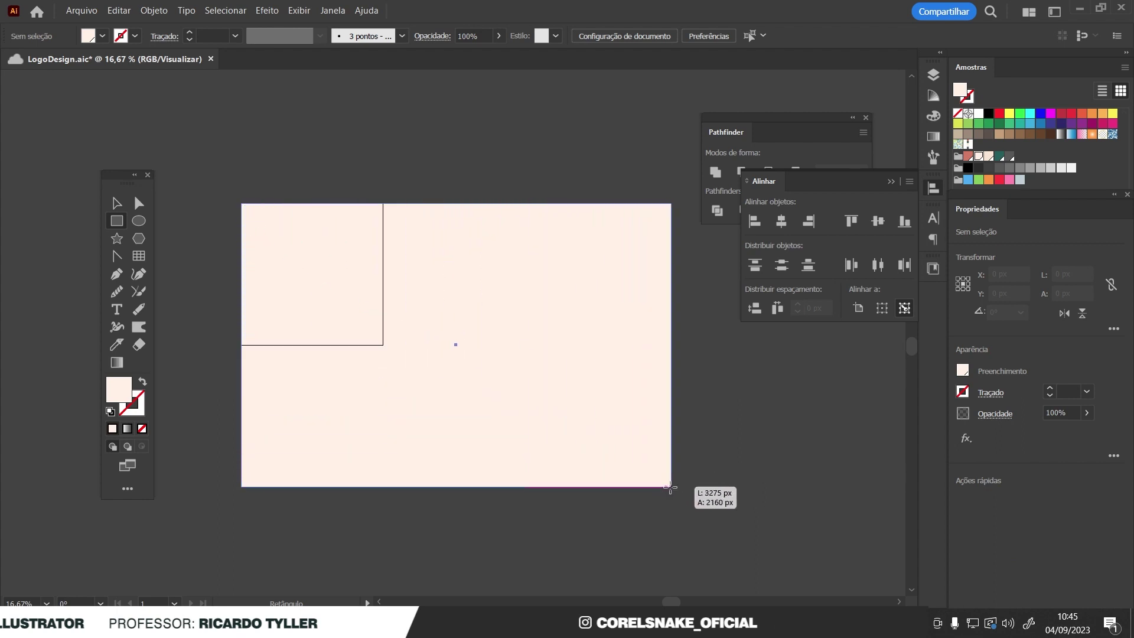
drag(659, 479, 666, 486)
key(v)
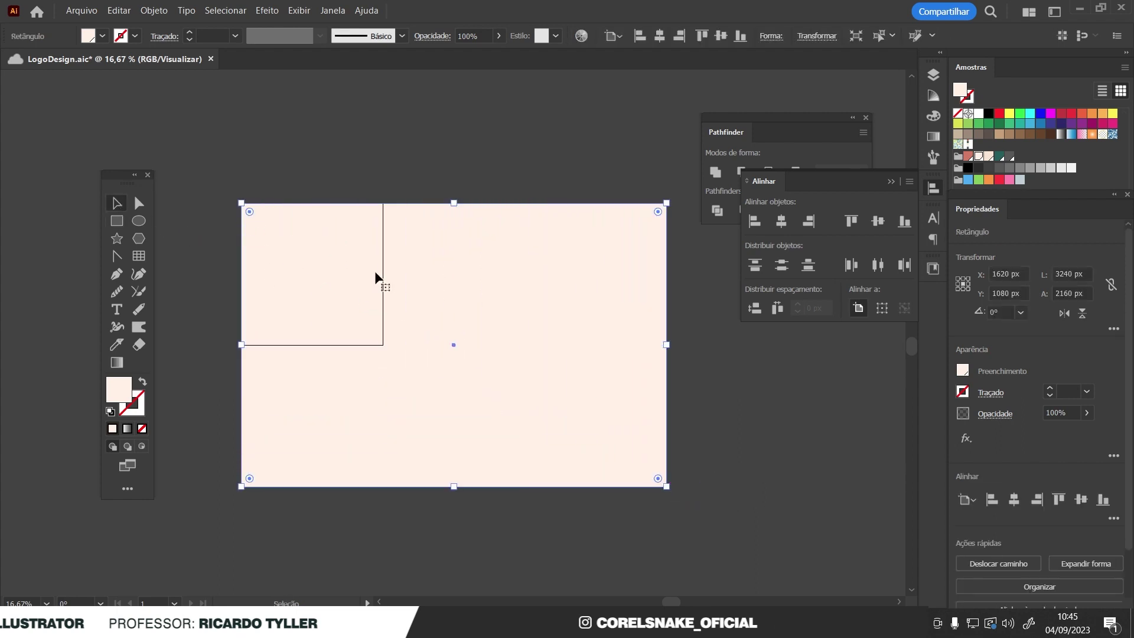
key(a)
key(ctrl+shift+bracketleft)
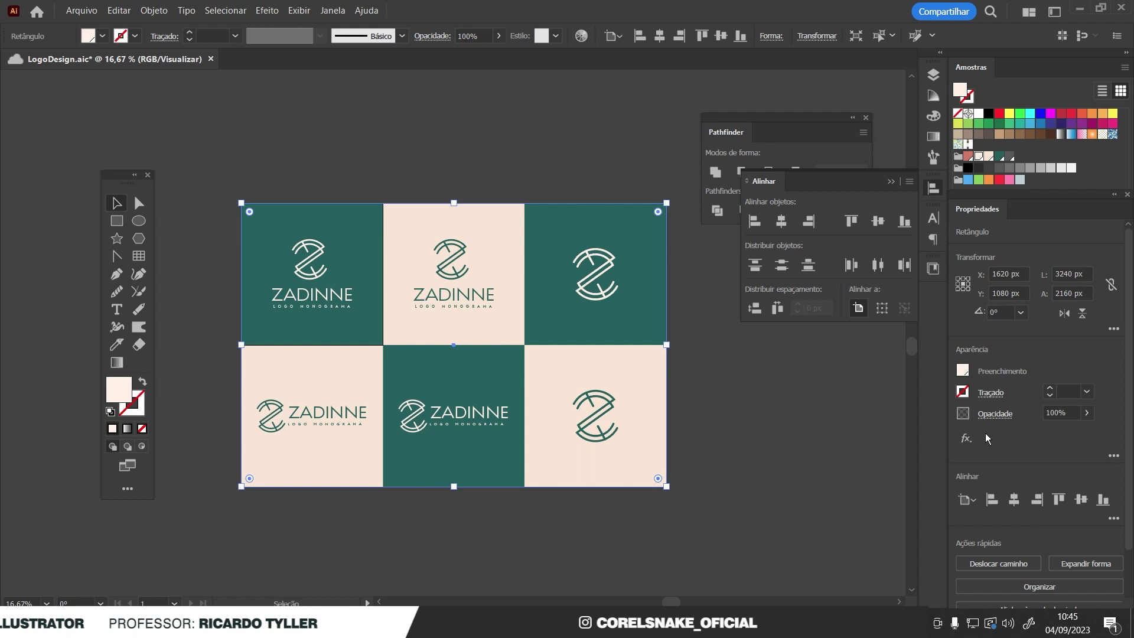
- Offset the background rectangle outward by 107 px and save LogoDesign.aic
click(1002, 562)
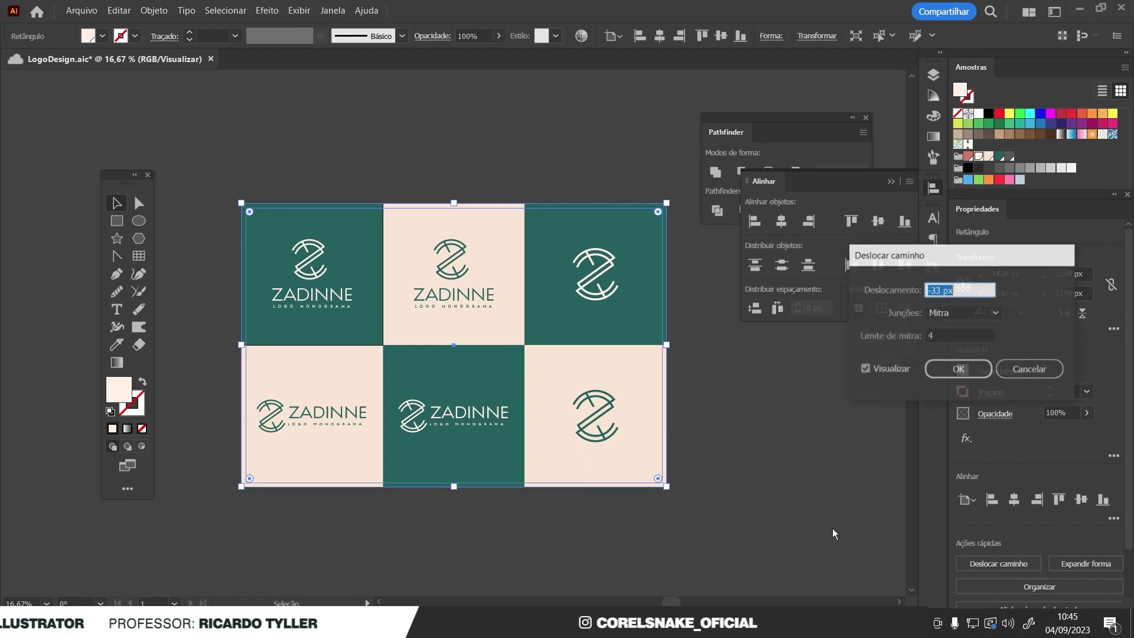
key(Up)
key(Up)
key(Up)
key(Up)
key(Up)
key(Up)
key(Up)
key(Up)
key(Up)
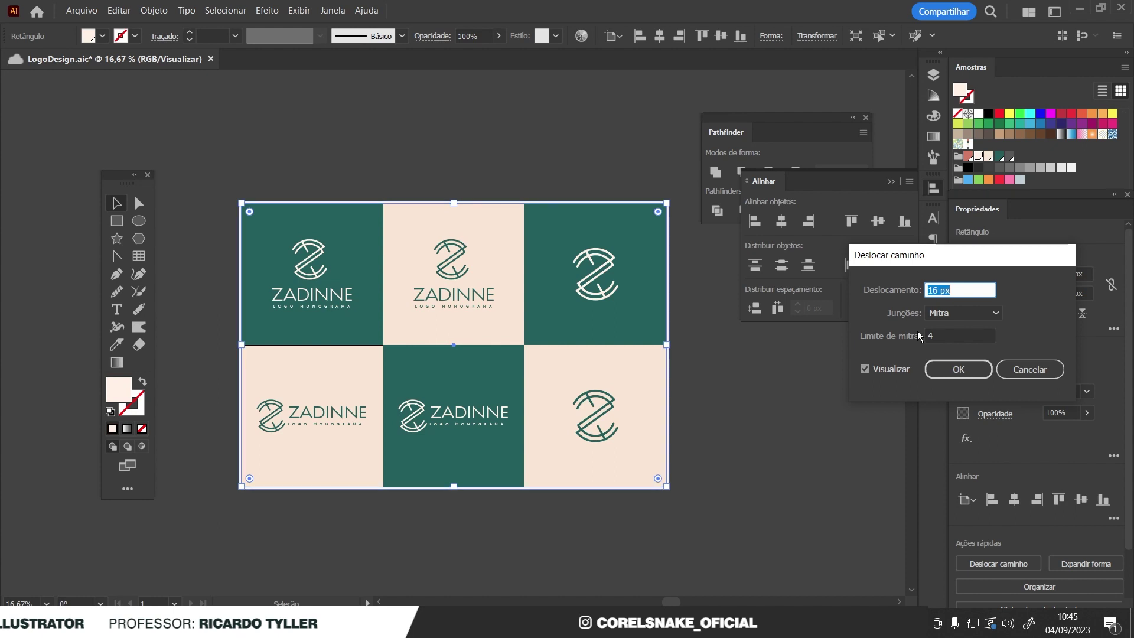
key(Up)
key(Up)
key(Up)
key(Up)
key(Up)
key(Up)
key(Up)
key(Up)
key(Up)
key(Up)
key(Up)
key(Up)
key(Up)
key(Up)
key(Up)
key(Up)
key(Up)
key(Up)
key(Up)
key(Up)
click(952, 368)
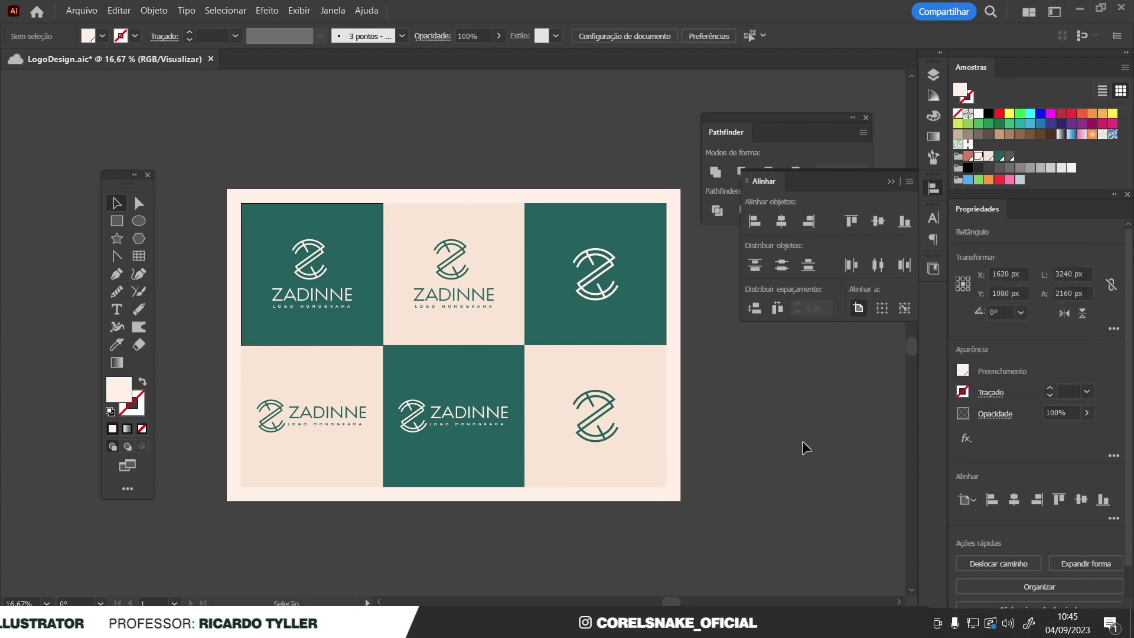
click(620, 220)
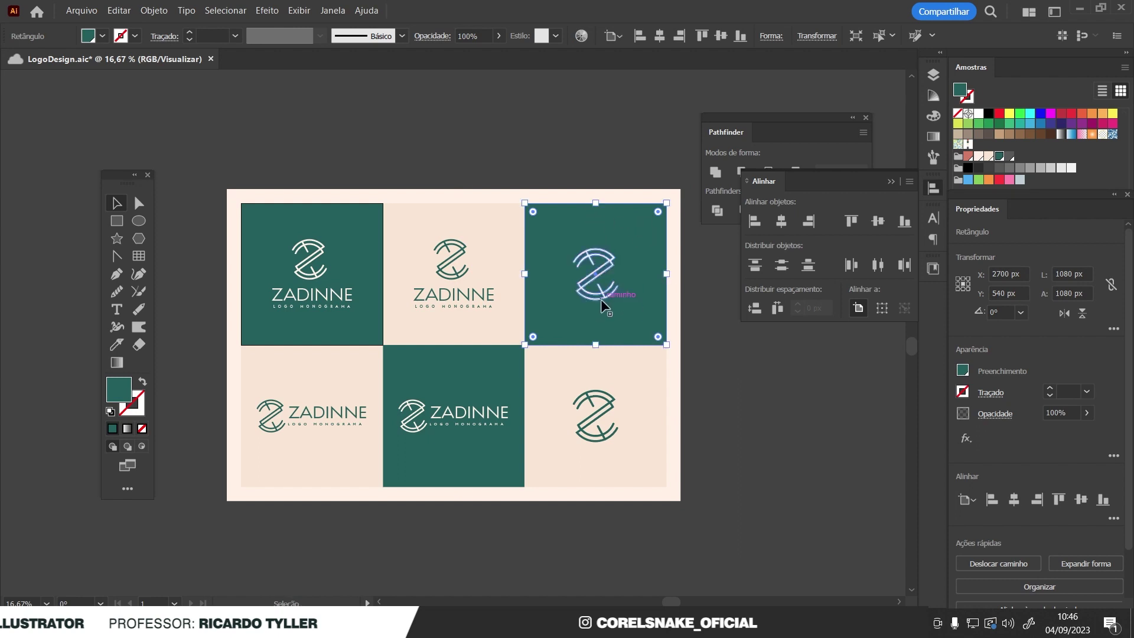
ctrl+click(628, 223)
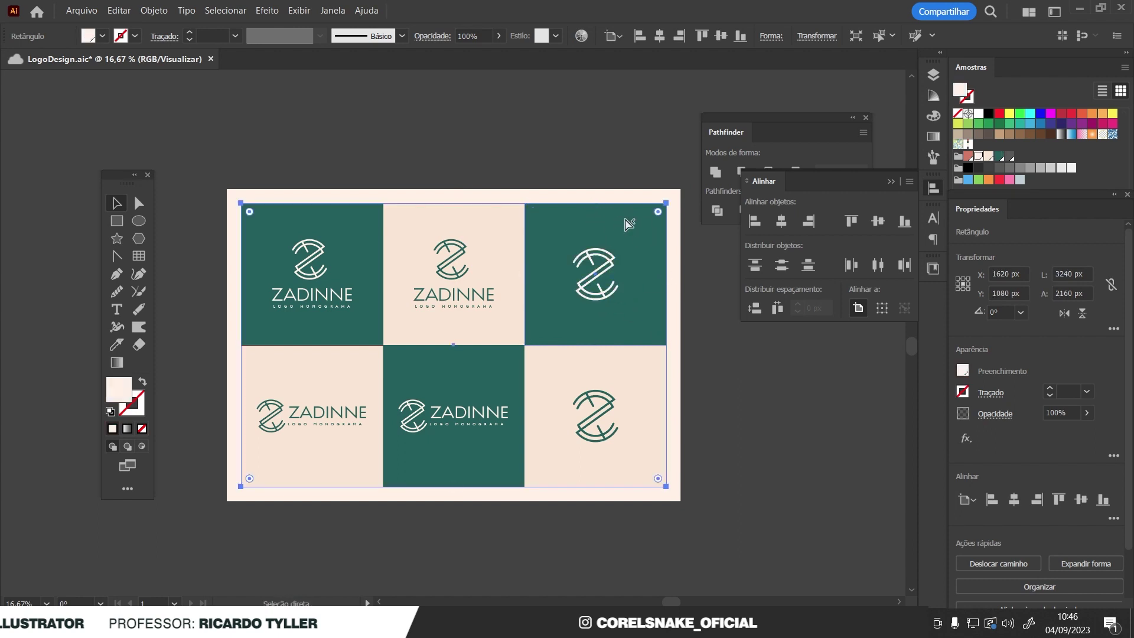
key(ctrl+shift+a)
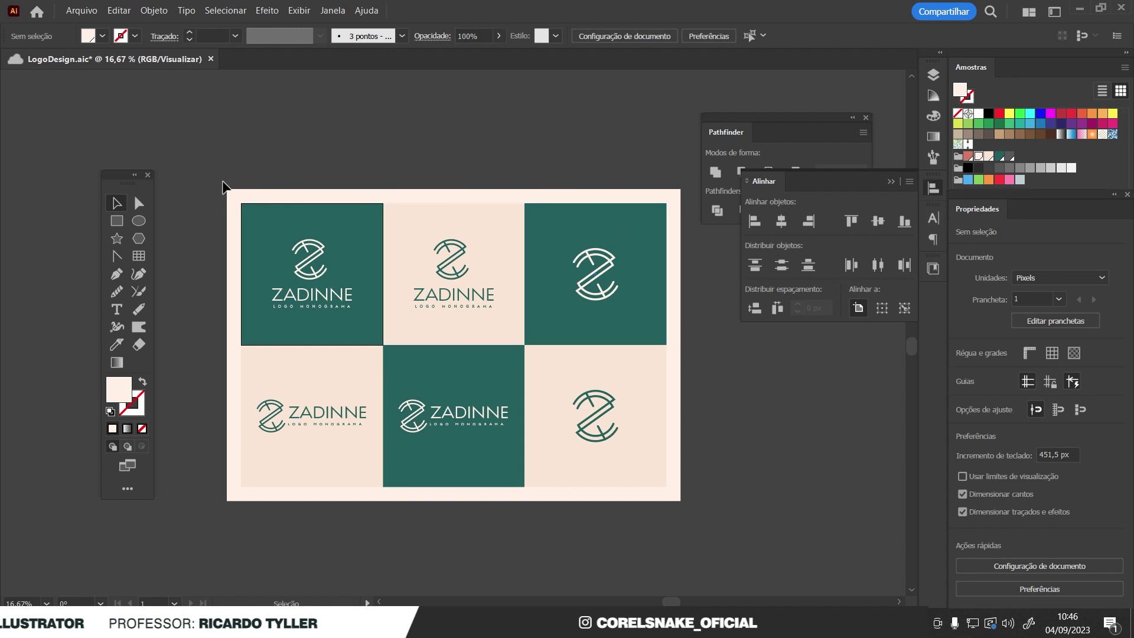
key(ctrl+s)
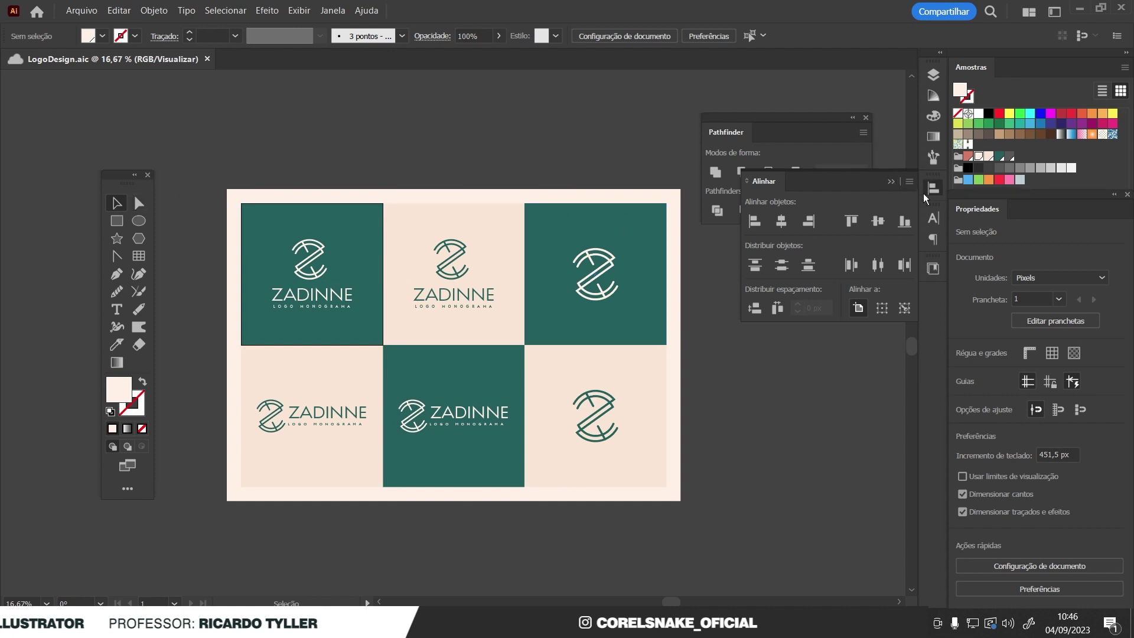
- Zoom into the Illustrator grid and marquee-select only the bottom-left horizontal ZADINNE logo group
click(925, 197)
drag(411, 299, 417, 322)
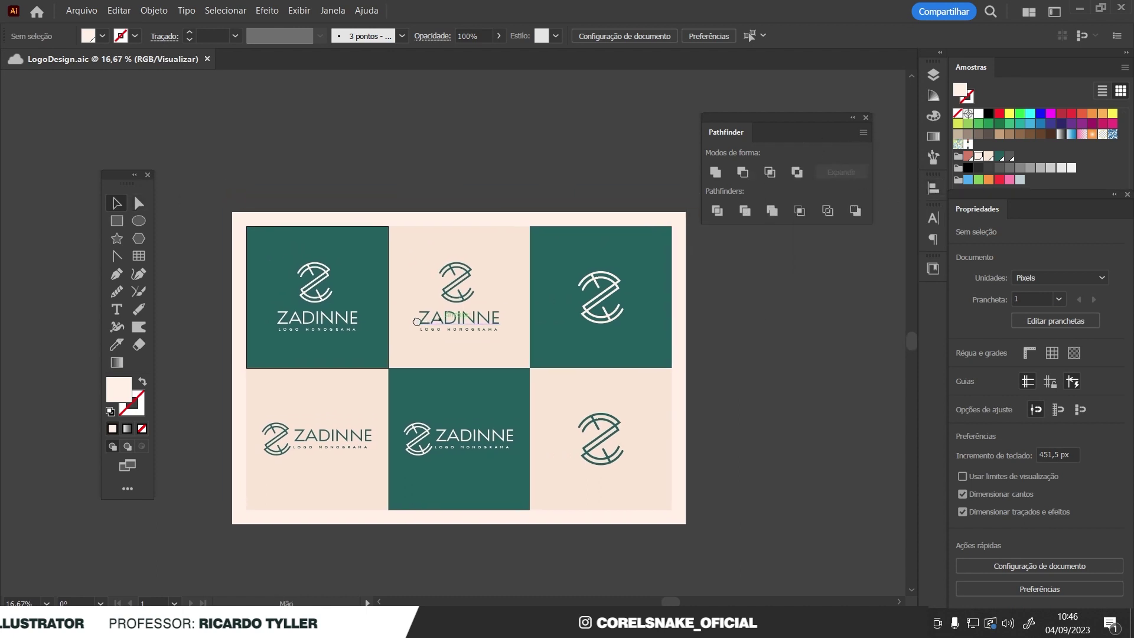
scroll(420, 382, up, 2)
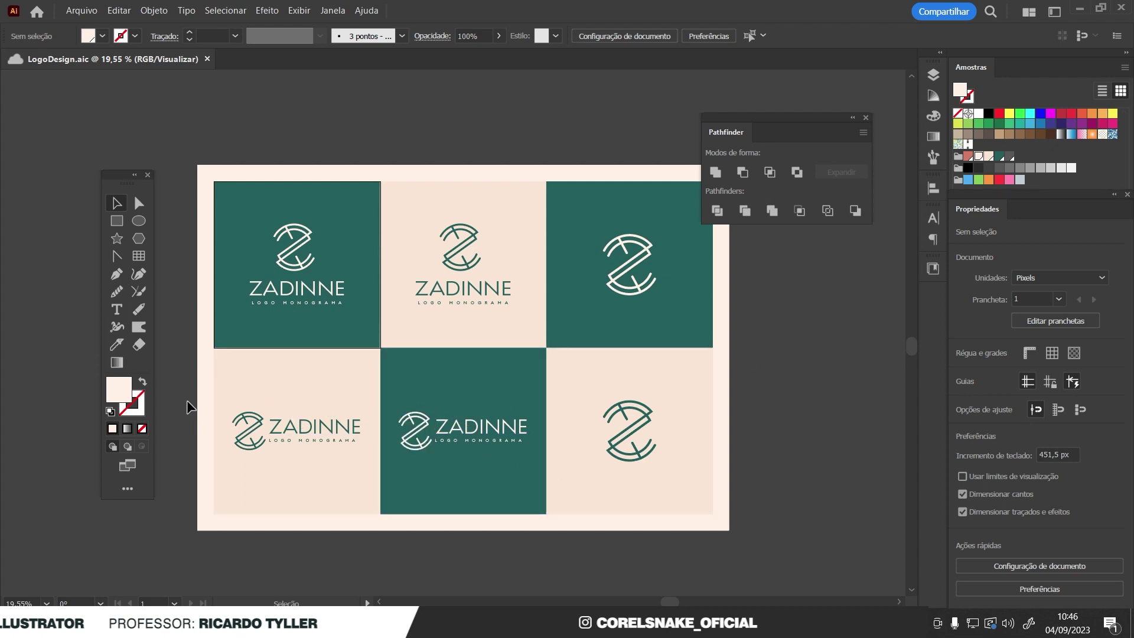
drag(332, 438, 329, 463)
click(797, 330)
click(203, 367)
key(ctrl+2)
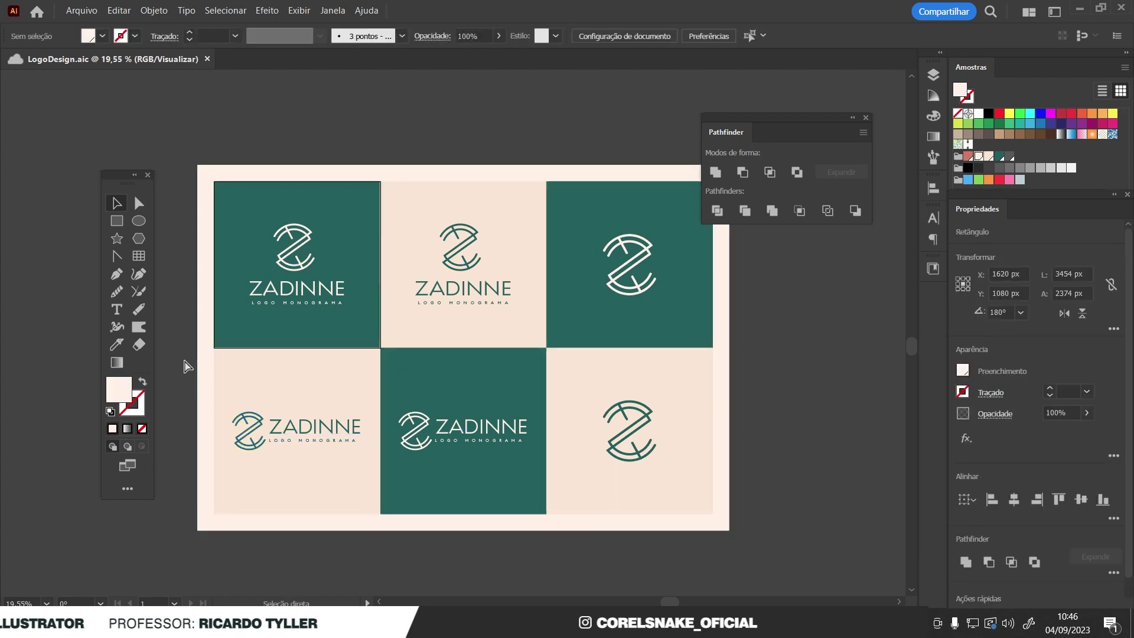
drag(304, 454, 324, 468)
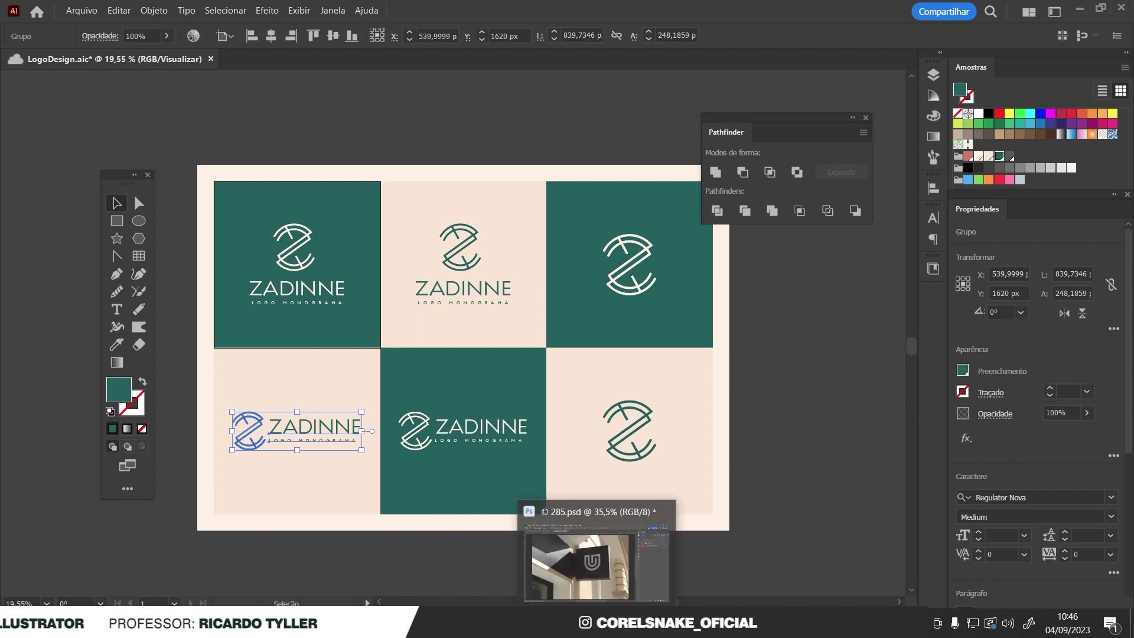
click(591, 561)
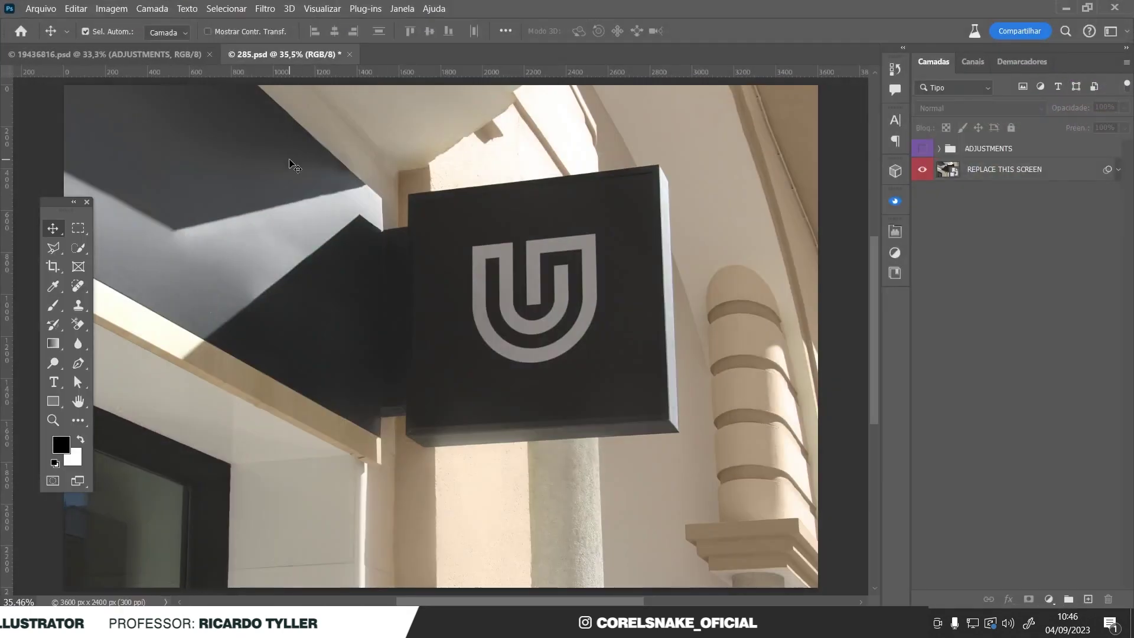
- Open the LISSAINE storefront's replaceable screen smart object and its nested logo contents
click(107, 54)
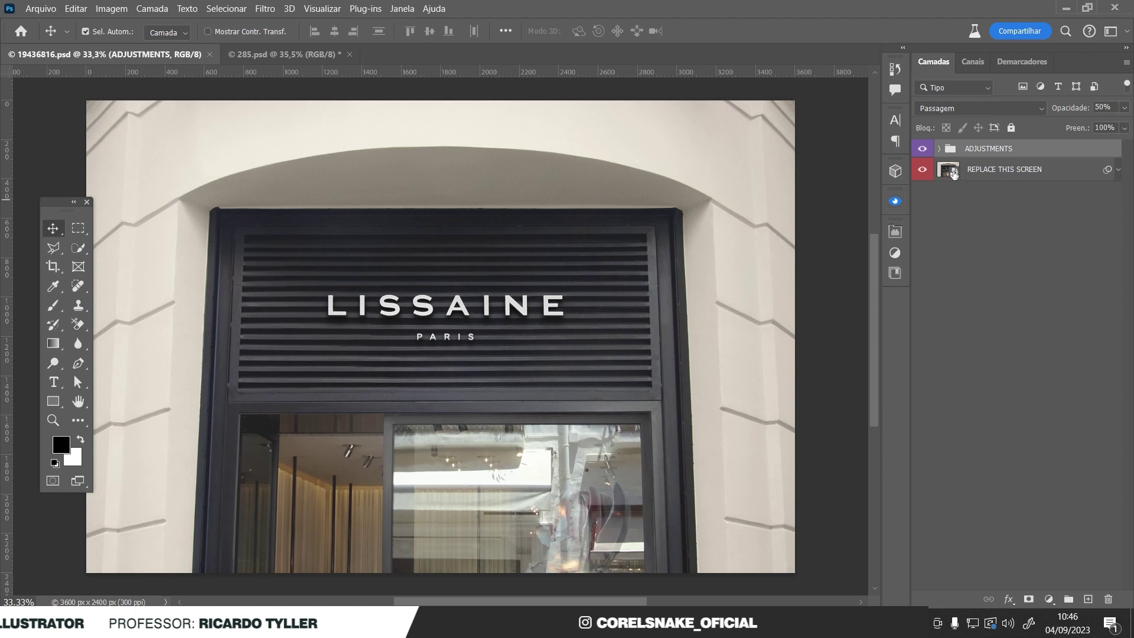
double_click(953, 172)
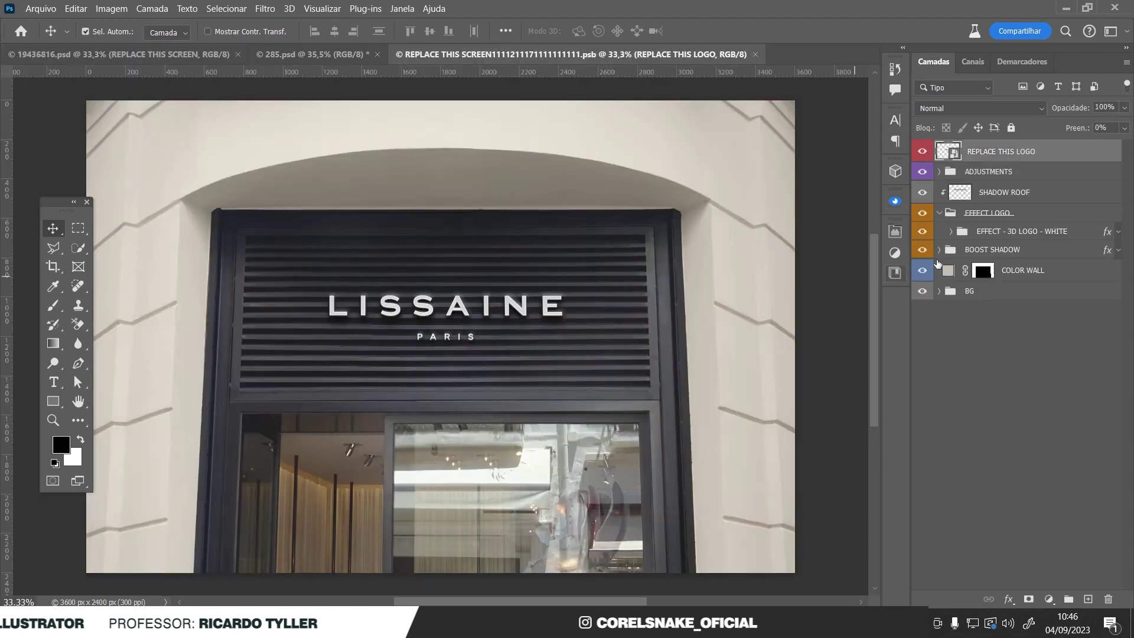
double_click(953, 152)
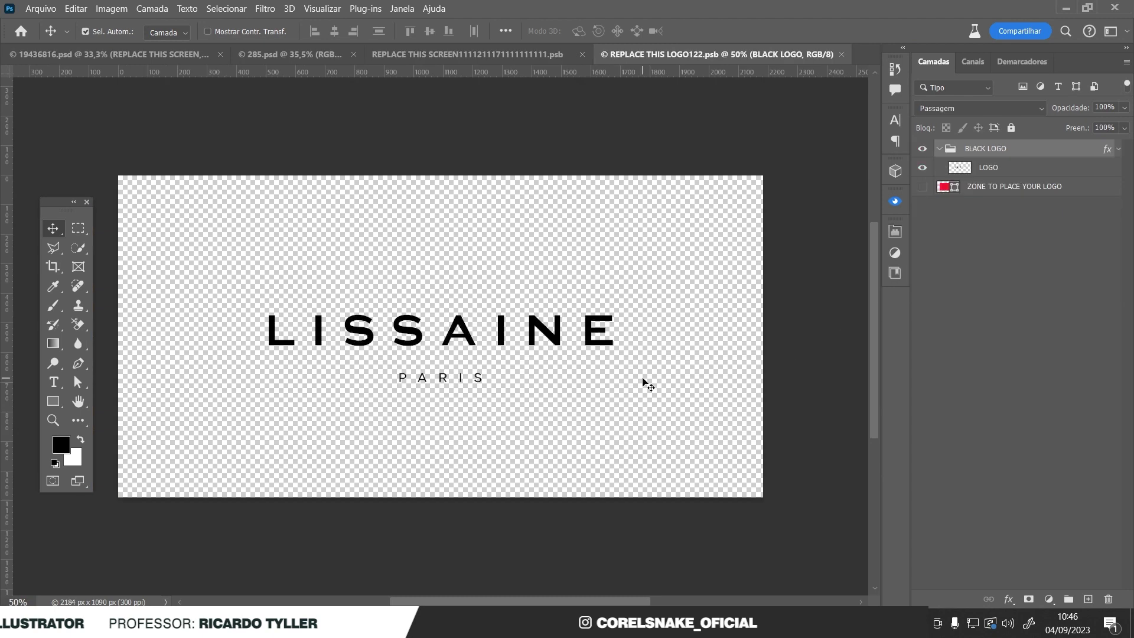
key(ctrl+v)
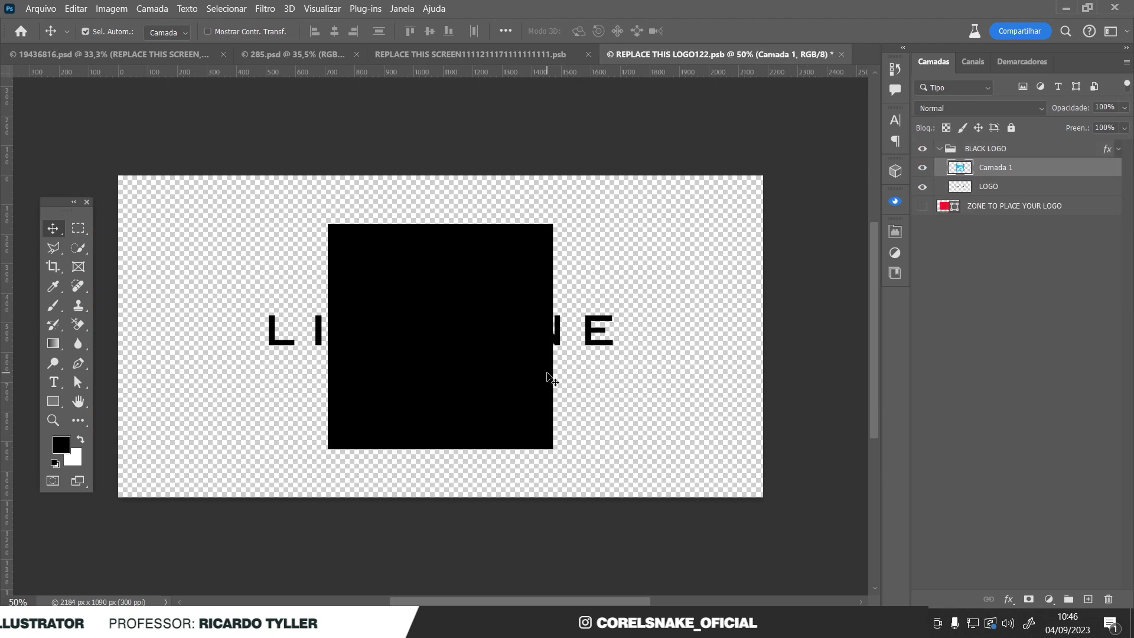
key(ctrl+z)
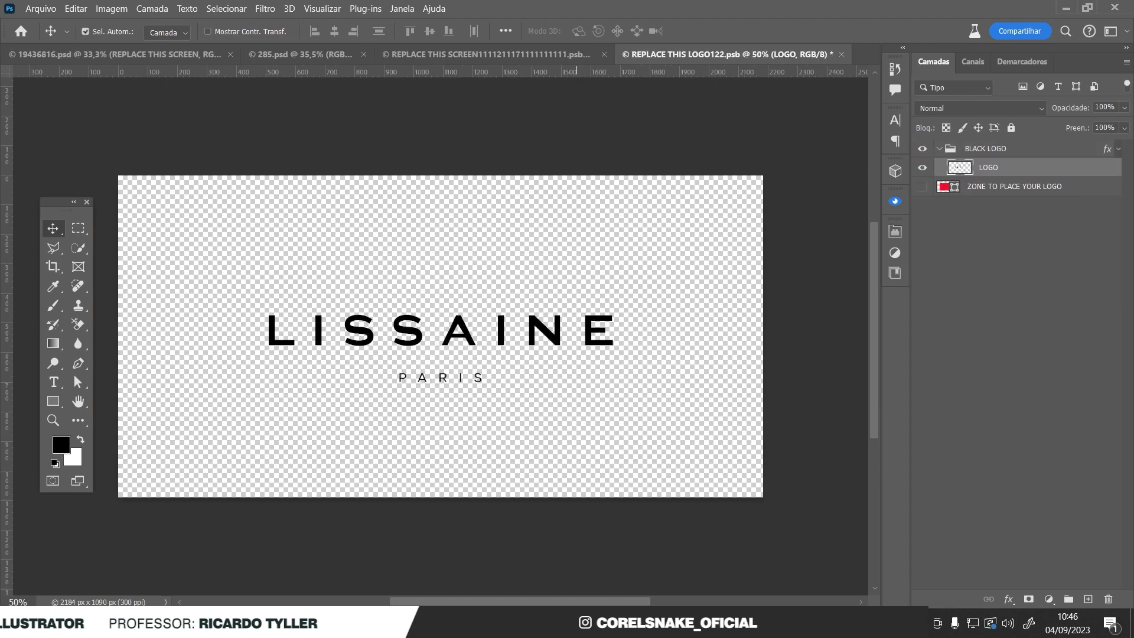
- Paste the ZADINNE logo as a smart object and shrink it to about 38%
key(alt+Tab)
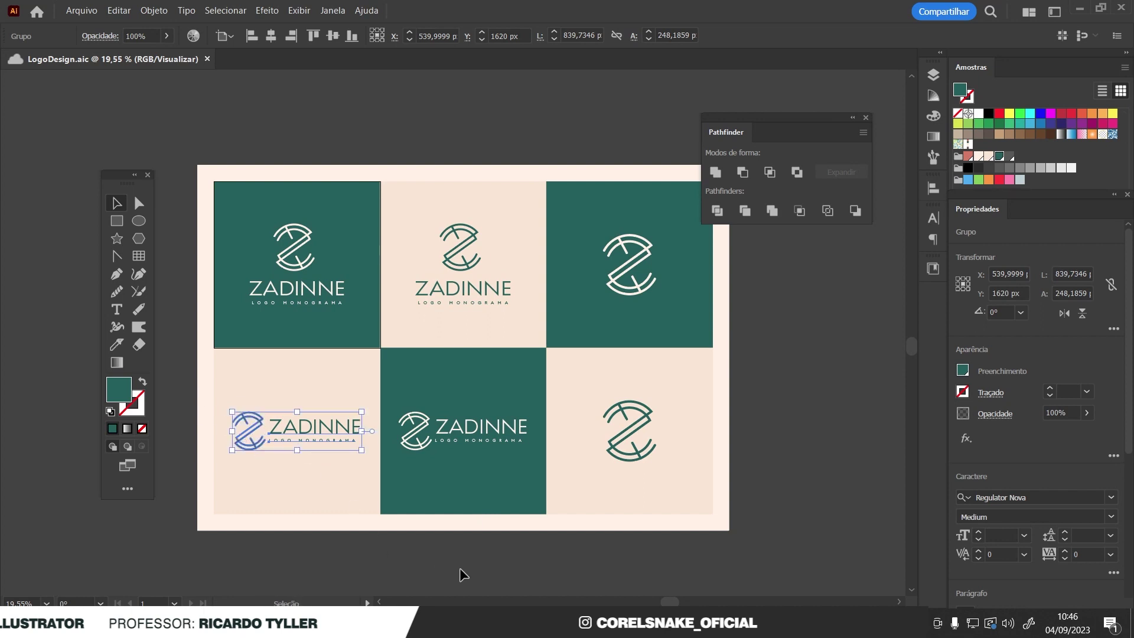
key(alt+Tab)
key(ctrl+v)
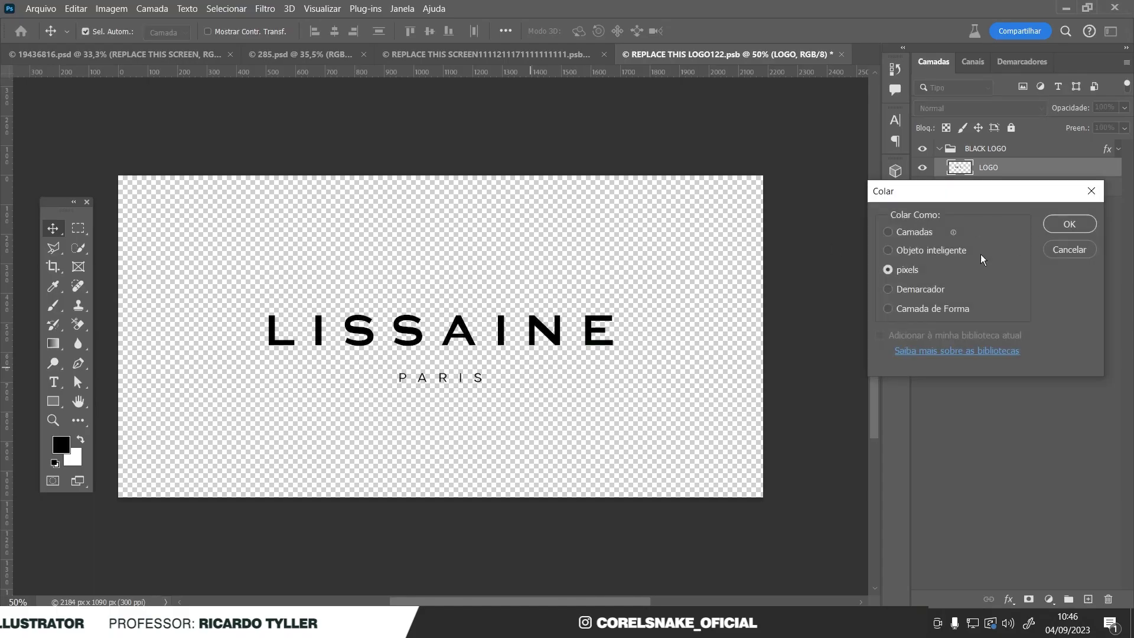
click(943, 250)
key(Return)
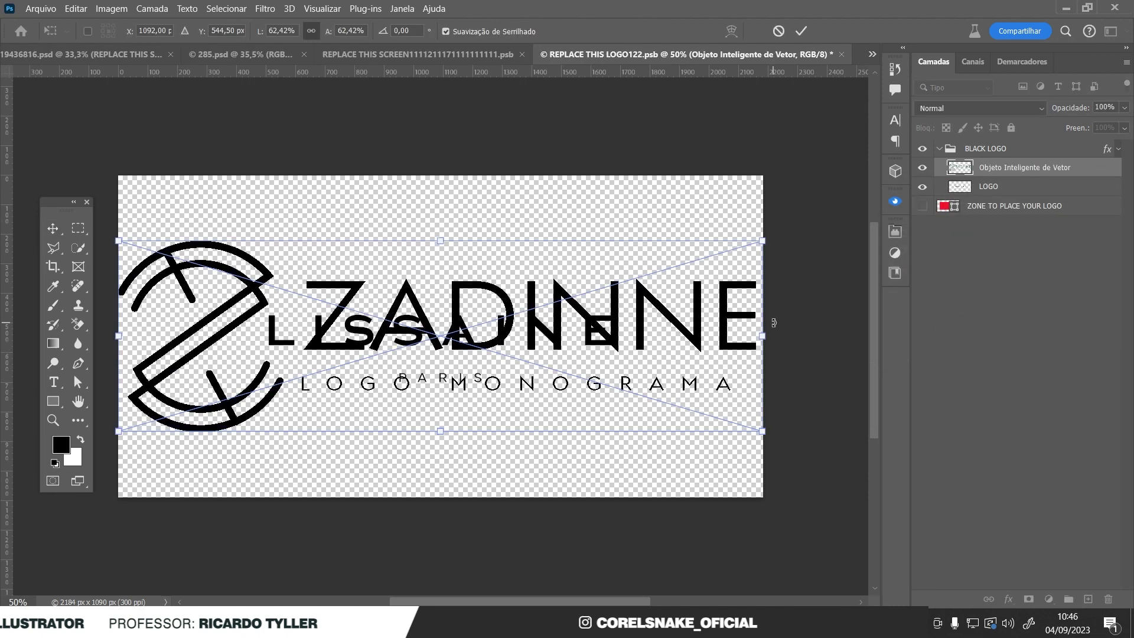
drag(773, 323, 637, 357)
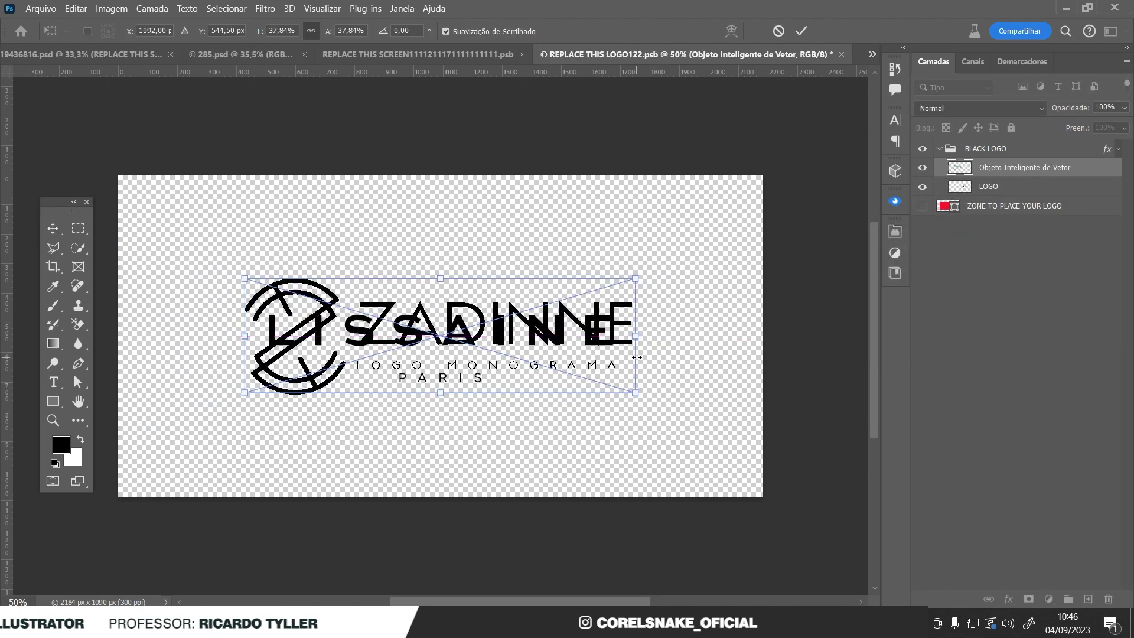
key(Return)
- Hide the old LISSAINE logo layer and scale the ZADINNE logo down slightly
click(921, 187)
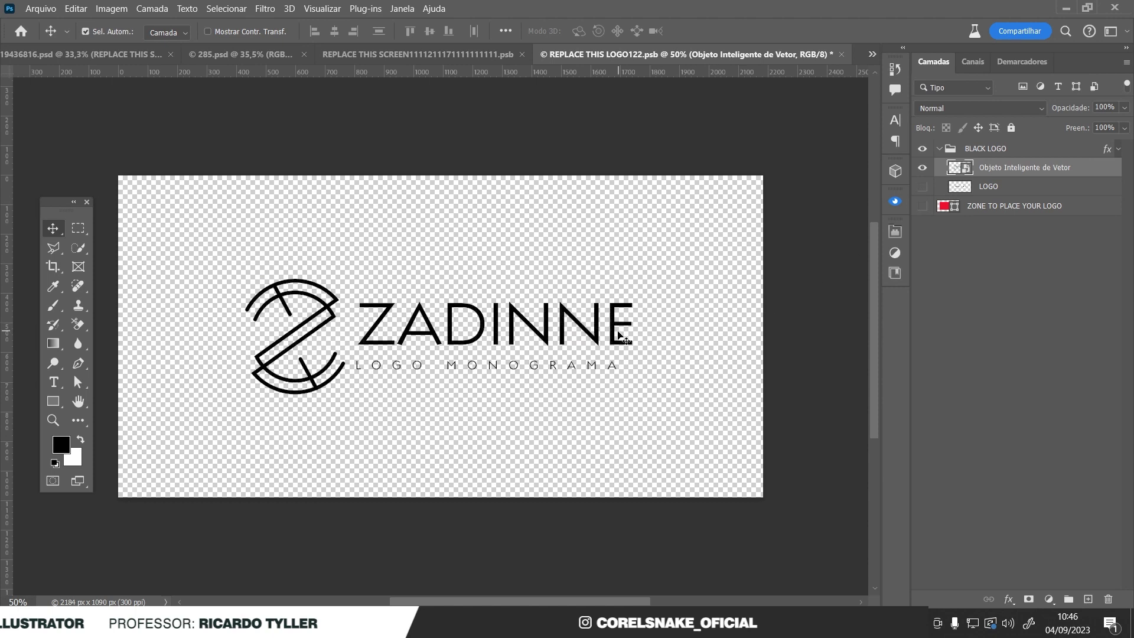
key(ctrl+t)
drag(633, 277, 621, 299)
key(Return)
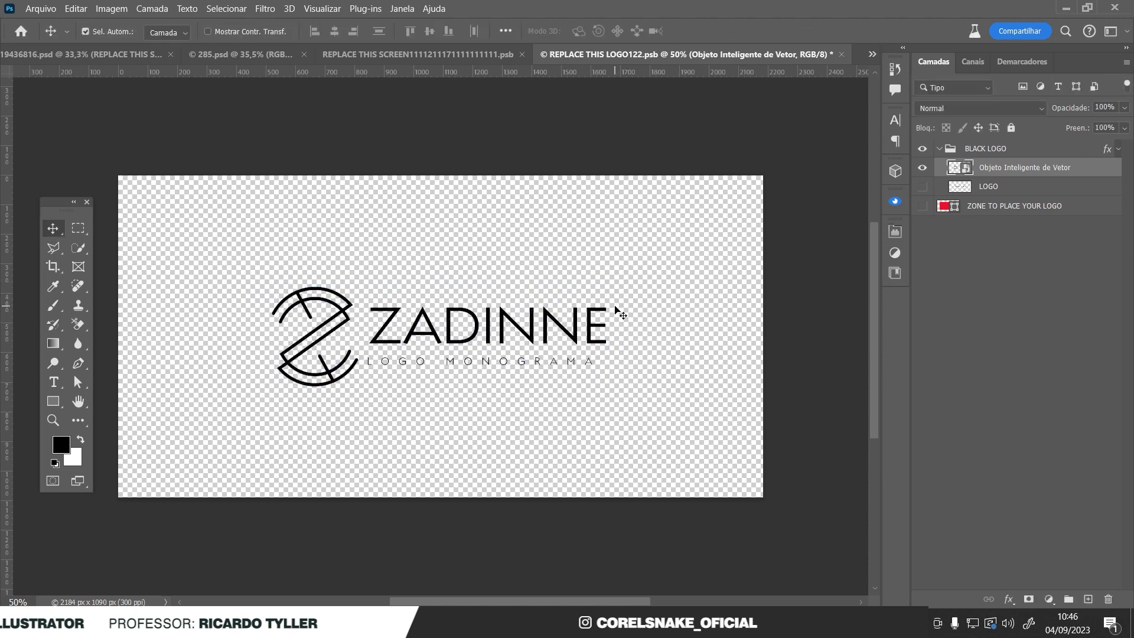
- Save the logo contents and the storefront screen contents so the mockup updates
key(ctrl+s)
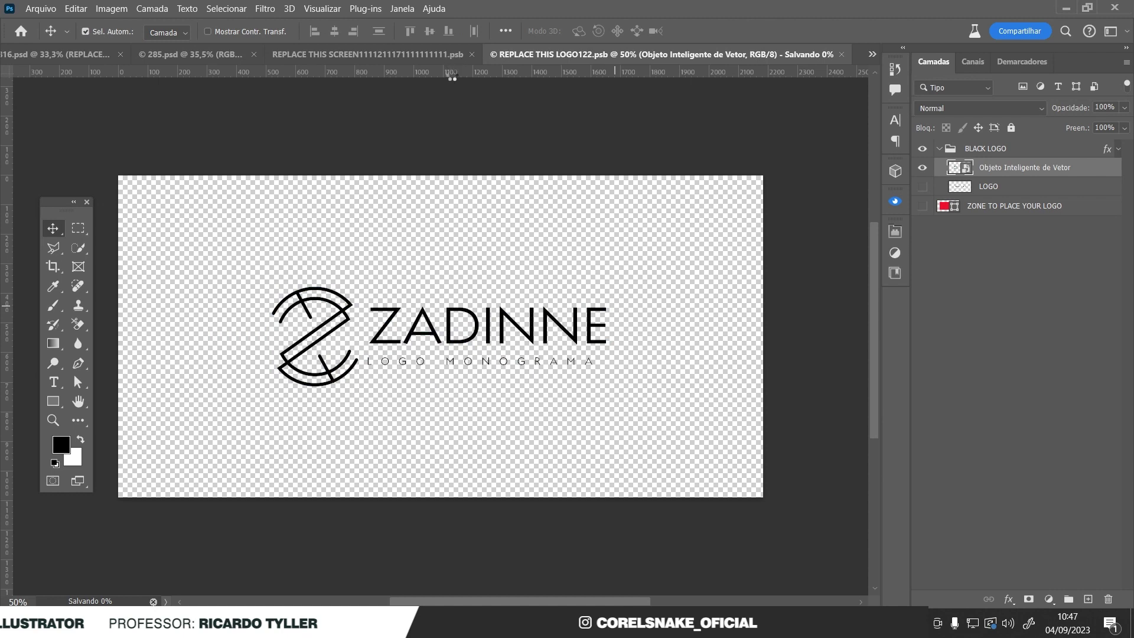
click(487, 56)
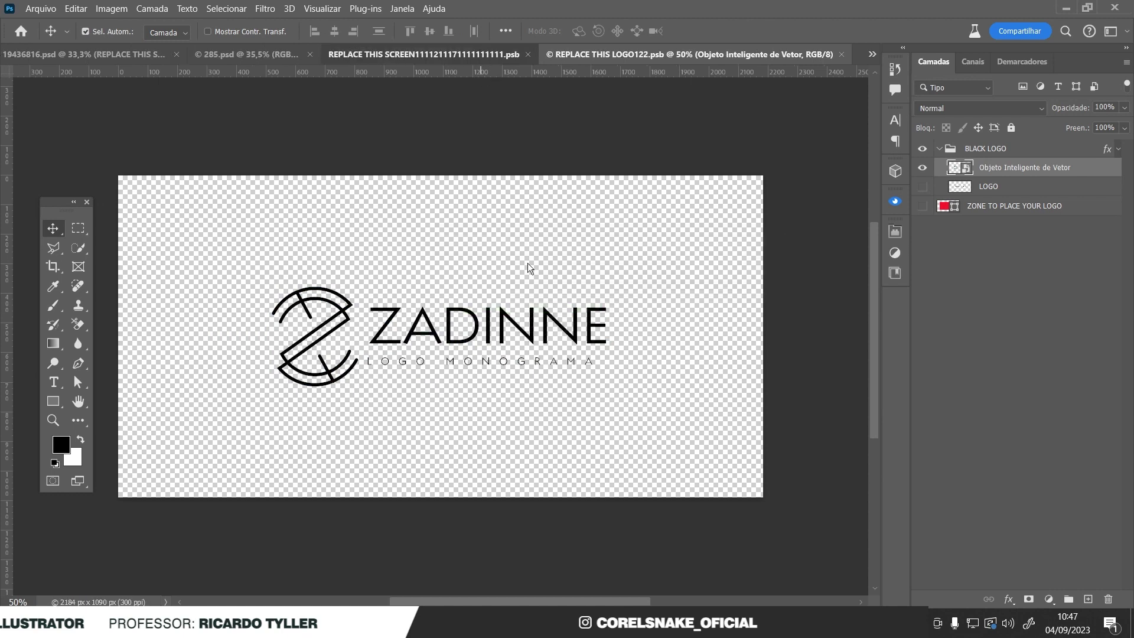
key(ctrl)
key(ctrl+s)
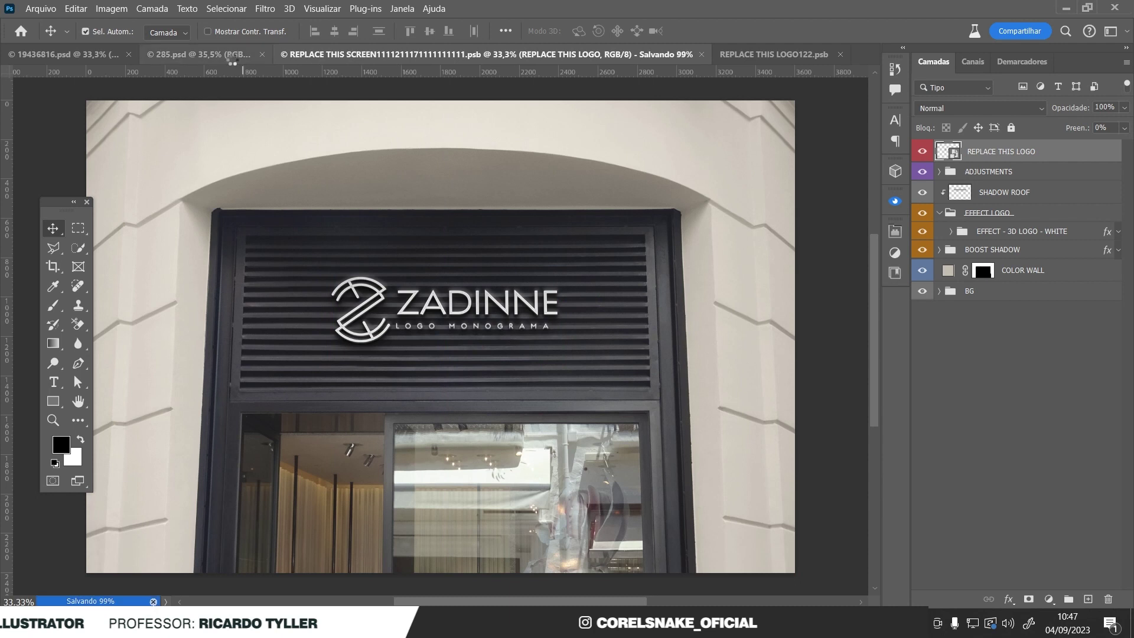
click(109, 55)
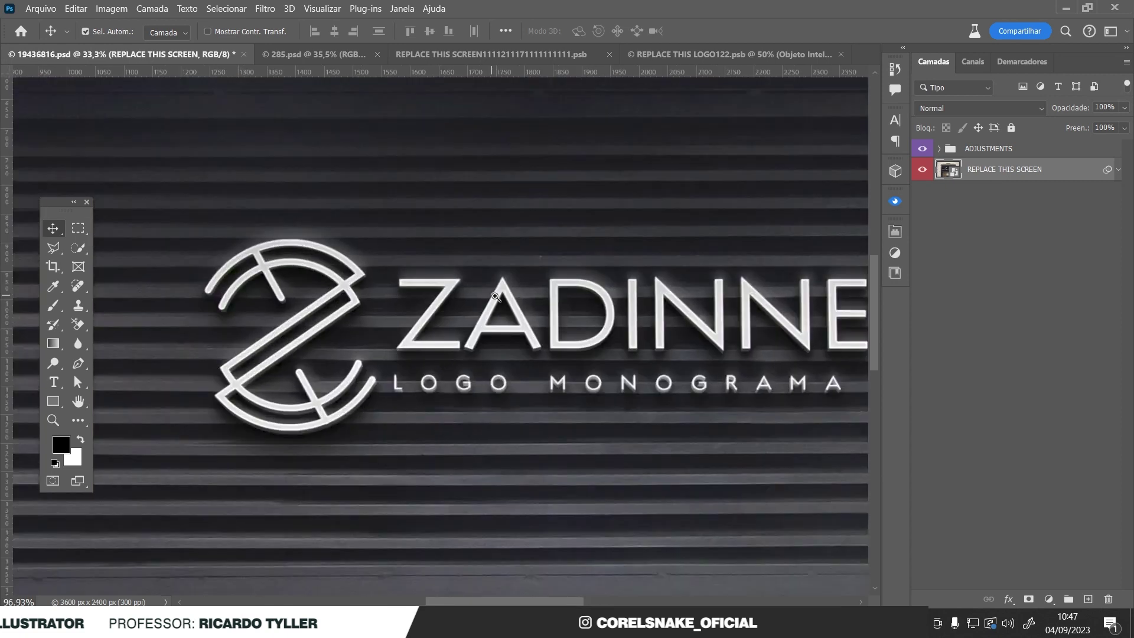
- Fit the 19436816.psd storefront in the window and close both smart-object documents
drag(397, 297, 496, 297)
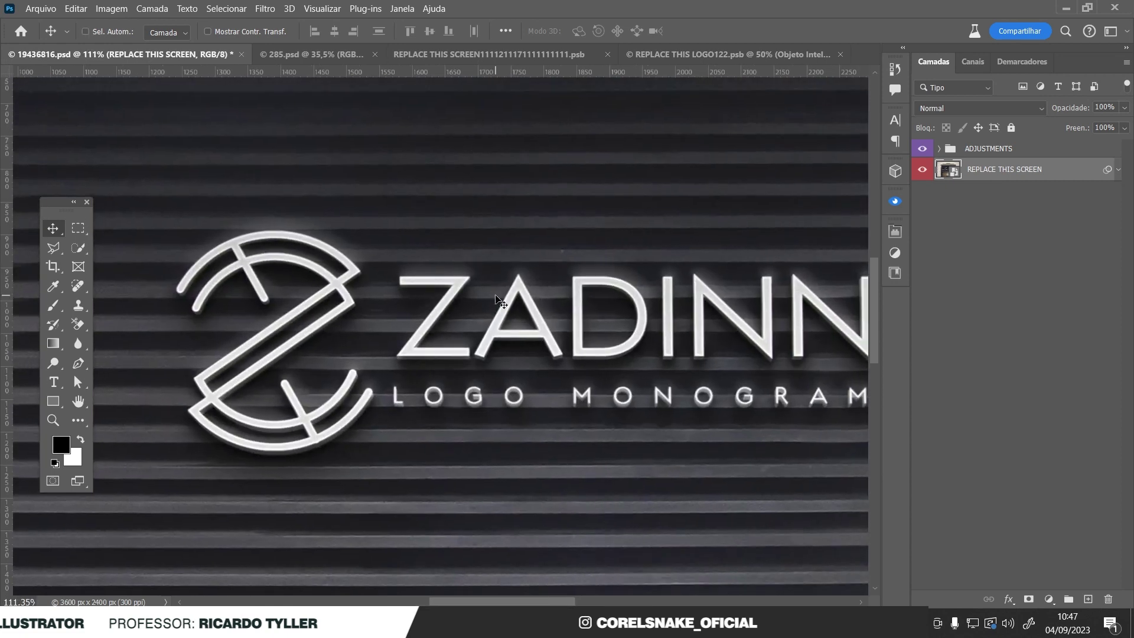
key(ctrl+0)
click(607, 54)
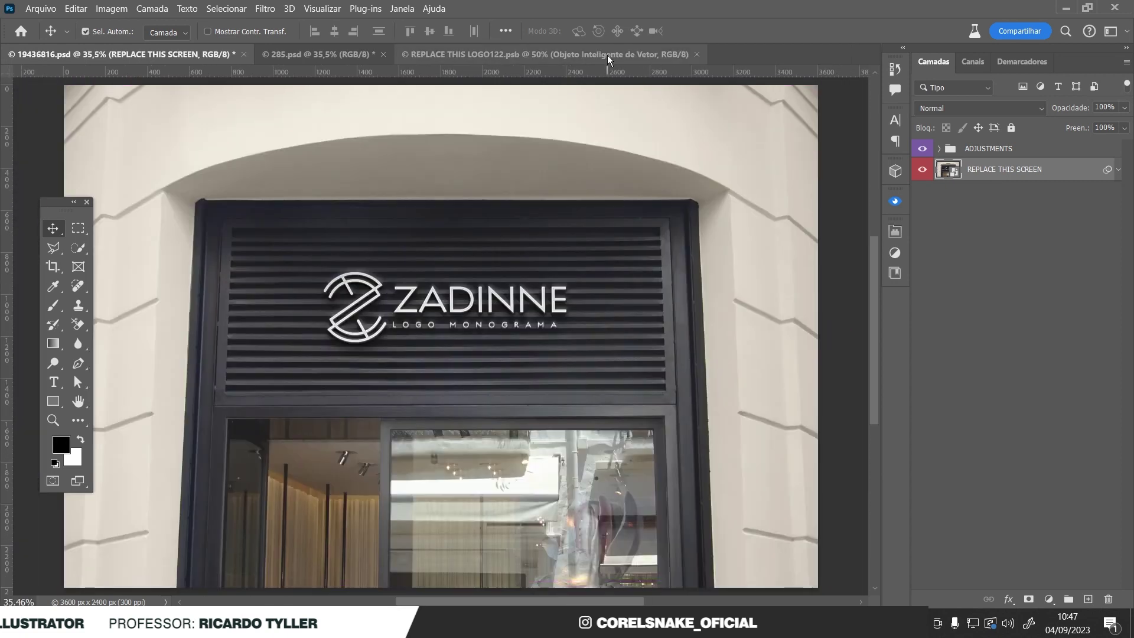
click(700, 55)
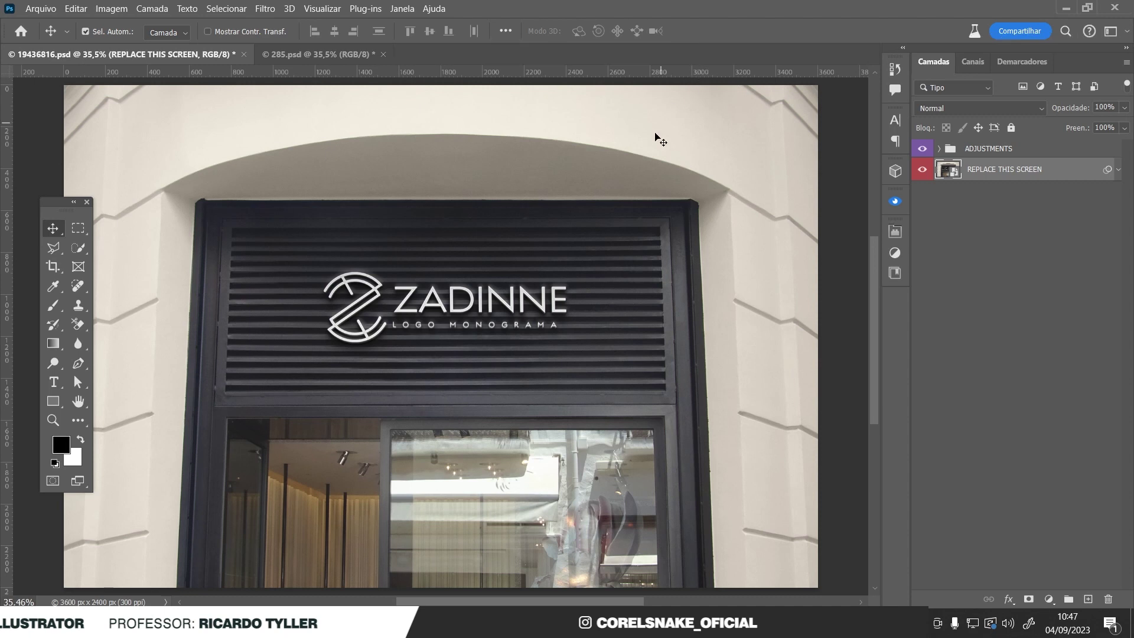
- Zoom in and out on the storefront to inspect the Z monogram and ZADINNE logo
drag(358, 307, 417, 304)
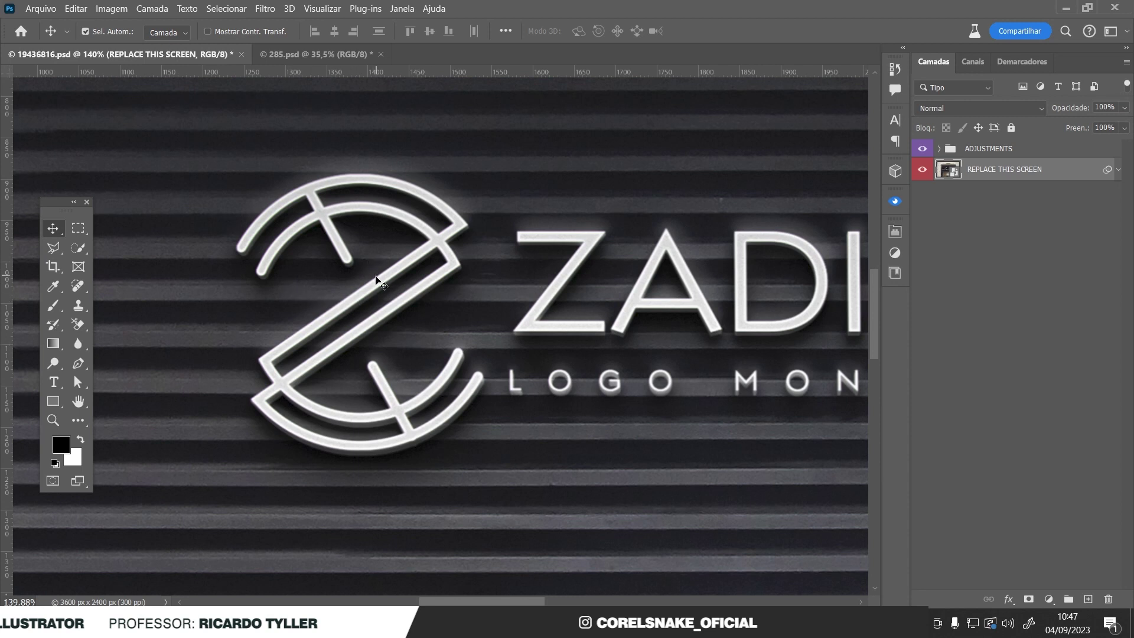
mouse_move(384, 287)
mouse_down()
mouse_move(255, 272)
mouse_move(395, 350)
mouse_up()
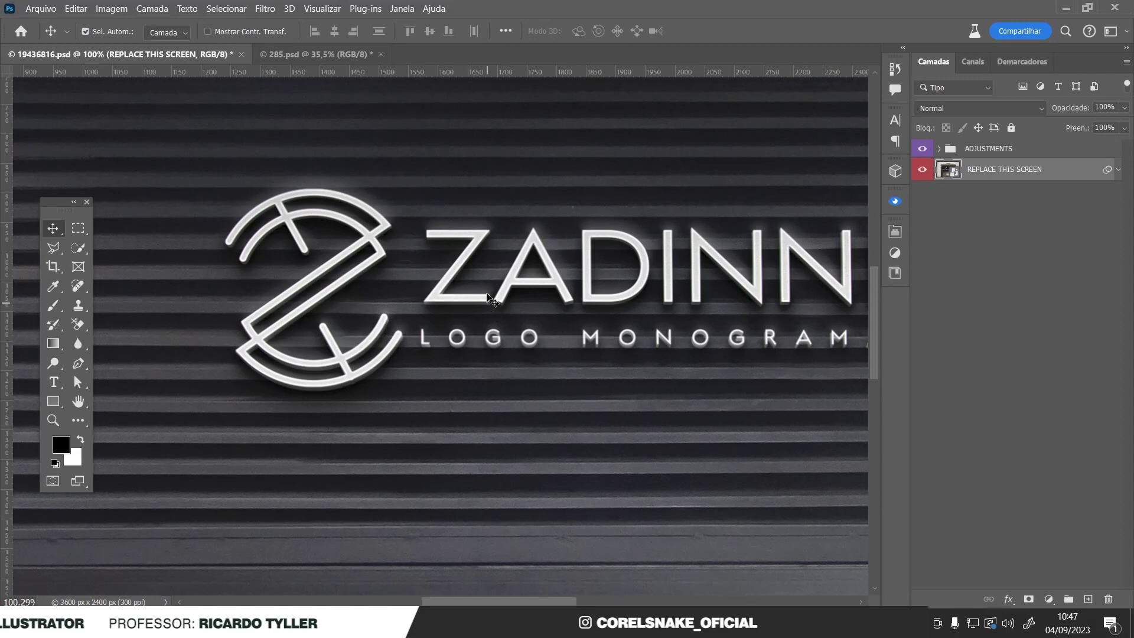
mouse_move(472, 282)
mouse_down()
mouse_move(384, 281)
mouse_move(514, 310)
mouse_up()
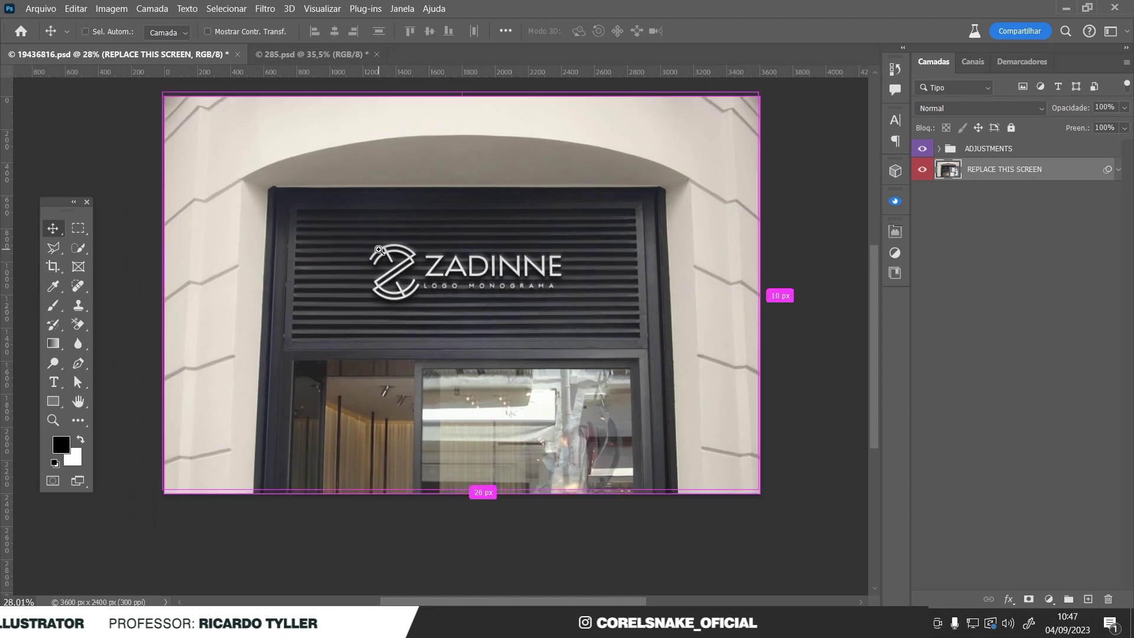
alt+scroll(513, 310, up, 3)
drag(646, 284, 625, 300)
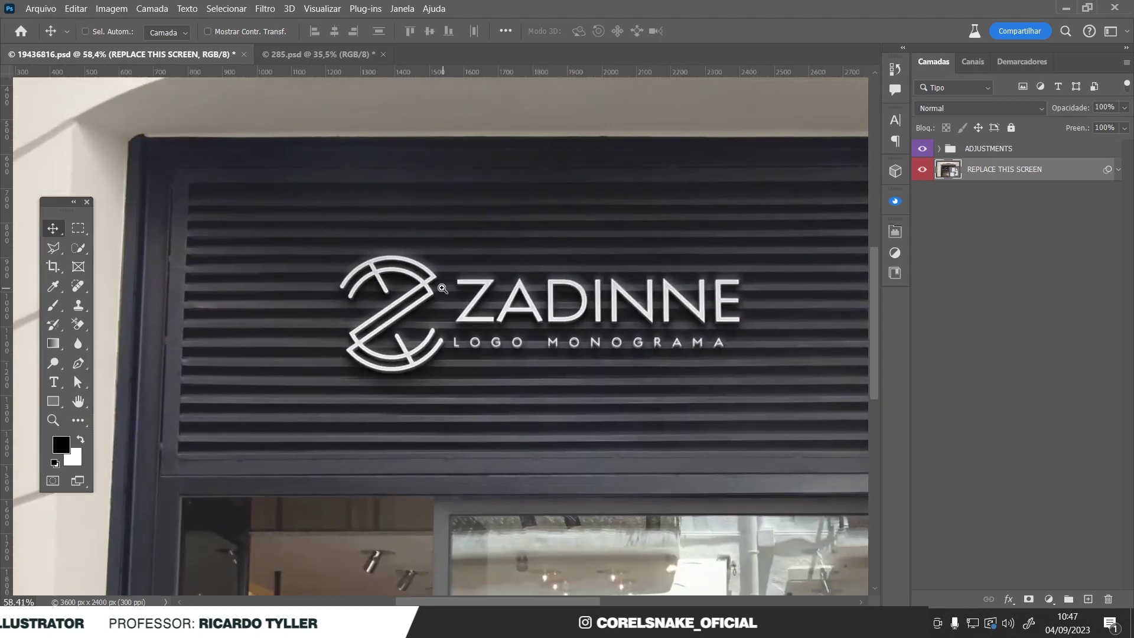
scroll(449, 286, up, 3)
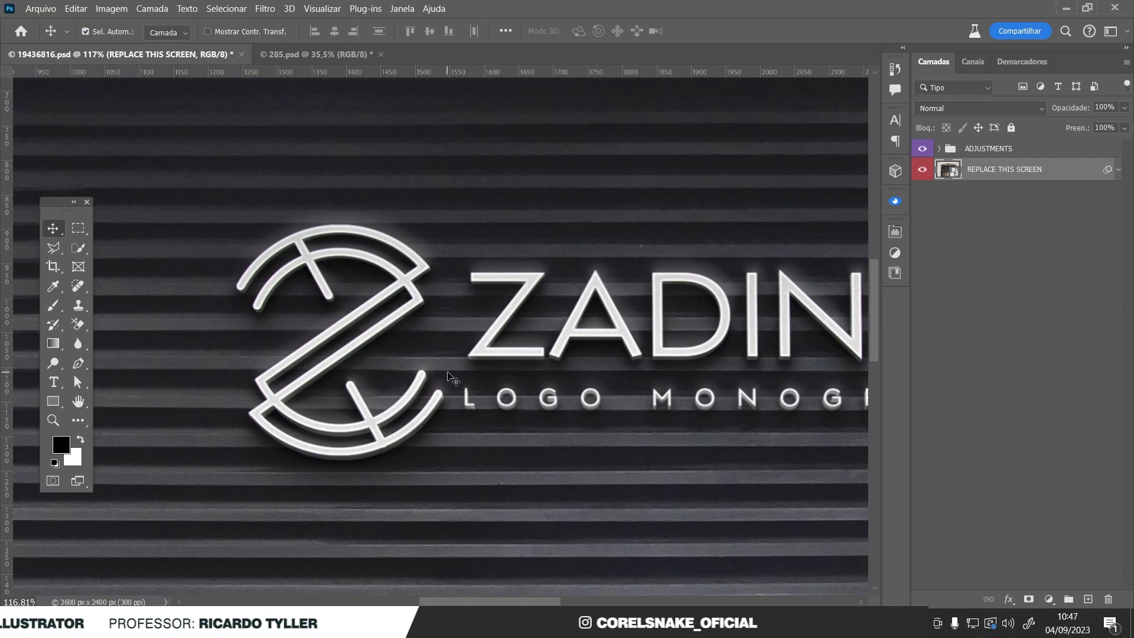
scroll(449, 377, down, 7)
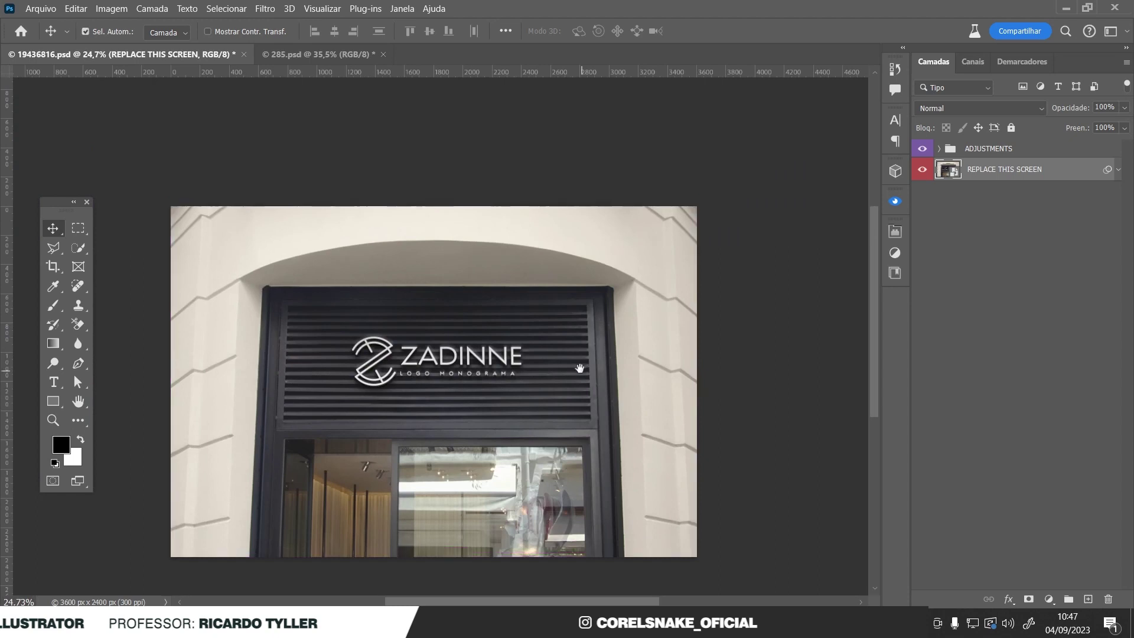
click(324, 59)
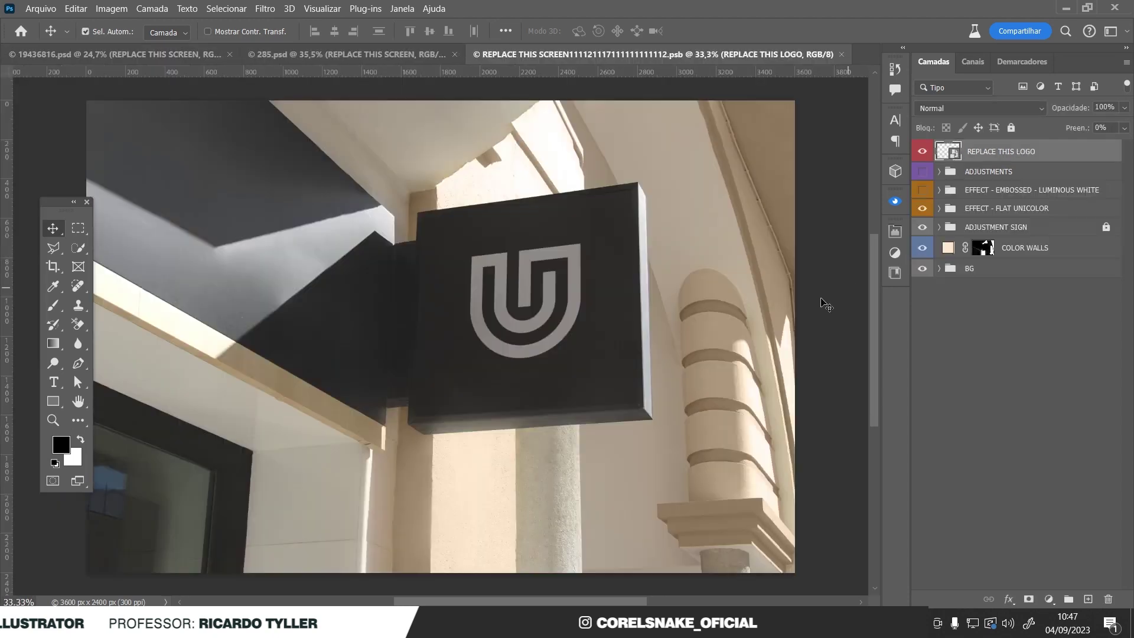
- Paste the ZADINNE logo as a smart object into the sign's logo file, scaled to fit
double_click(948, 151)
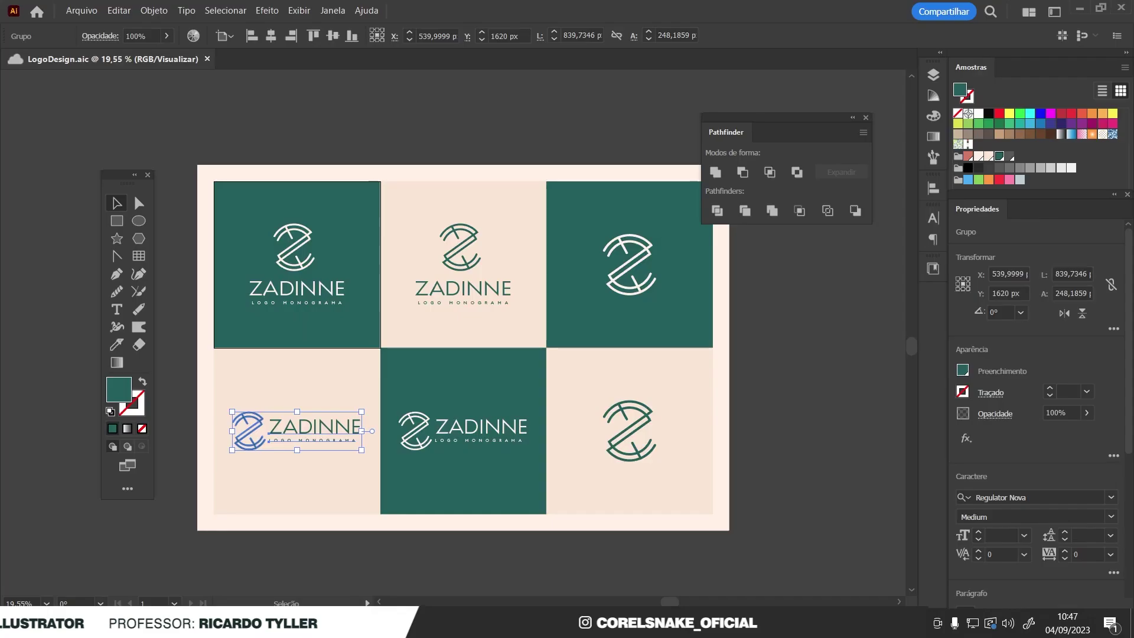
click(751, 445)
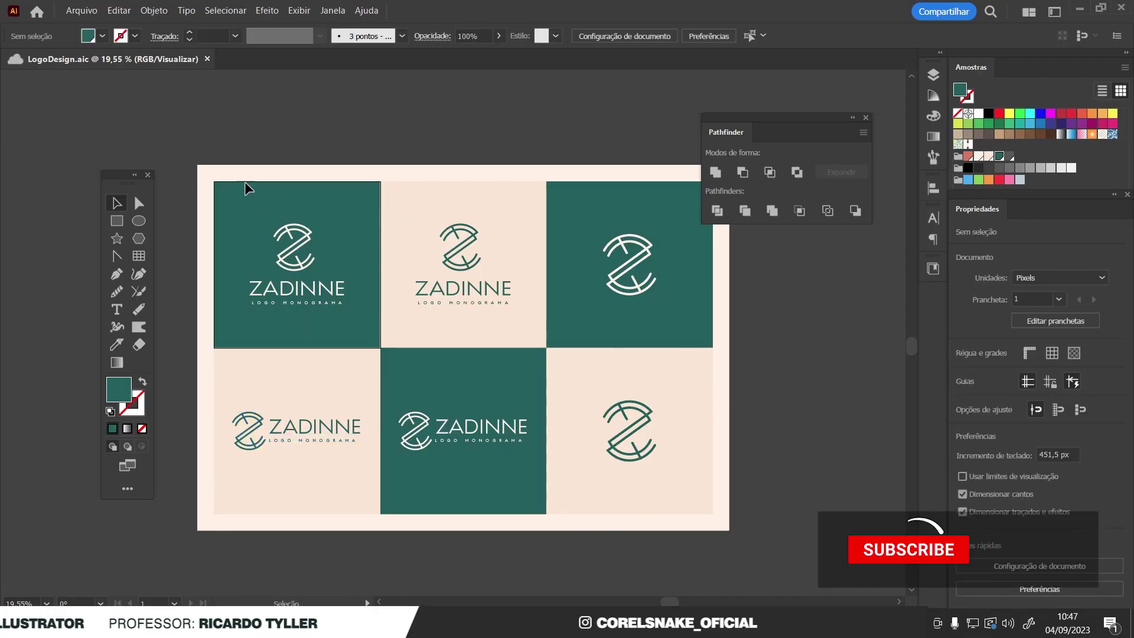
drag(228, 171, 336, 328)
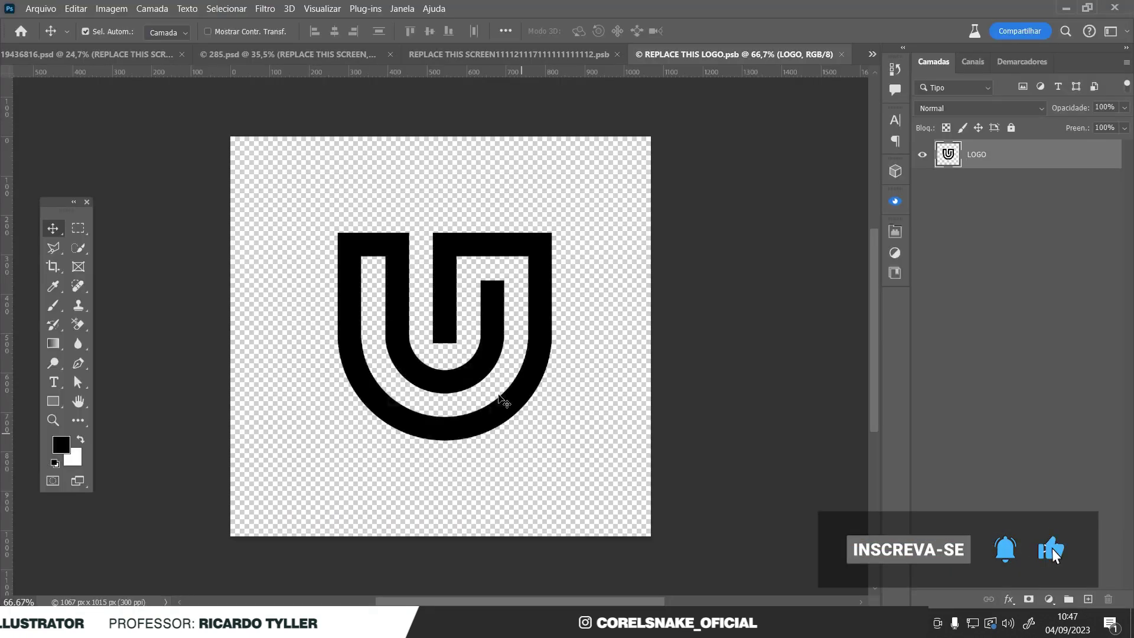
key(ctrl+v)
click(1040, 225)
drag(649, 335, 563, 337)
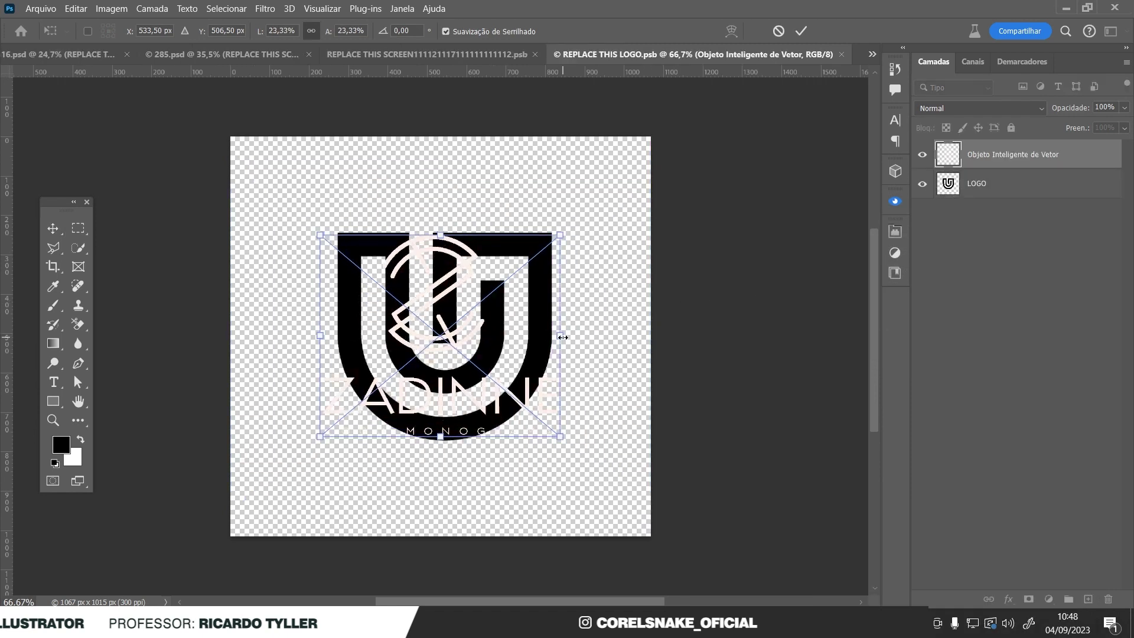
key(Return)
- Recolour the logo with a Hue/Saturation lightness change and hide the old U logo layer
key(ctrl+u)
mouse_move(523, 279)
mouse_down()
mouse_move(483, 283)
mouse_move(595, 279)
mouse_up()
click(705, 129)
click(923, 225)
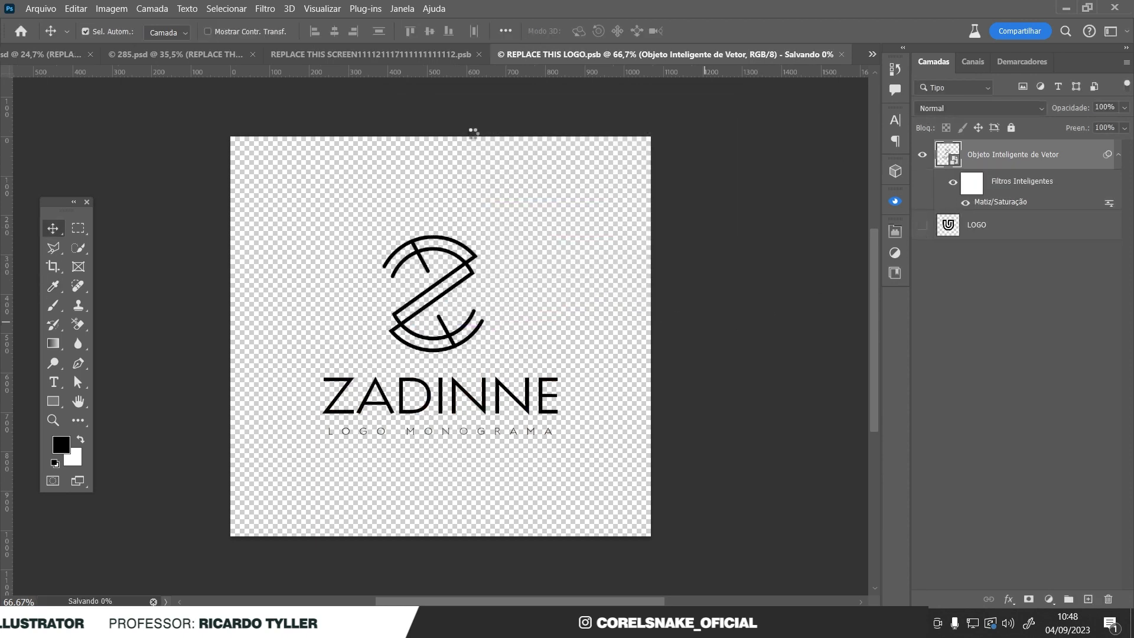
- Enlarge the ZADINNE logo after previewing the sign, then save and close the logo file
click(442, 56)
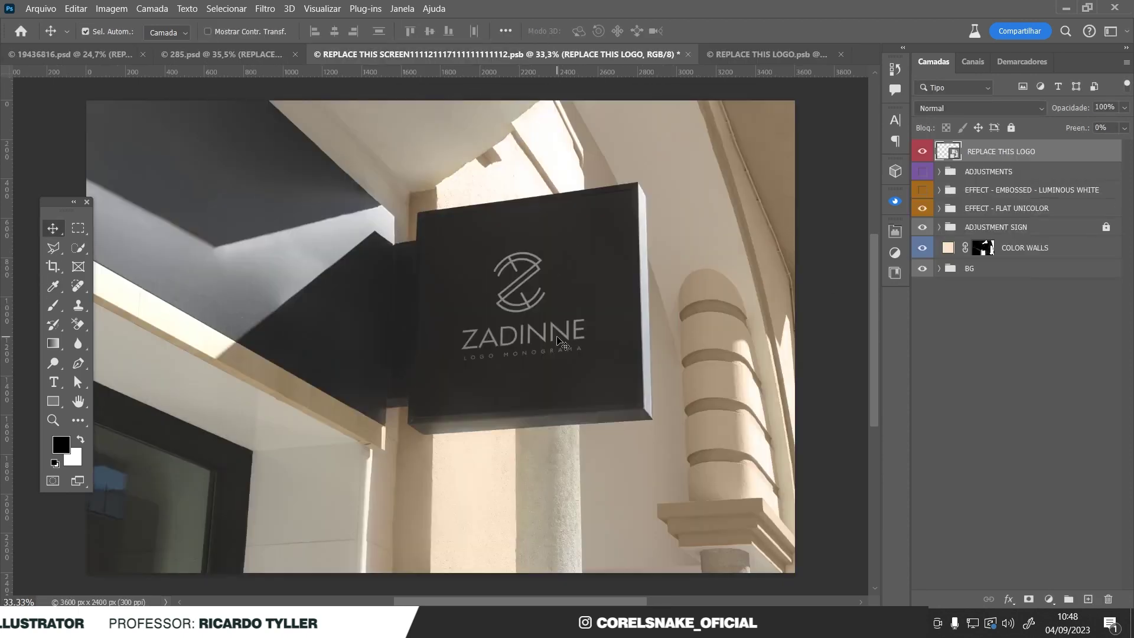
click(763, 53)
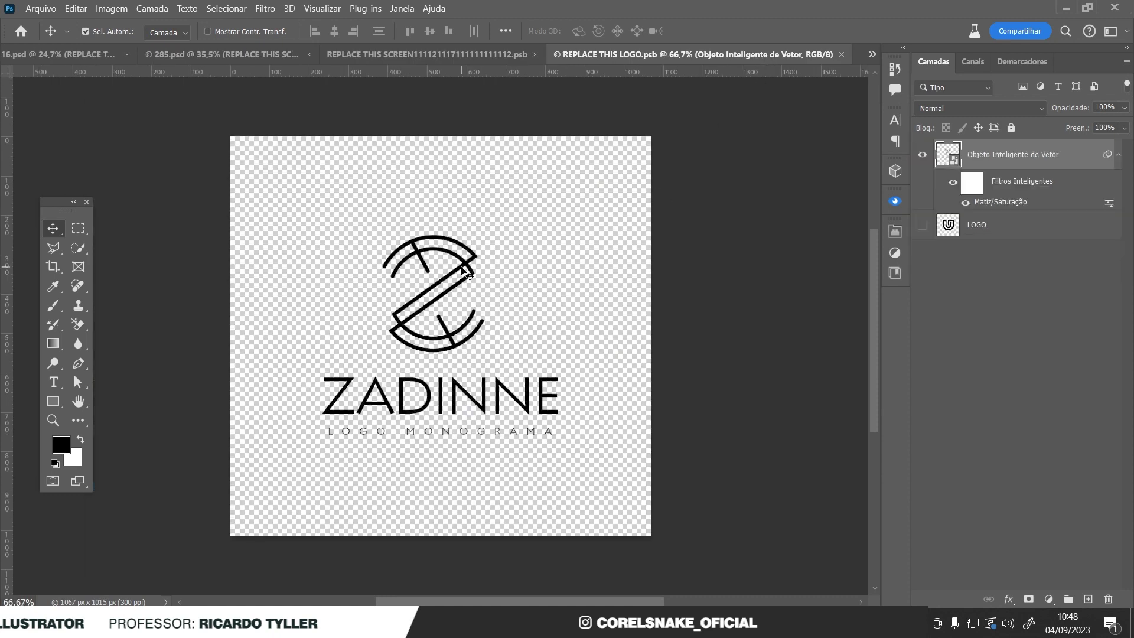
key(ctrl+t)
drag(555, 236, 573, 224)
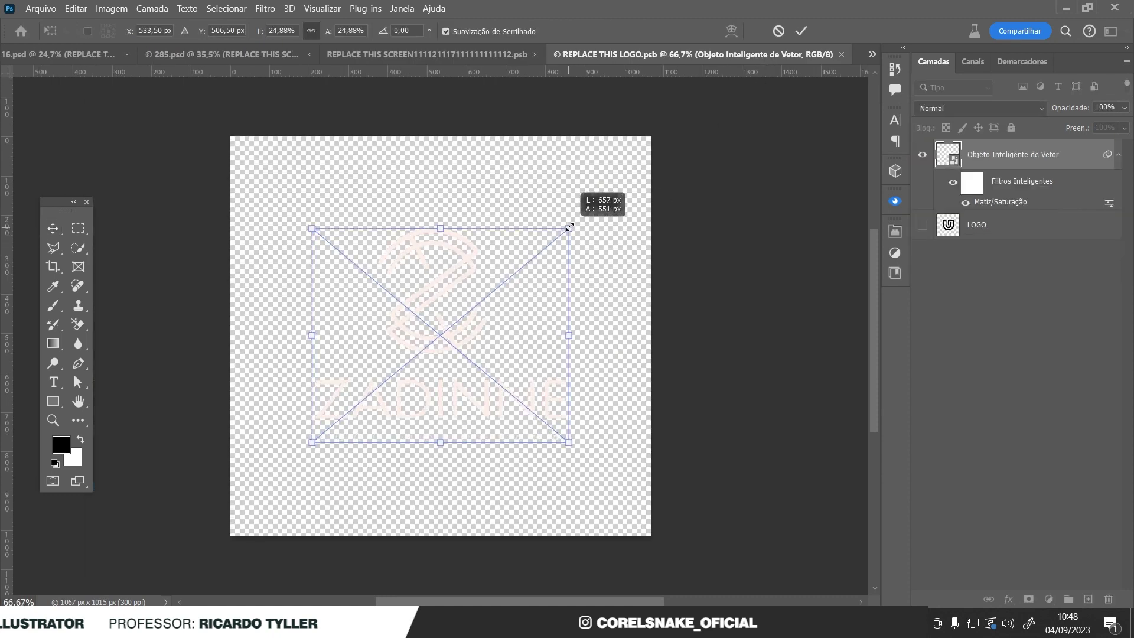
key(Return)
key(ctrl+s)
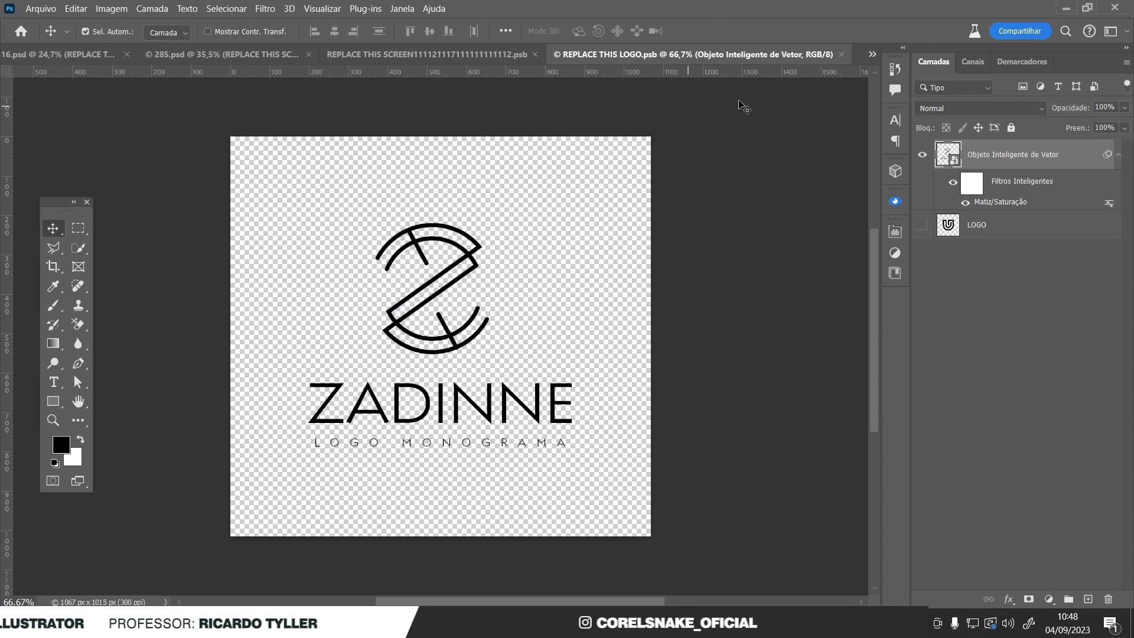
click(841, 55)
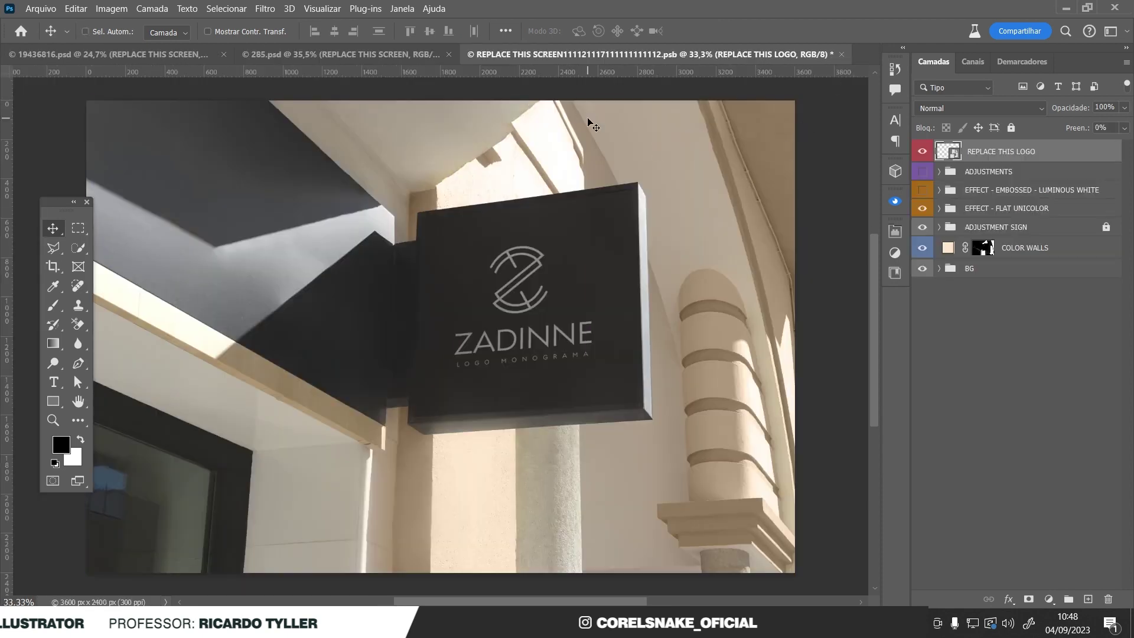
- Save and close the sign's REPLACE THIS SCREEN file, then review both 19436816.psd and 285.psd
scroll(587, 119, up, 1)
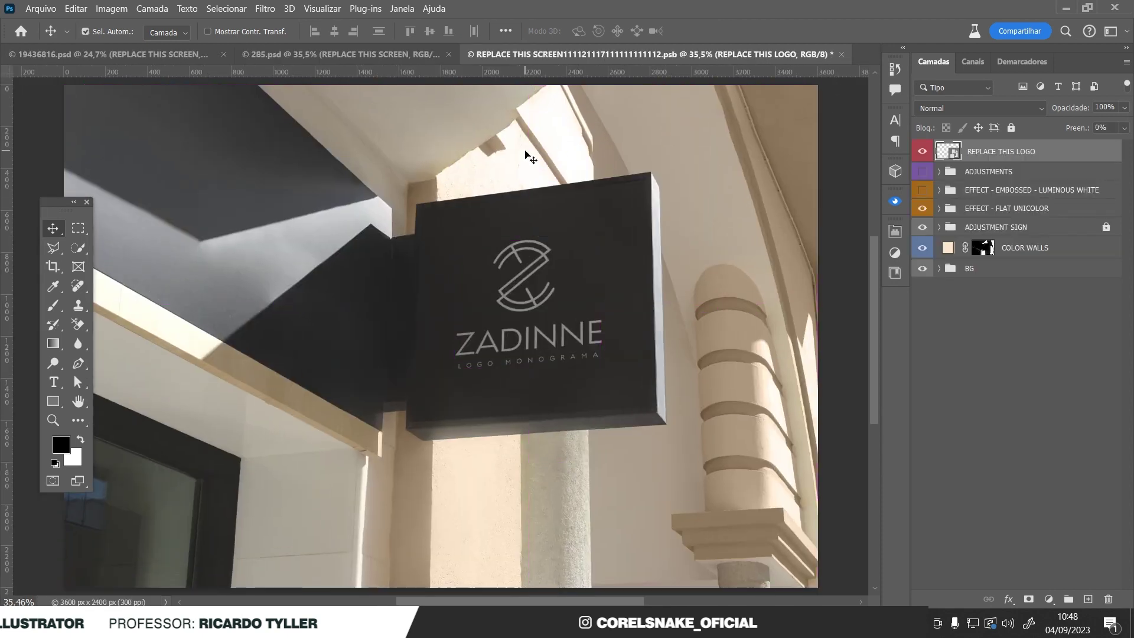
click(366, 56)
click(596, 55)
key(ctrl+s)
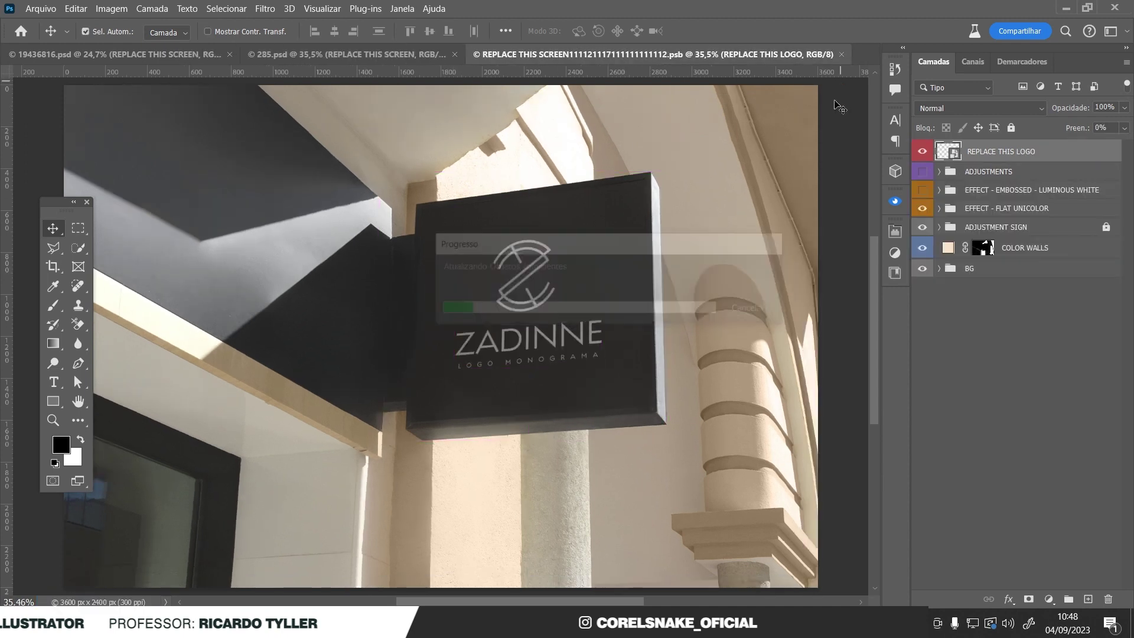
click(841, 54)
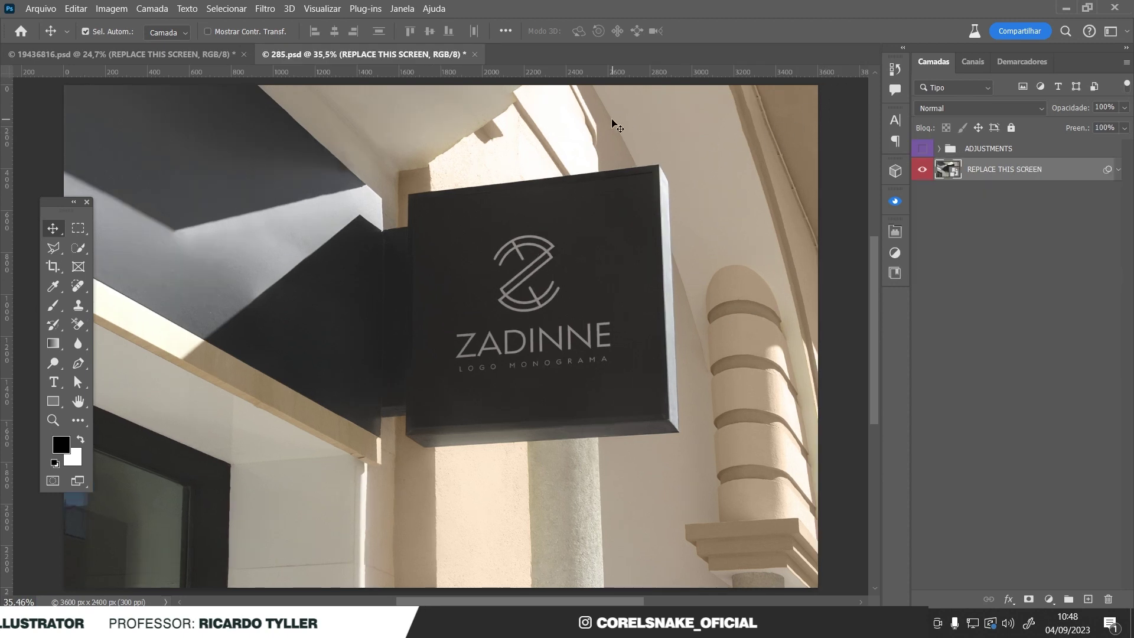
click(204, 53)
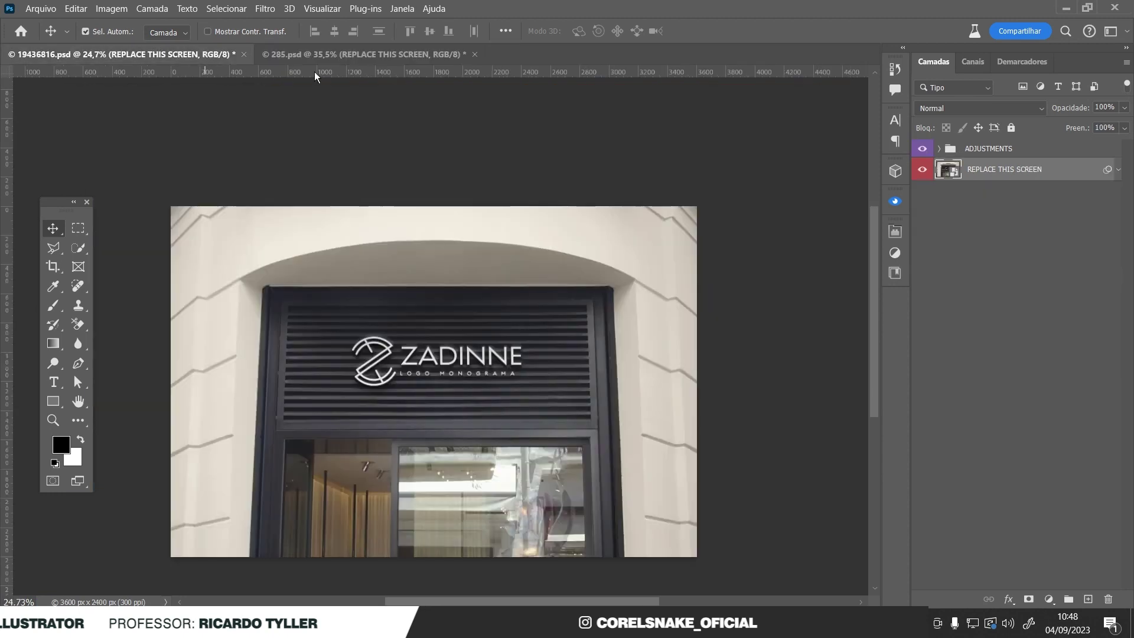
key(ctrl+0)
click(320, 54)
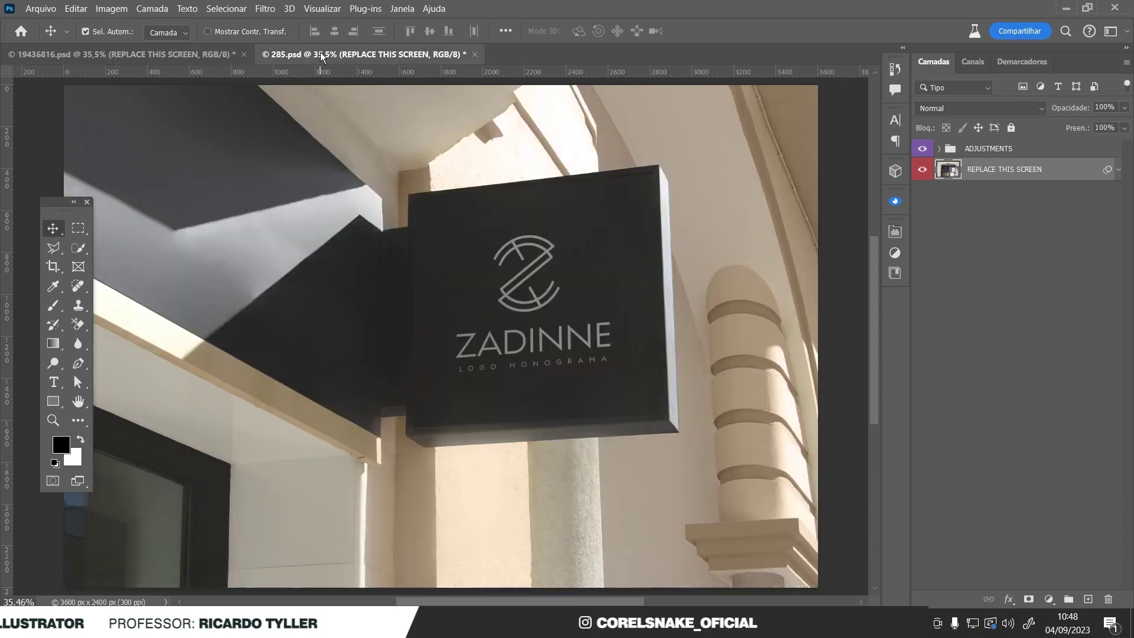